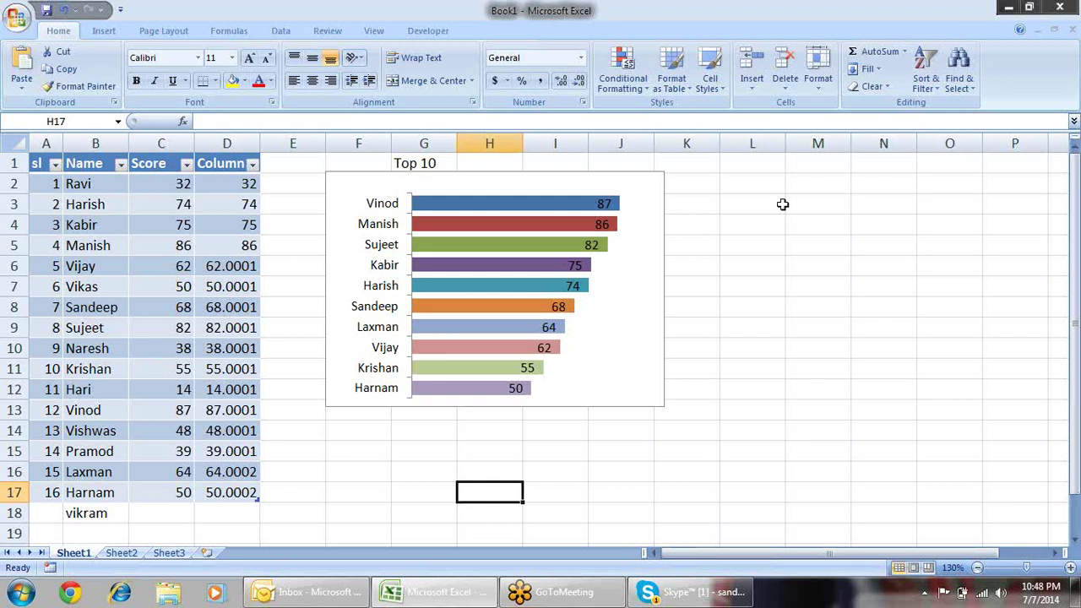
- Move the Top 10 chart aside to check the table, then back over it
{"action": "left_click", "coordinate": [652, 217]}
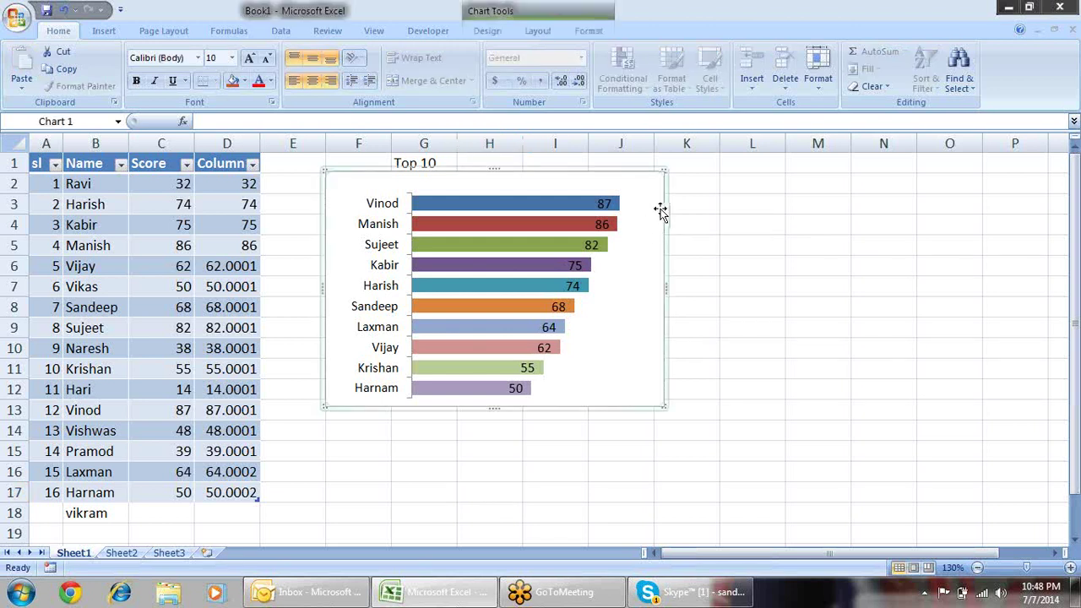
{"action": "left_click_drag", "start_coordinate": [652, 173], "coordinate": [911, 206]}
{"action": "left_click_drag", "start_coordinate": [616, 200], "coordinate": [691, 191]}
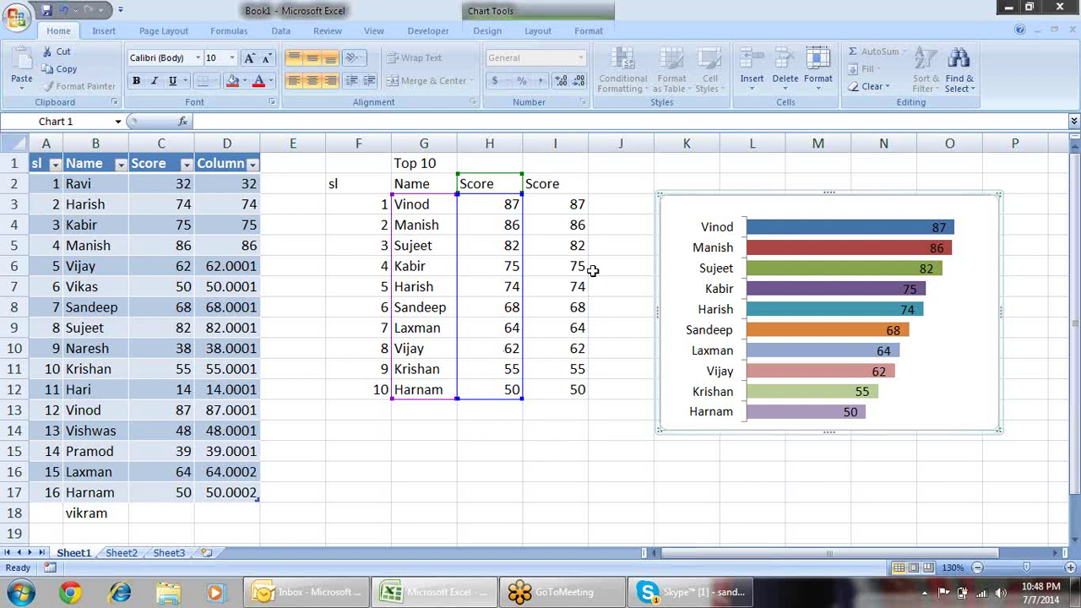
{"action": "left_click_drag", "start_coordinate": [751, 193], "coordinate": [431, 159]}
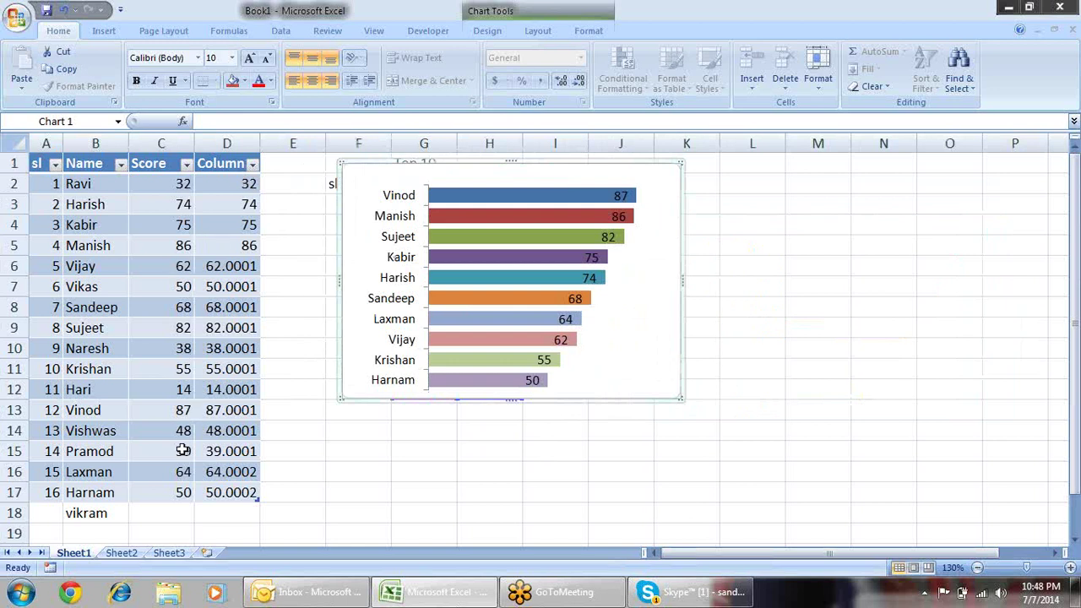
- Add serial 17 and score 100 in row 18 and extend the table to include it
{"action": "left_click", "coordinate": [56, 518]}
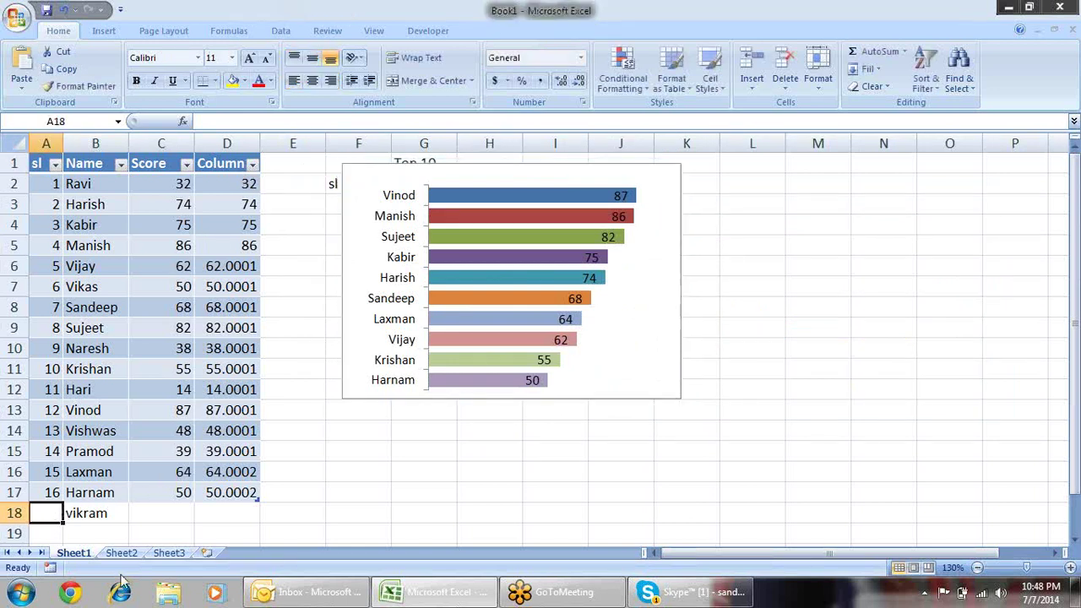
{"action": "type", "text": "17"}
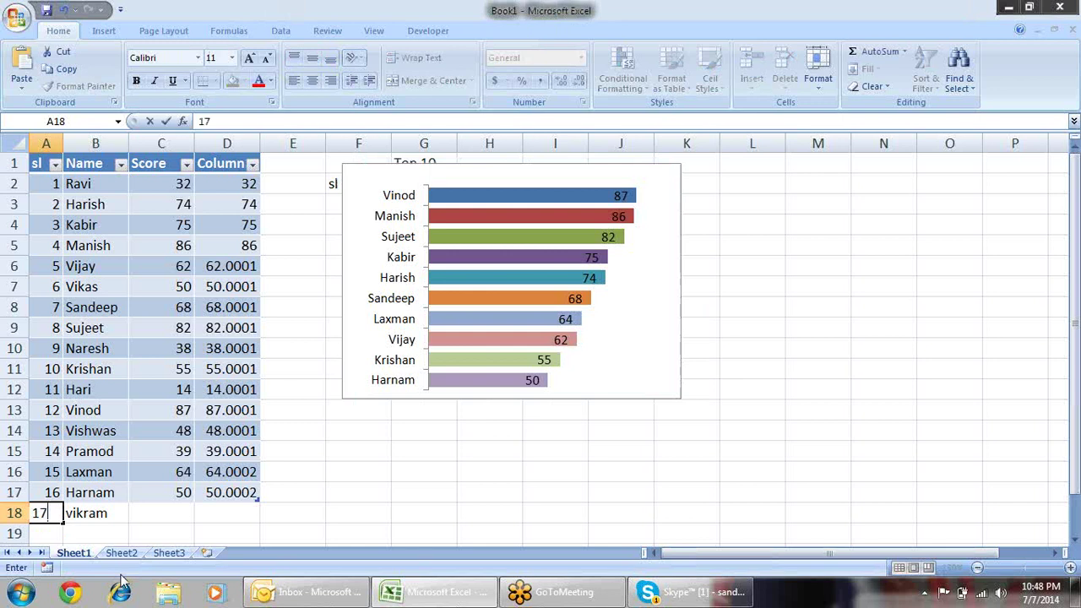
{"action": "key", "text": "Tab"}
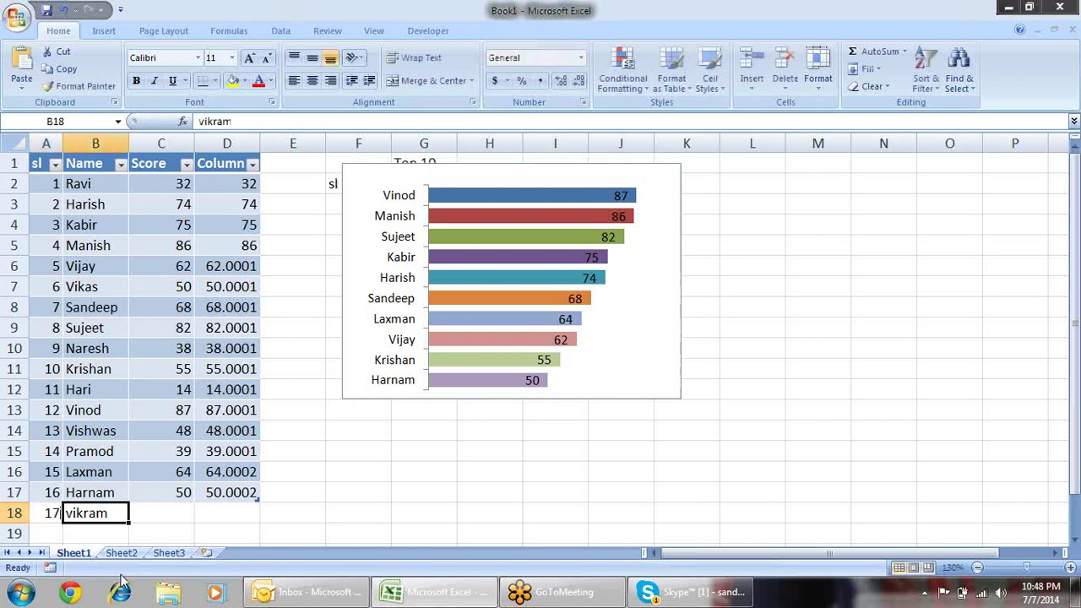
{"action": "key", "text": "Tab"}
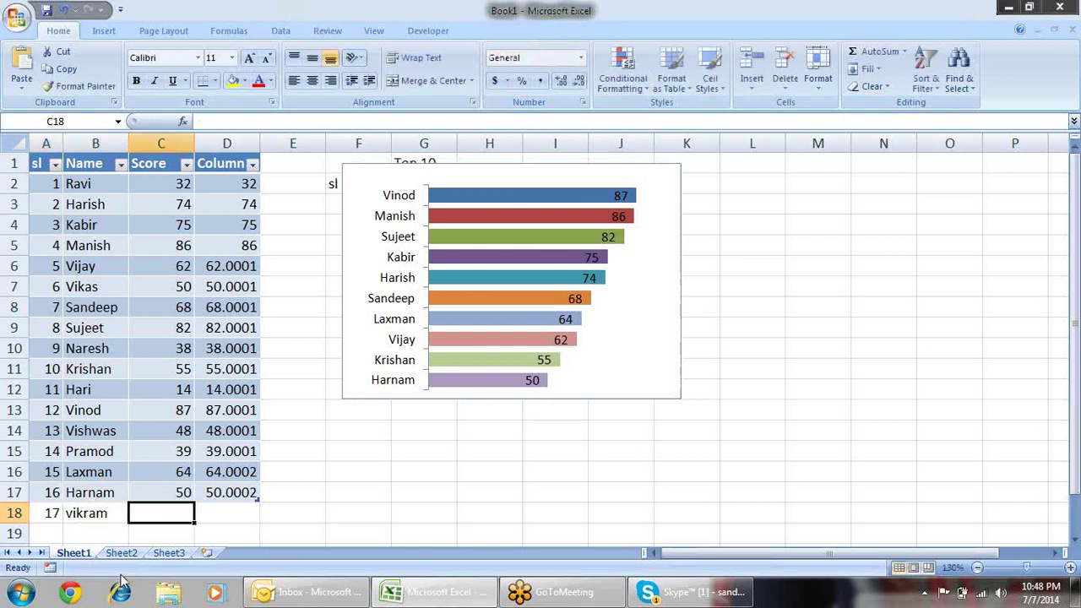
{"action": "type", "text": "100"}
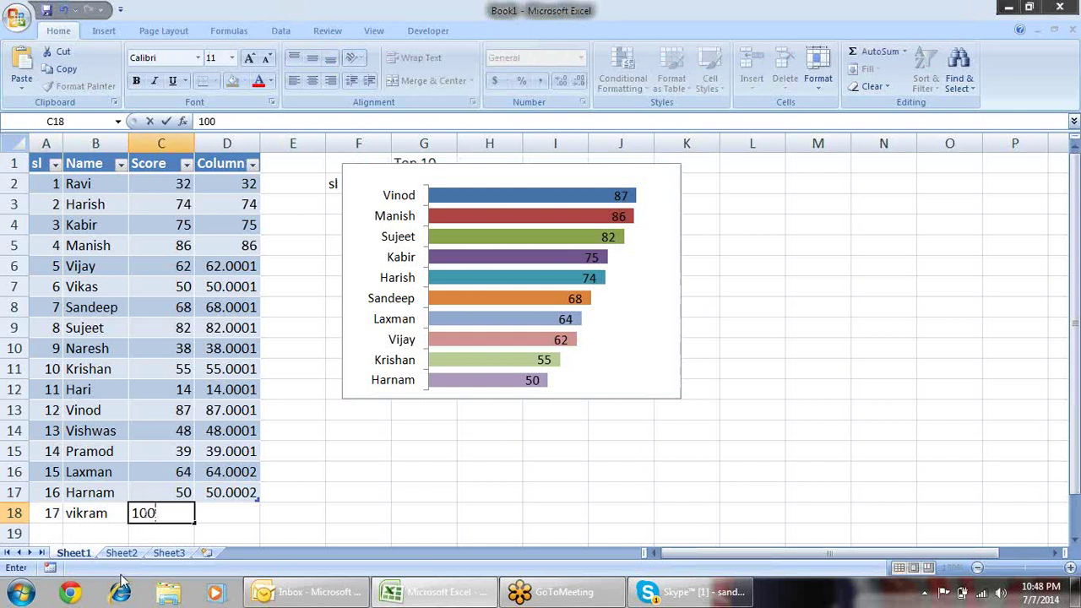
{"action": "key", "text": "Return"}
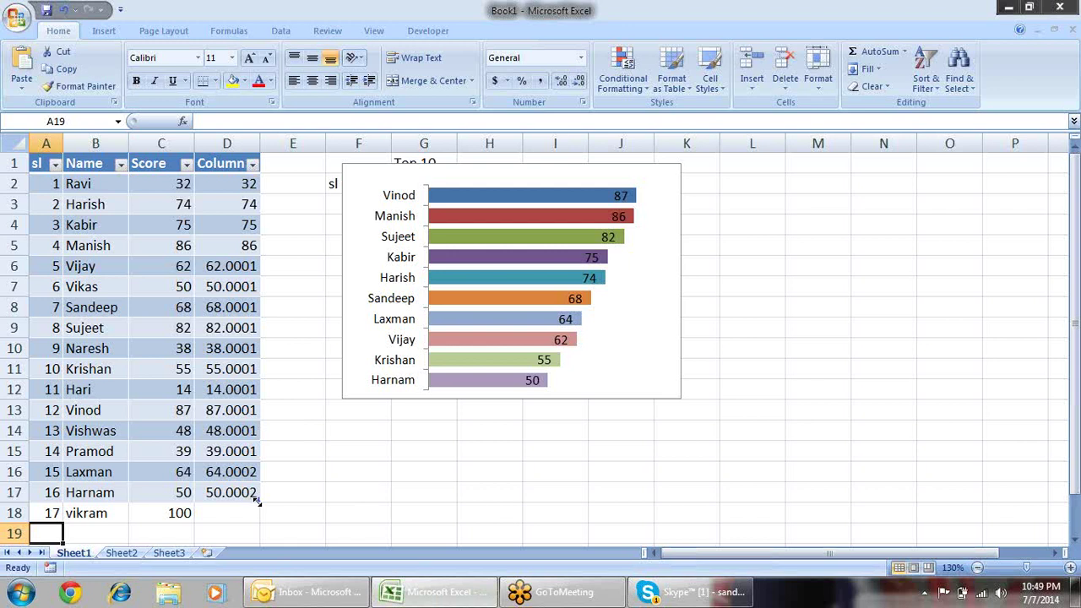
{"action": "left_click_drag", "start_coordinate": [256, 499], "coordinate": [258, 518]}
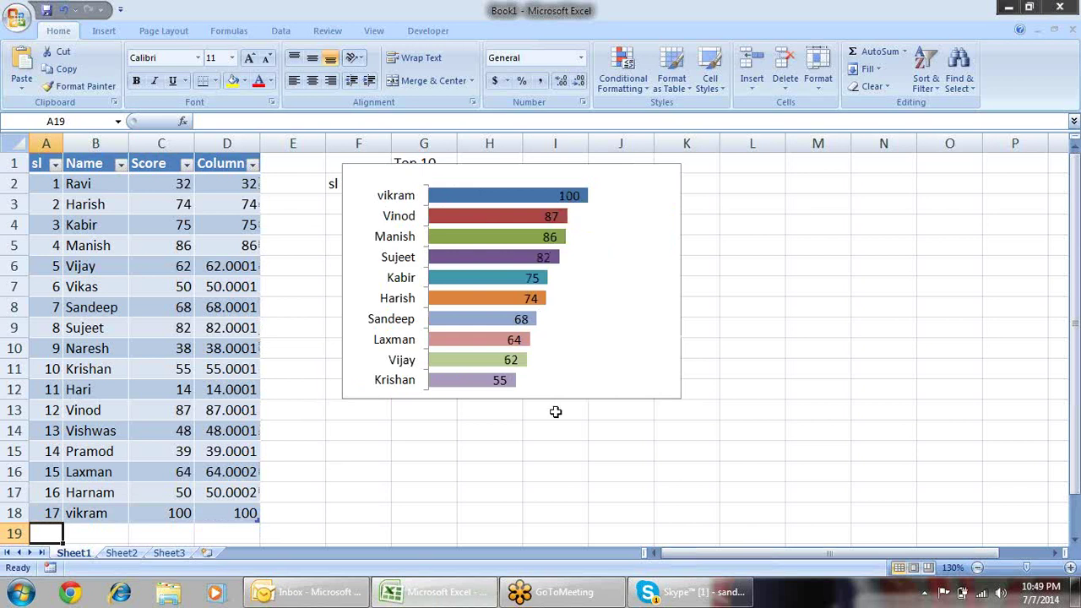
- Enter serial 18, a student name and score 105 in row 19
{"action": "type", "text": "18"}
{"action": "key", "text": "Tab"}
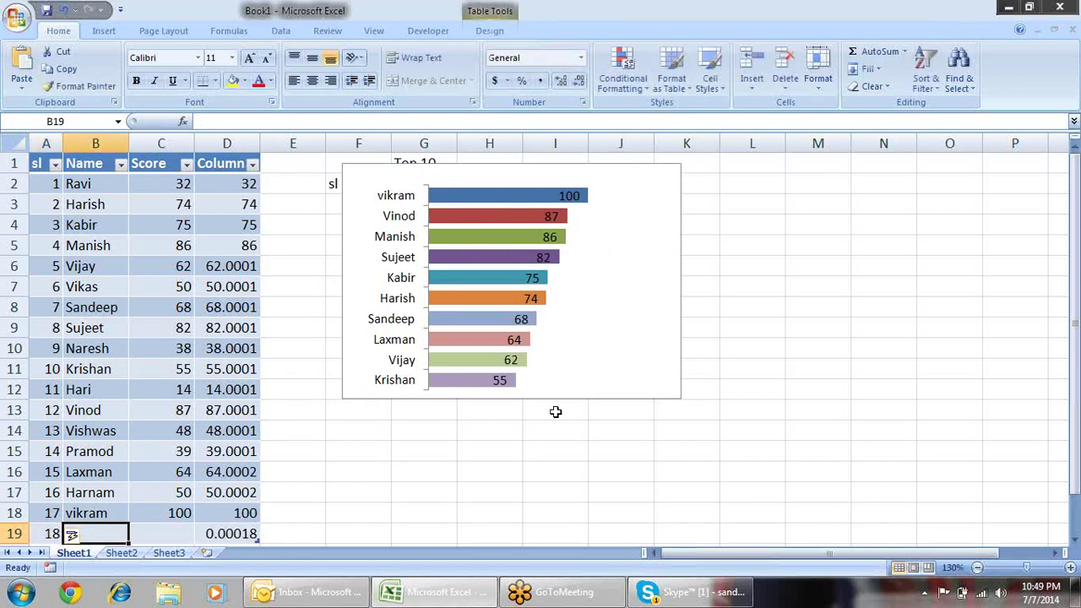
{"action": "type", "text": "Vish"}
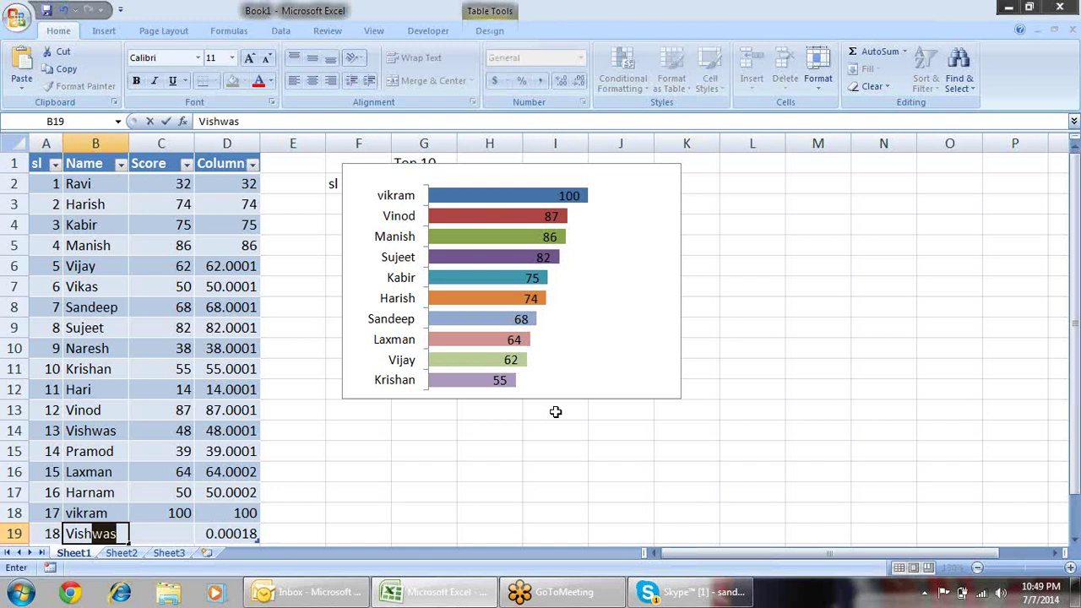
{"action": "key", "text": "Delete"}
{"action": "type", "text": "jay"}
{"action": "key", "text": "Tab"}
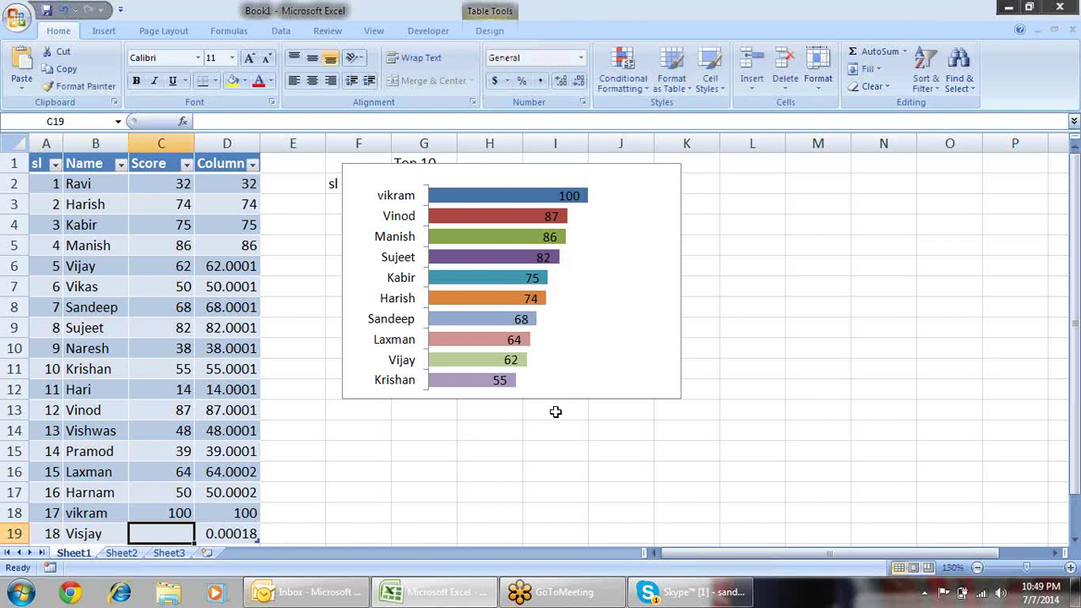
{"action": "type", "text": "105"}
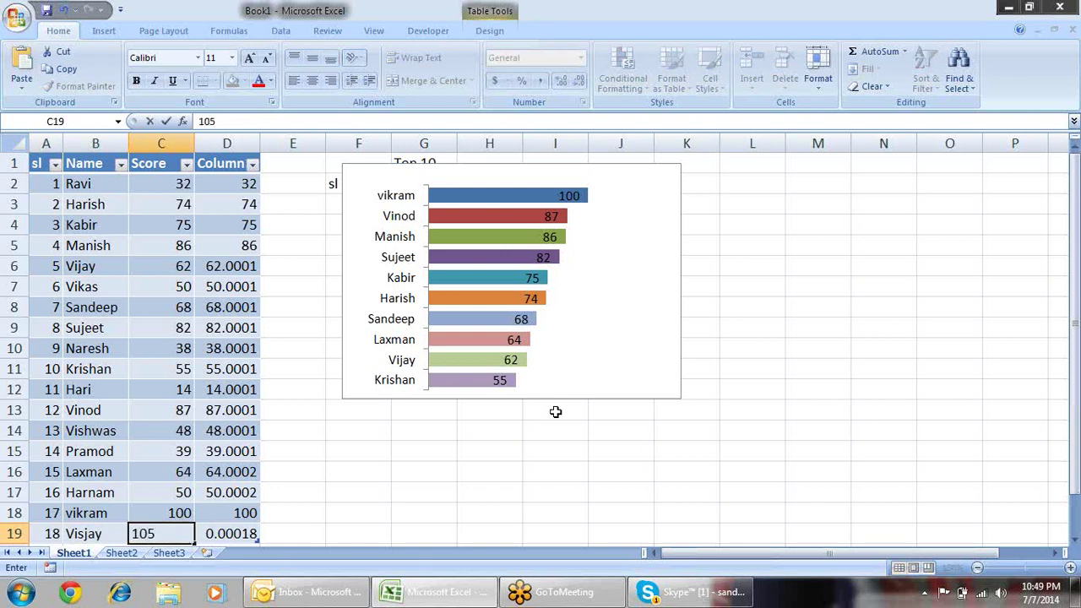
{"action": "key", "text": "Return"}
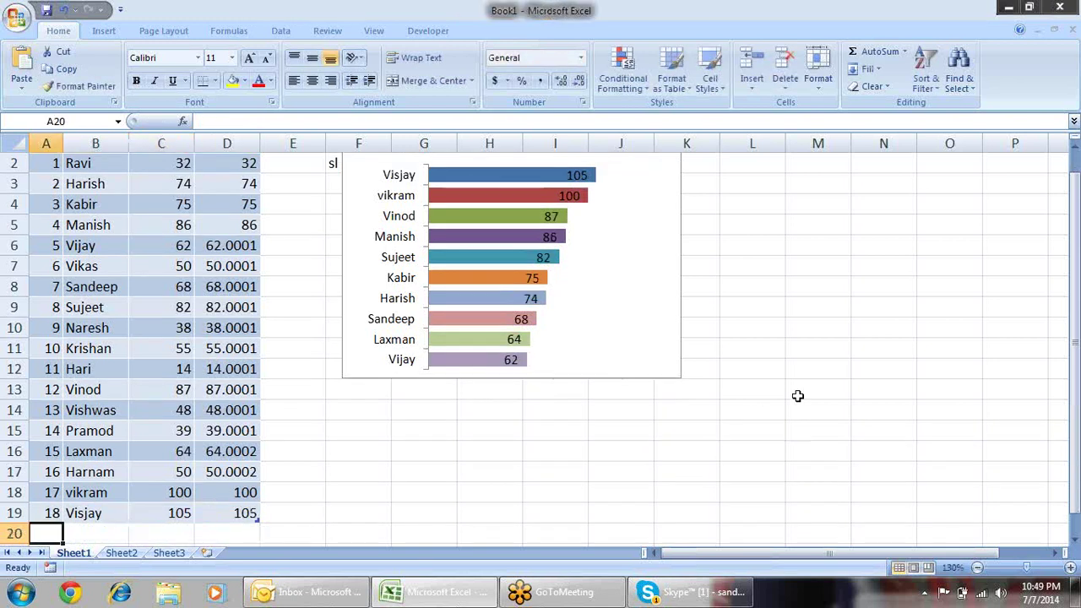
- Correct row 19's name to Ramesh, then select D2 to view its formula
{"action": "key", "text": "Up"}
{"action": "key", "text": "Right"}
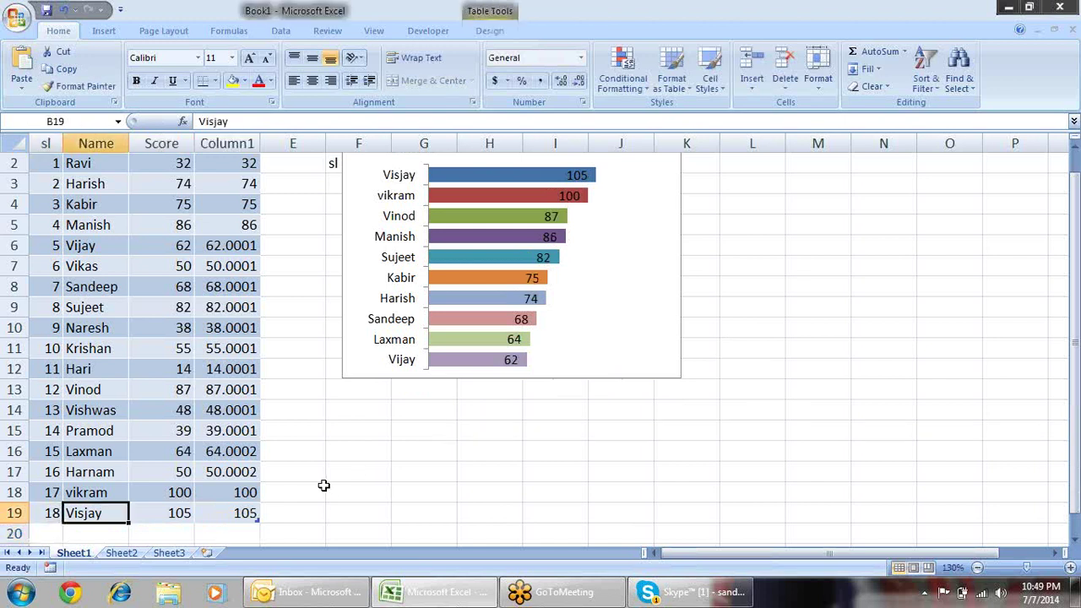
{"action": "type", "text": "Vijay"}
{"action": "key", "text": "Return"}
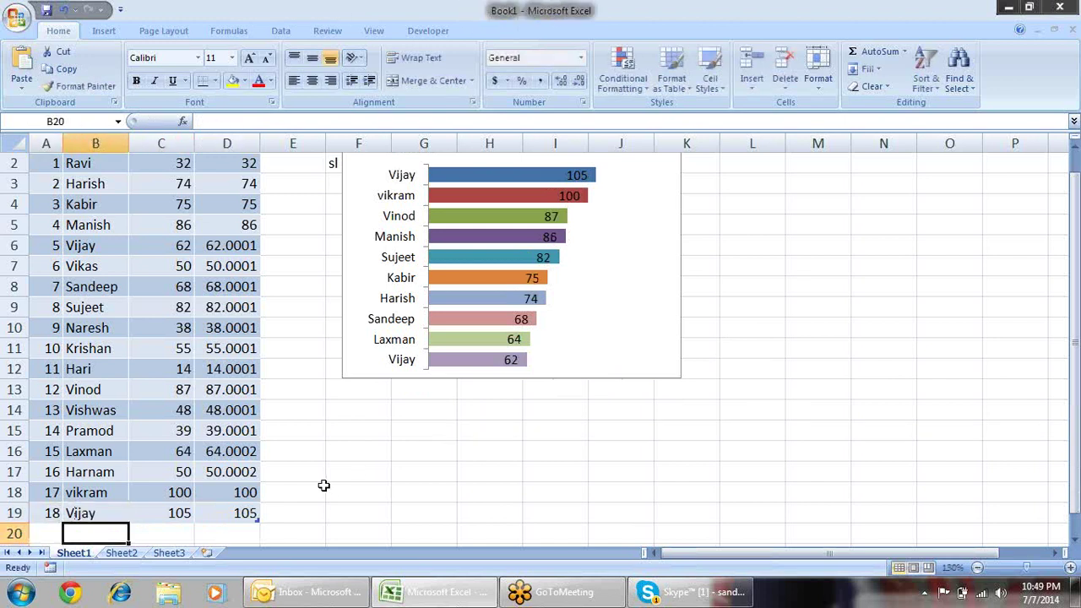
{"action": "key", "text": "End"}
{"action": "key", "text": "Up"}
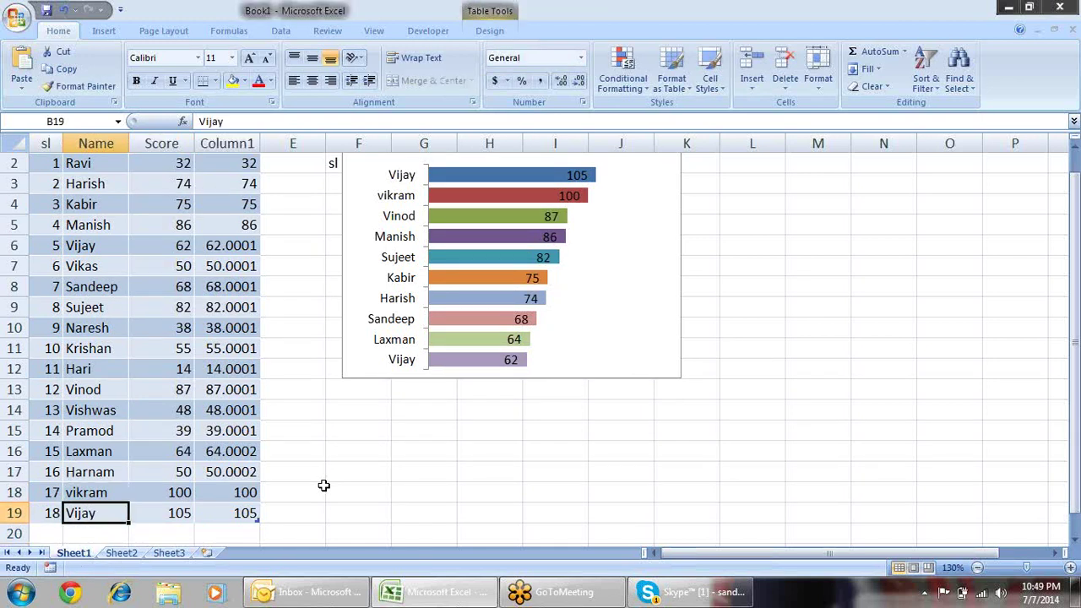
{"action": "type", "text": "Rames"}
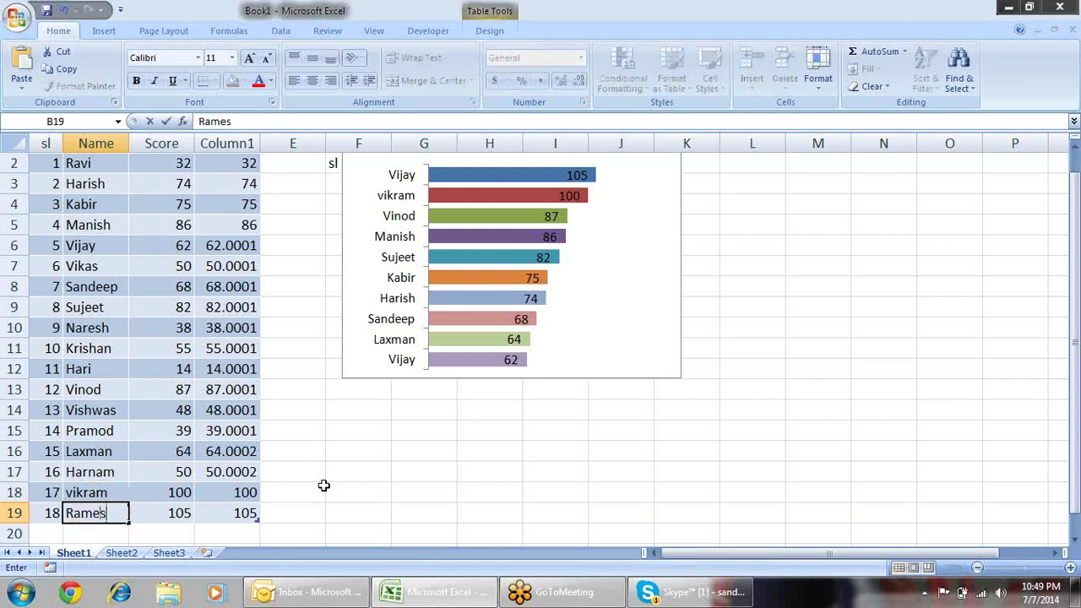
{"action": "type", "text": "h"}
{"action": "key", "text": "Return"}
{"action": "key", "text": "Up"}
{"action": "key", "text": "Up"}
{"action": "key", "text": "Up"}
{"action": "key", "text": "Up"}
{"action": "key", "text": "Up"}
{"action": "key", "text": "Up"}
{"action": "key", "text": "Up"}
{"action": "key", "text": "Up"}
{"action": "key", "text": "Up"}
{"action": "key", "text": "Up"}
{"action": "key", "text": "Down"}
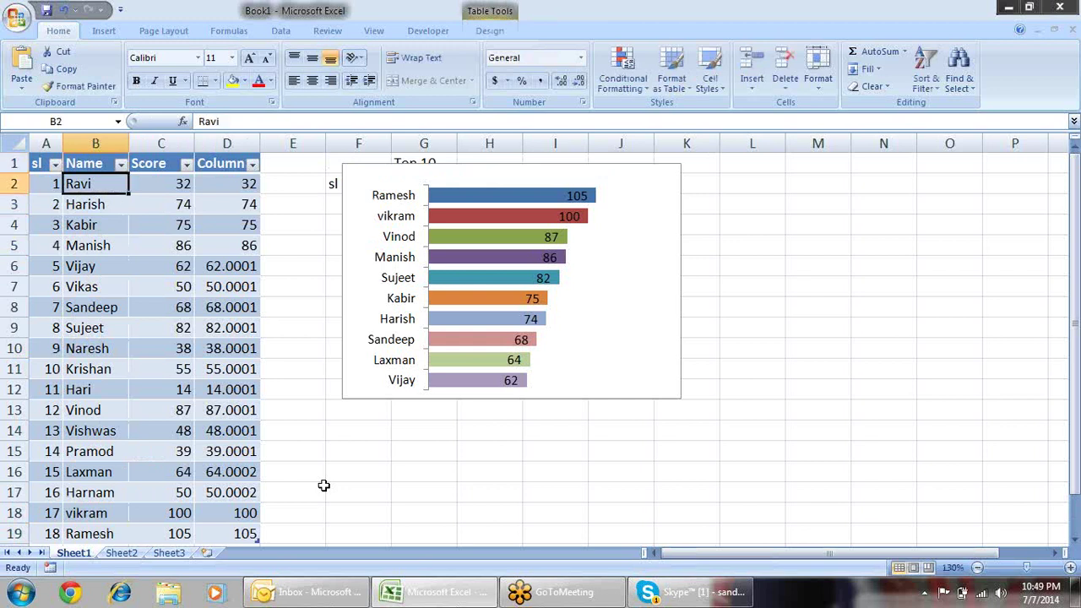
{"action": "key", "text": "Right"}
{"action": "key", "text": "Right"}
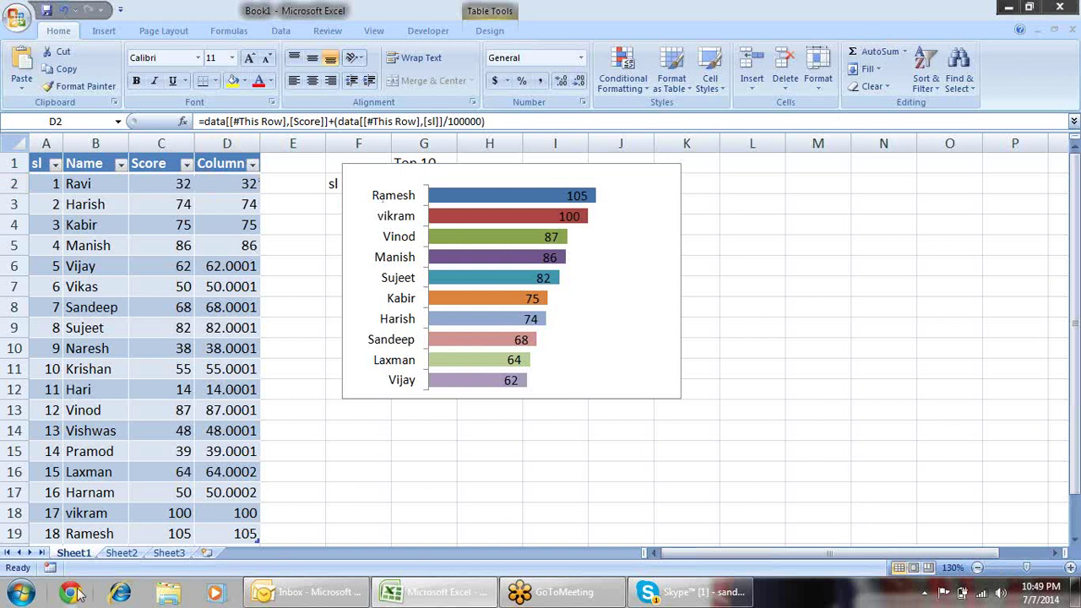
- Switch to the empty Sheet2 of the workbook
{"action": "left_click", "coordinate": [123, 555]}
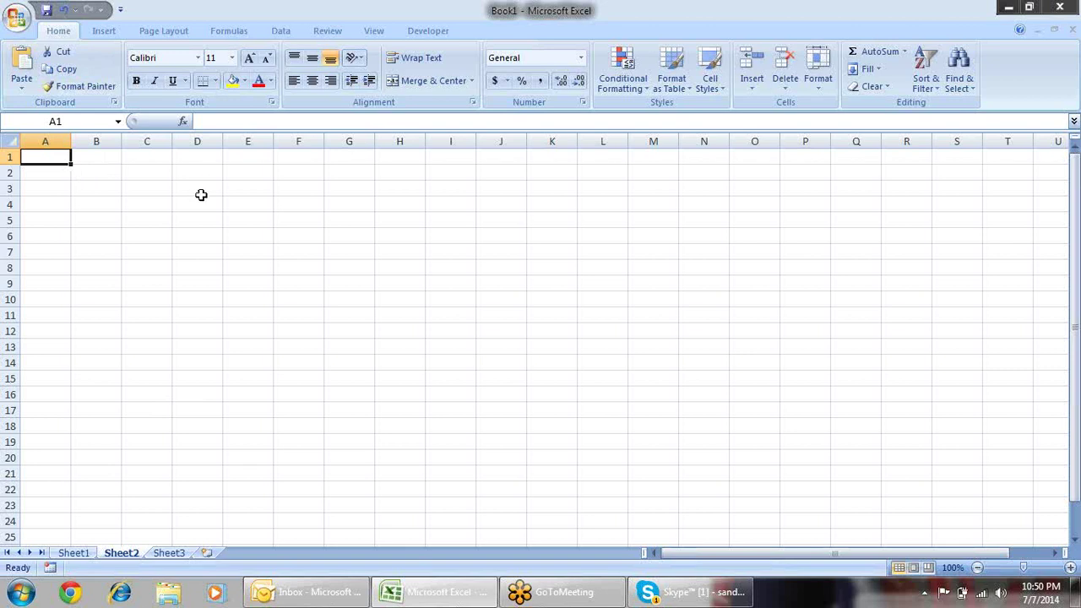
{"action": "left_click", "coordinate": [129, 172]}
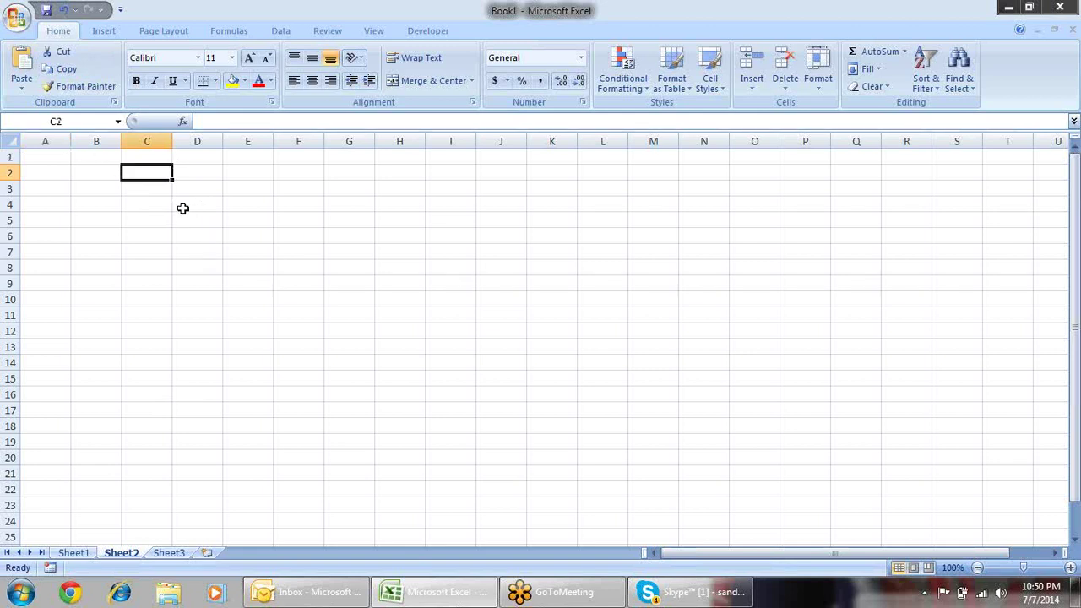
{"action": "left_click", "coordinate": [102, 173]}
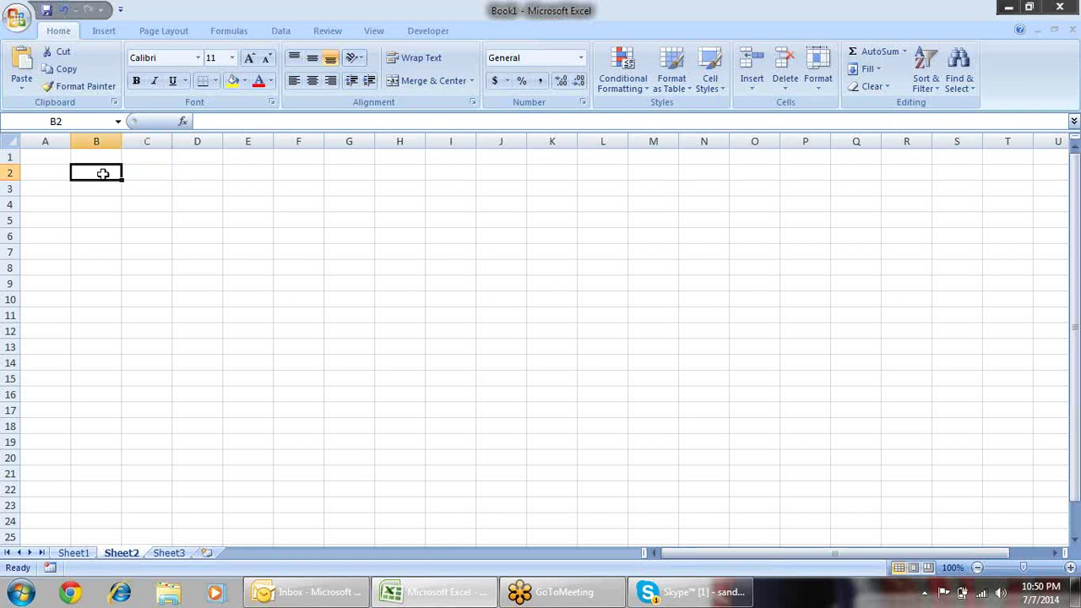
{"action": "key", "text": "Left"}
{"action": "key", "text": "Right"}
{"action": "key", "text": "Left"}
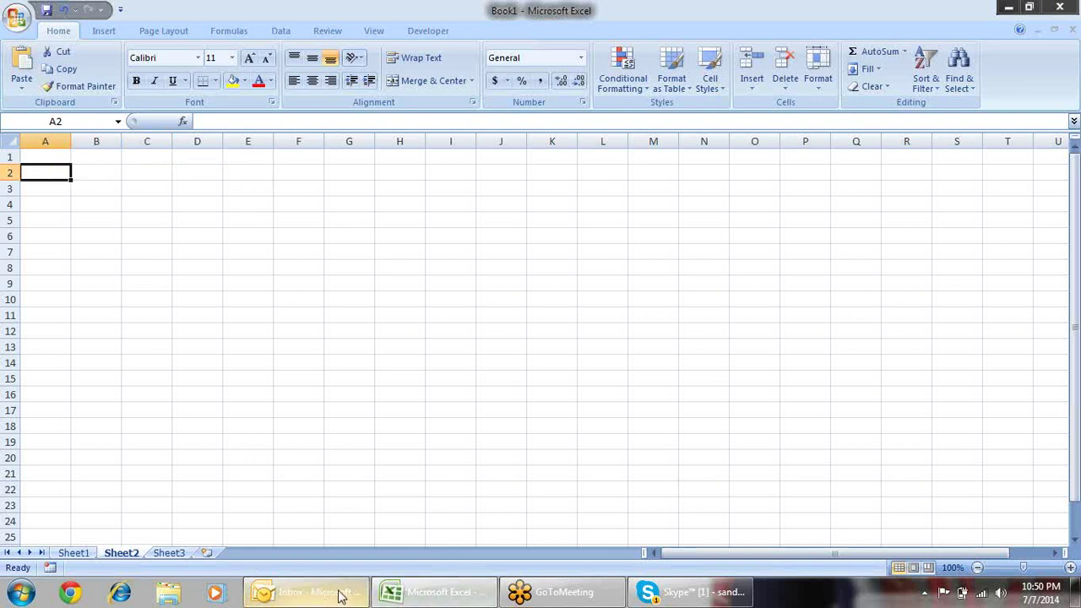
- Open the Speedometer workbook from the Showcase folder on Local Disk (D:)
{"action": "left_click", "coordinate": [439, 592]}
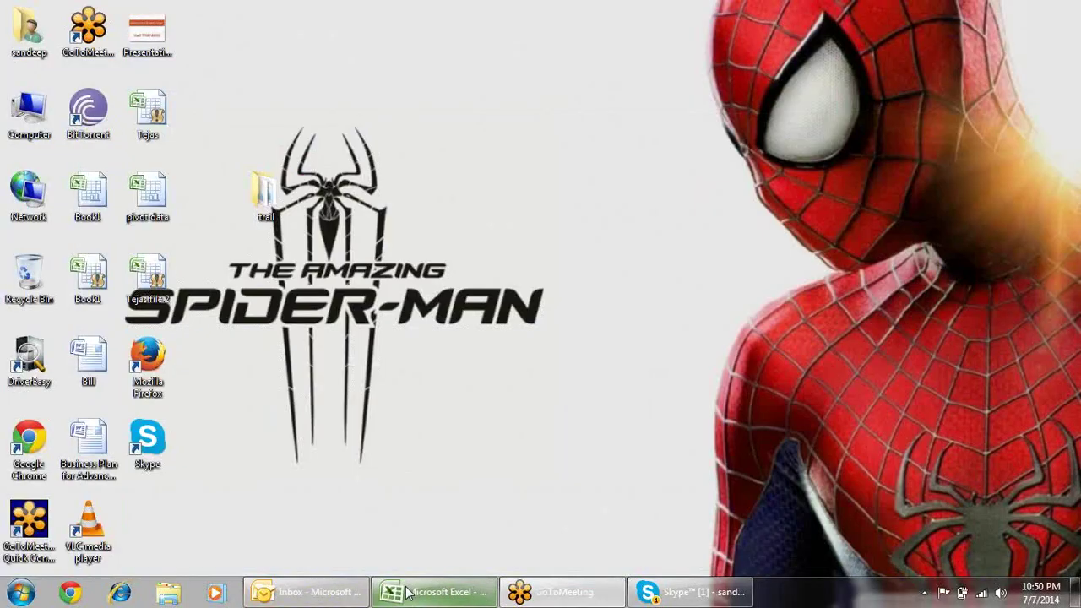
{"action": "double_click", "coordinate": [25, 135]}
{"action": "double_click", "coordinate": [367, 128]}
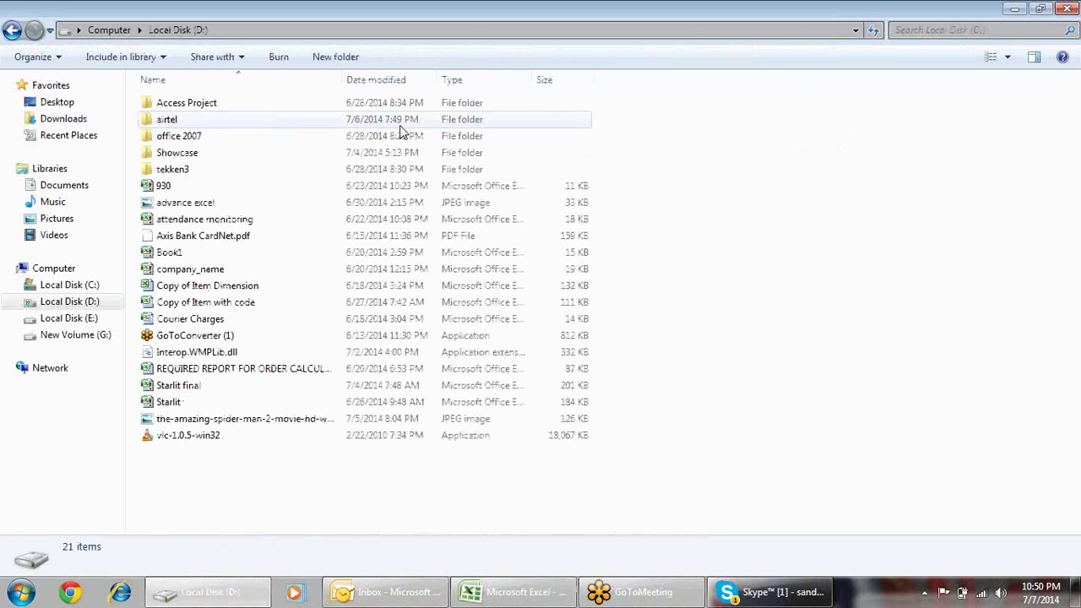
{"action": "key", "text": "s"}
{"action": "key", "text": "Return"}
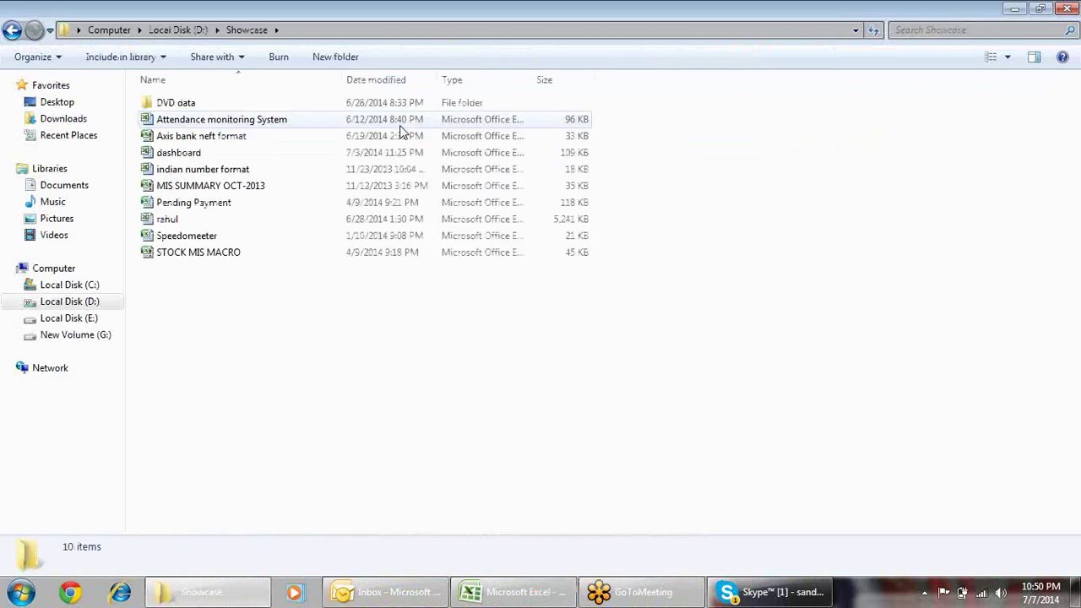
{"action": "key", "text": "s"}
{"action": "key", "text": "Return"}
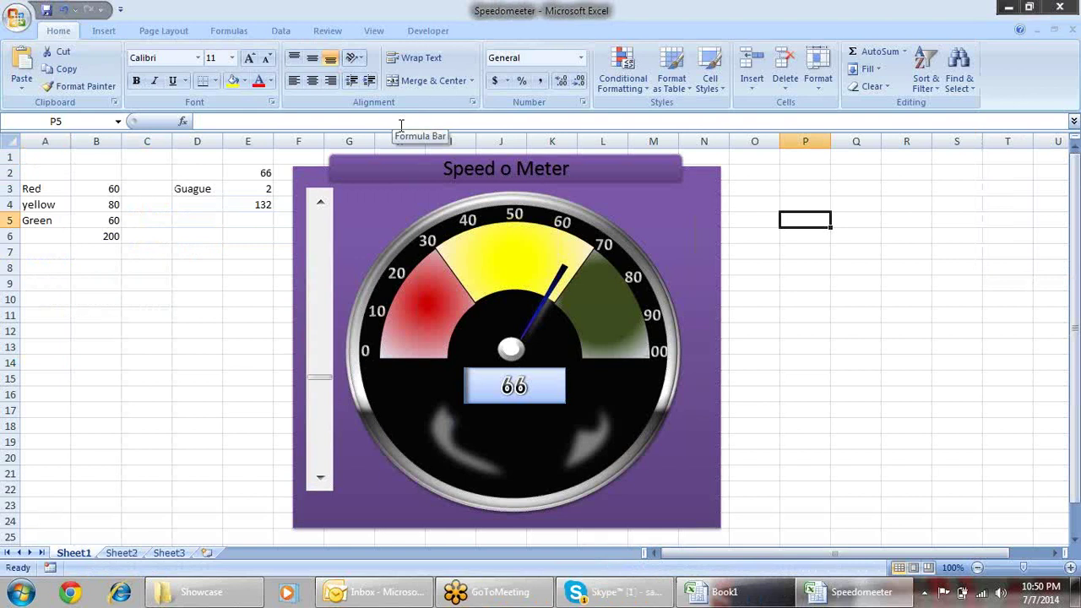
- Lower the speedometer reading to its minimum using the scroll bar's up arrow
{"action": "left_click", "coordinate": [566, 280]}
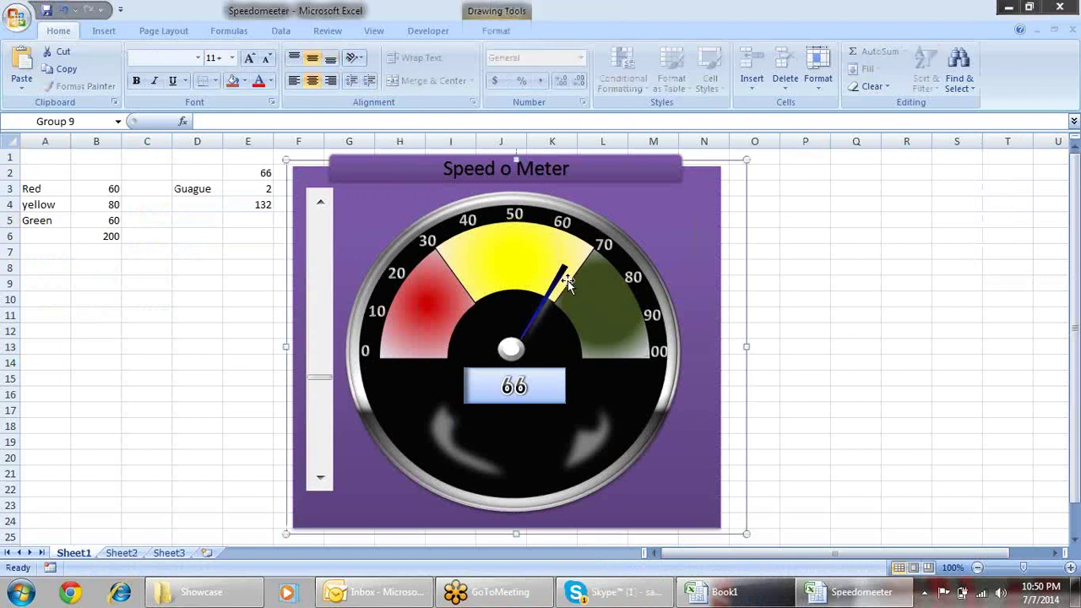
{"action": "left_click", "coordinate": [321, 203]}
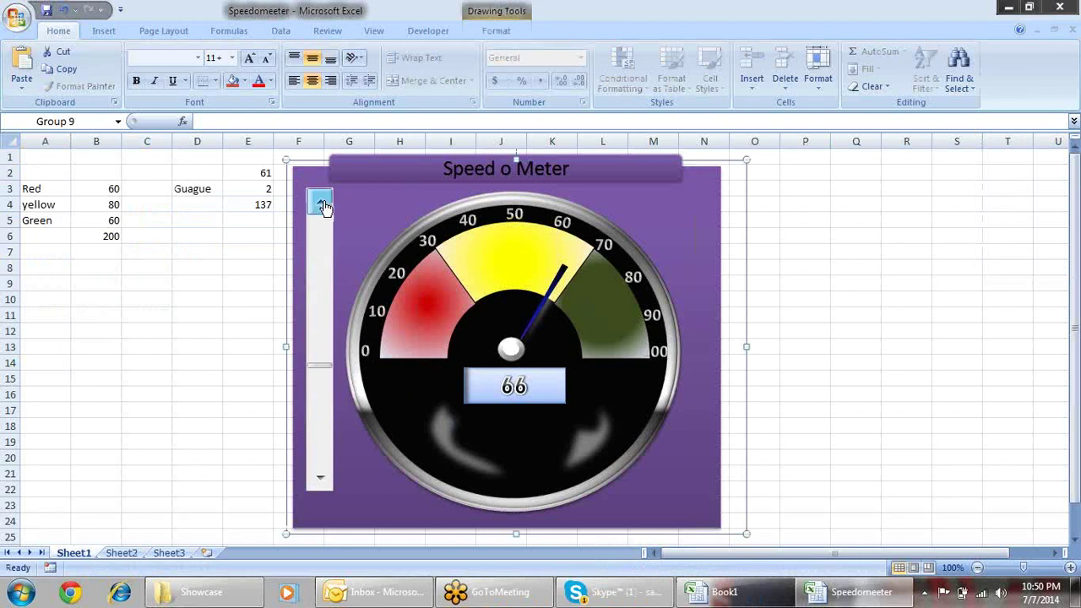
{"action": "left_click", "coordinate": [323, 204]}
{"action": "left_click", "coordinate": [322, 205]}
{"action": "left_click", "coordinate": [322, 205]}
{"action": "left_click", "coordinate": [322, 205]}
{"action": "left_click", "coordinate": [322, 205]}
{"action": "left_click", "coordinate": [324, 207]}
- Raise the gauge reading up to 100 using the scroll bar's down arrow
{"action": "left_click", "coordinate": [322, 483]}
{"action": "left_click", "coordinate": [321, 482]}
{"action": "left_click", "coordinate": [322, 482]}
{"action": "left_click", "coordinate": [322, 482]}
{"action": "left_click", "coordinate": [322, 482]}
{"action": "left_click", "coordinate": [321, 482]}
{"action": "left_click", "coordinate": [322, 482]}
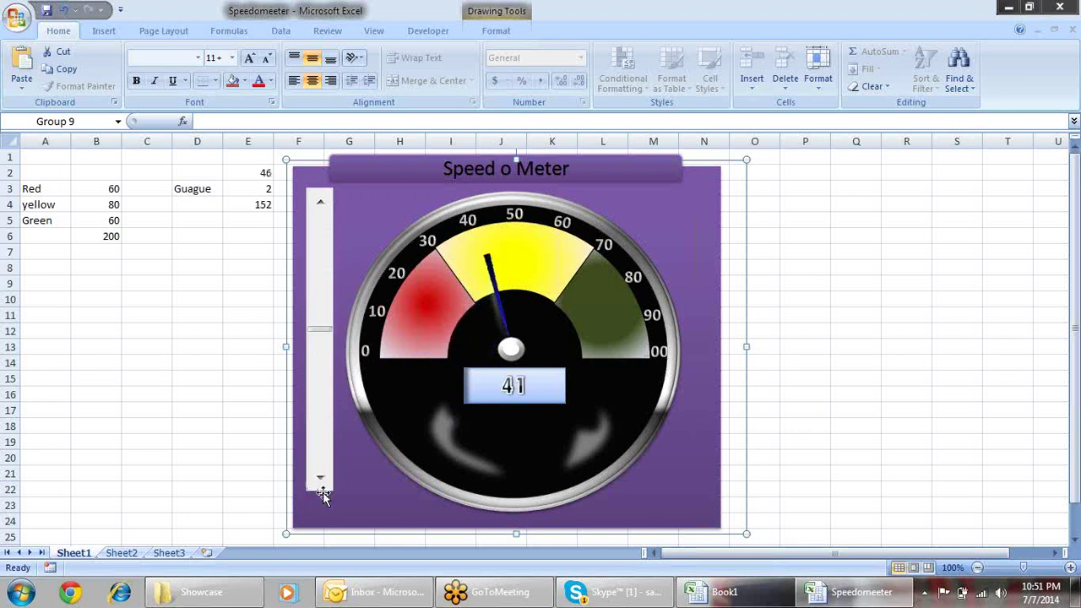
{"action": "left_click", "coordinate": [323, 496]}
{"action": "left_click", "coordinate": [322, 483]}
{"action": "left_click", "coordinate": [322, 482]}
{"action": "left_click", "coordinate": [321, 482]}
{"action": "left_click", "coordinate": [322, 482]}
{"action": "left_click", "coordinate": [322, 483]}
{"action": "left_click", "coordinate": [322, 482]}
{"action": "left_click", "coordinate": [321, 483]}
{"action": "left_click", "coordinate": [321, 482]}
{"action": "left_click", "coordinate": [322, 482]}
{"action": "left_click", "coordinate": [322, 483]}
{"action": "left_click", "coordinate": [322, 482]}
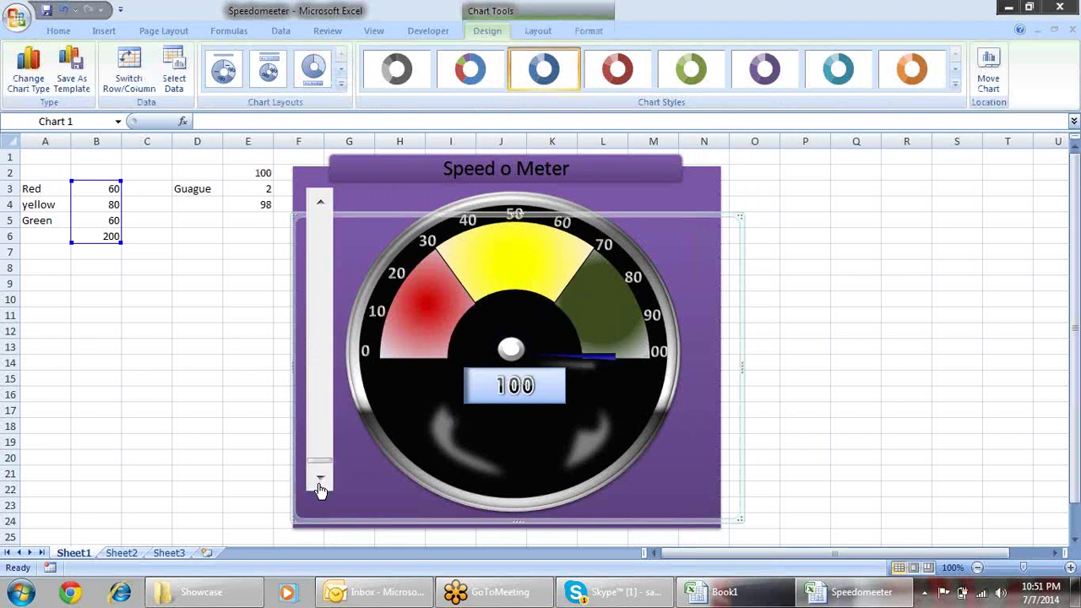
- Set the gauge to 59 via the scroll bar track and thumb, then reselect the group
{"action": "left_click", "coordinate": [313, 372]}
{"action": "left_click_drag", "start_coordinate": [313, 442], "coordinate": [313, 367]}
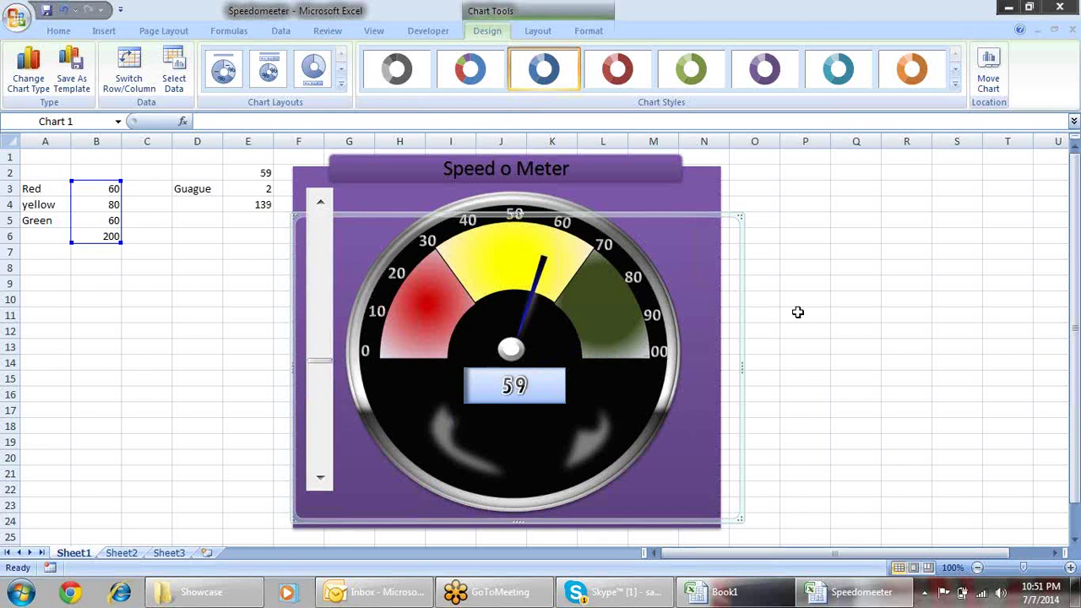
{"action": "left_click", "coordinate": [891, 279]}
{"action": "left_click", "coordinate": [687, 245]}
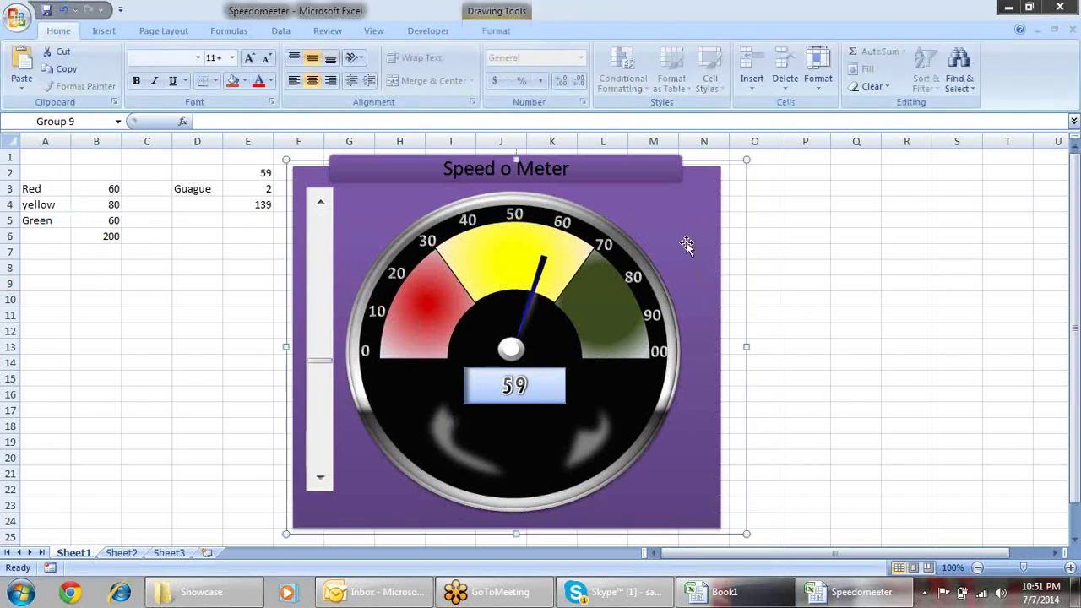
- Ungroup the speedometer gauge into its separate pieces
{"action": "right_click", "coordinate": [687, 245]}
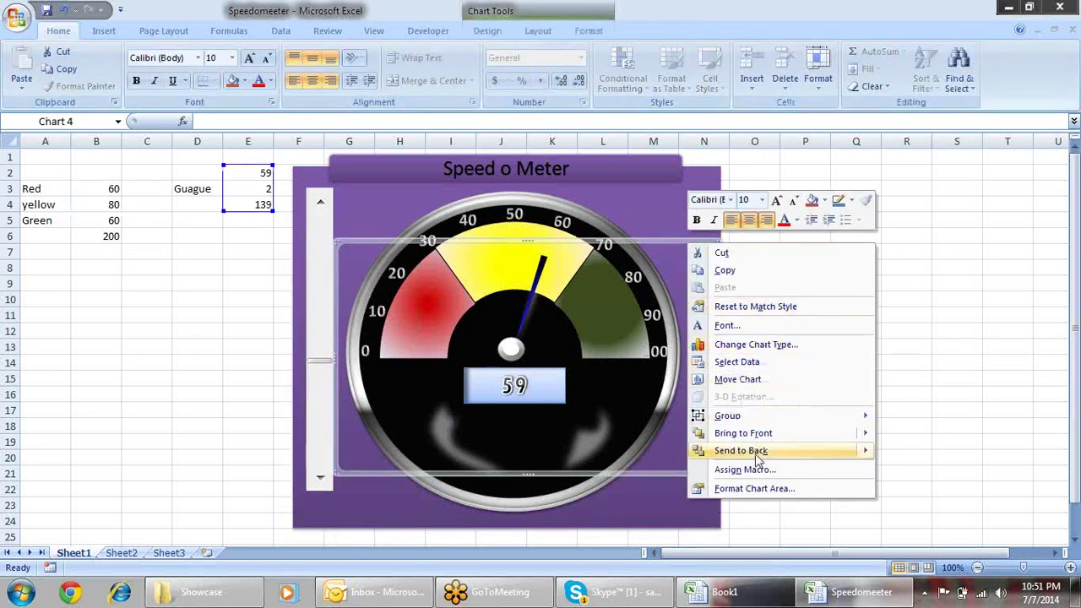
{"action": "mouse_move", "coordinate": [765, 416]}
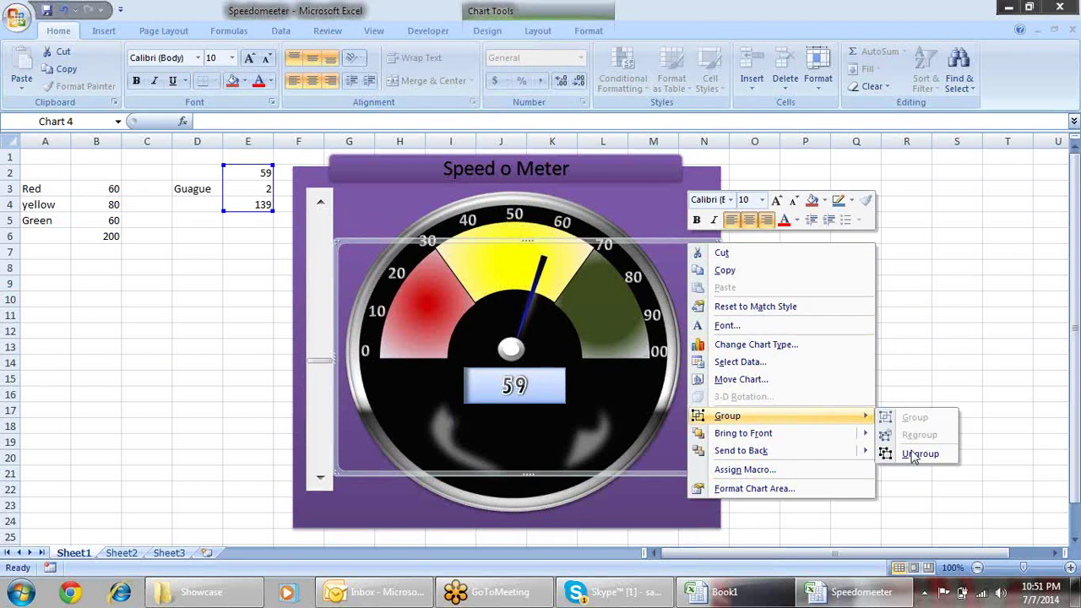
{"action": "left_click", "coordinate": [916, 456]}
{"action": "left_click", "coordinate": [853, 299]}
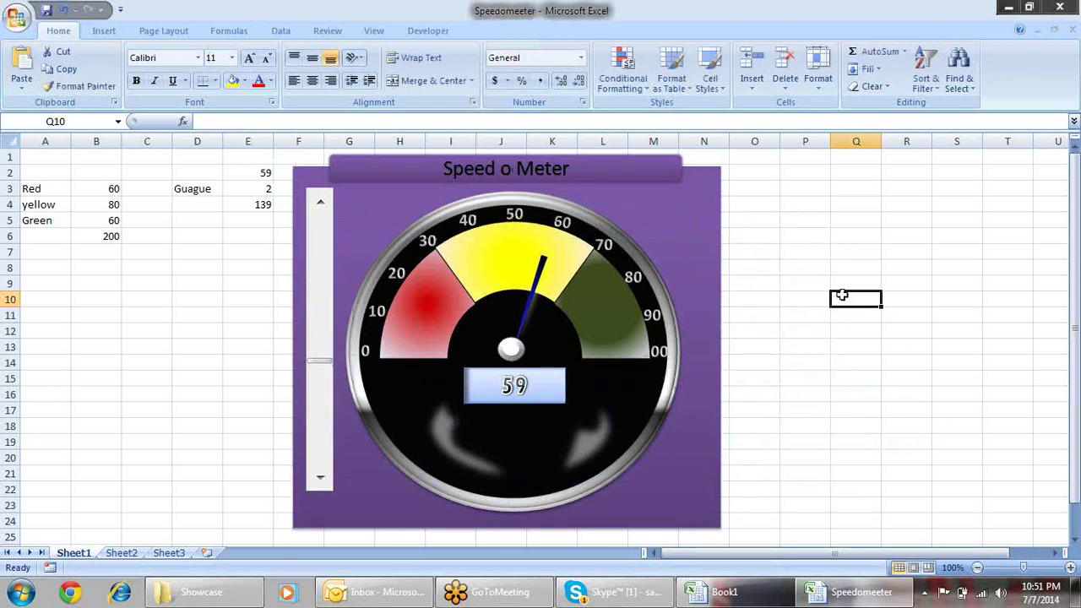
- Move the needle chart right of the dial and the coloured arc chart left
{"action": "left_click", "coordinate": [603, 250]}
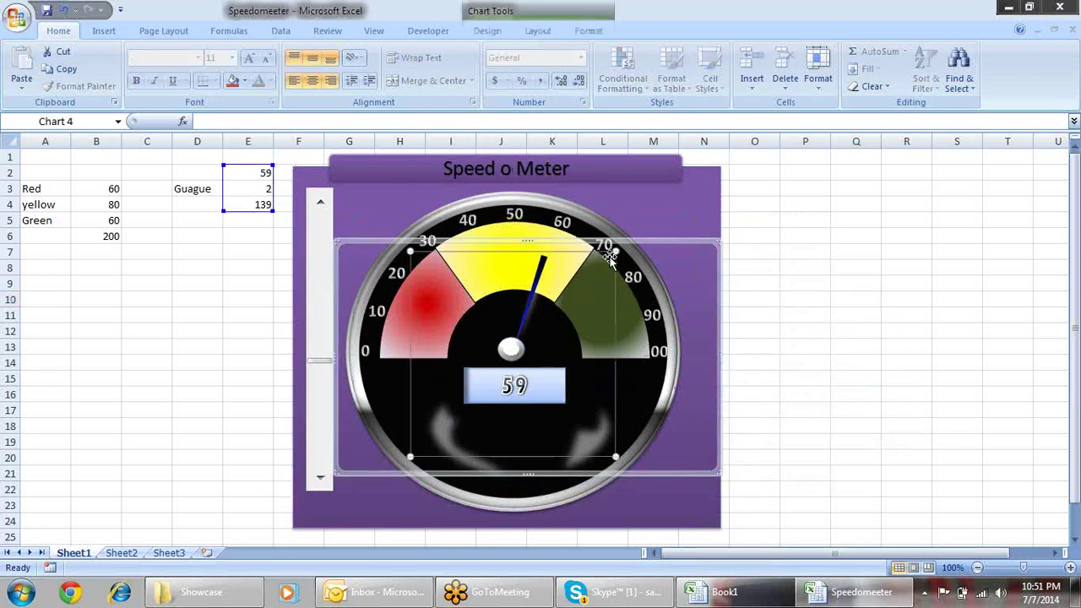
{"action": "left_click_drag", "start_coordinate": [594, 242], "coordinate": [891, 243]}
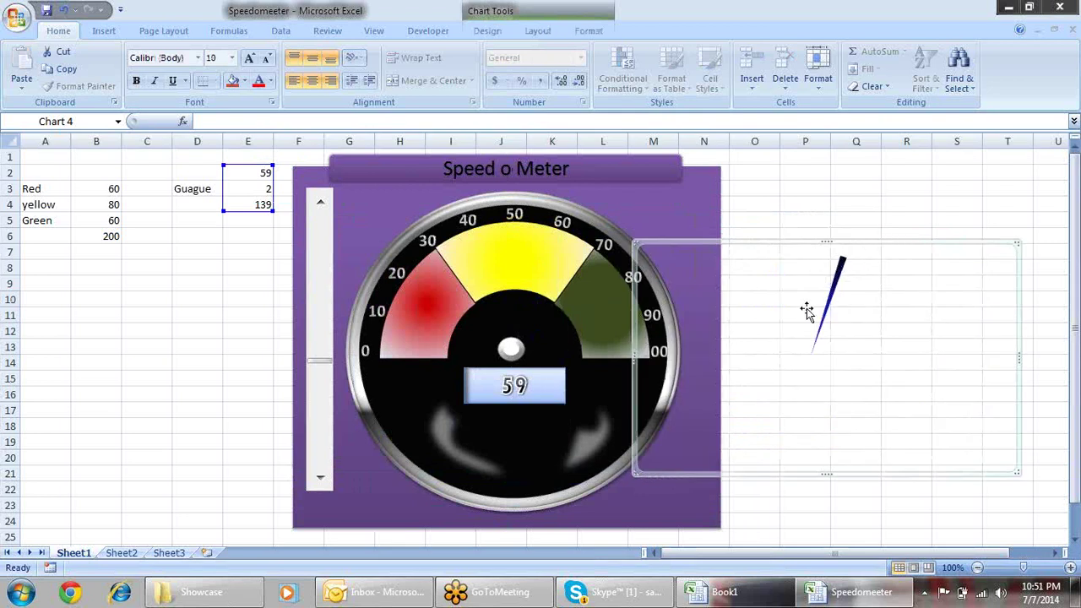
{"action": "left_click", "coordinate": [811, 293]}
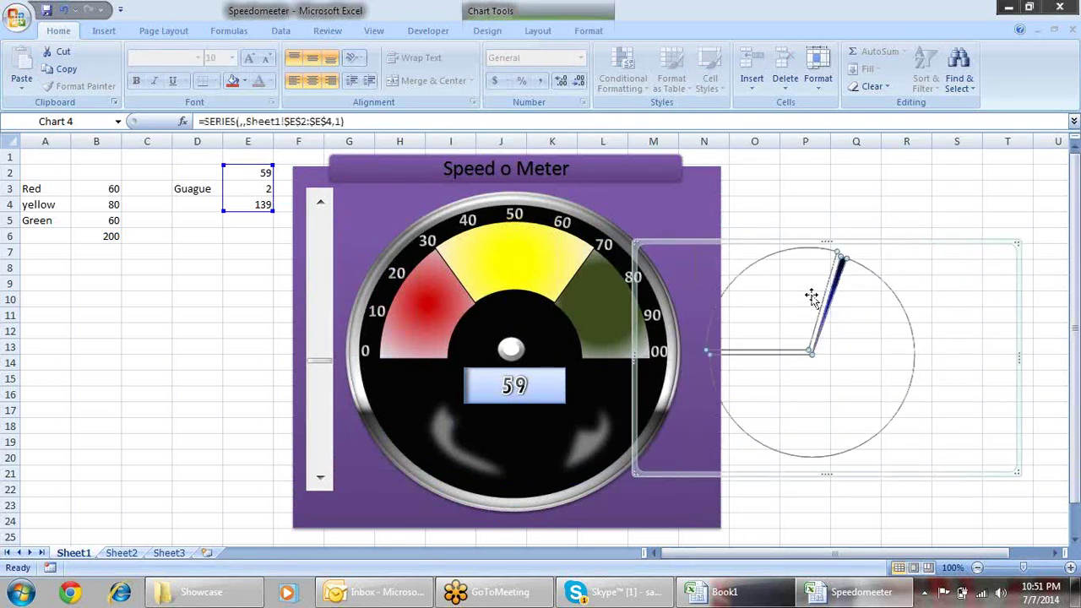
{"action": "left_click", "coordinate": [563, 276]}
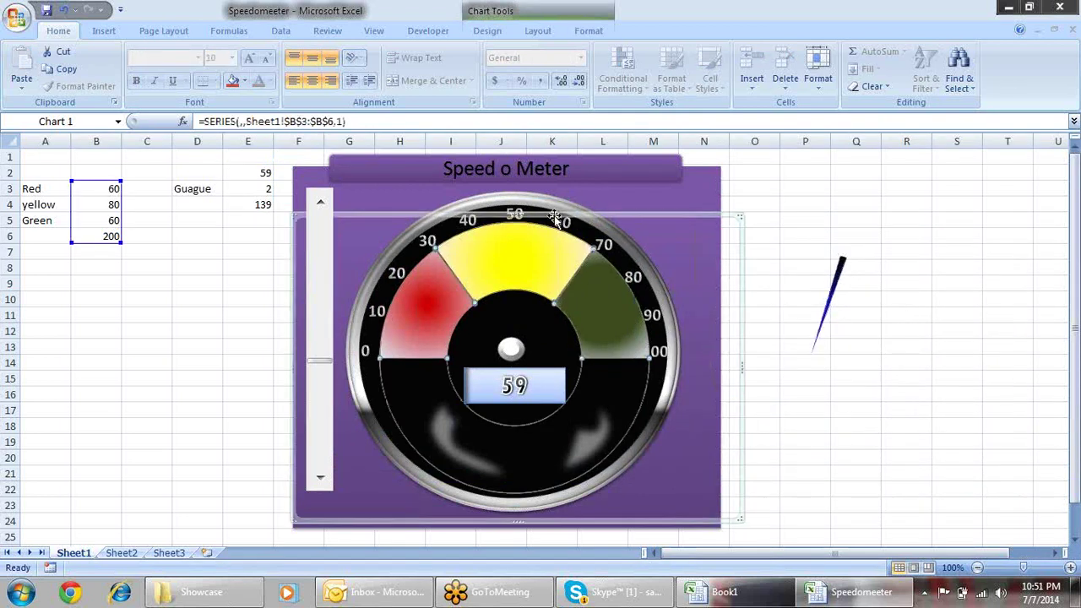
{"action": "left_click_drag", "start_coordinate": [500, 218], "coordinate": [292, 205]}
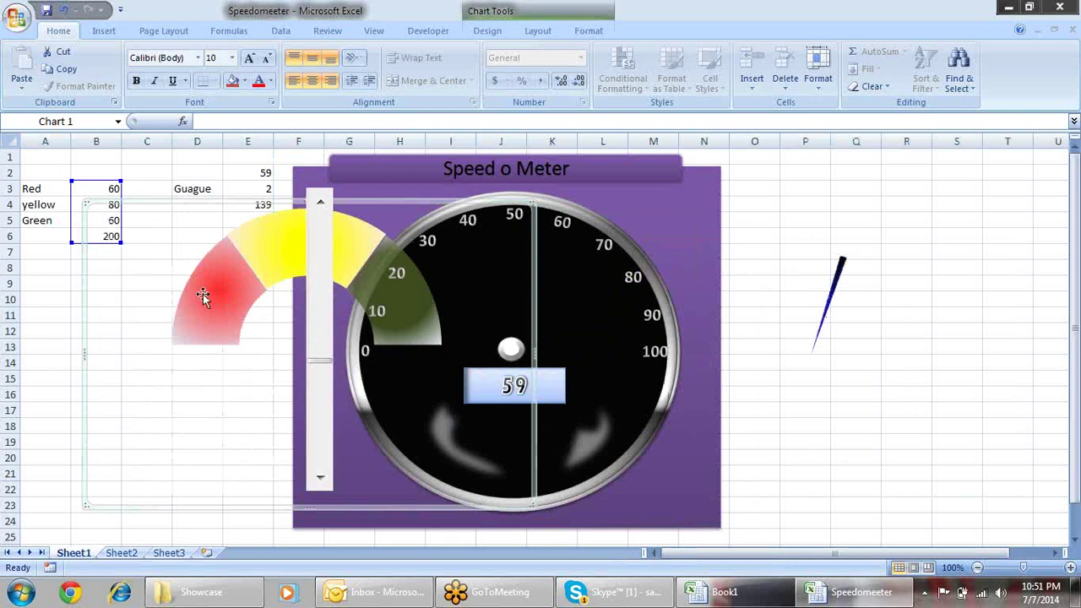
- Test the needle with the scroll bar arrows, leaving the reading at 74
{"action": "left_click", "coordinate": [320, 202]}
{"action": "left_click", "coordinate": [320, 203]}
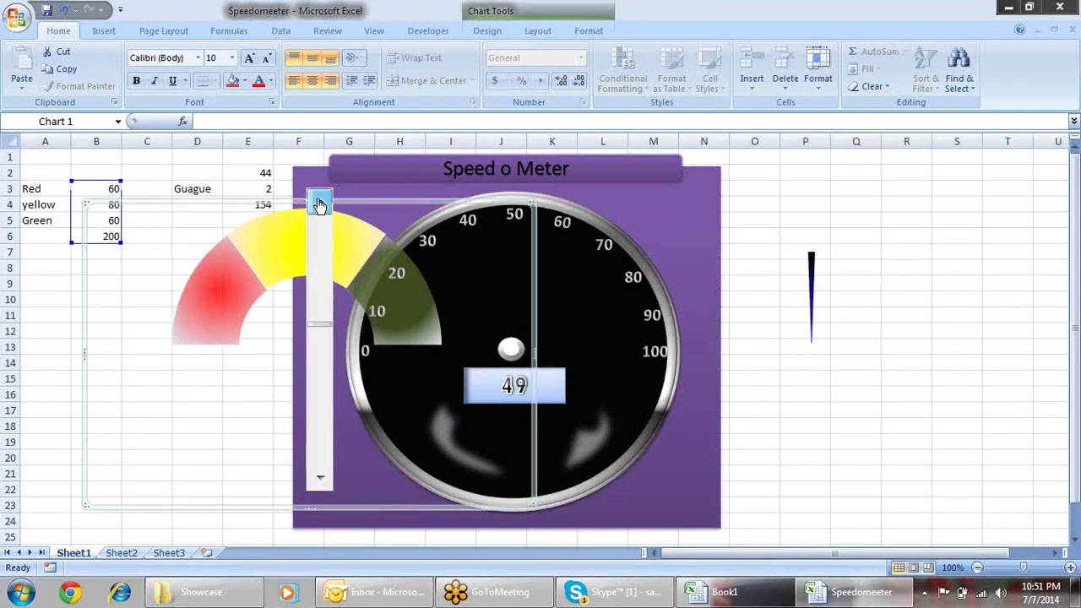
{"action": "left_click", "coordinate": [320, 202]}
{"action": "left_click", "coordinate": [320, 203]}
{"action": "left_click", "coordinate": [320, 483]}
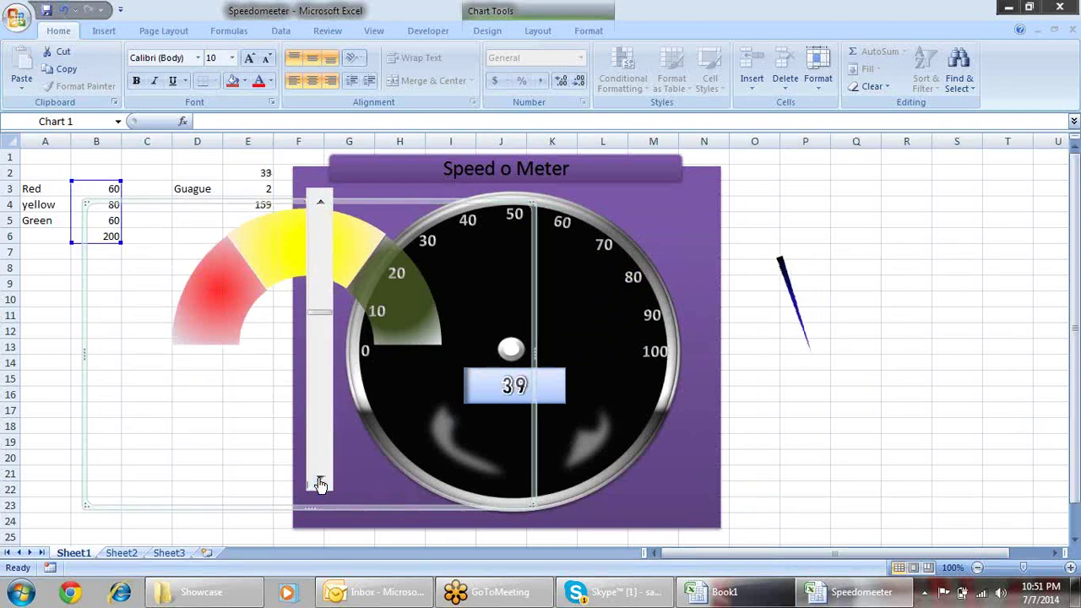
{"action": "left_click", "coordinate": [320, 483]}
{"action": "left_click", "coordinate": [320, 483]}
{"action": "left_click", "coordinate": [320, 483]}
{"action": "left_click", "coordinate": [320, 483]}
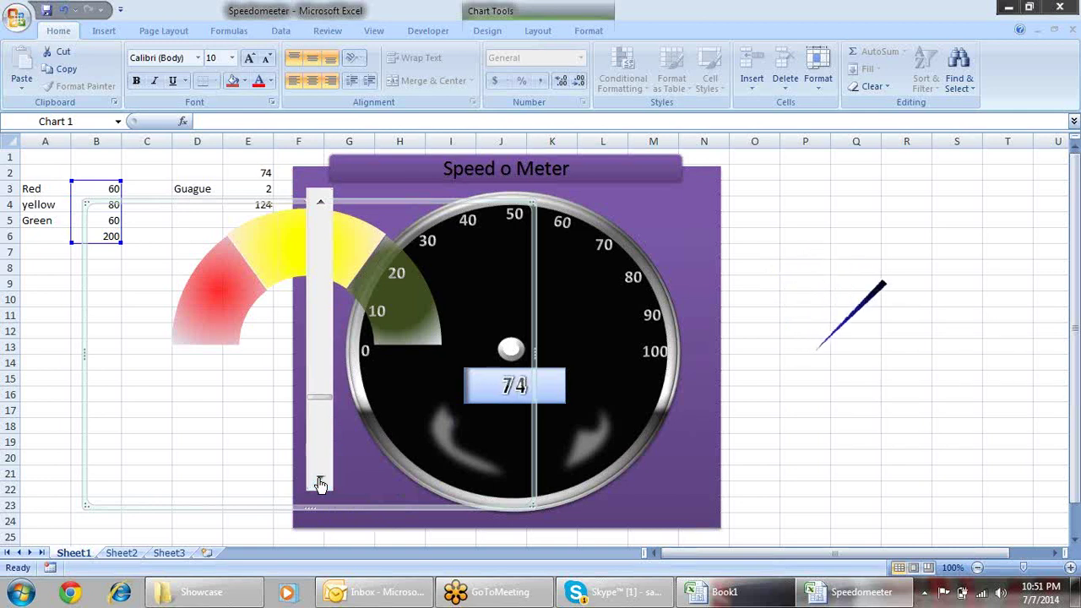
- Switch between the Book1 and Speedometer workbooks, ending back in Book1
{"action": "key", "text": "ctrl+Tab"}
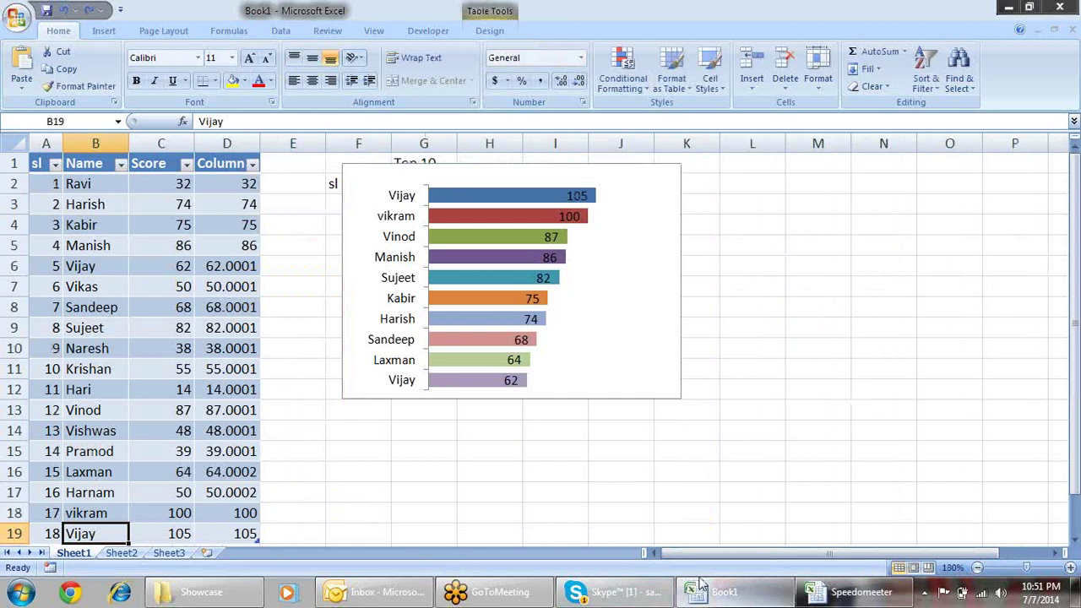
{"action": "left_click", "coordinate": [811, 597]}
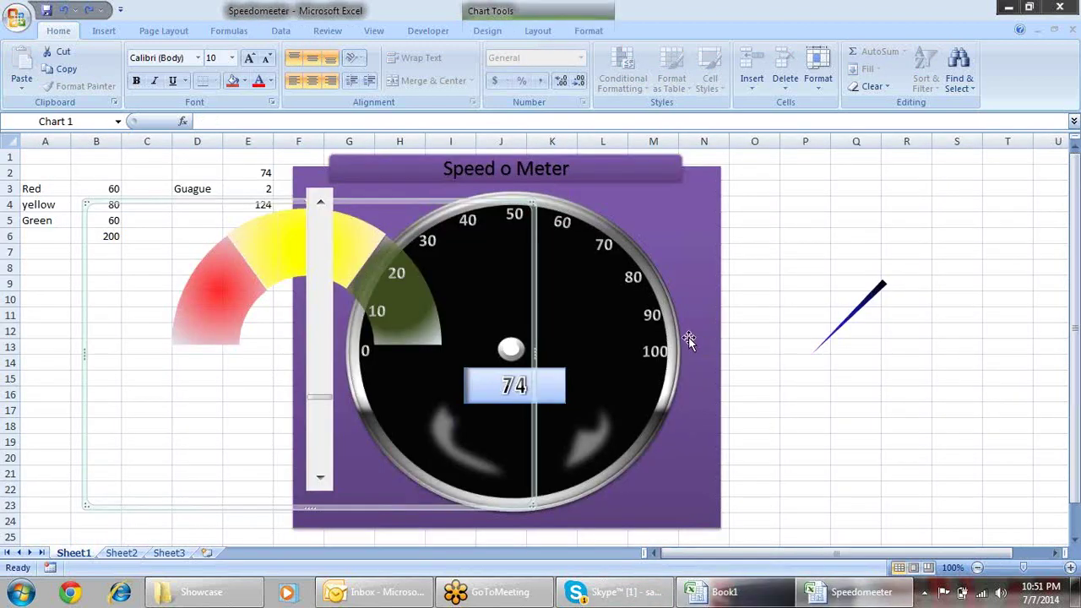
{"action": "key", "text": "ctrl+Tab"}
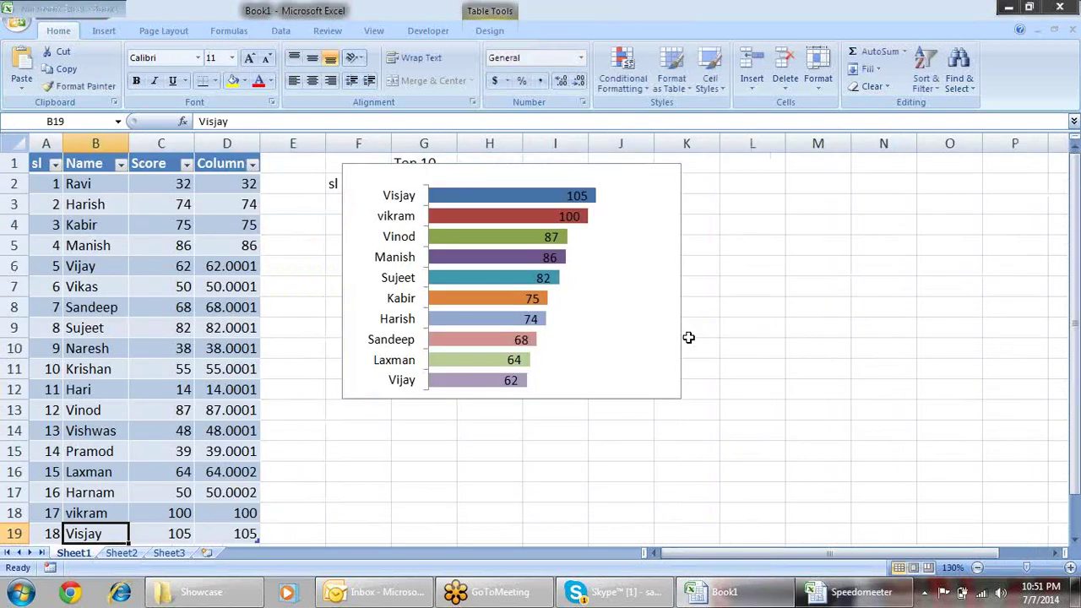
- On Sheet2, enter the labels Red, Yellow and Green in A2:A4
{"action": "left_click", "coordinate": [139, 556]}
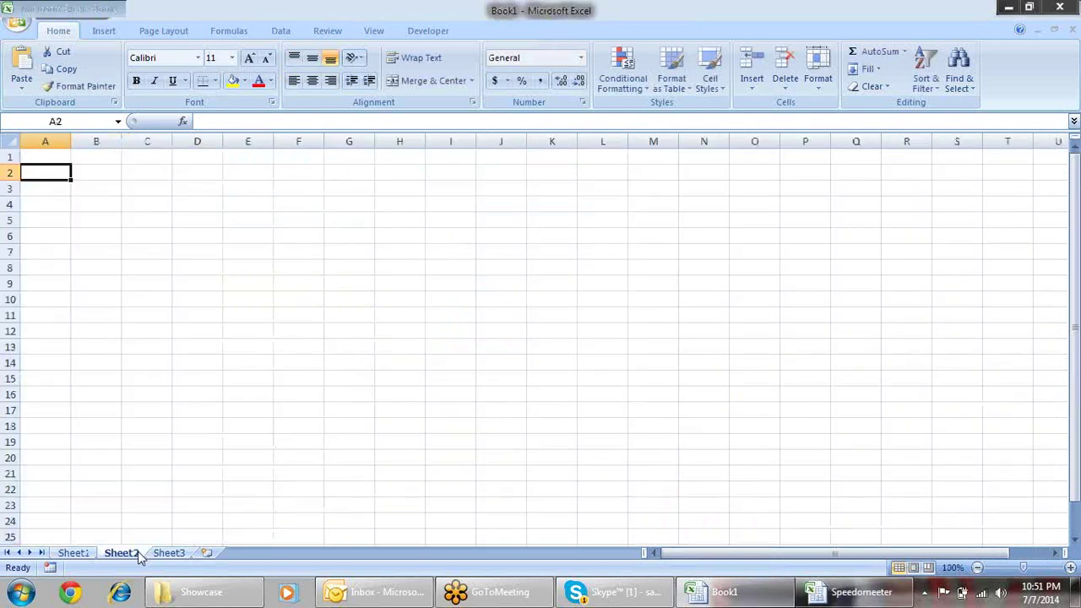
{"action": "type", "text": "RE"}
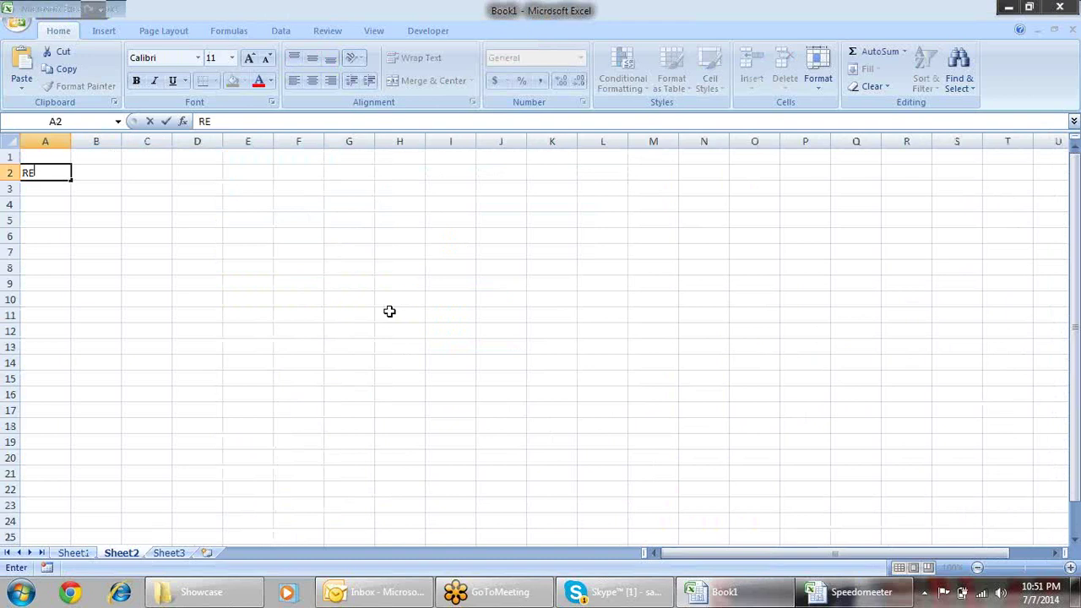
{"action": "key", "text": "BackSpace"}
{"action": "type", "text": "ed"}
{"action": "key", "text": "Return"}
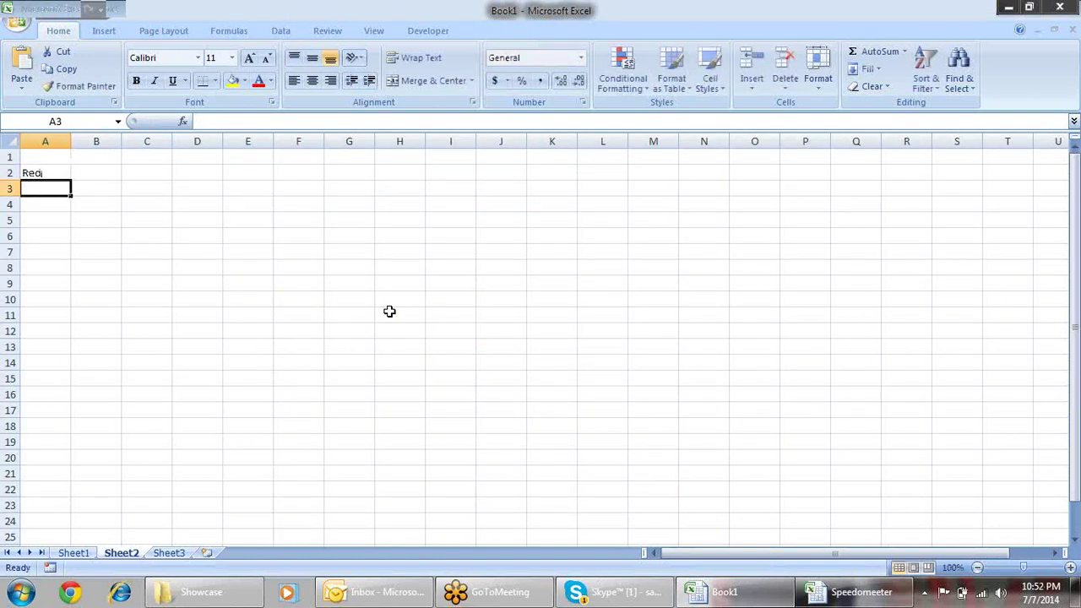
{"action": "type", "text": "Yellow"}
{"action": "key", "text": "Return"}
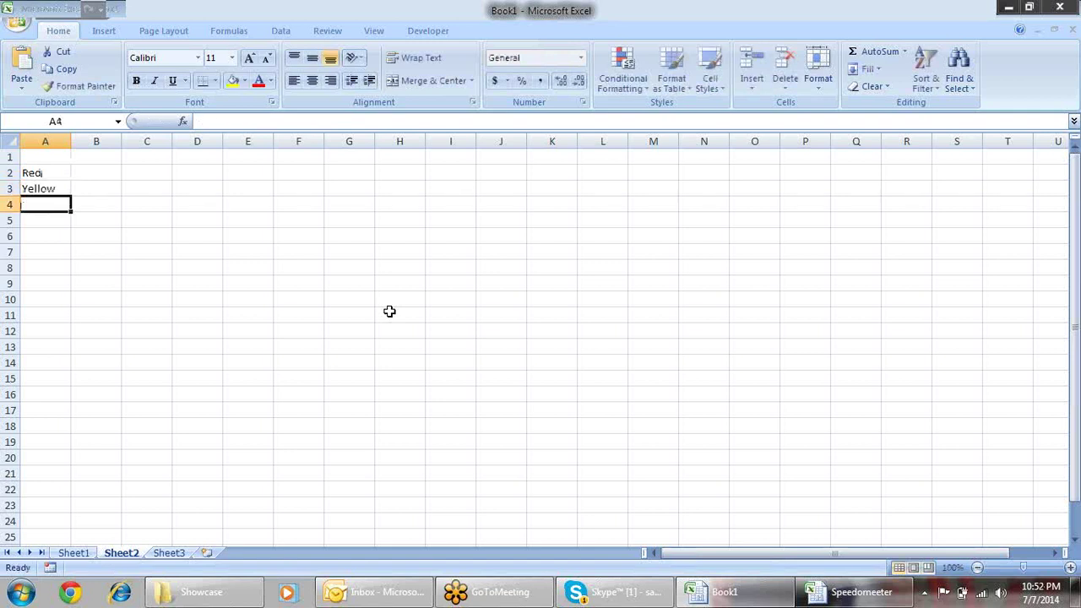
{"action": "type", "text": "Green"}
{"action": "key", "text": "Tab"}
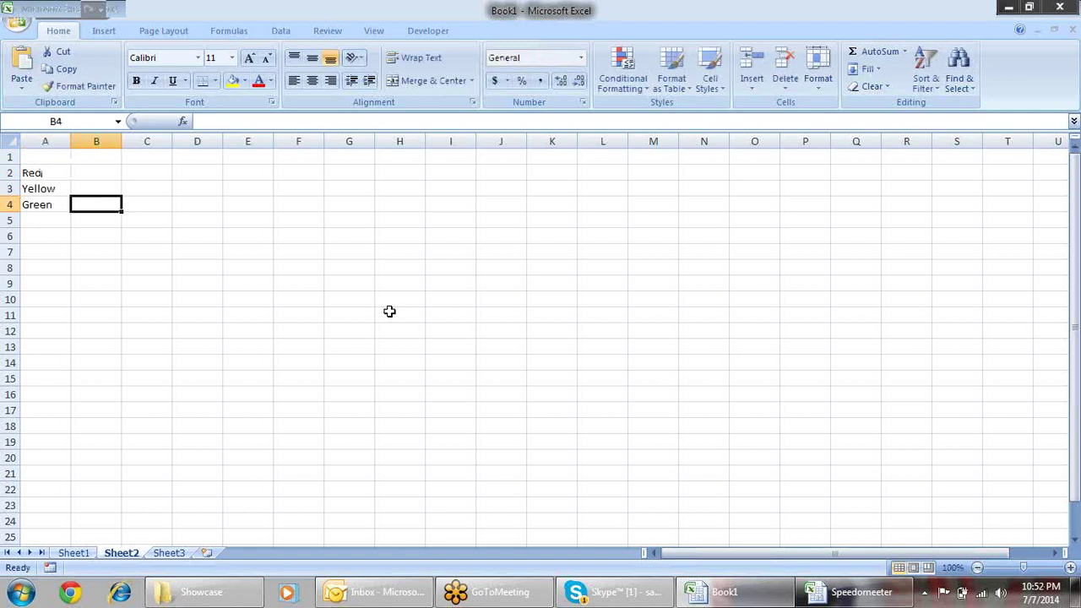
{"action": "key", "text": "Up"}
{"action": "key", "text": "Up"}
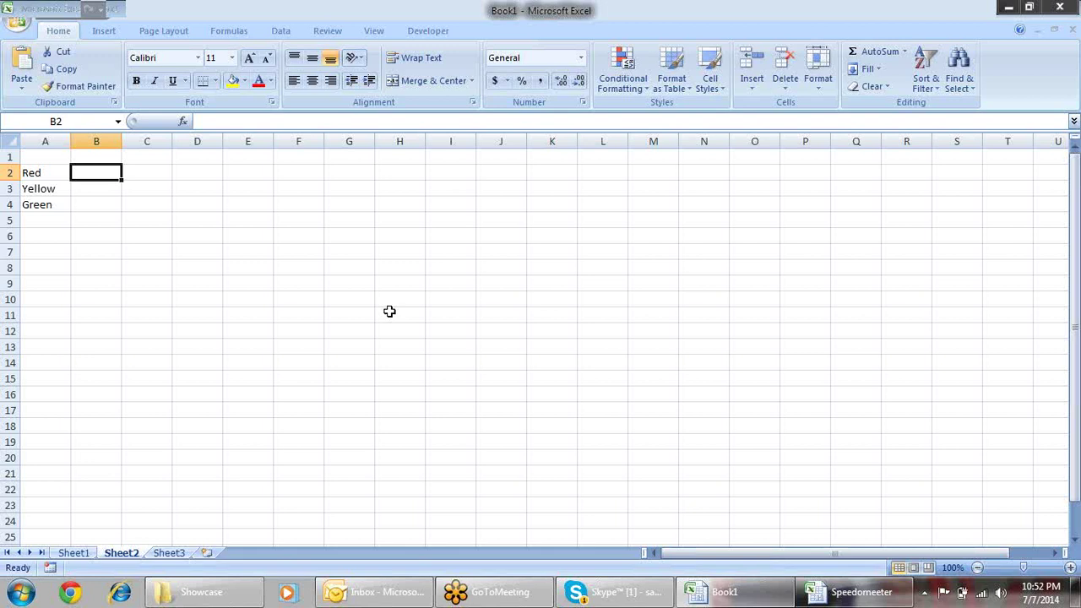
- Enter values 30, 40 and 30 for Red, Yellow and Green in B2:B4
{"action": "type", "text": "20"}
{"action": "key", "text": "Tab"}
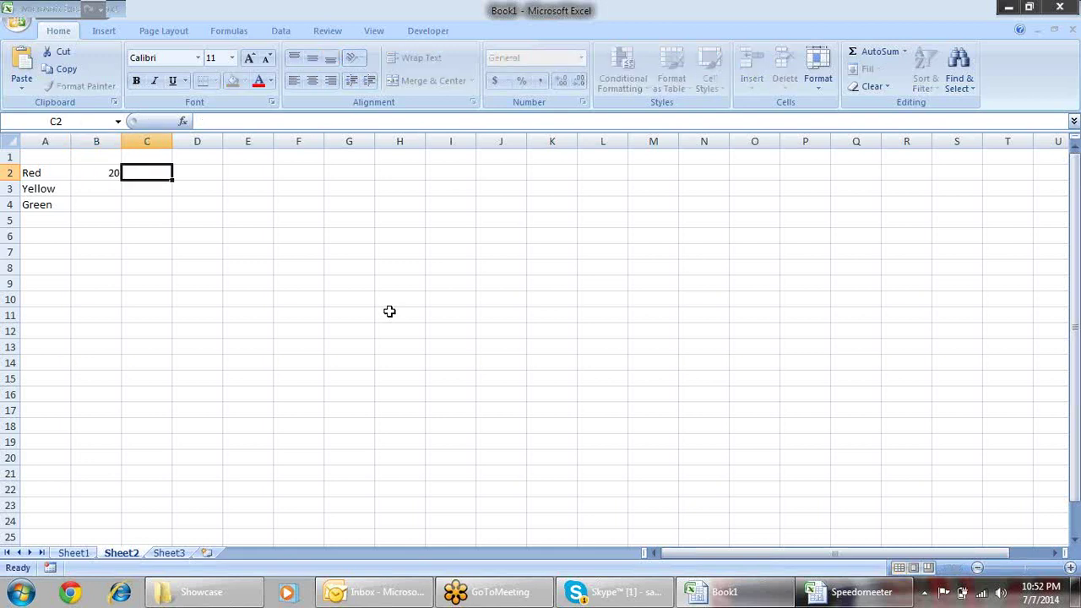
{"action": "key", "text": "Return"}
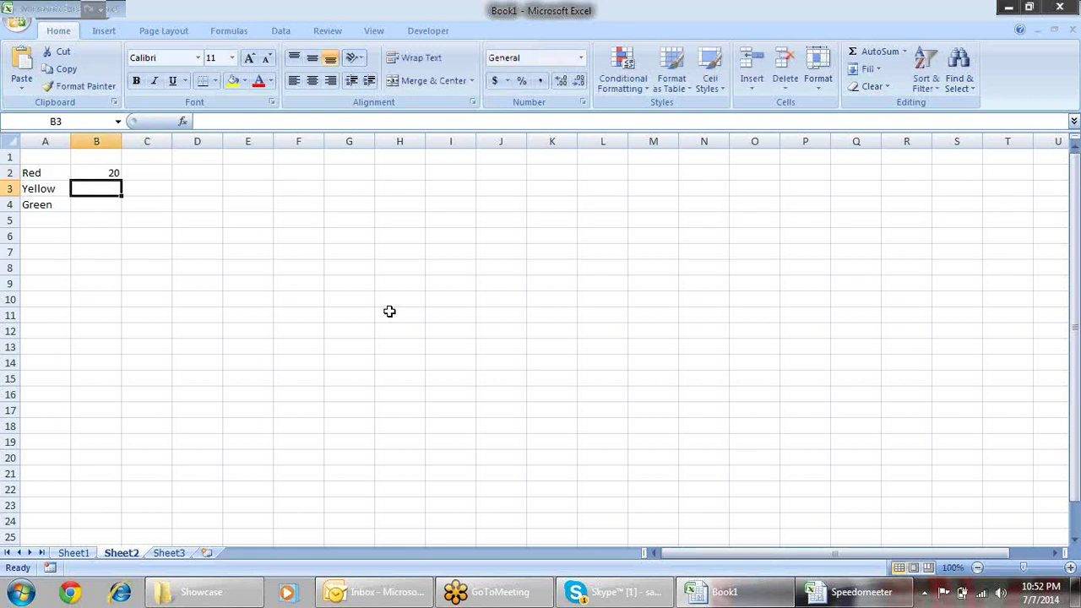
{"action": "type", "text": "40"}
{"action": "key", "text": "Return"}
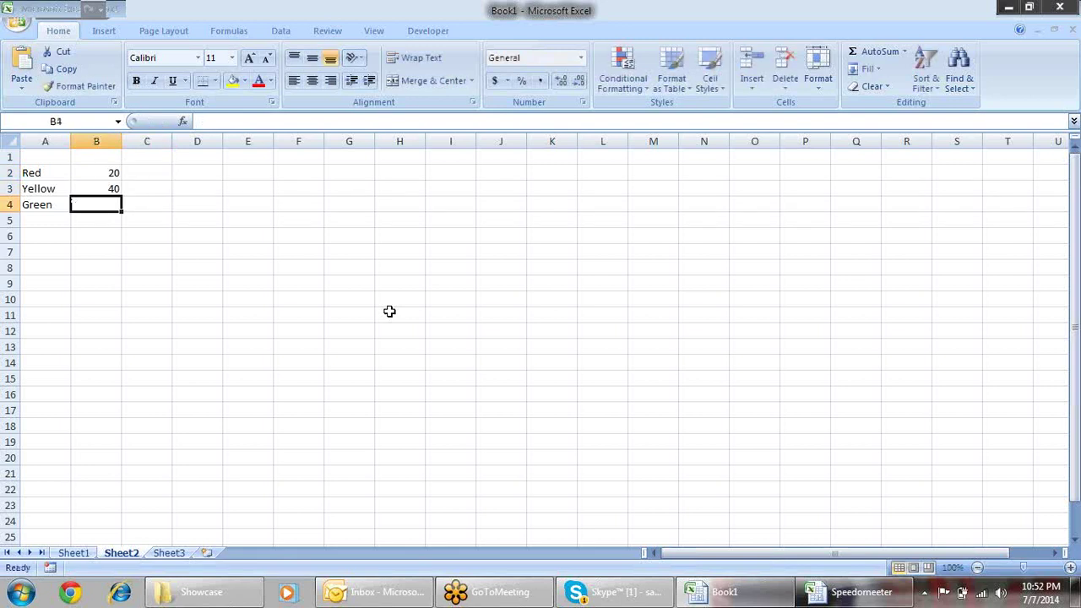
{"action": "type", "text": "20"}
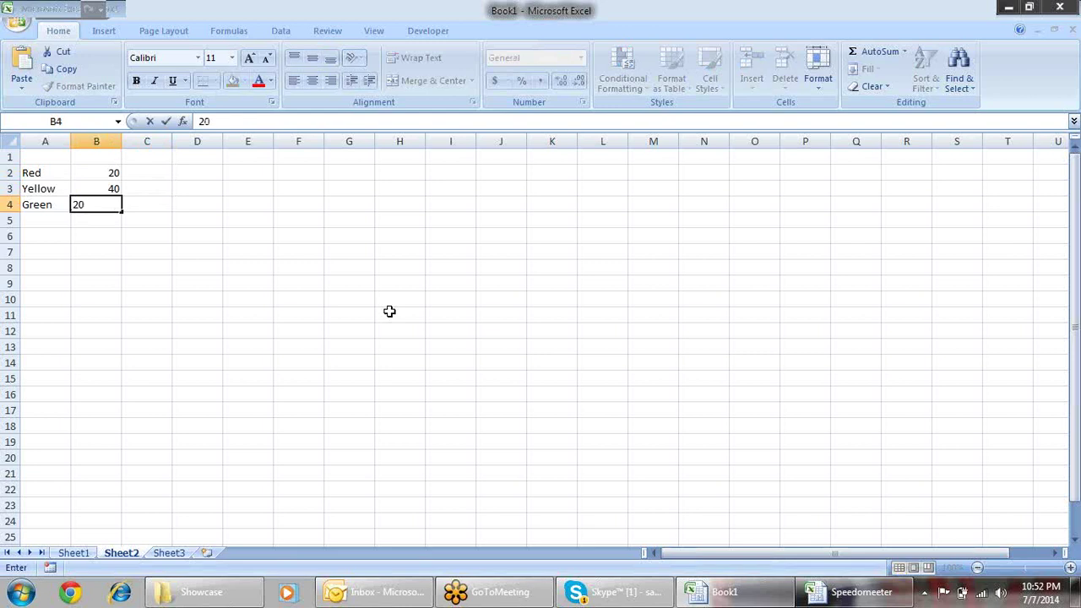
{"action": "key", "text": "Up"}
{"action": "key", "text": "Up"}
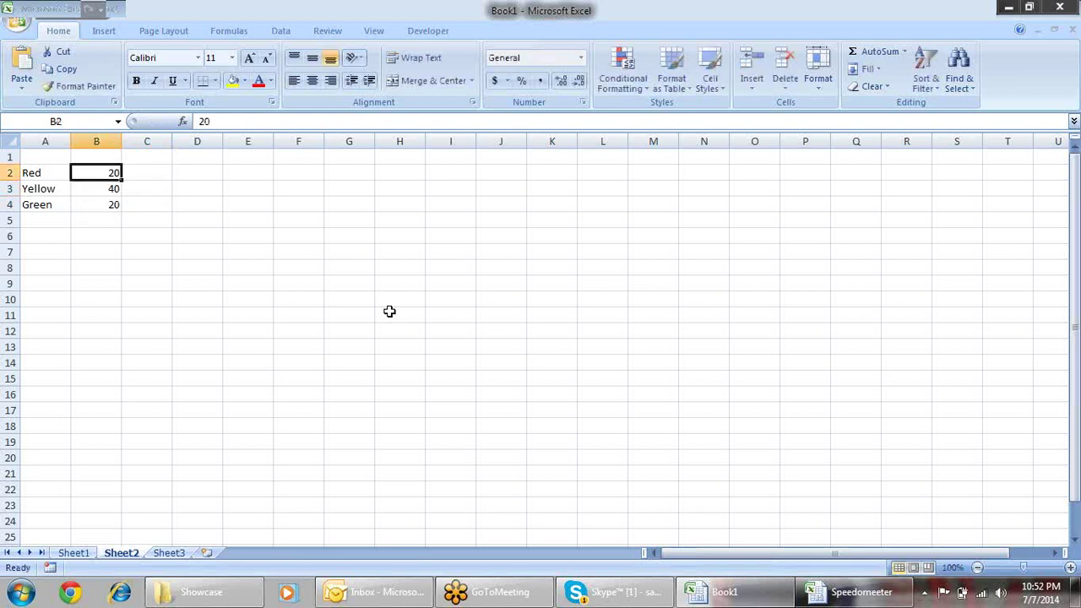
{"action": "type", "text": "3"}
{"action": "key", "text": "Return"}
{"action": "key", "text": "Return"}
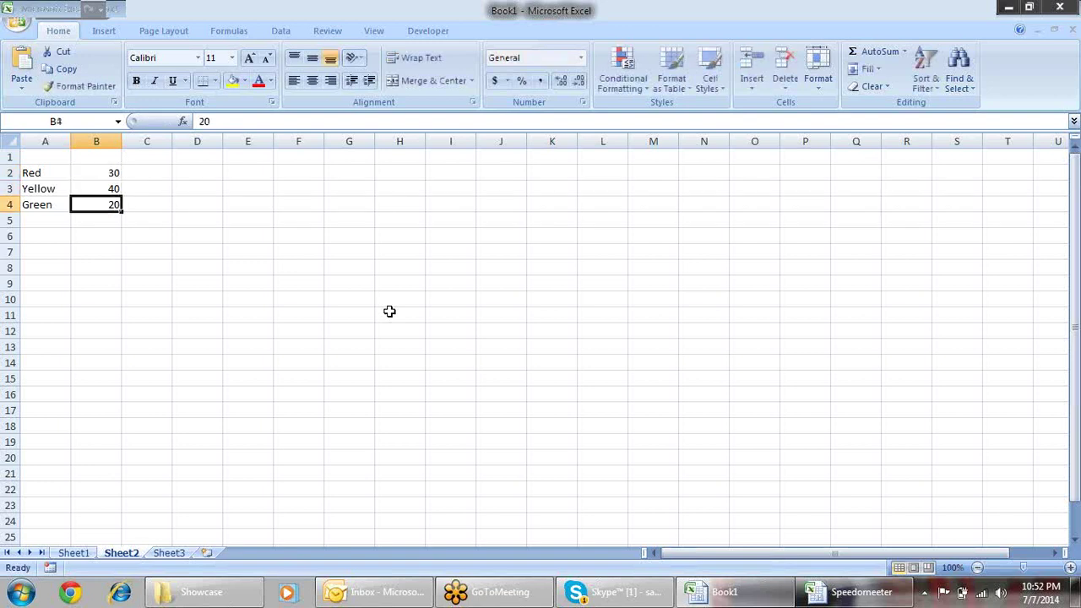
{"action": "type", "text": "30"}
{"action": "key", "text": "Return"}
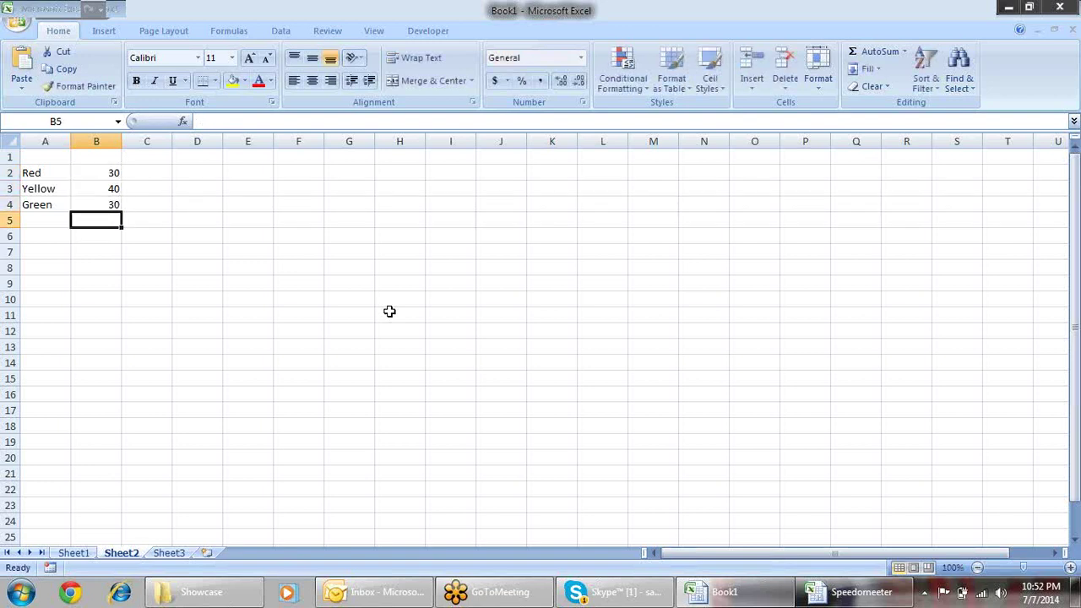
- AutoSum B2:B4 into B5, label A5 'total', and select A2:B5
{"action": "key", "text": "alt+equal"}
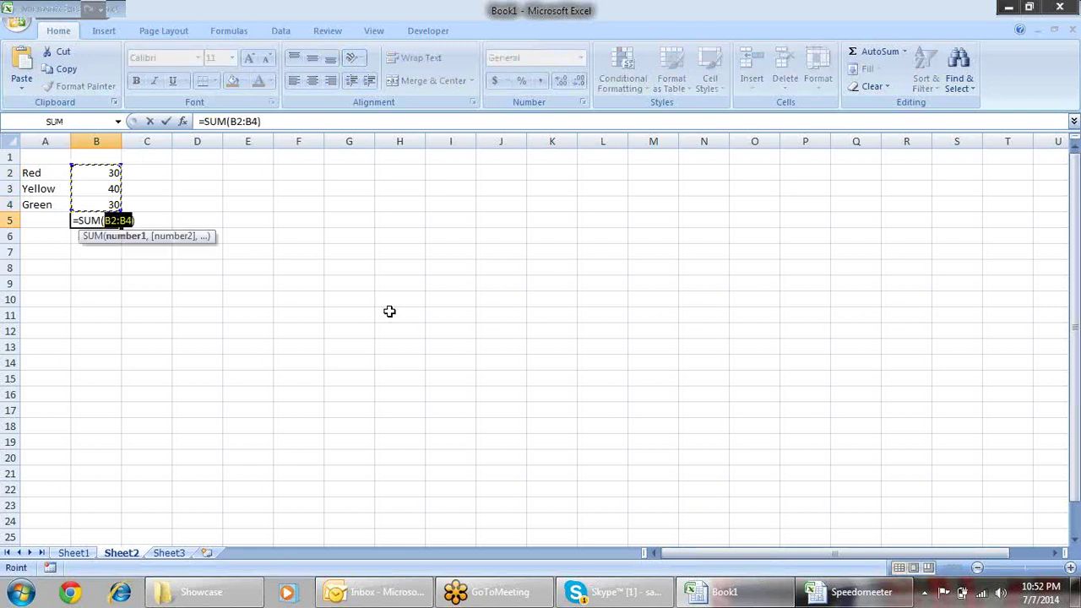
{"action": "key", "text": "Return"}
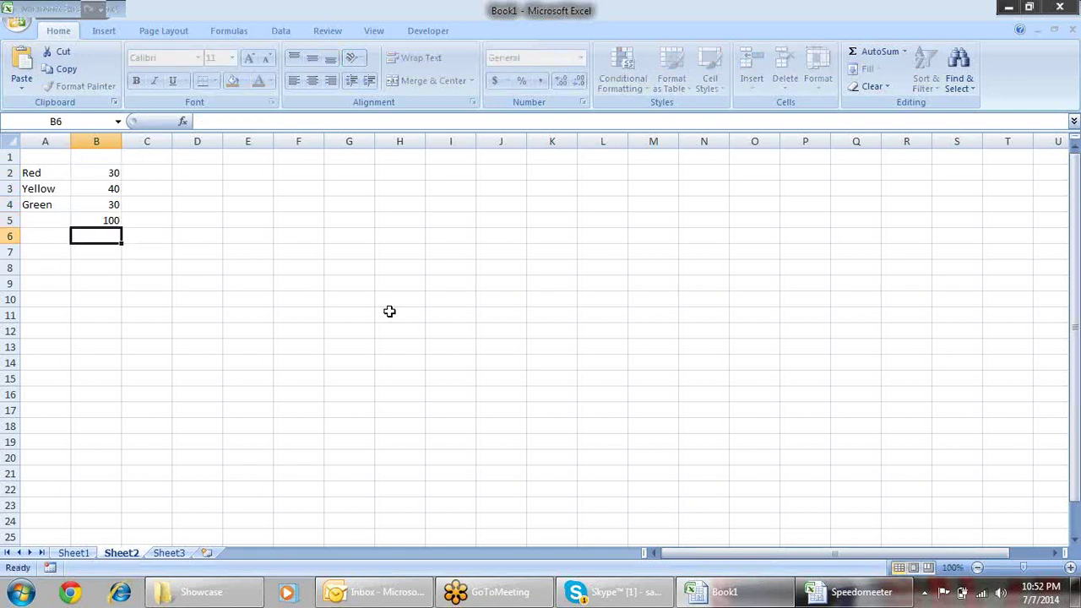
{"action": "key", "text": "Up"}
{"action": "key", "text": "Left"}
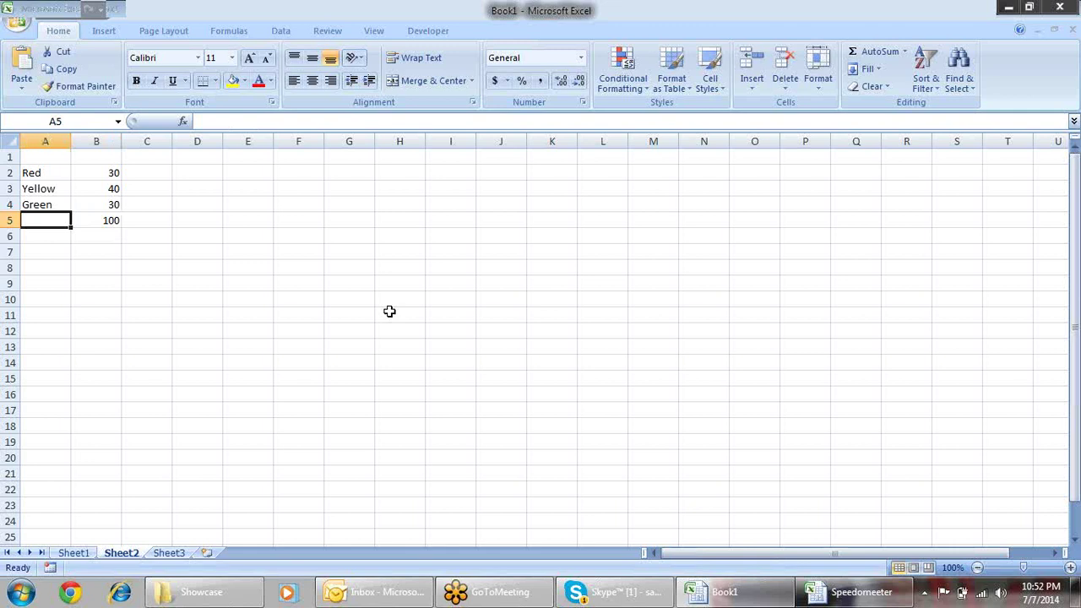
{"action": "type", "text": "Ta"}
{"action": "type", "text": "tal"}
{"action": "key", "text": "Return"}
{"action": "key", "text": "Up"}
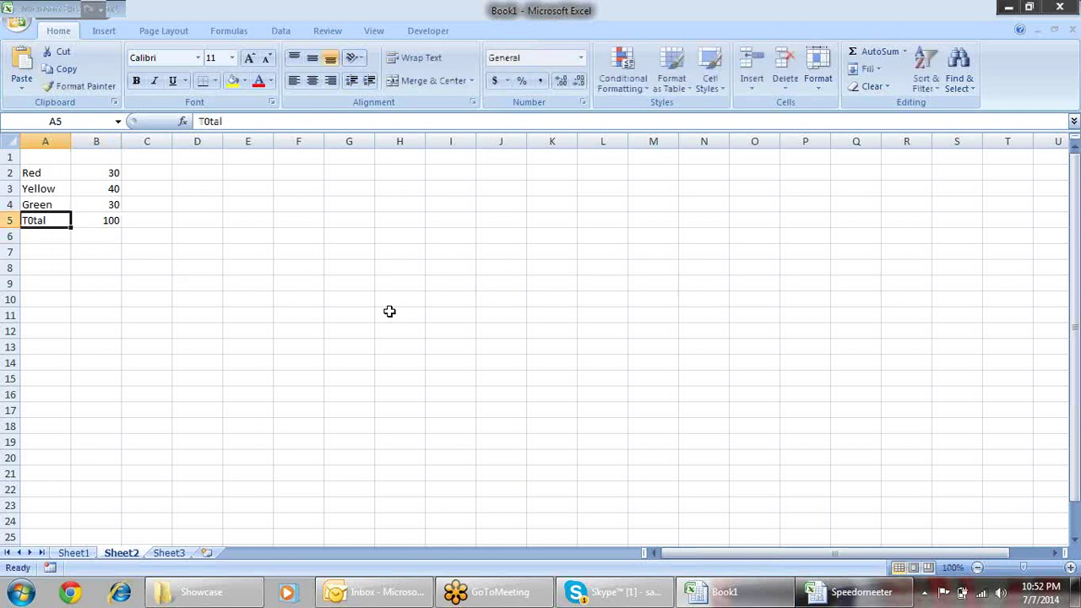
{"action": "type", "text": "tota"}
{"action": "key", "text": "Return"}
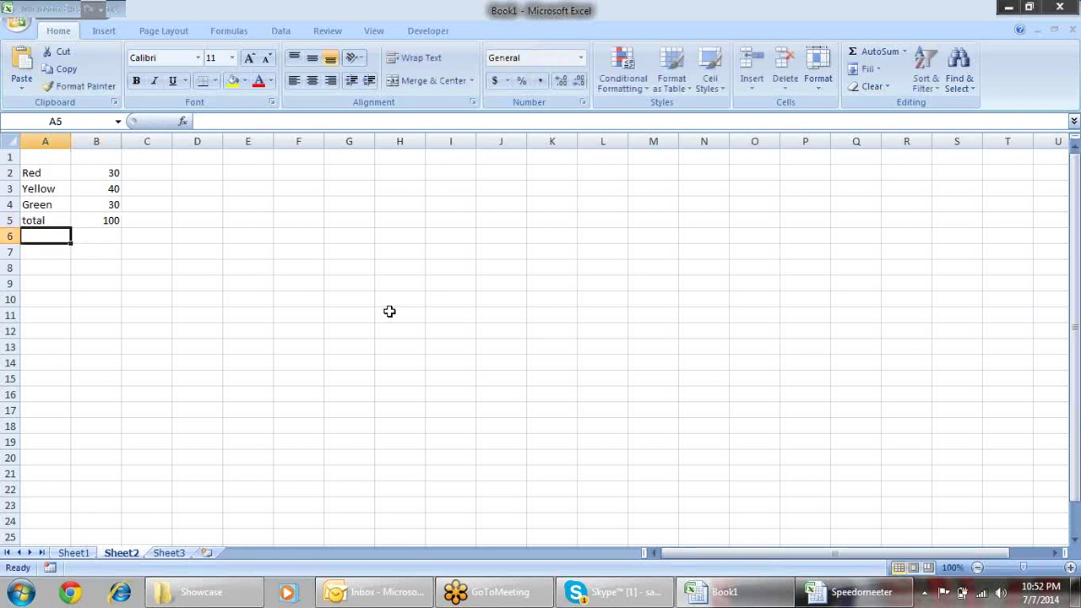
{"action": "key", "text": "Up"}
{"action": "key", "text": "Up"}
{"action": "key", "text": "Up"}
{"action": "key", "text": "Up"}
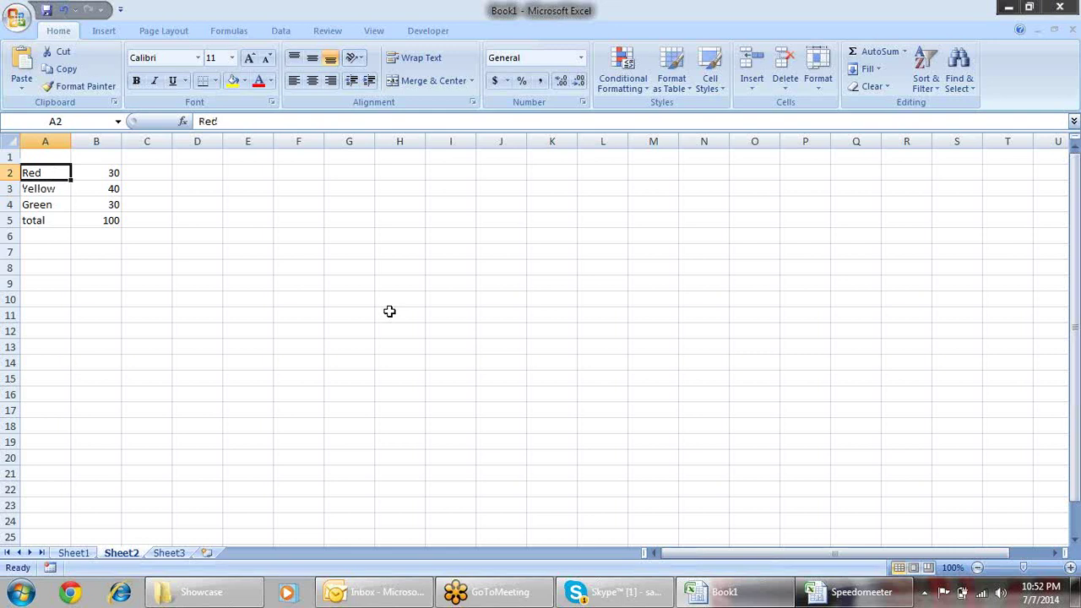
{"action": "key", "text": "shift+Right"}
{"action": "key", "text": "shift+Down"}
{"action": "key", "text": "shift+Down"}
{"action": "key", "text": "shift+Down"}
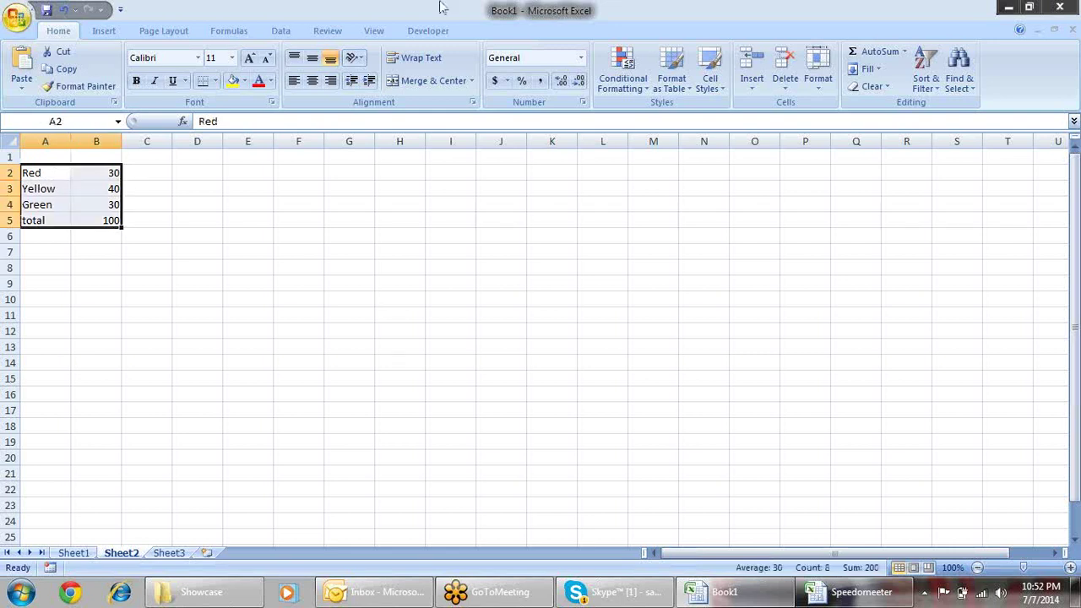
- Insert a doughnut chart of the Red, Yellow, Green and total values below the data
{"action": "left_click", "coordinate": [105, 32]}
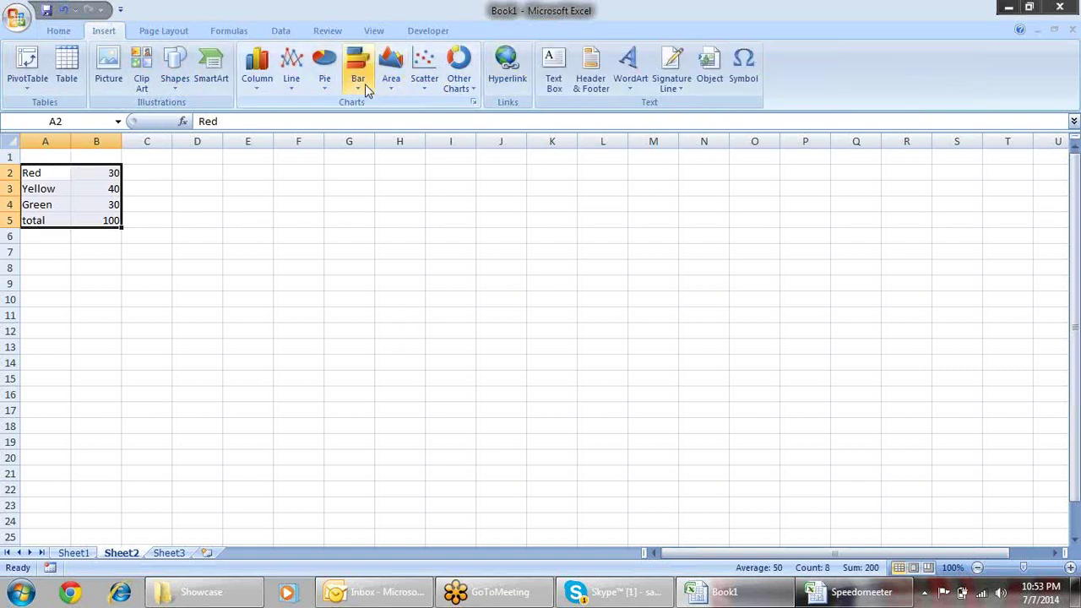
{"action": "left_click", "coordinate": [325, 84]}
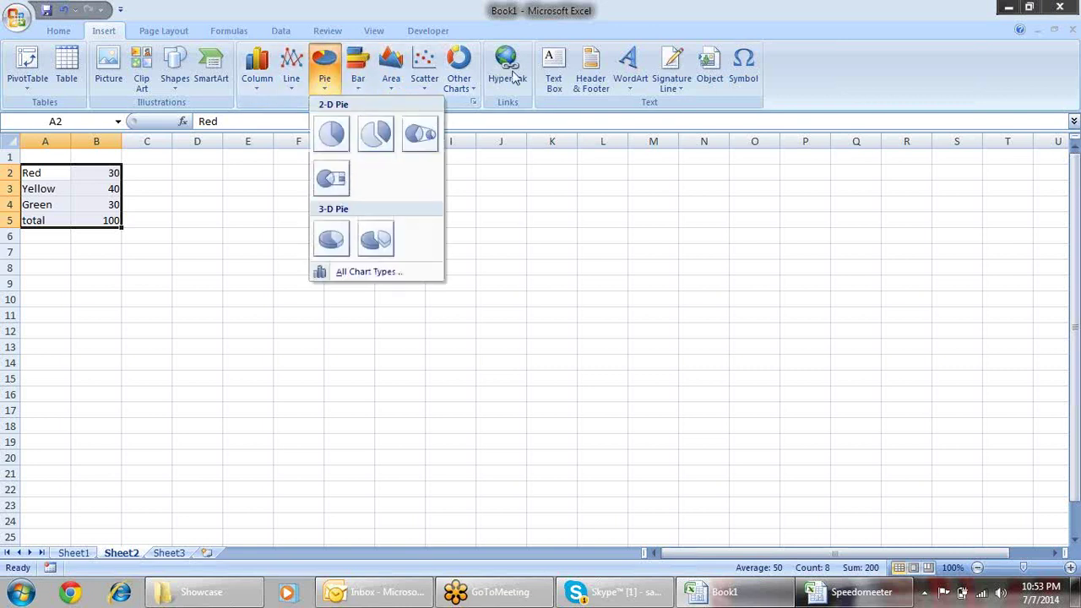
{"action": "left_click", "coordinate": [463, 79]}
{"action": "left_click", "coordinate": [464, 247]}
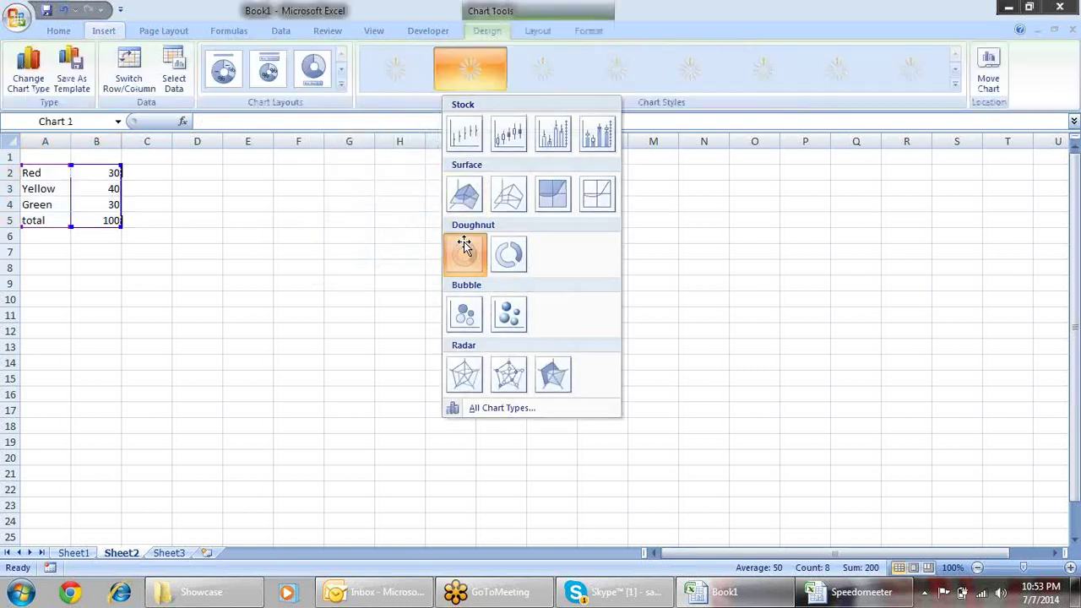
{"action": "left_click_drag", "start_coordinate": [513, 240], "coordinate": [503, 277]}
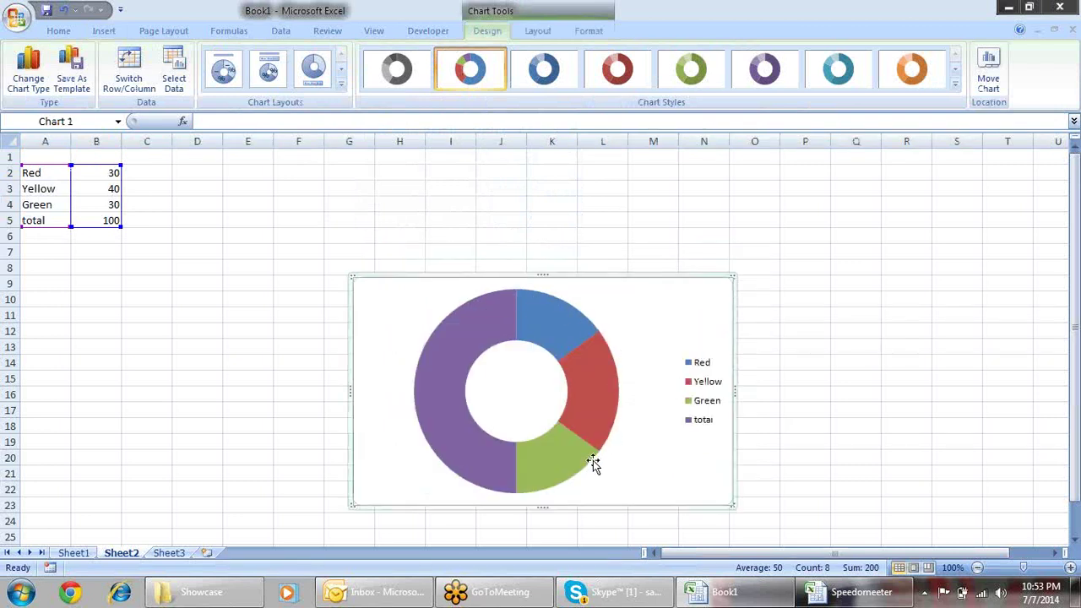
{"action": "left_click", "coordinate": [481, 321]}
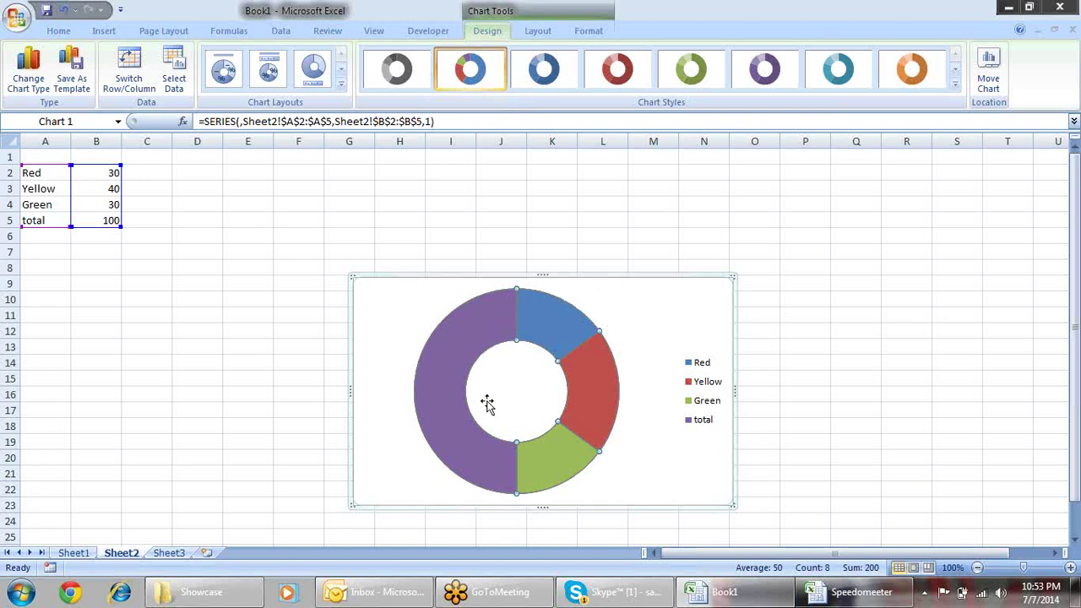
{"action": "mouse_move", "coordinate": [567, 401]}
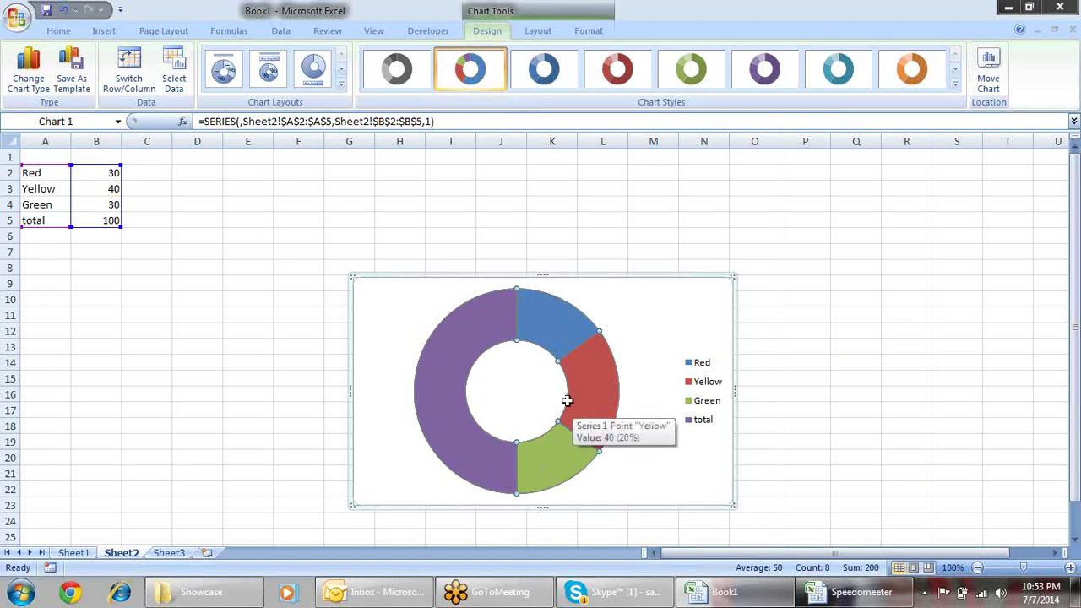
{"action": "left_click", "coordinate": [476, 331]}
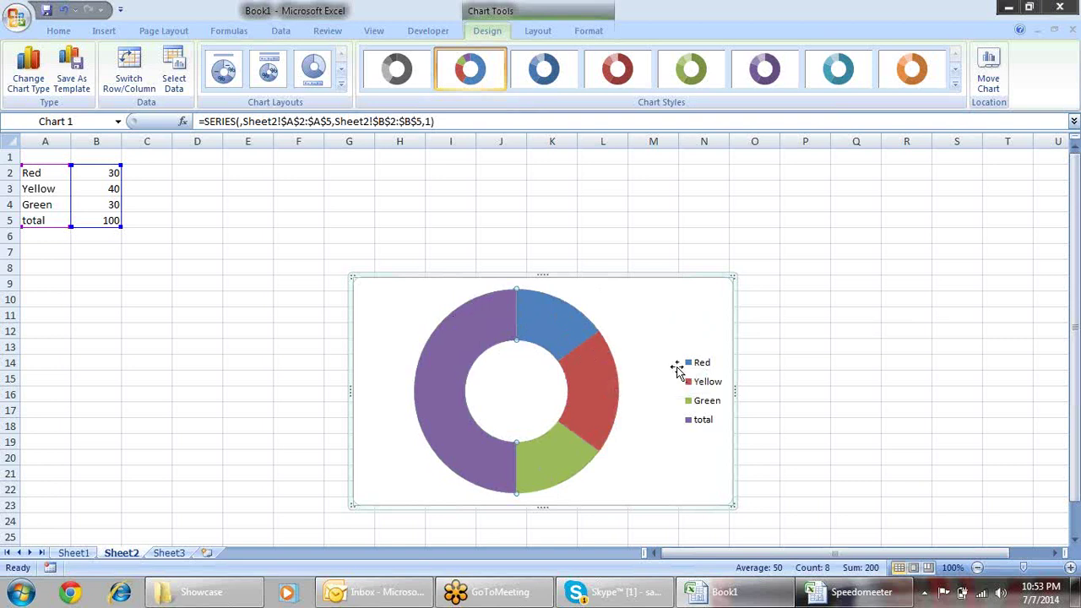
- Set the doughnut series' Angle of first slice to 270° in Format Data Series
{"action": "right_click", "coordinate": [608, 377]}
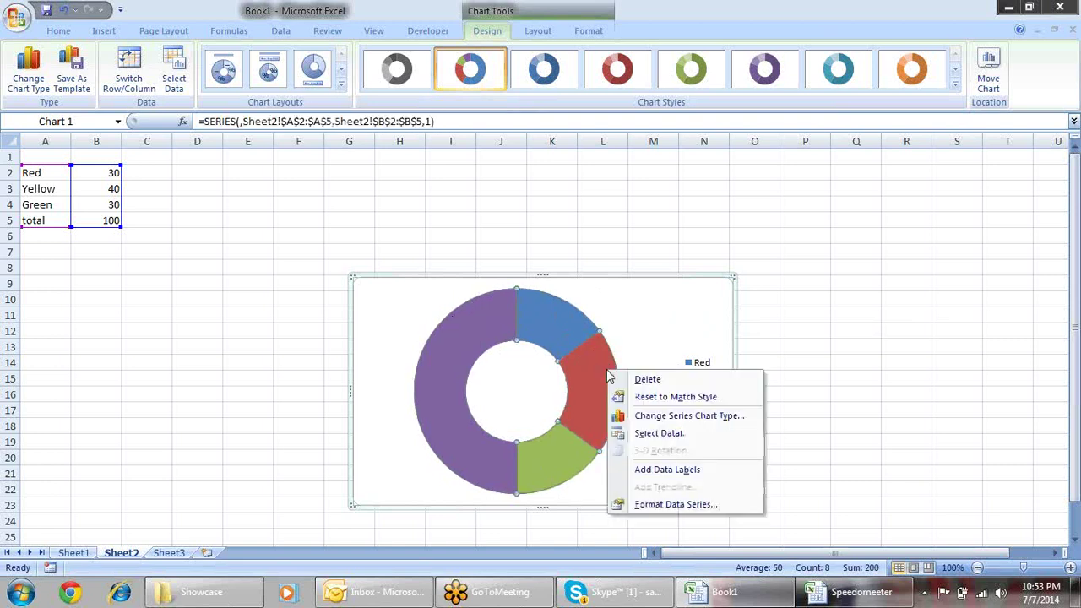
{"action": "left_click", "coordinate": [684, 505]}
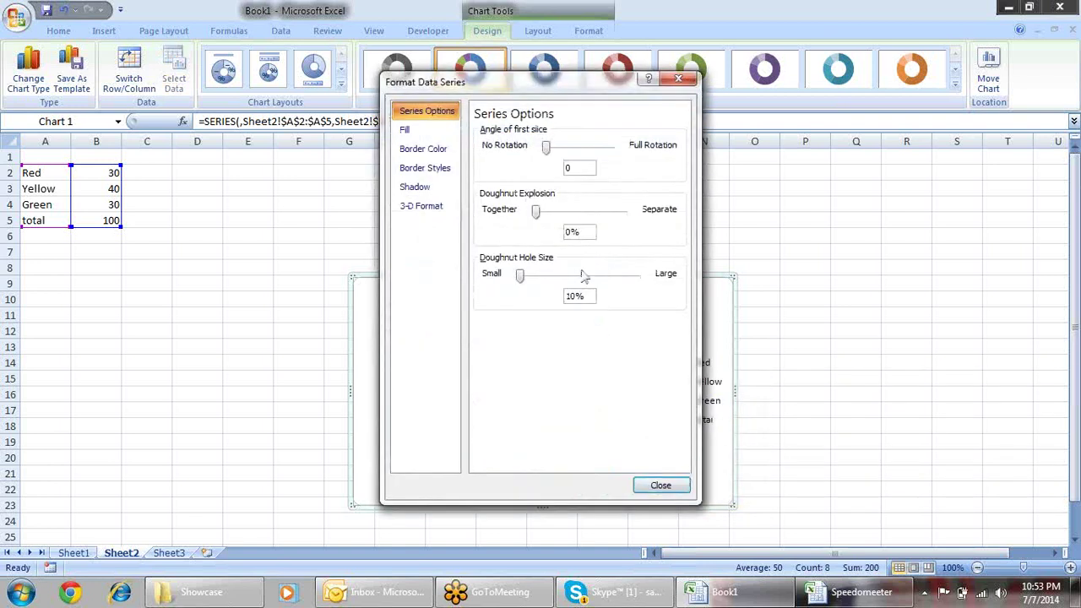
{"action": "mouse_move", "coordinate": [543, 84]}
{"action": "left_mouse_down"}
{"action": "mouse_move", "coordinate": [874, 189]}
{"action": "mouse_move", "coordinate": [849, 181]}
{"action": "left_mouse_up"}
{"action": "left_click_drag", "start_coordinate": [851, 245], "coordinate": [897, 261]}
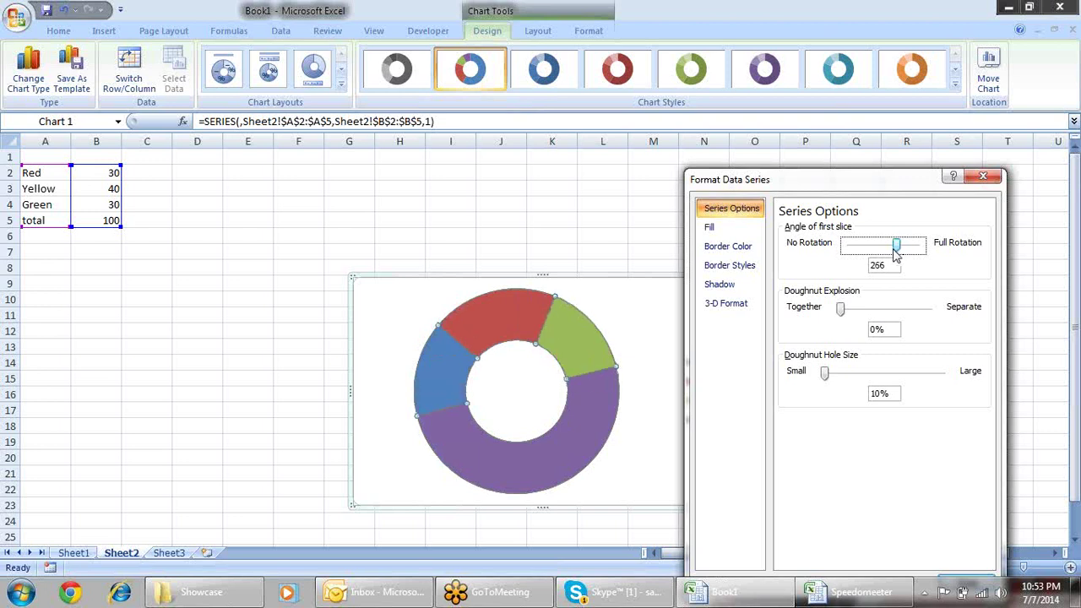
{"action": "right_click", "coordinate": [893, 266]}
{"action": "left_click", "coordinate": [892, 264]}
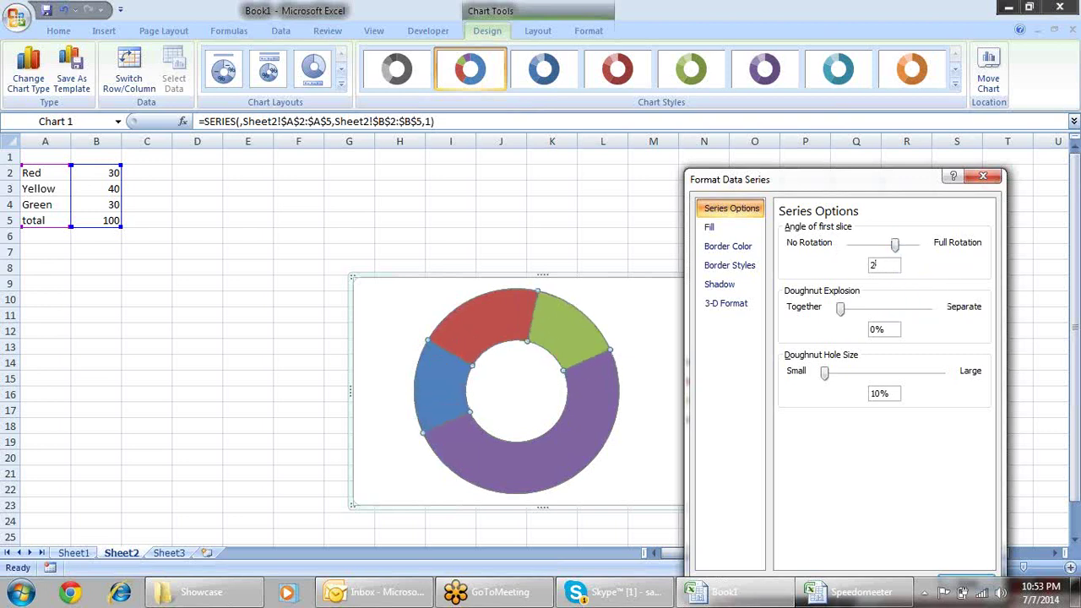
{"action": "type", "text": "75"}
{"action": "key", "text": "Return"}
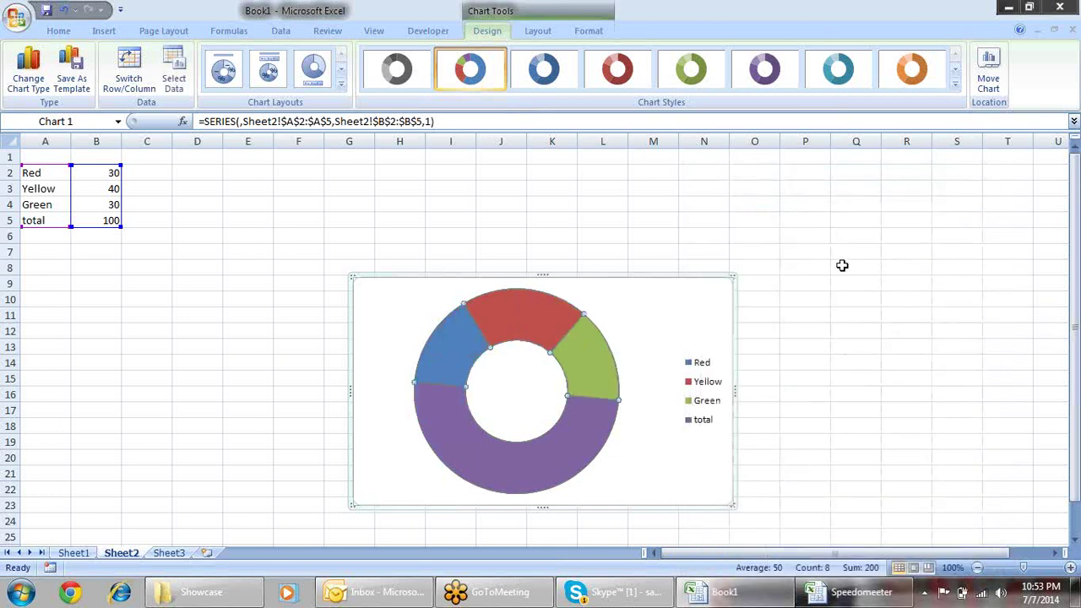
{"action": "right_click", "coordinate": [596, 353]}
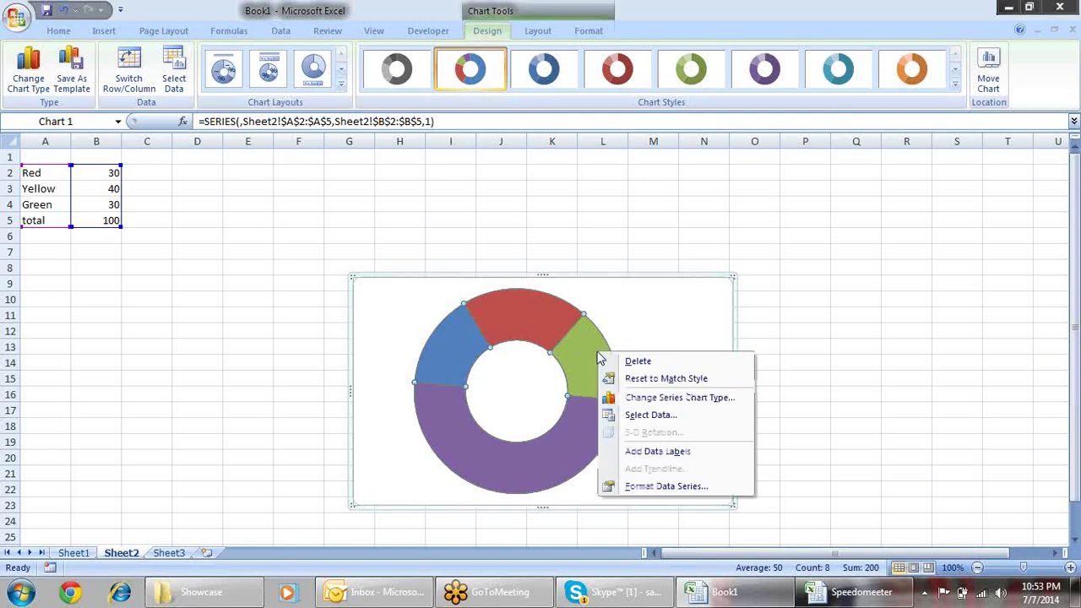
{"action": "left_click", "coordinate": [691, 490]}
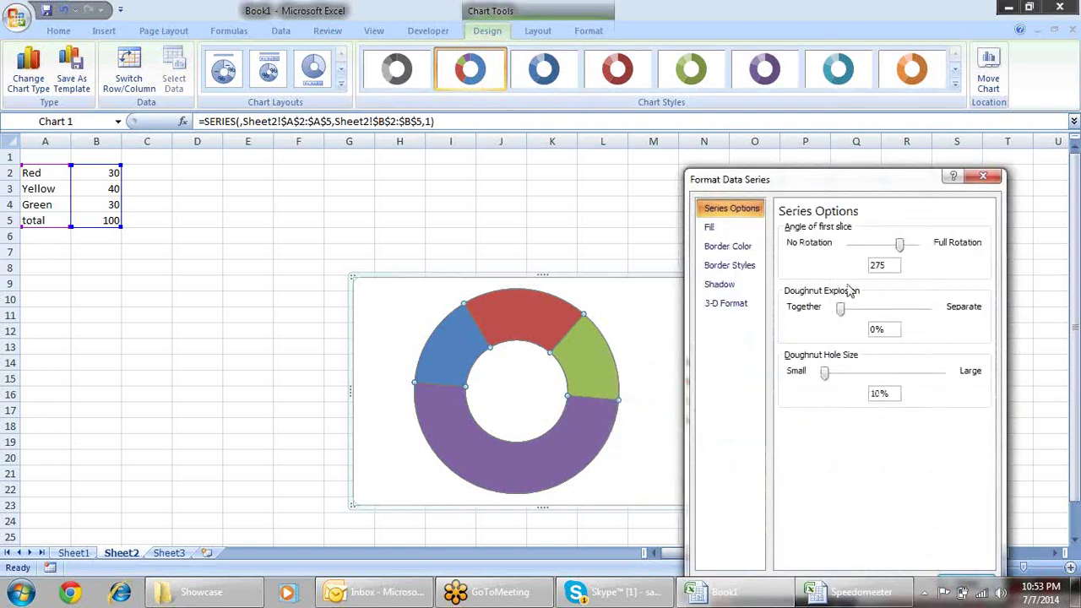
{"action": "key", "text": "BackSpace"}
{"action": "type", "text": "3"}
{"action": "left_click", "coordinate": [967, 579]}
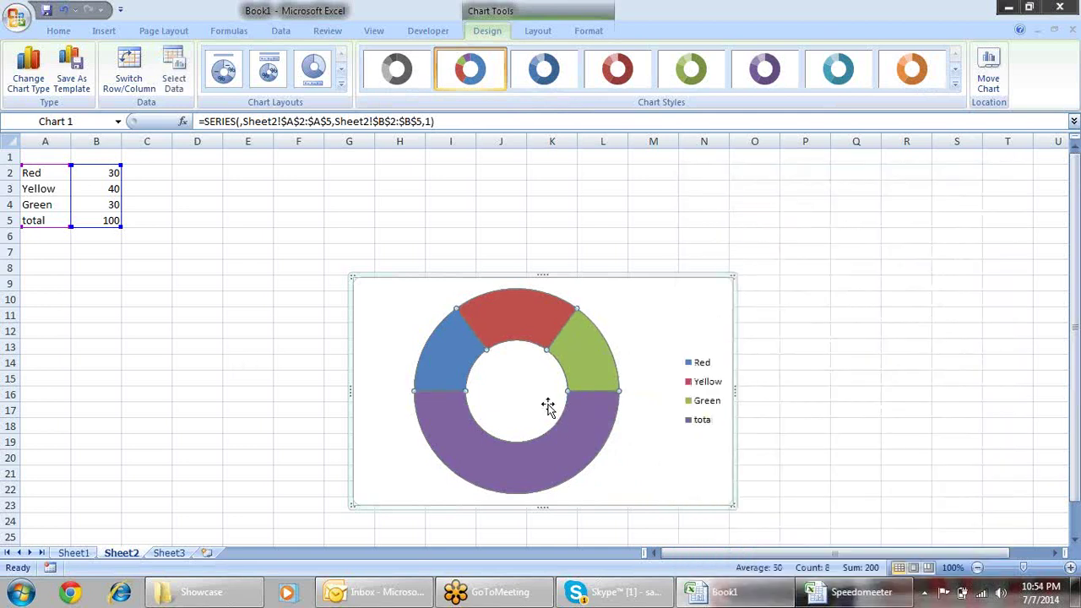
- Set the doughnut's total slice to No fill so only the Red, Yellow, Green half-ring shows
{"action": "left_click", "coordinate": [708, 180]}
{"action": "left_click", "coordinate": [589, 433]}
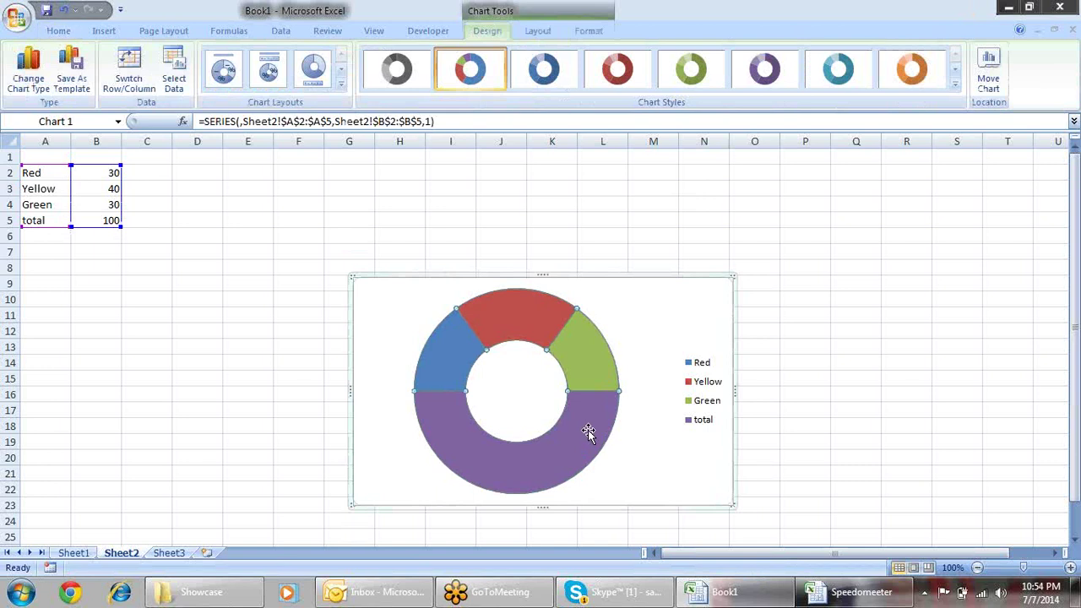
{"action": "right_click", "coordinate": [589, 433]}
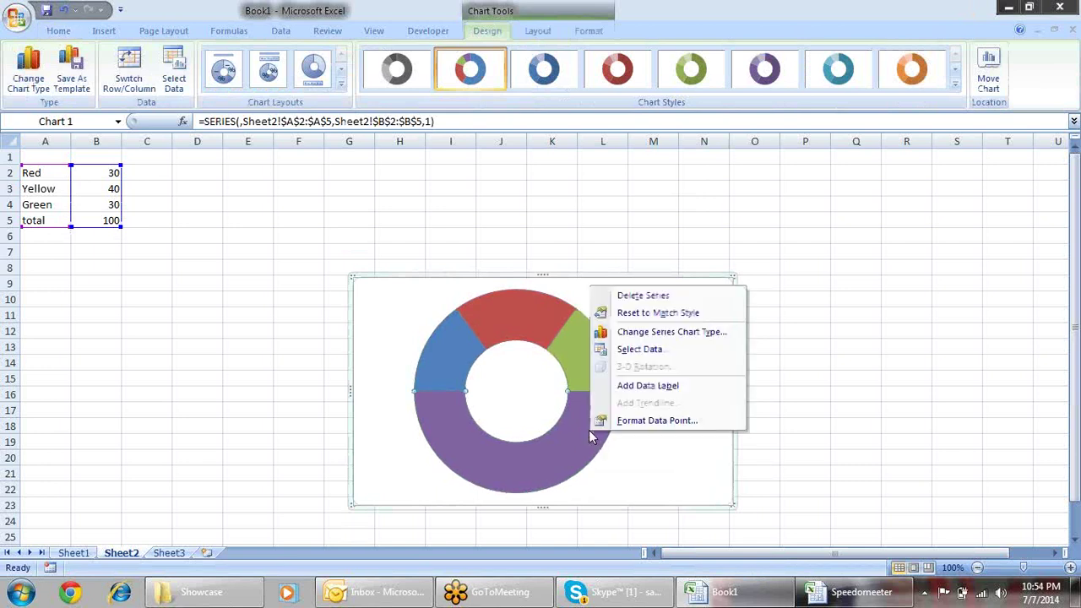
{"action": "left_click", "coordinate": [678, 420]}
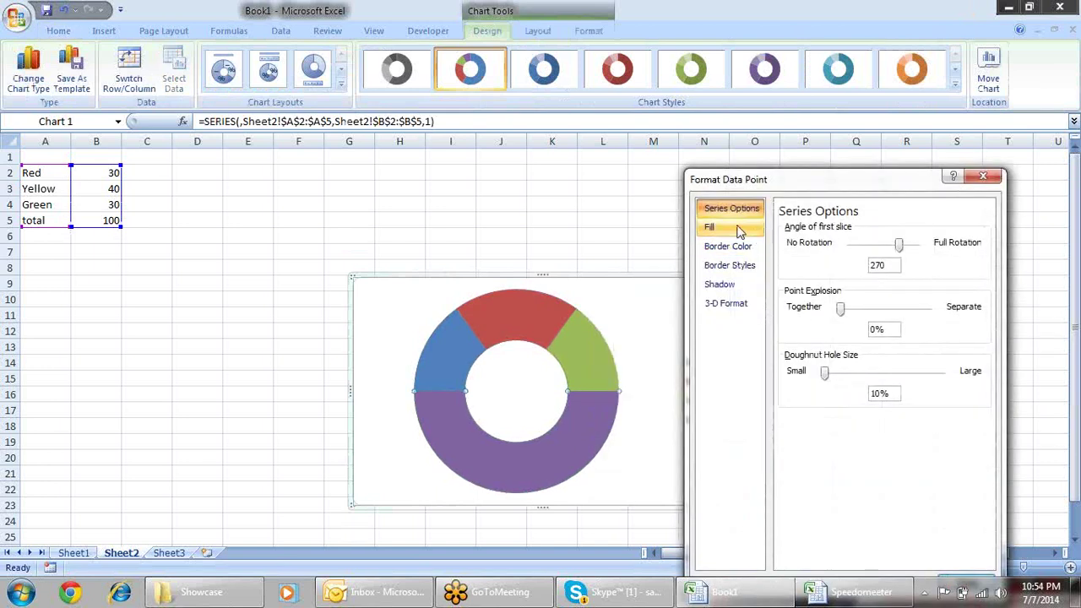
{"action": "left_click", "coordinate": [737, 228]}
{"action": "left_click", "coordinate": [800, 231]}
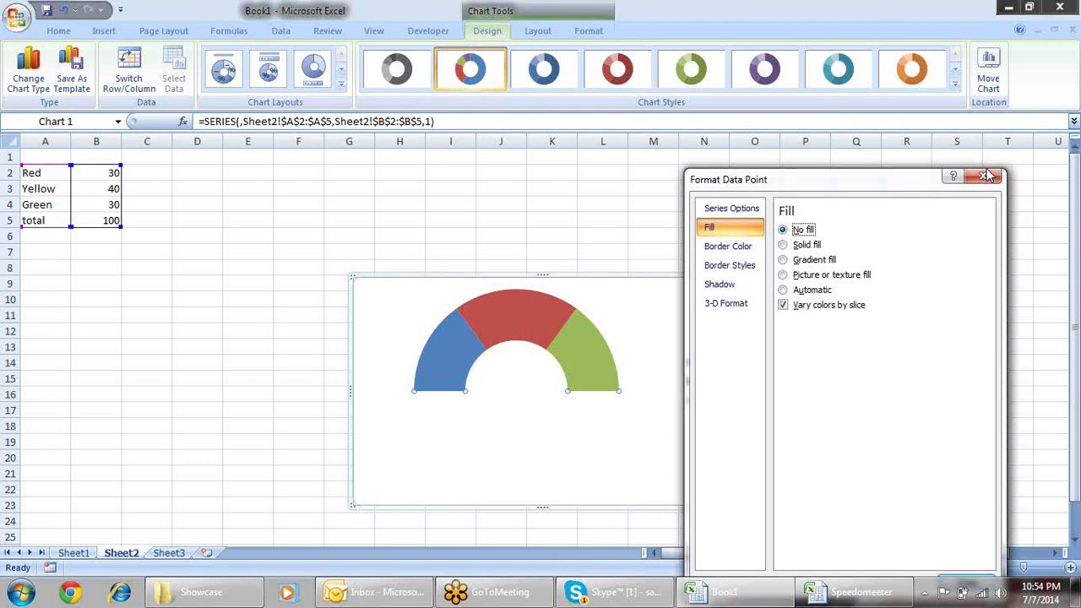
{"action": "key", "text": "Escape"}
{"action": "left_click", "coordinate": [704, 384]}
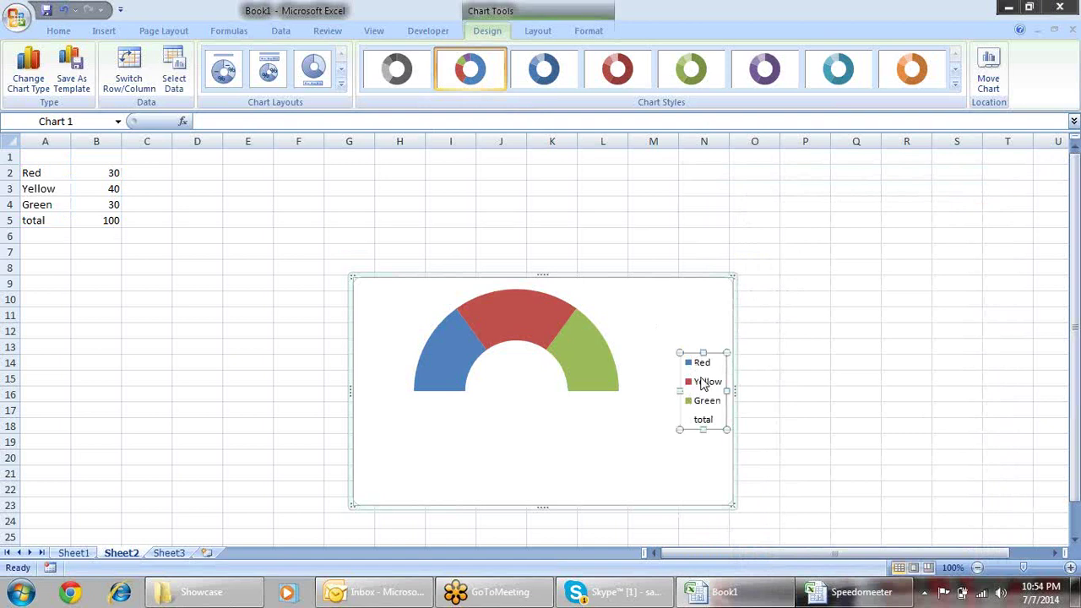
- Delete the doughnut's legend and give the chart area no fill and no border
{"action": "key", "text": "Delete"}
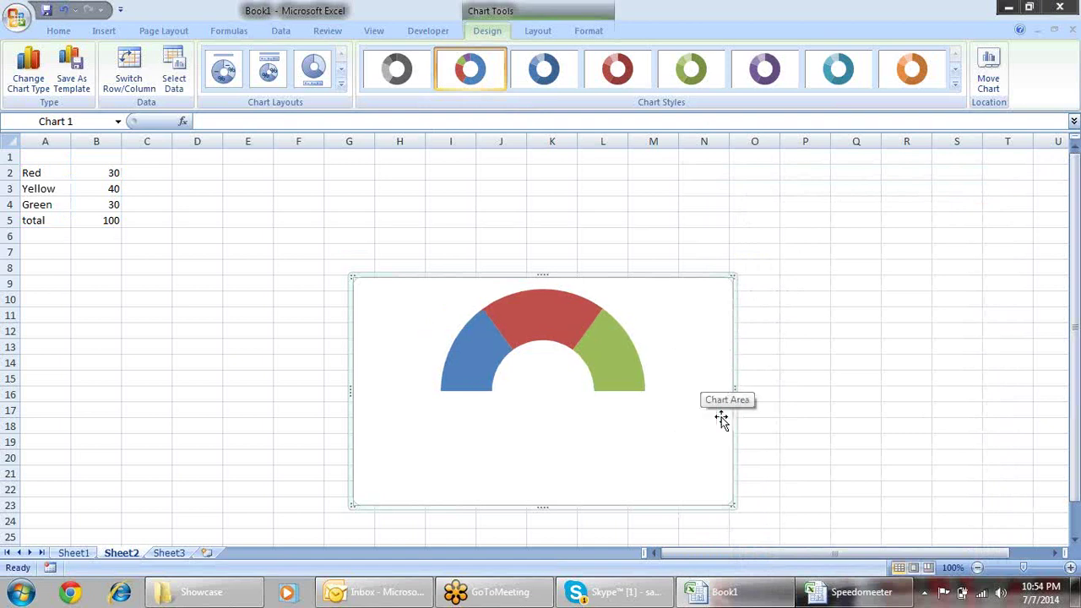
{"action": "right_click", "coordinate": [682, 366]}
{"action": "left_click", "coordinate": [763, 358]}
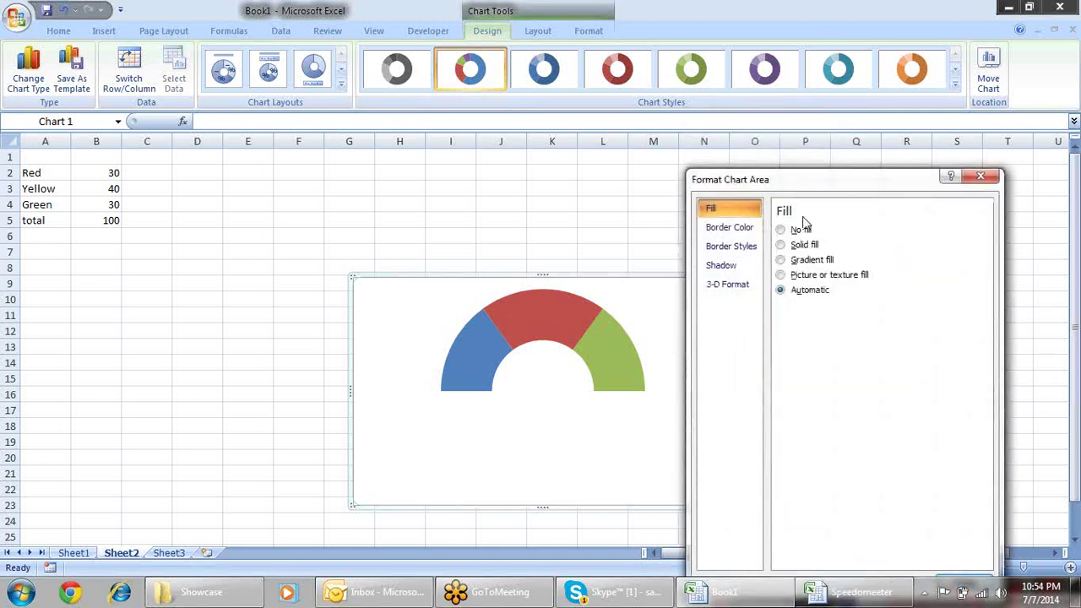
{"action": "left_click", "coordinate": [798, 229]}
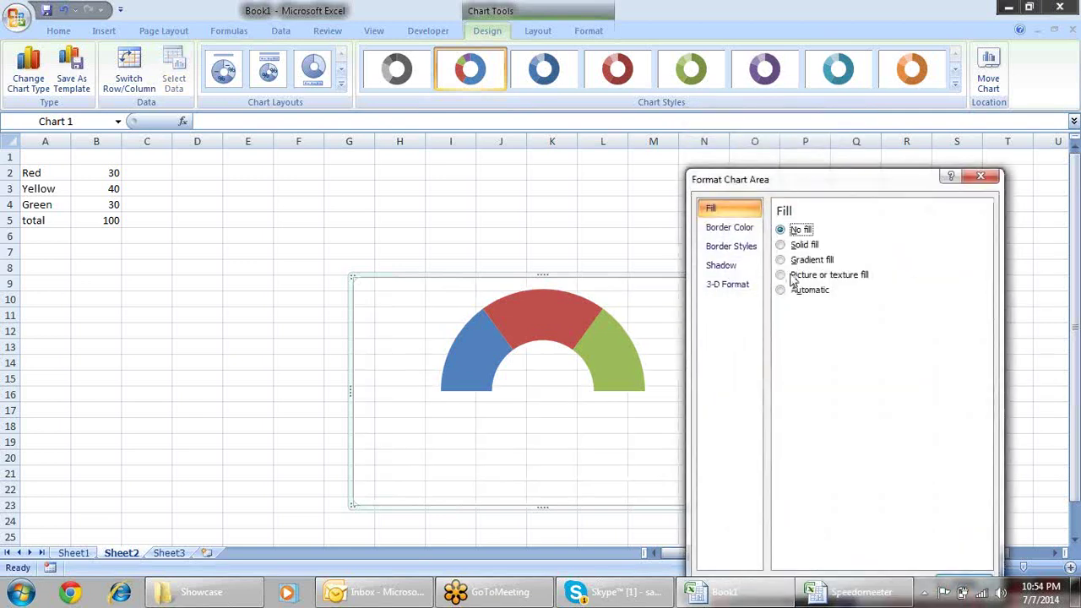
{"action": "left_click", "coordinate": [714, 228]}
{"action": "left_click", "coordinate": [801, 230]}
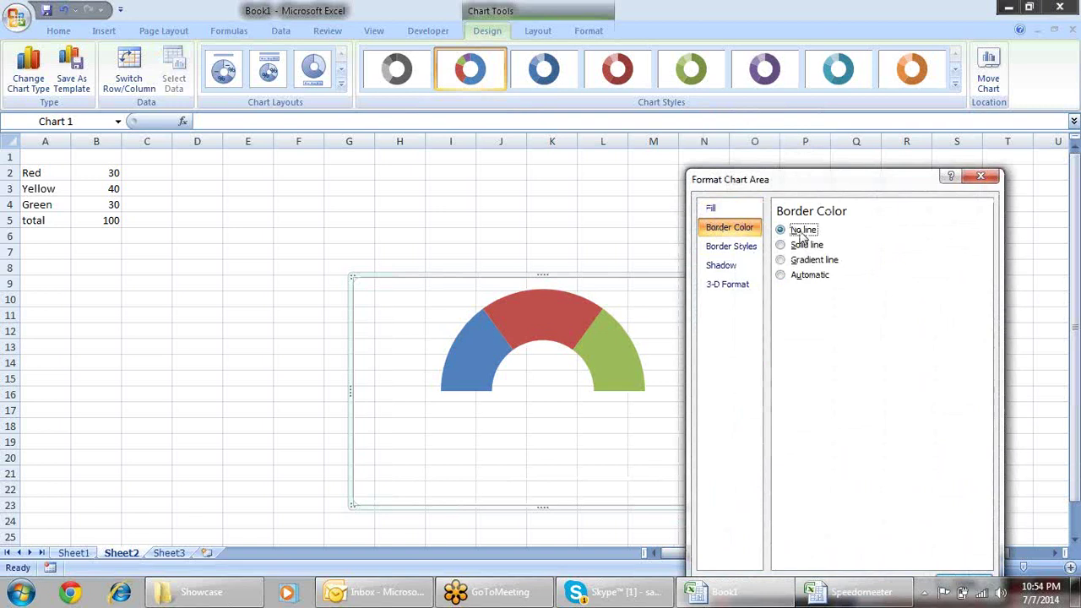
{"action": "left_click", "coordinate": [967, 581]}
- Move the half-doughnut chart up and to the left on Sheet2
{"action": "left_click", "coordinate": [819, 247]}
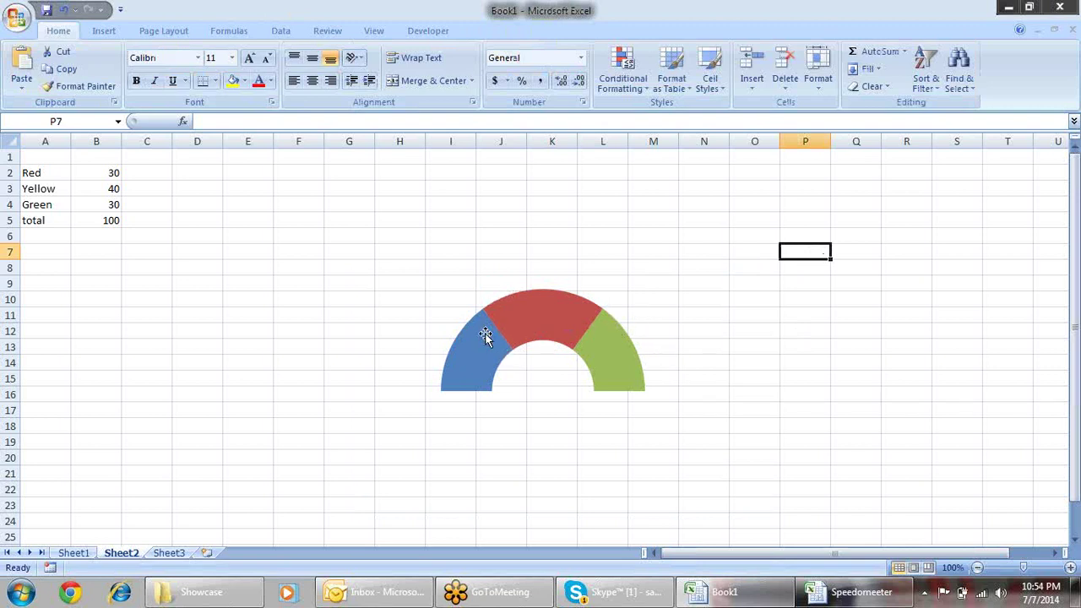
{"action": "left_click", "coordinate": [613, 362]}
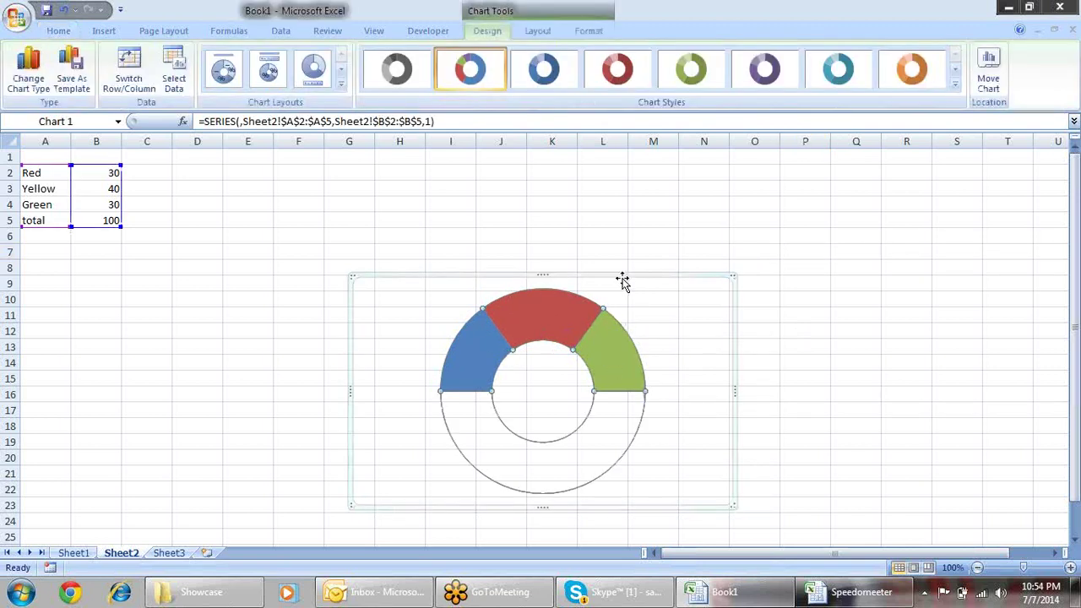
{"action": "left_click_drag", "start_coordinate": [614, 275], "coordinate": [468, 195]}
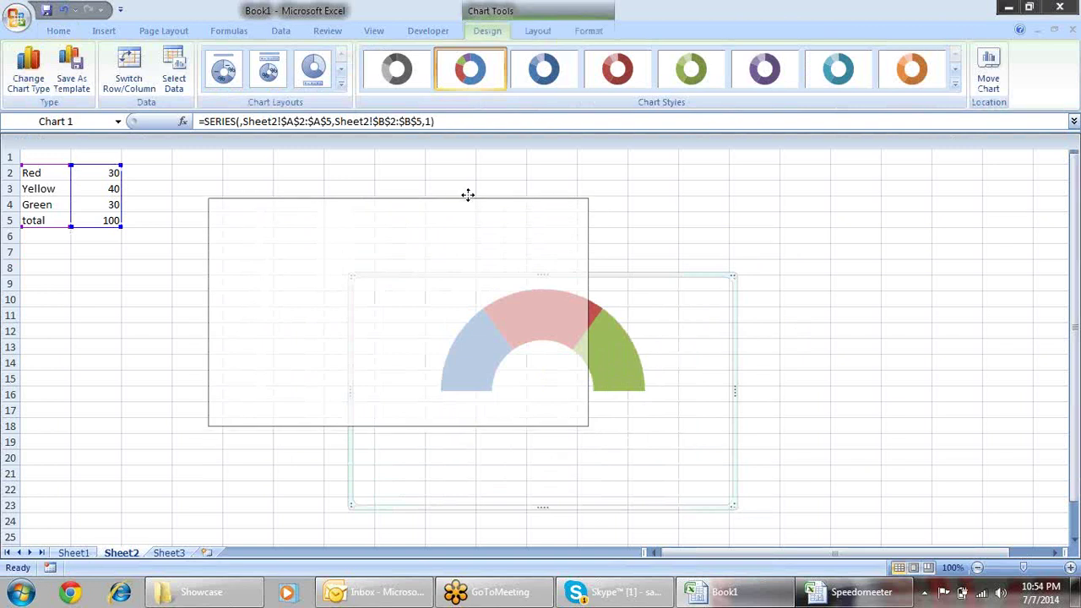
{"action": "left_click", "coordinate": [760, 312]}
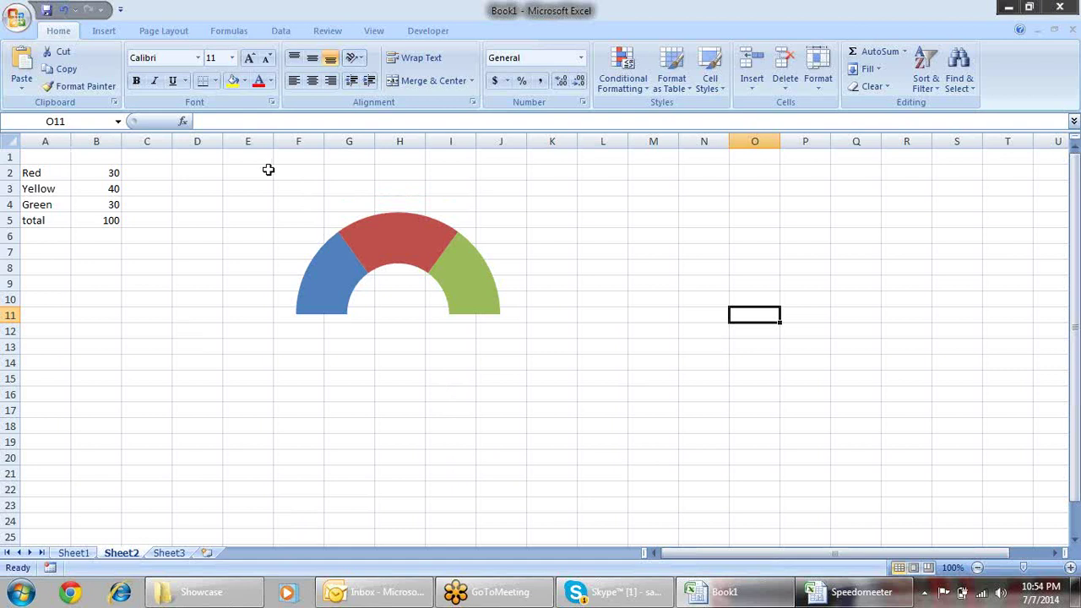
{"action": "key", "text": "alt+Tab"}
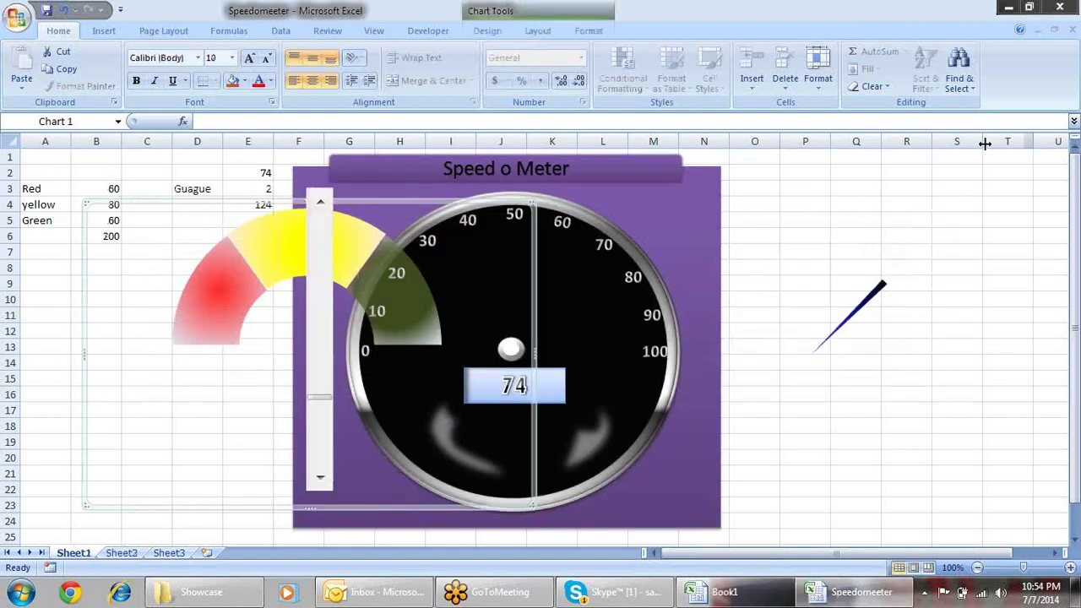
{"action": "right_click", "coordinate": [878, 288]}
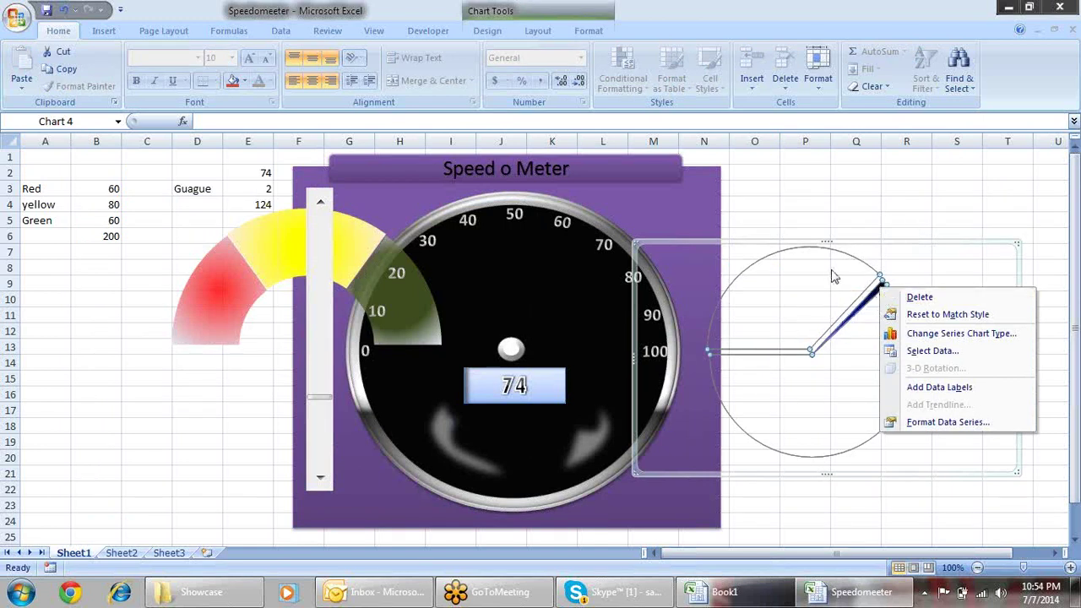
{"action": "key", "text": "alt+Tab"}
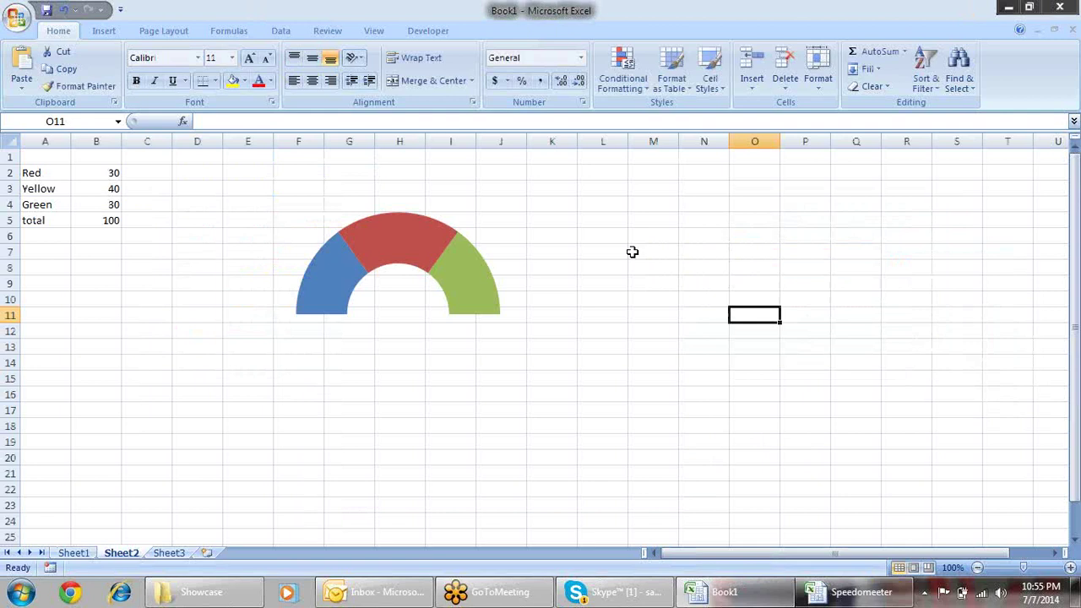
{"action": "left_click", "coordinate": [114, 222]}
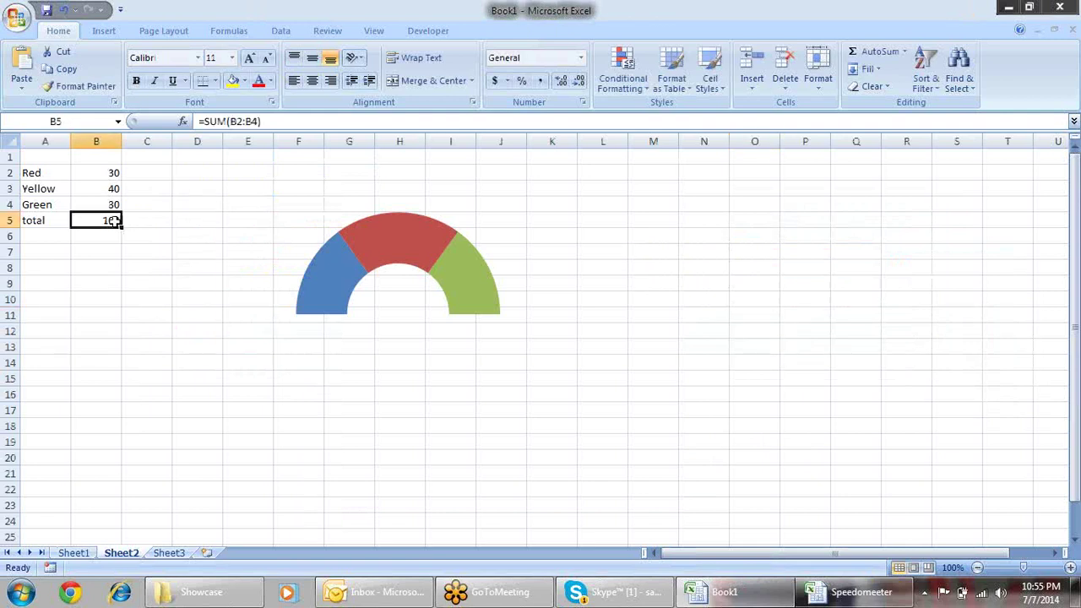
{"action": "key", "text": "alt+Tab"}
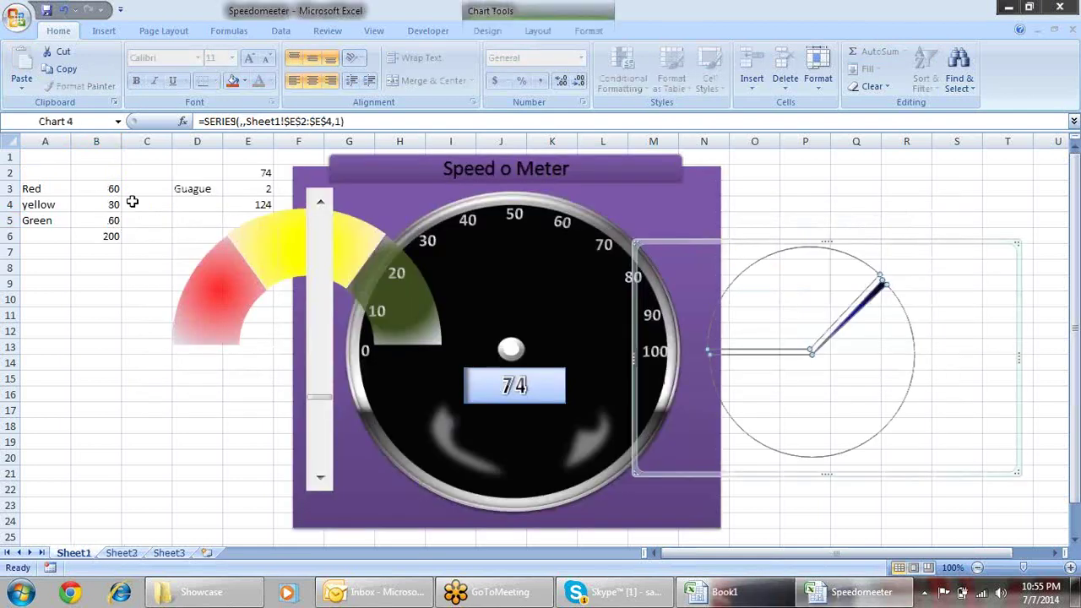
{"action": "left_click", "coordinate": [341, 160]}
{"action": "left_click_drag", "start_coordinate": [341, 160], "coordinate": [406, 172]}
{"action": "left_click", "coordinate": [323, 183]}
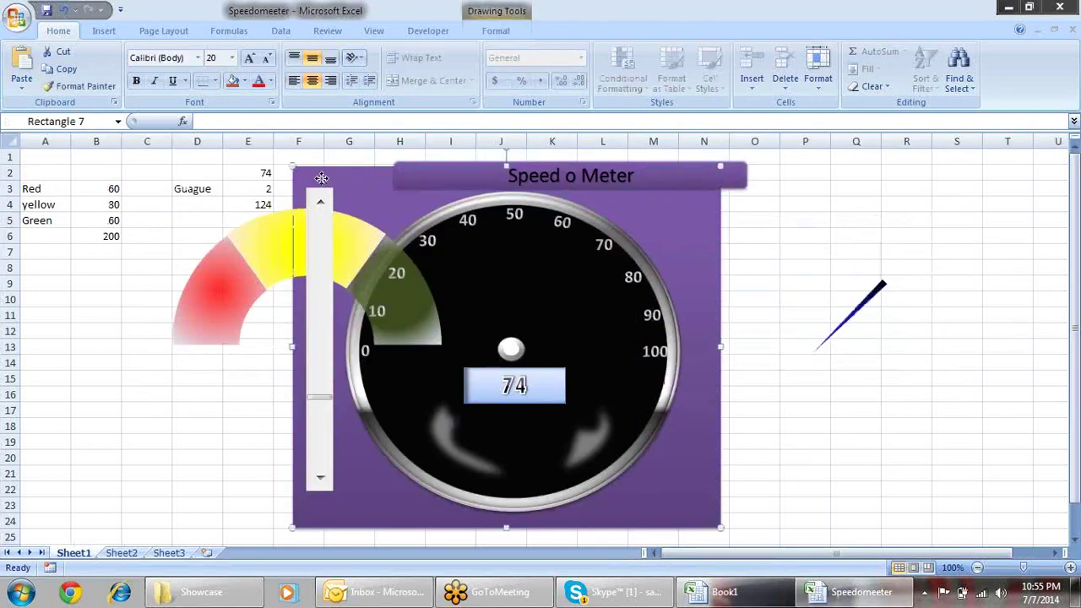
{"action": "left_click", "coordinate": [264, 203]}
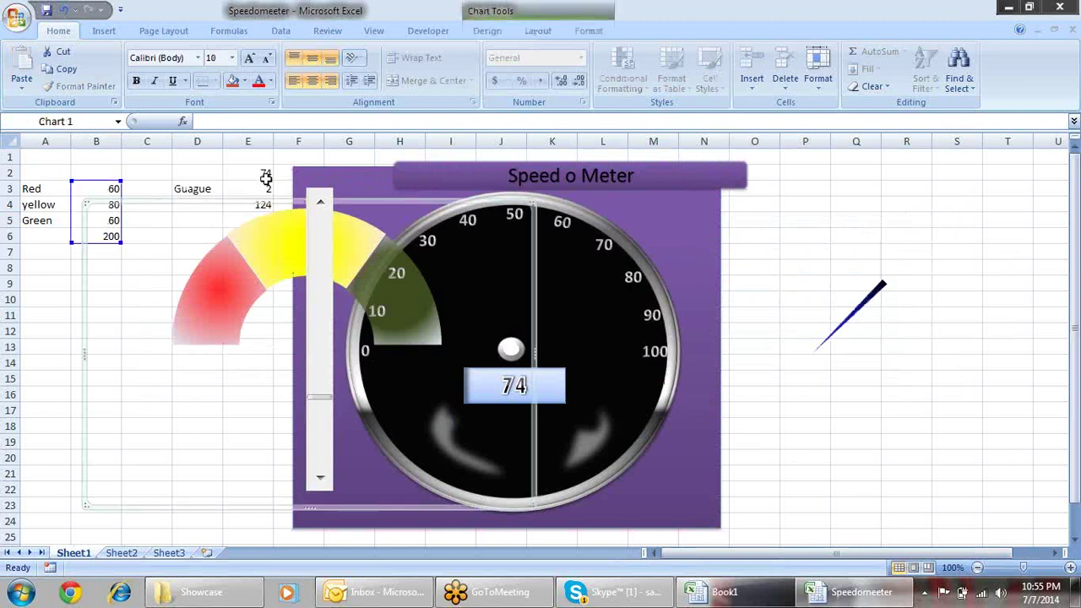
{"action": "left_click_drag", "start_coordinate": [266, 173], "coordinate": [262, 207]}
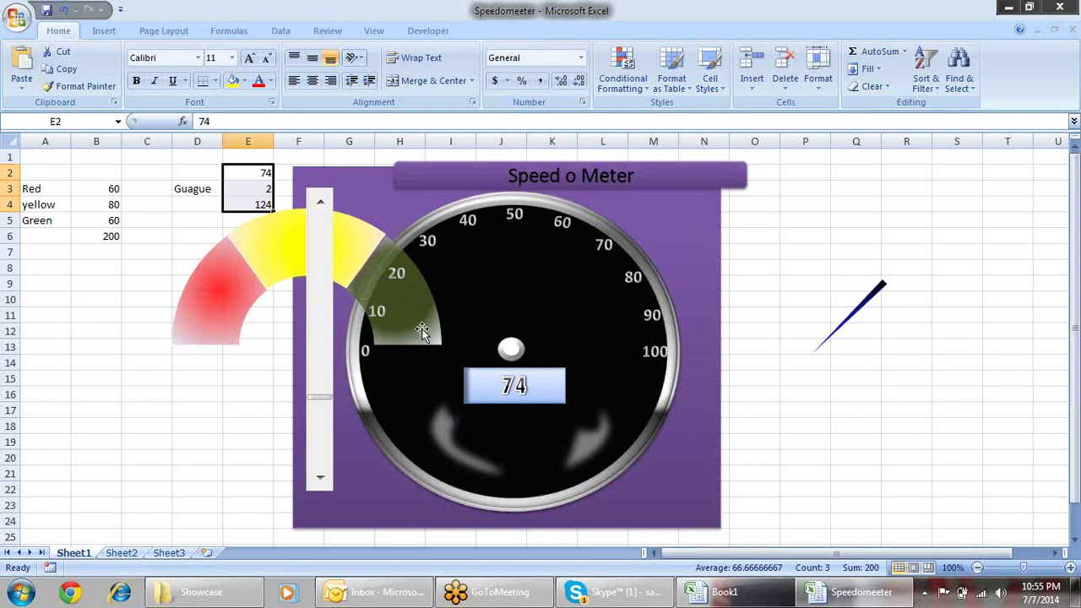
{"action": "right_click", "coordinate": [352, 420]}
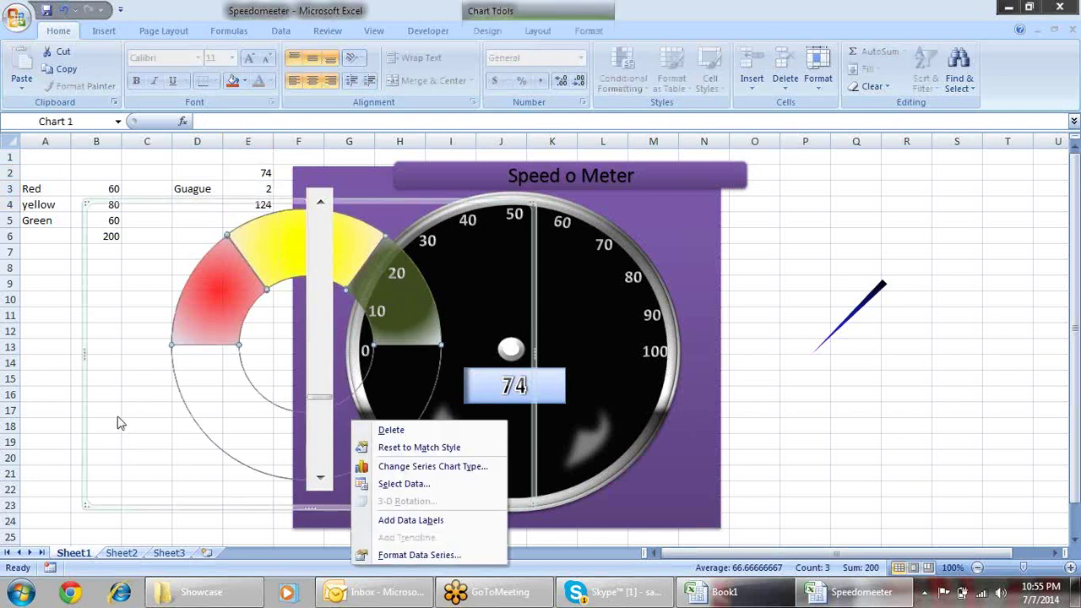
{"action": "left_click", "coordinate": [213, 407]}
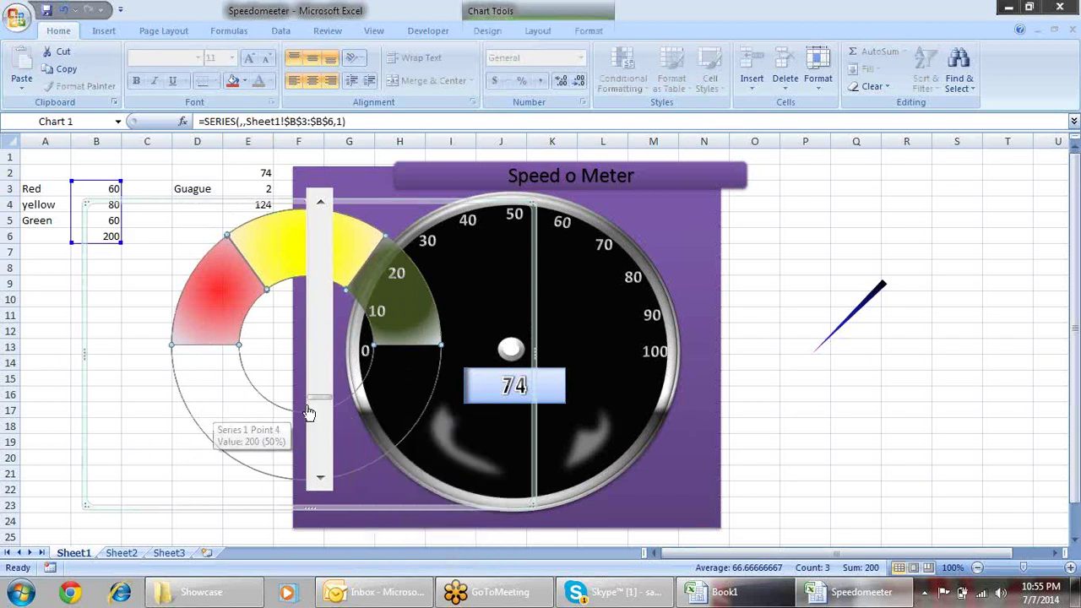
{"action": "left_click", "coordinate": [929, 204]}
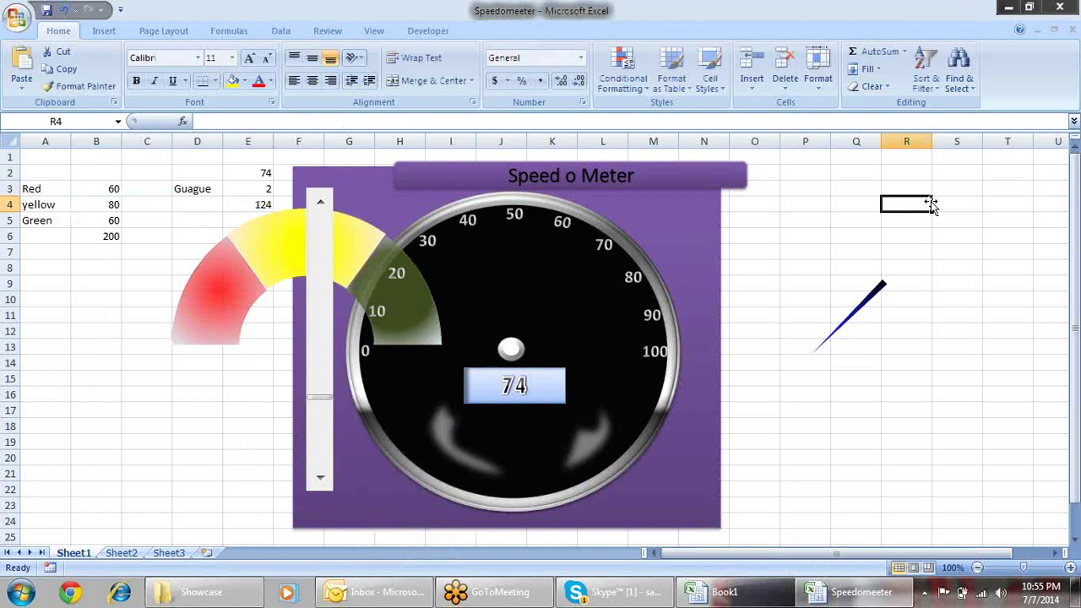
{"action": "key", "text": "ctrl+Tab"}
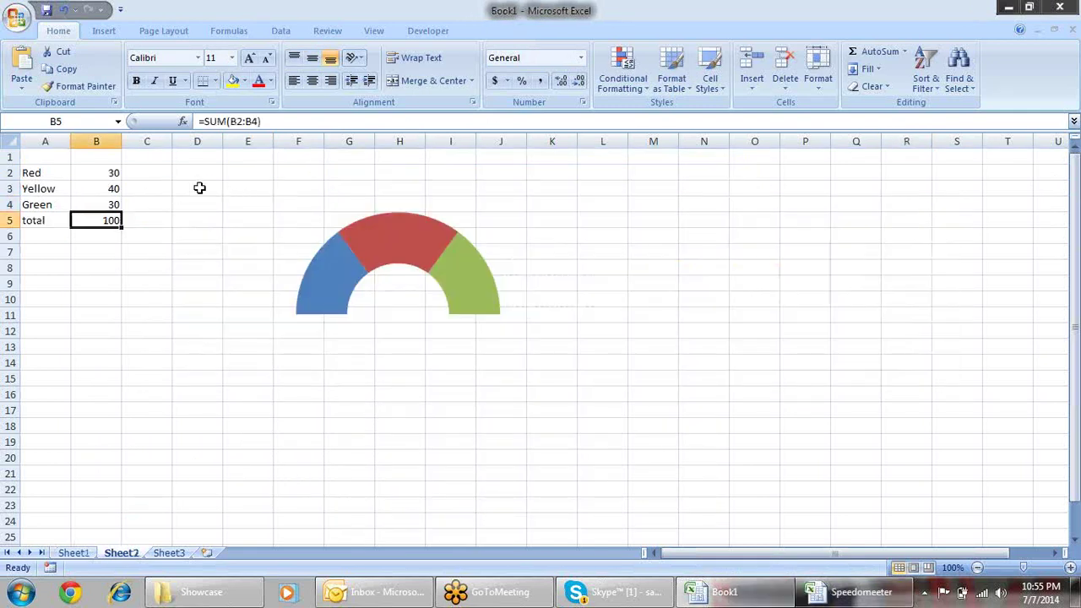
- Enter 10 in E2, 2 in E3, and the label 'Guage' in D3, fixing its typo
{"action": "left_click", "coordinate": [240, 175]}
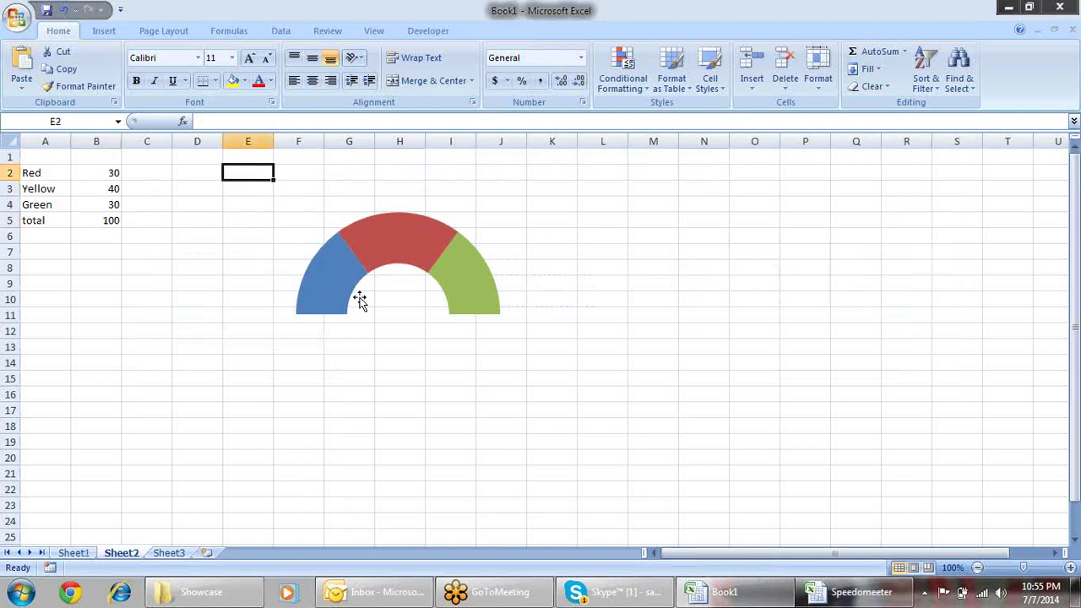
{"action": "type", "text": "10"}
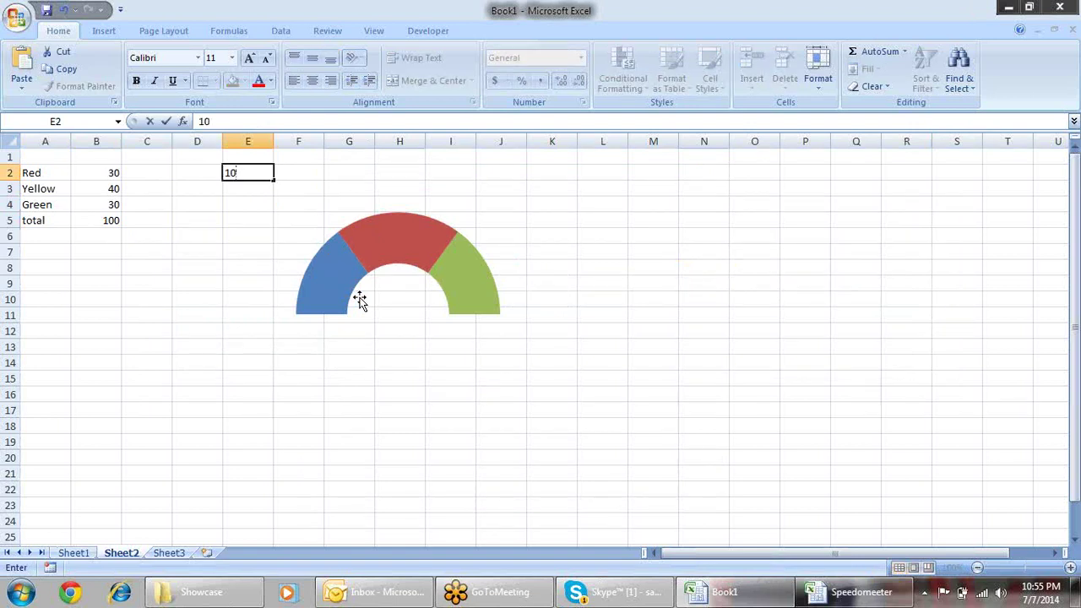
{"action": "key", "text": "Return"}
{"action": "type", "text": "2"}
{"action": "key", "text": "Left"}
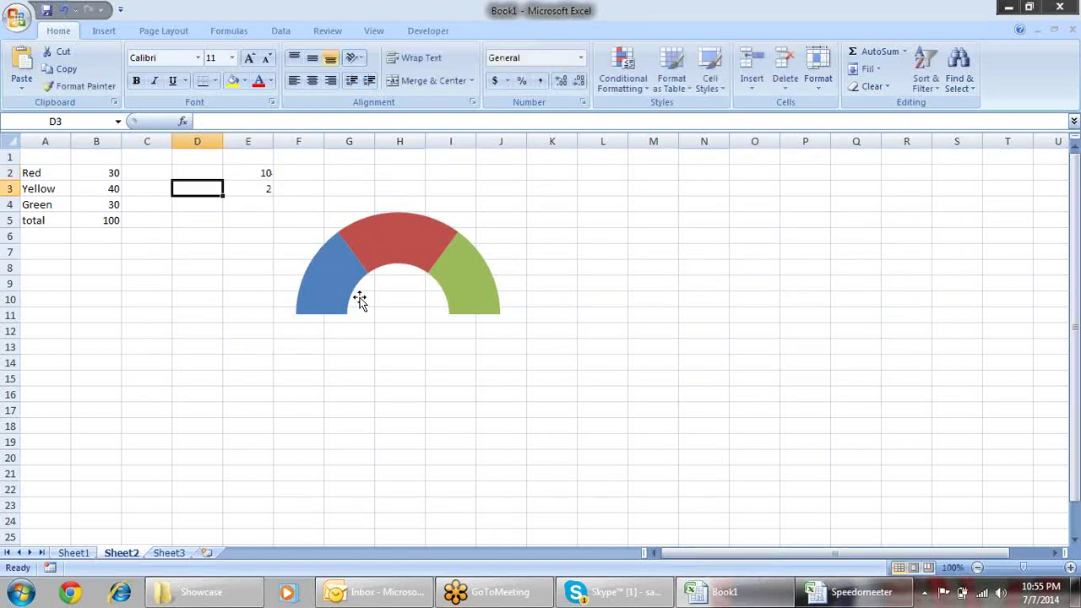
{"action": "type", "text": "Gugage"}
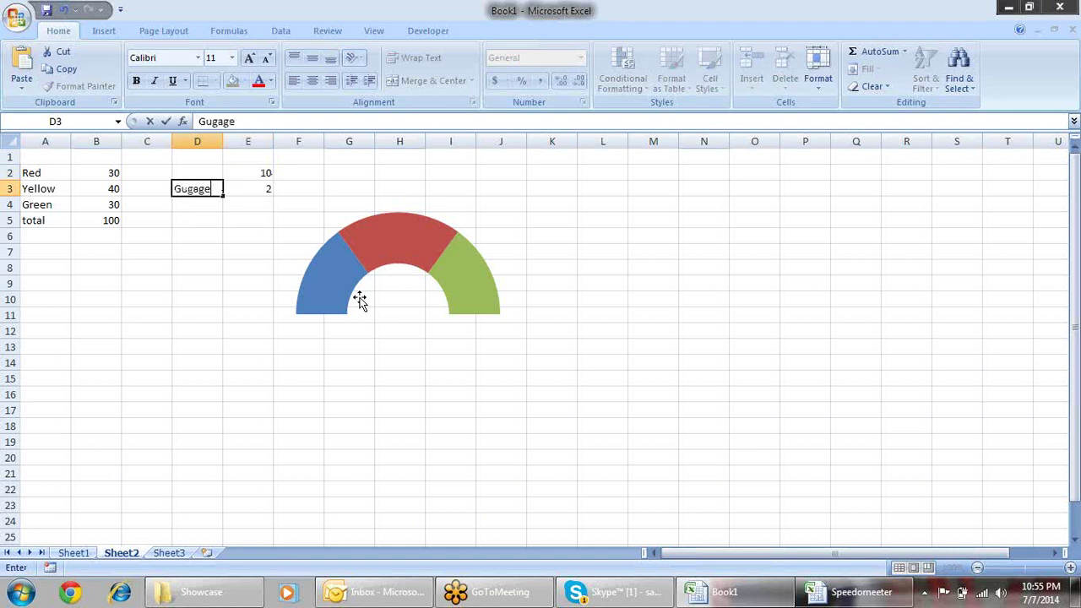
{"action": "key", "text": "Return"}
{"action": "key", "text": "Up"}
{"action": "key", "text": "Up"}
{"action": "key", "text": "Down"}
{"action": "key", "text": "F2"}
{"action": "key", "text": "BackSpace"}
{"action": "key", "text": "Return"}
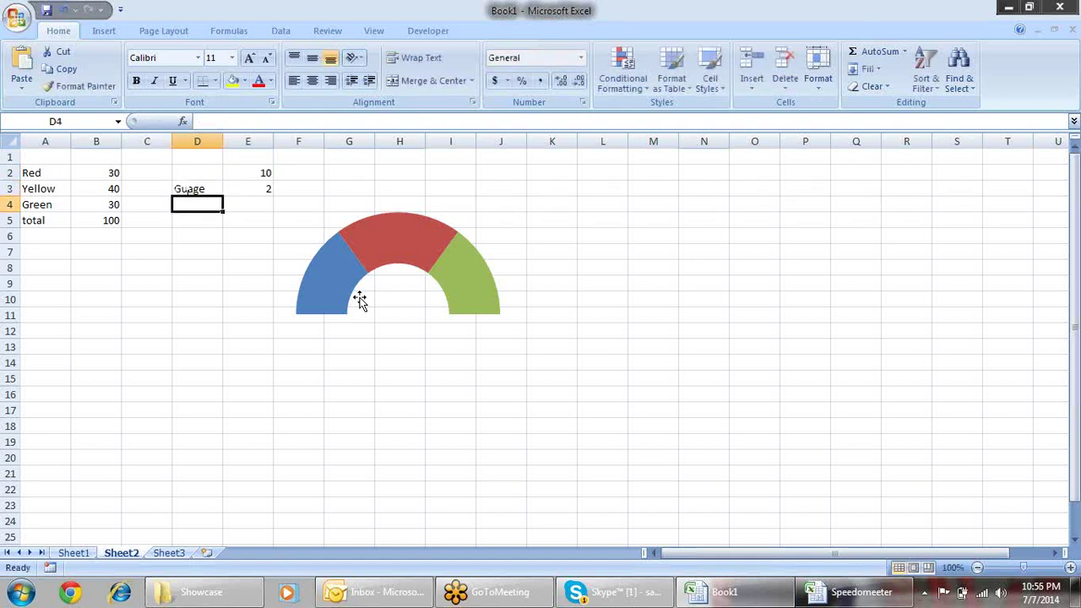
- Enter the formula =100-(E2+E3) in E4, giving 88
{"action": "key", "text": "Up"}
{"action": "key", "text": "Right"}
{"action": "key", "text": "Down"}
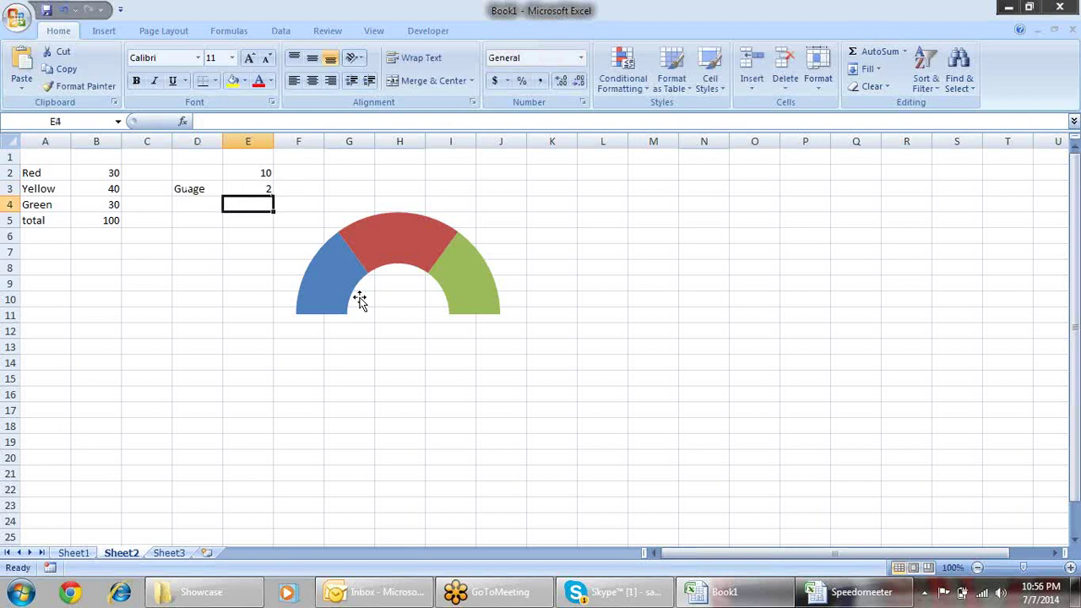
{"action": "type", "text": "="}
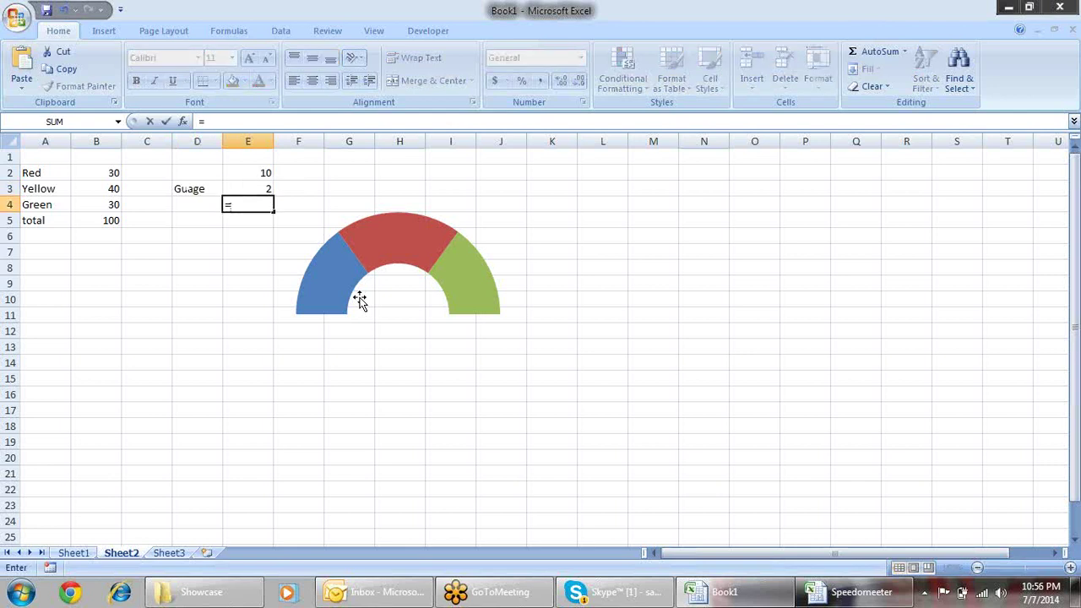
{"action": "type", "text": "100-("}
{"action": "left_click", "coordinate": [266, 174]}
{"action": "type", "text": "+"}
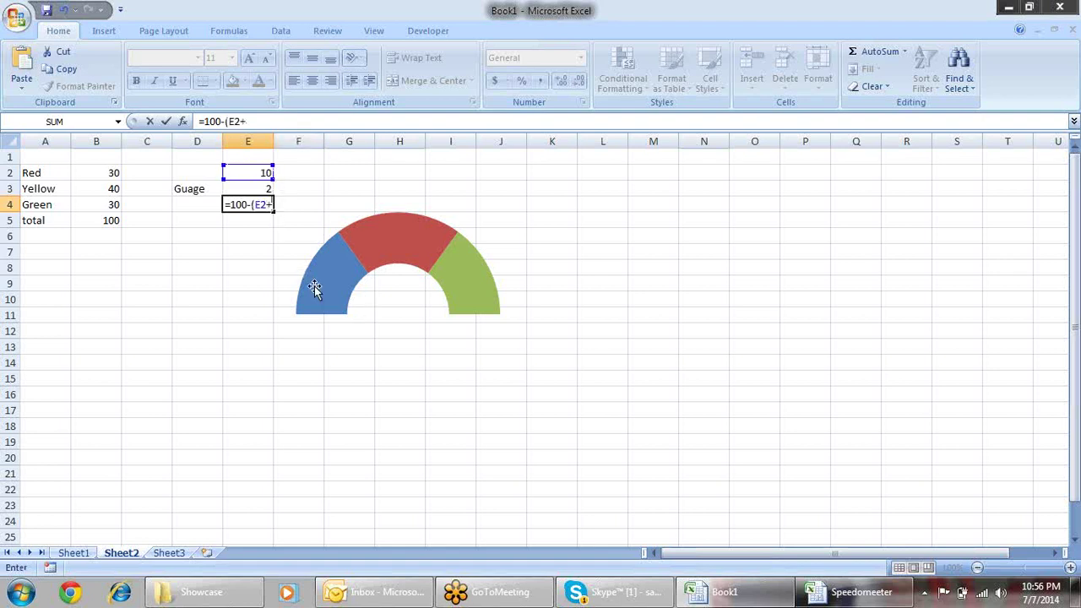
{"action": "key", "text": "Up"}
{"action": "type", "text": ")"}
{"action": "key", "text": "Return"}
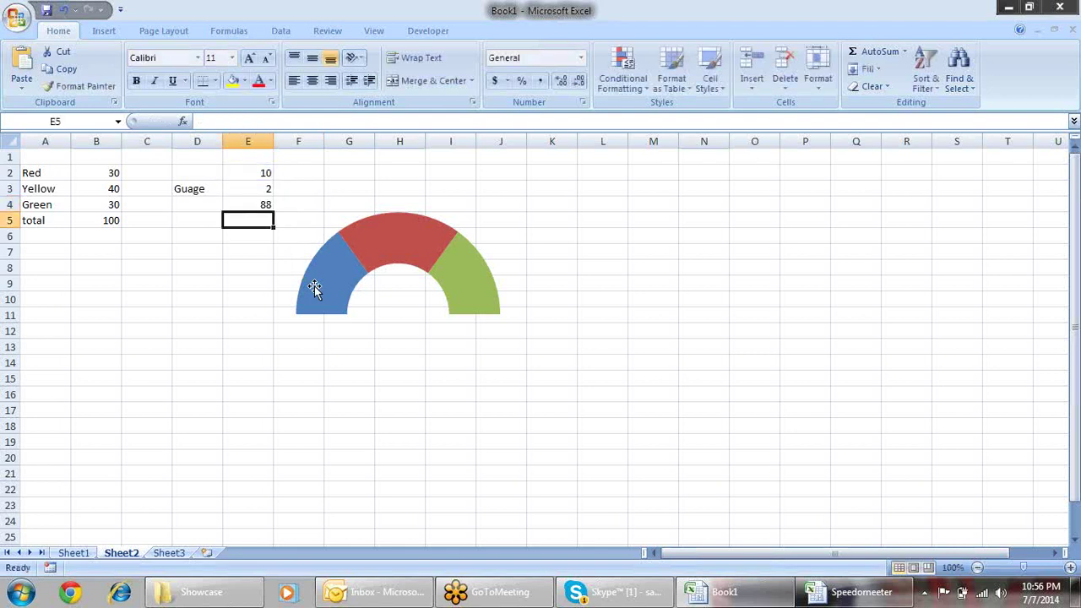
- Select E2:E4 and bring up the Insert tab's pie chart types
{"action": "key", "text": "Up"}
{"action": "key", "text": "Up"}
{"action": "key", "text": "Up"}
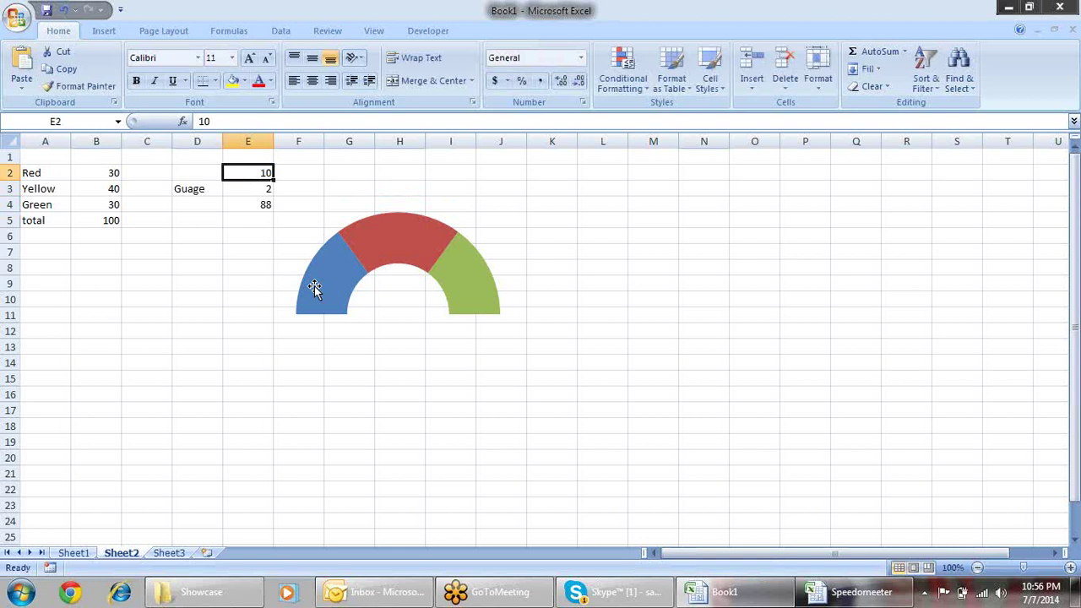
{"action": "key", "text": "shift+Down"}
{"action": "key", "text": "shift+Down"}
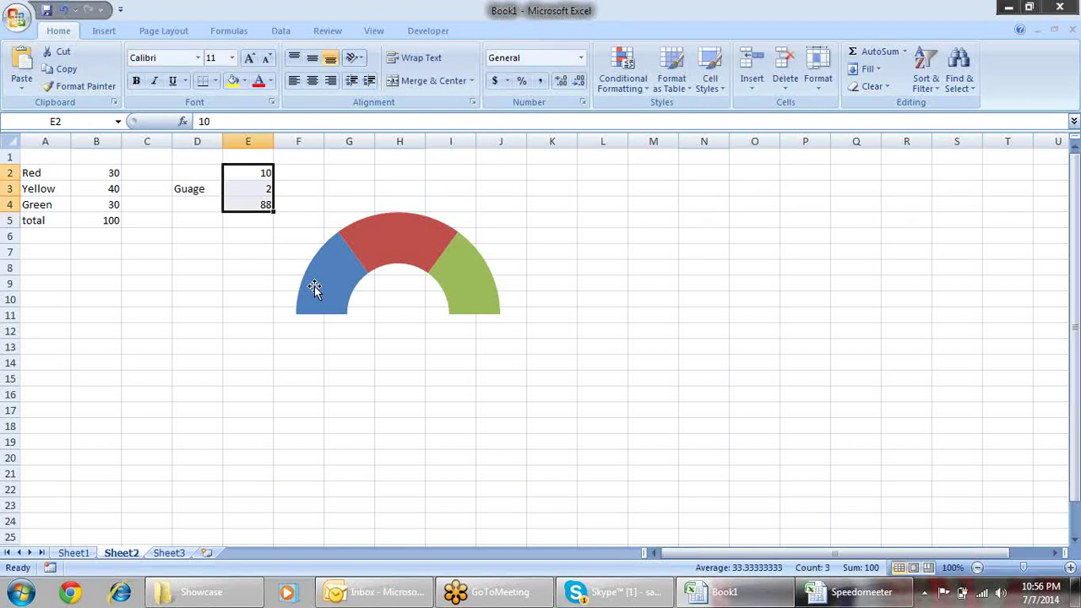
{"action": "key", "text": "alt+Tab"}
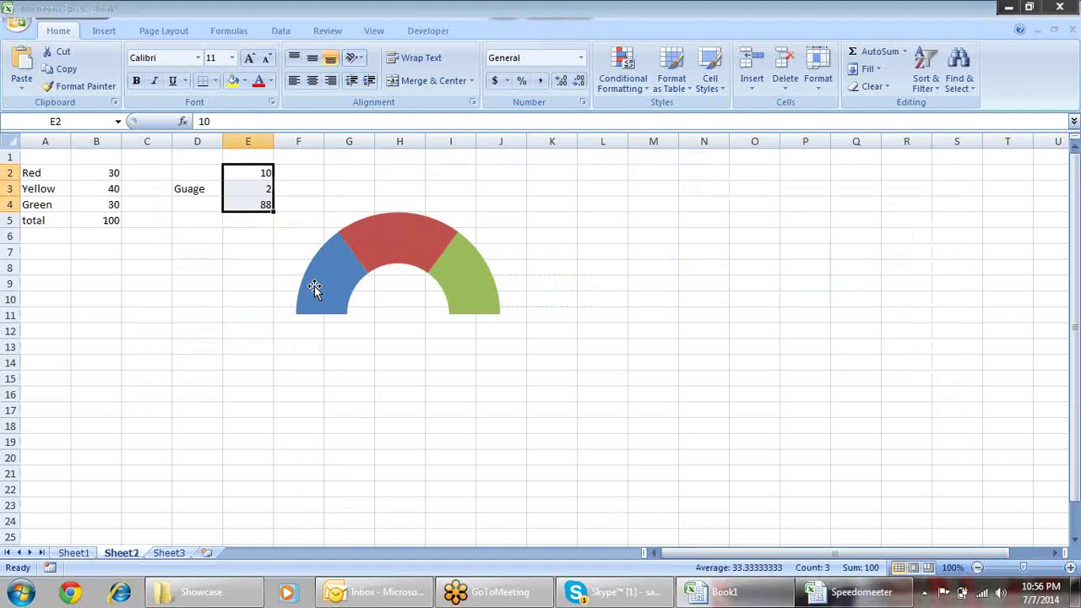
{"action": "left_click", "coordinate": [117, 31]}
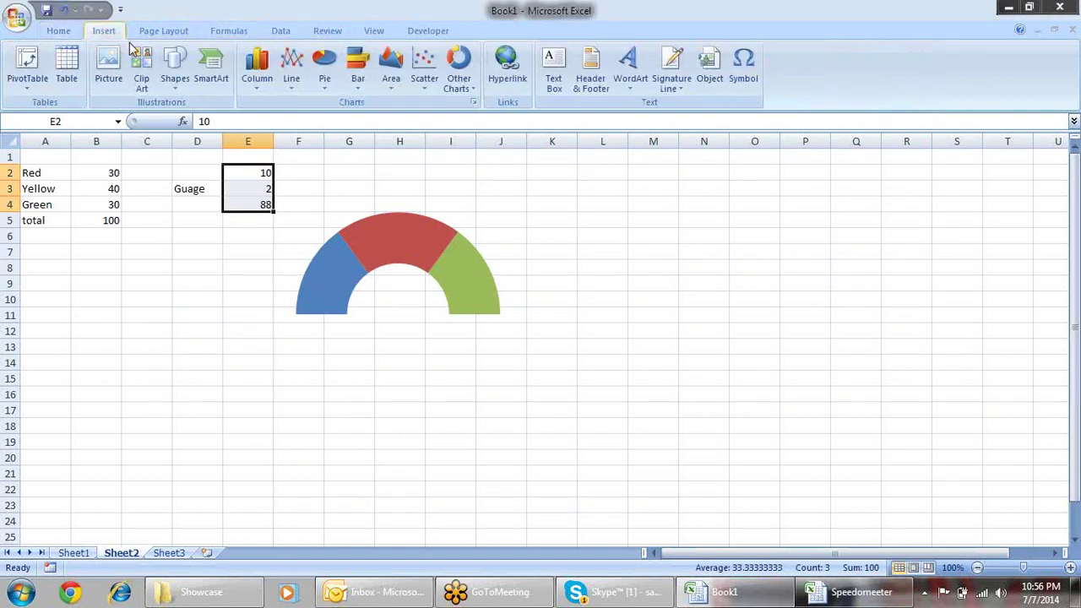
{"action": "left_click", "coordinate": [326, 75]}
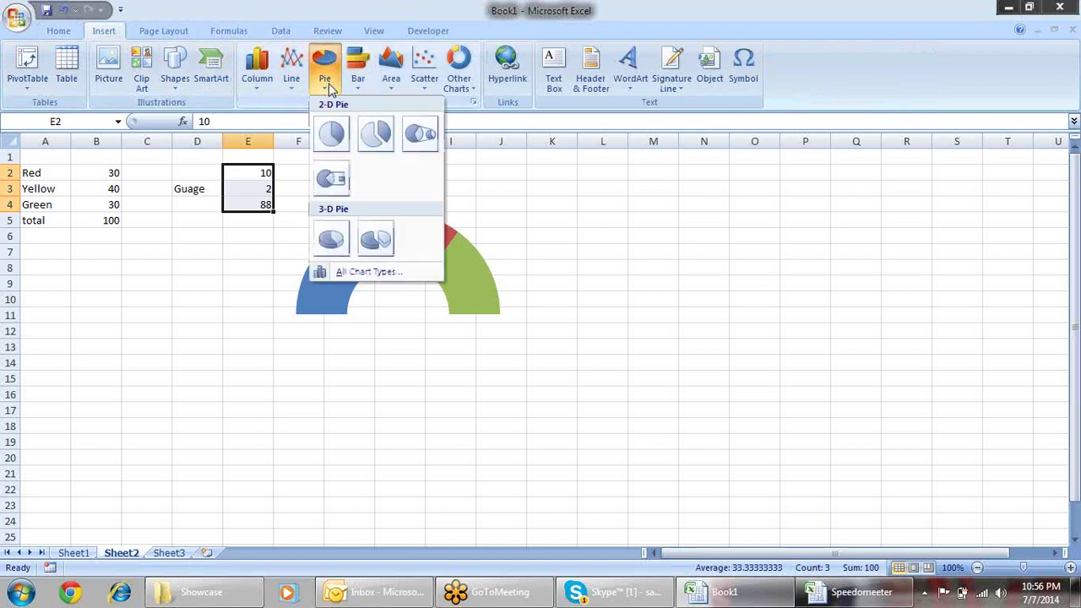
- Insert a 2-D pie chart of E2:E4, move it aside, and delete its legend
{"action": "left_click", "coordinate": [337, 132]}
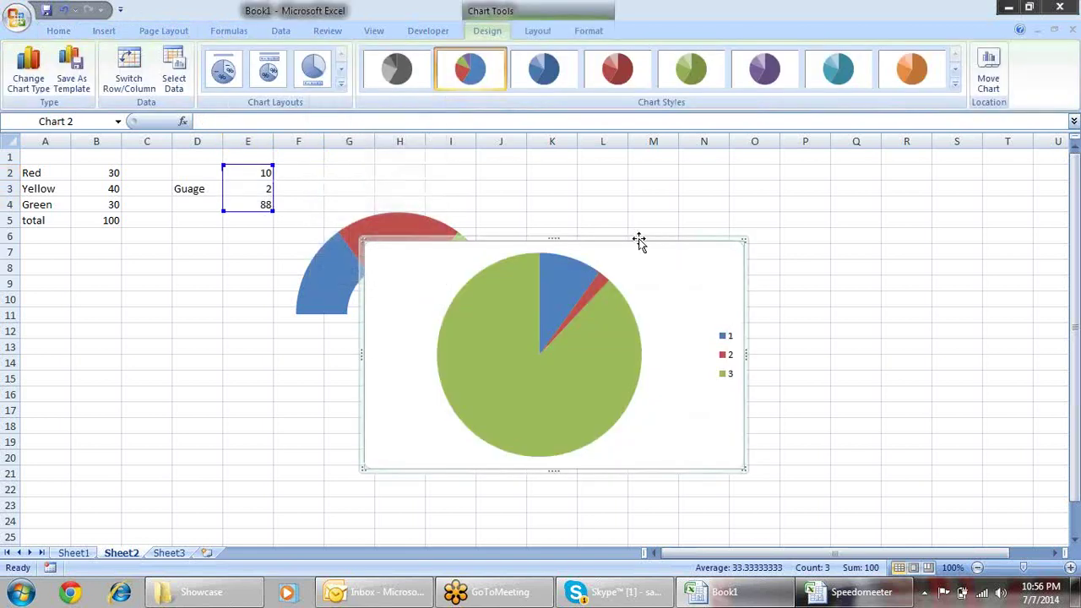
{"action": "left_click_drag", "start_coordinate": [640, 241], "coordinate": [729, 254]}
{"action": "left_click", "coordinate": [828, 363]}
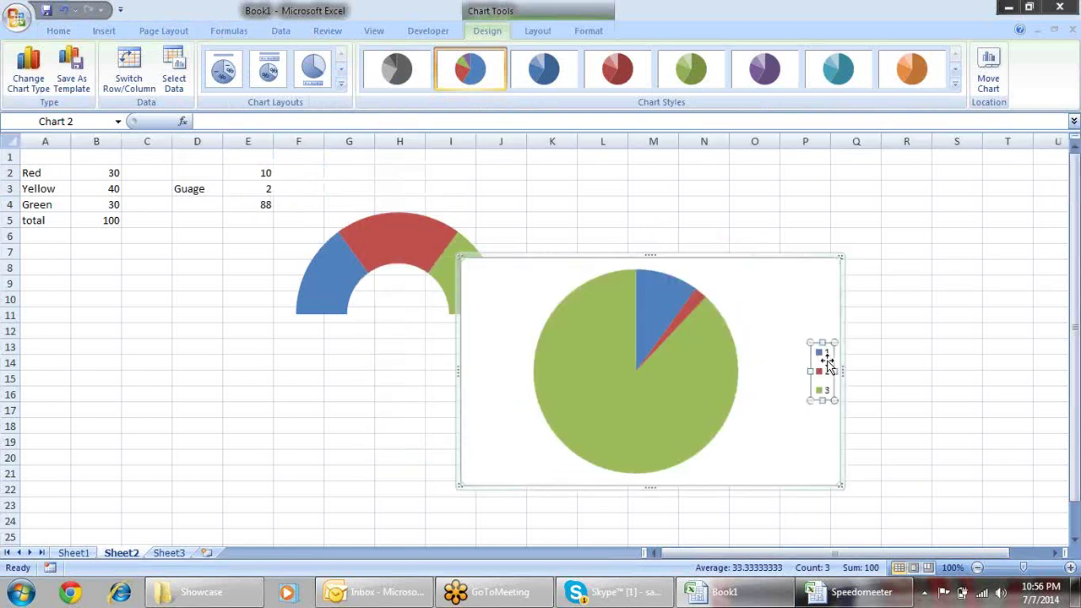
{"action": "key", "text": "Delete"}
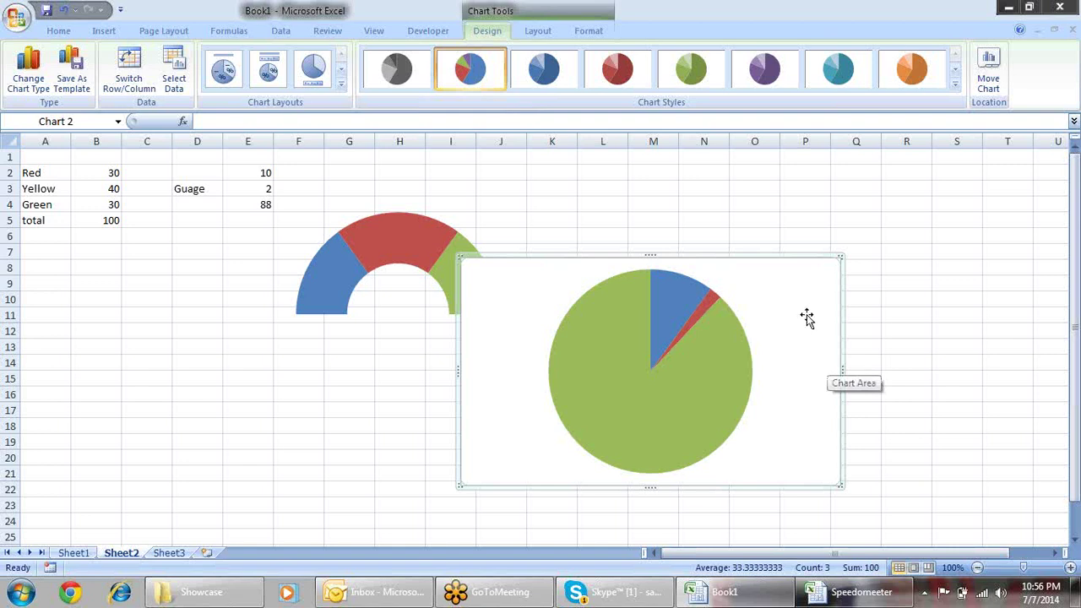
- Move the doughnut gauge chart right and down
{"action": "left_click", "coordinate": [258, 204]}
{"action": "left_click_drag", "start_coordinate": [316, 201], "coordinate": [436, 244]}
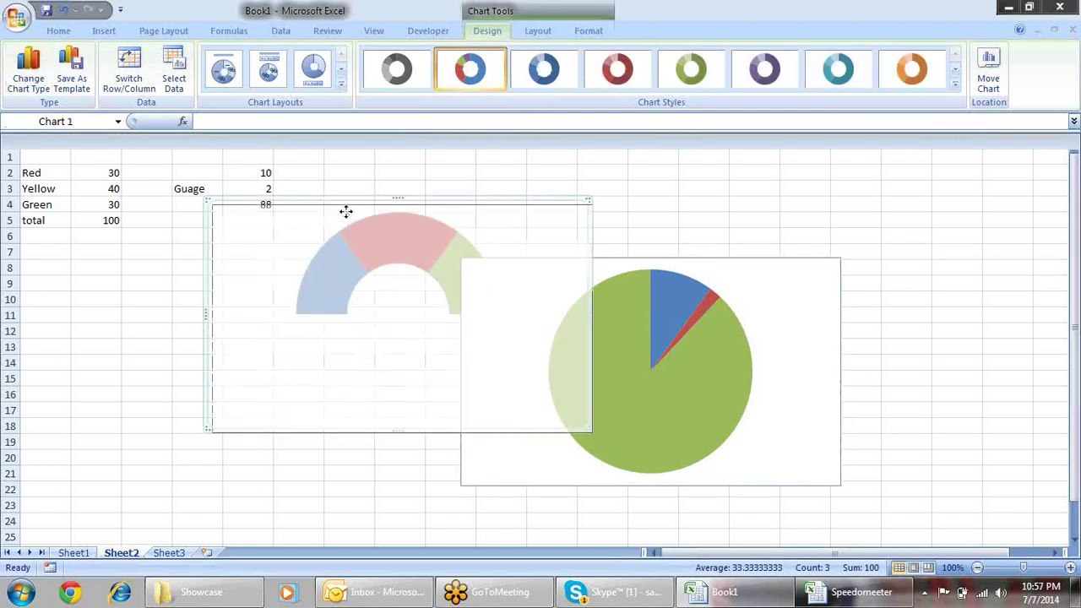
{"action": "left_click", "coordinate": [257, 205]}
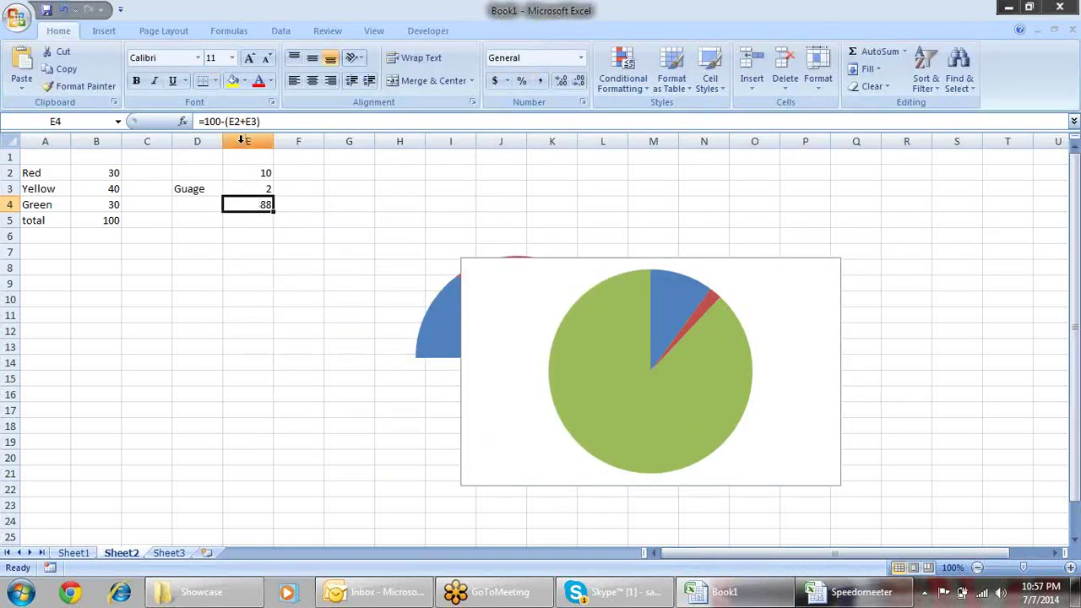
- Change E4's formula to =200-(E2+E3) so it shows 188
{"action": "left_click", "coordinate": [206, 121]}
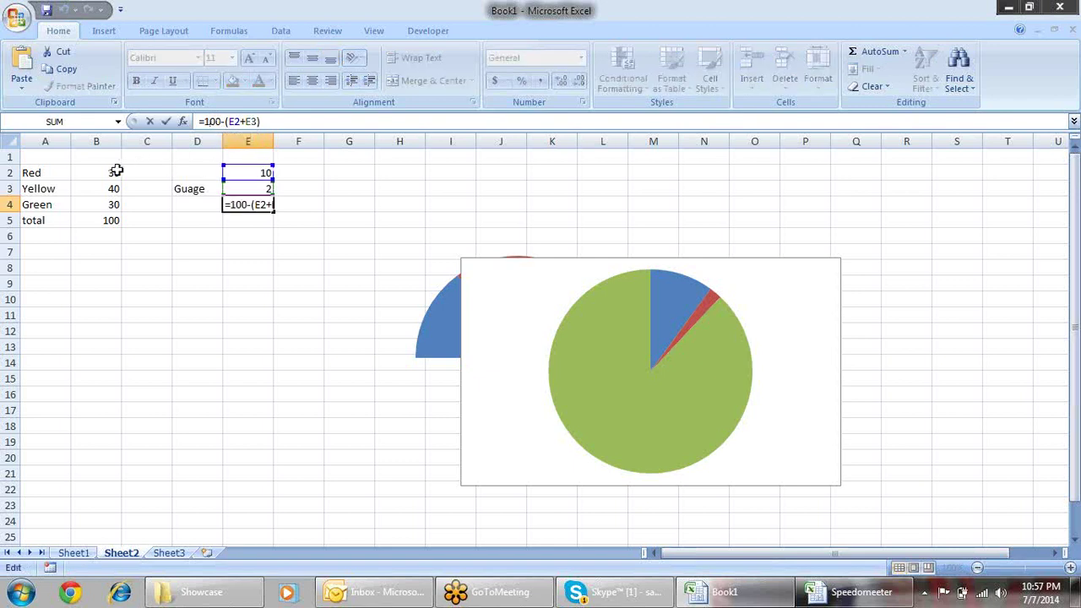
{"action": "left_click_drag", "start_coordinate": [113, 173], "coordinate": [112, 223]}
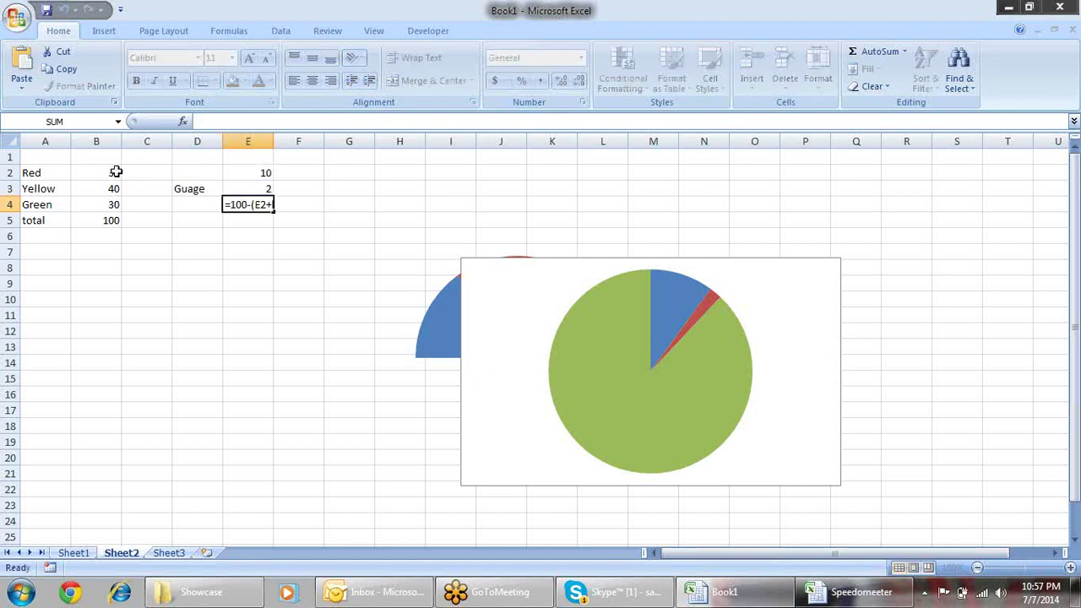
{"action": "left_click", "coordinate": [254, 204]}
{"action": "double_click", "coordinate": [254, 204]}
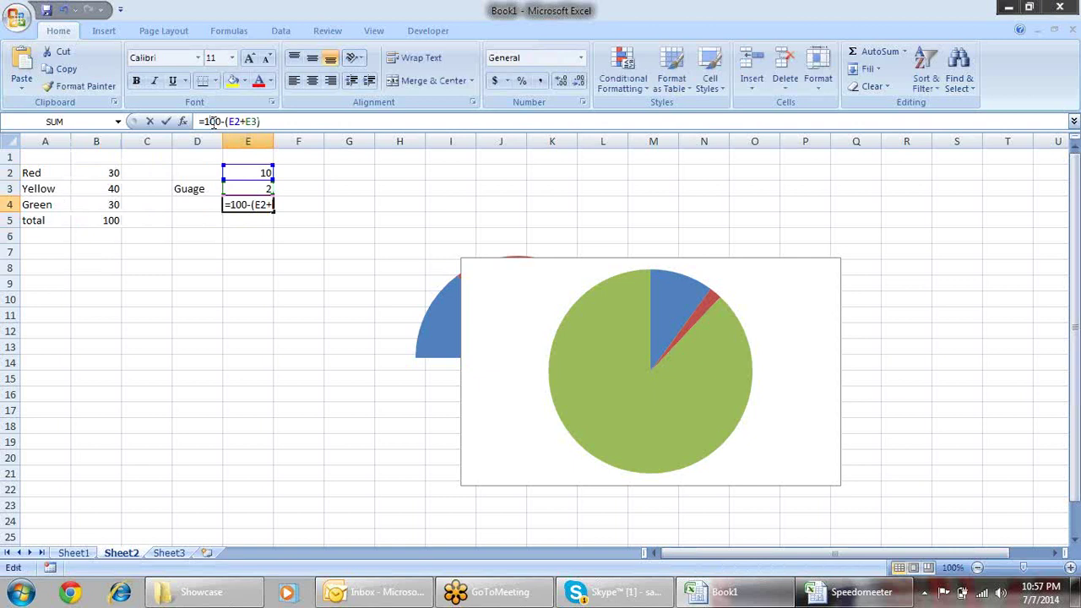
{"action": "key", "text": "Return"}
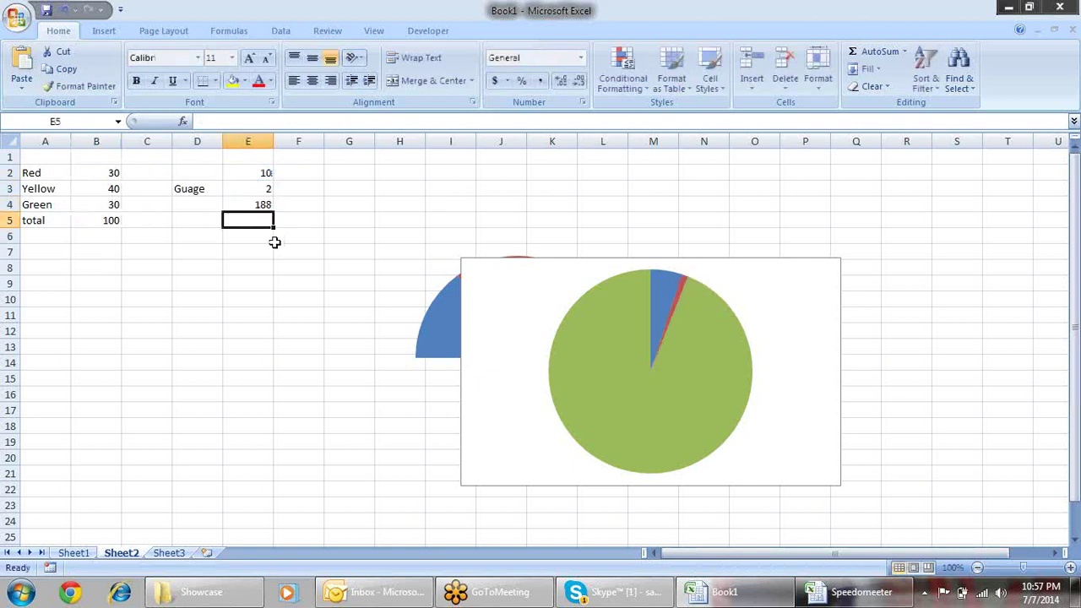
{"action": "left_click", "coordinate": [716, 365]}
- Set the pie series' first-slice angle to 270°
{"action": "mouse_move", "coordinate": [700, 386]}
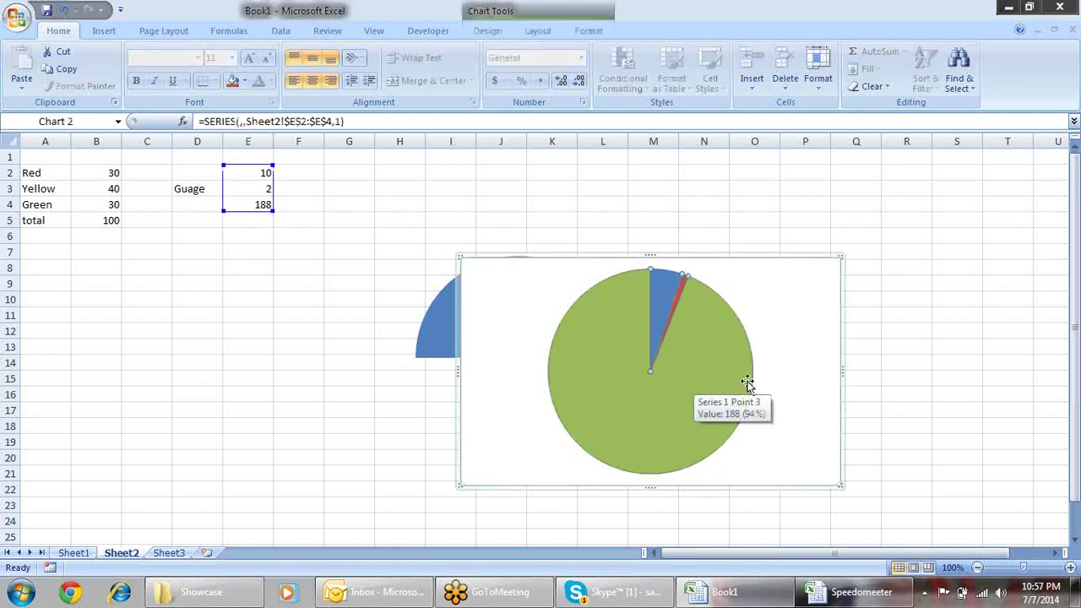
{"action": "right_click", "coordinate": [724, 369]}
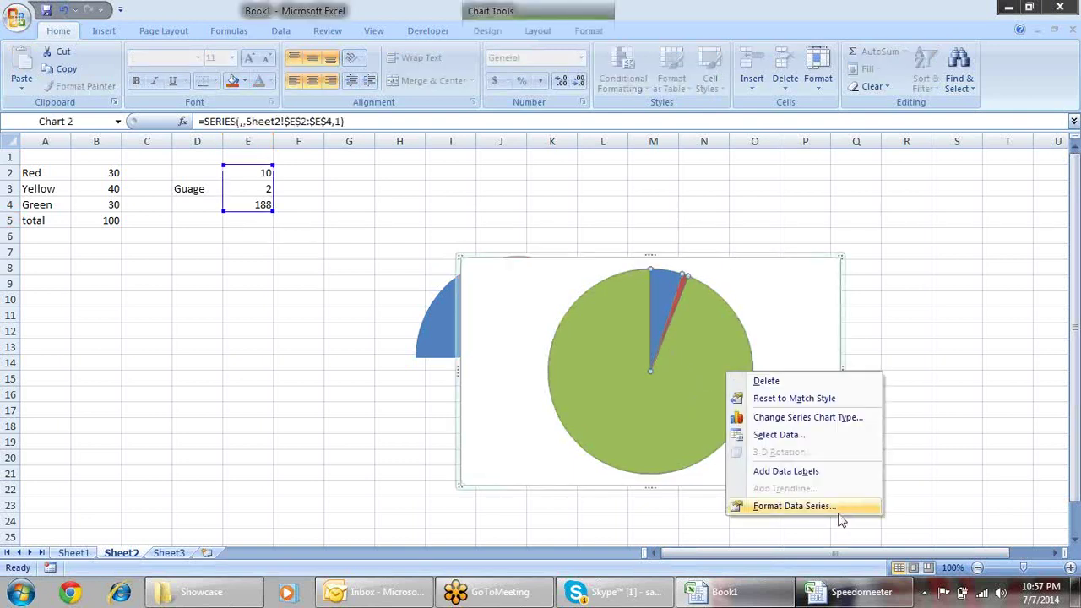
{"action": "left_click", "coordinate": [791, 506]}
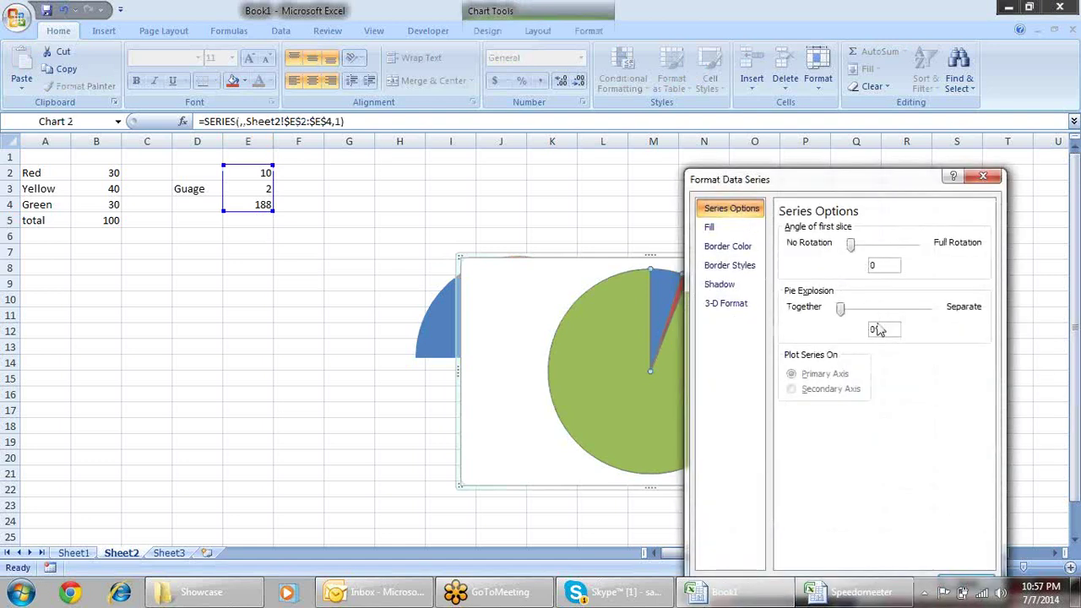
{"action": "left_click_drag", "start_coordinate": [878, 265], "coordinate": [857, 270]}
{"action": "type", "text": "2"}
{"action": "type", "text": "0"}
{"action": "key", "text": "Return"}
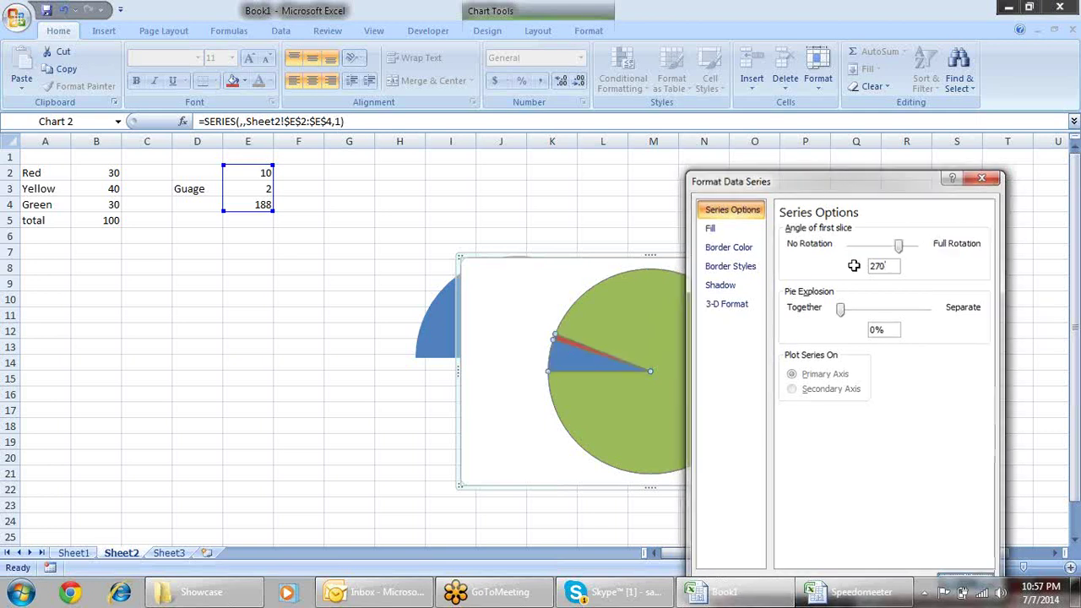
- Move the pie chart up and to the right
{"action": "left_click", "coordinate": [675, 253]}
{"action": "left_click_drag", "start_coordinate": [675, 254], "coordinate": [790, 198]}
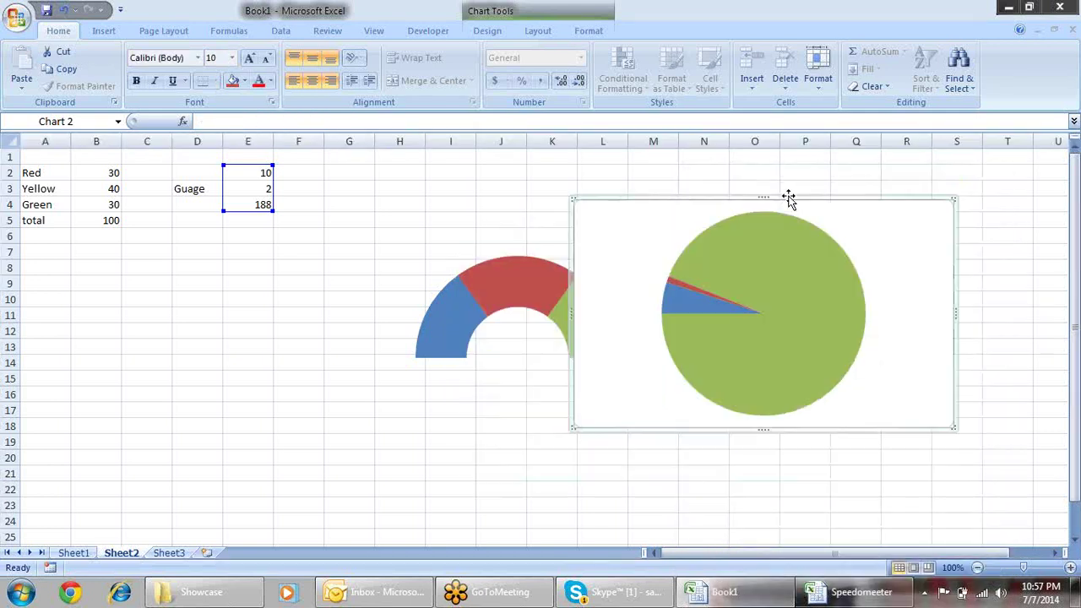
{"action": "left_click", "coordinate": [819, 290]}
{"action": "right_click", "coordinate": [779, 230]}
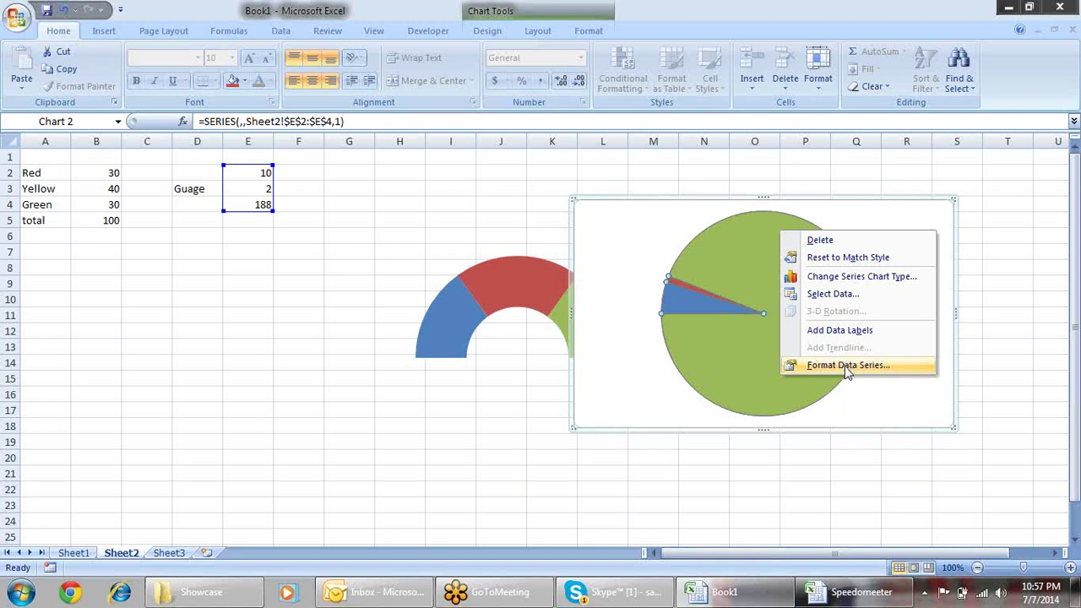
{"action": "left_click", "coordinate": [510, 227]}
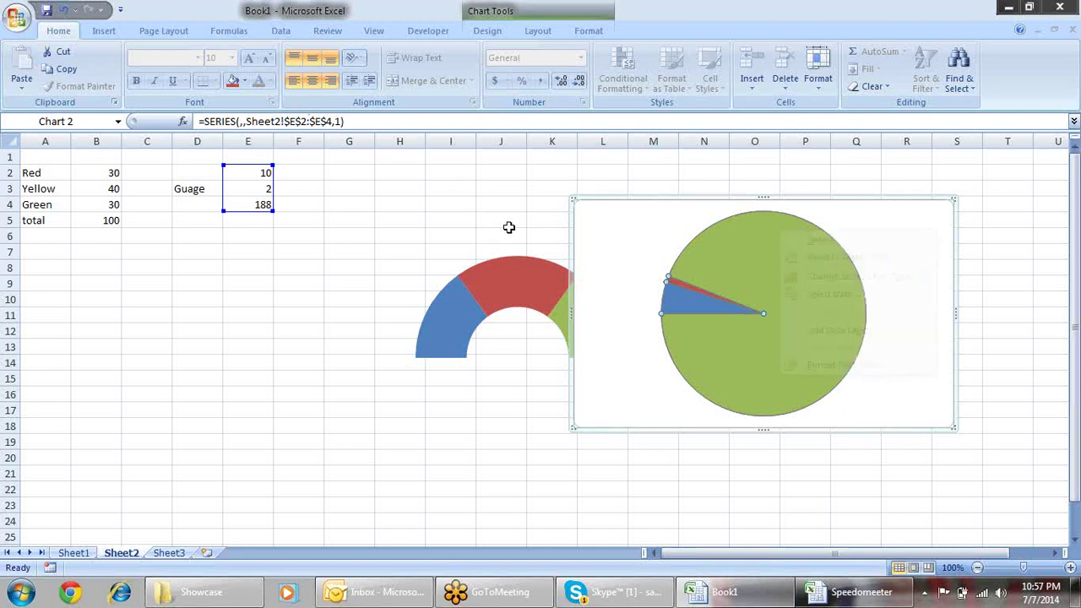
{"action": "left_click", "coordinate": [389, 218]}
{"action": "left_click", "coordinate": [265, 172]}
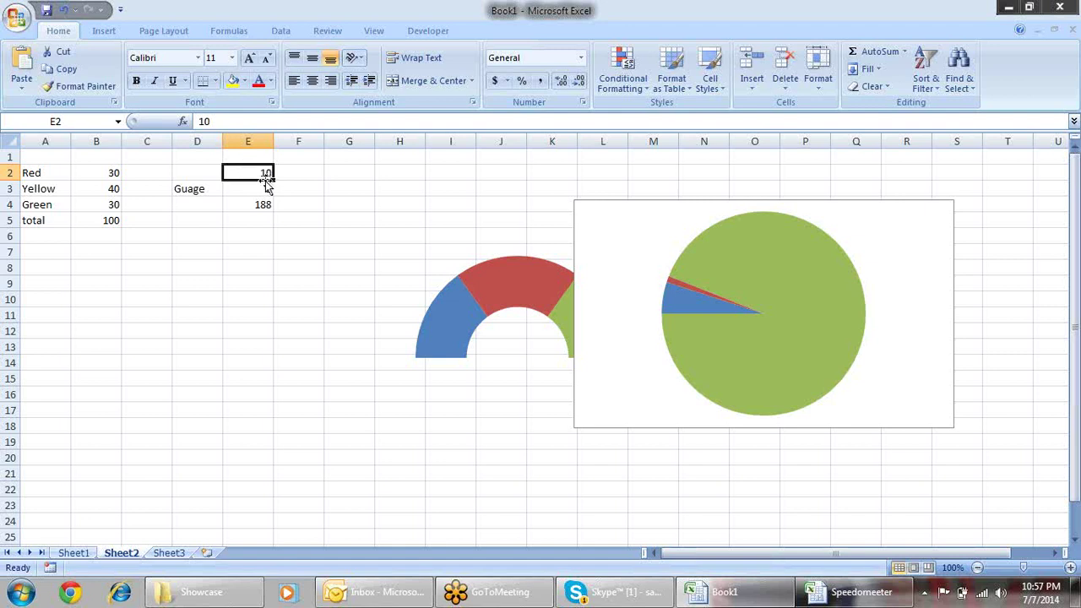
- Set E2 to 20, then try 5, 6, 8, 10 and 1 in E3 before settling on 2
{"action": "type", "text": "20"}
{"action": "key", "text": "Return"}
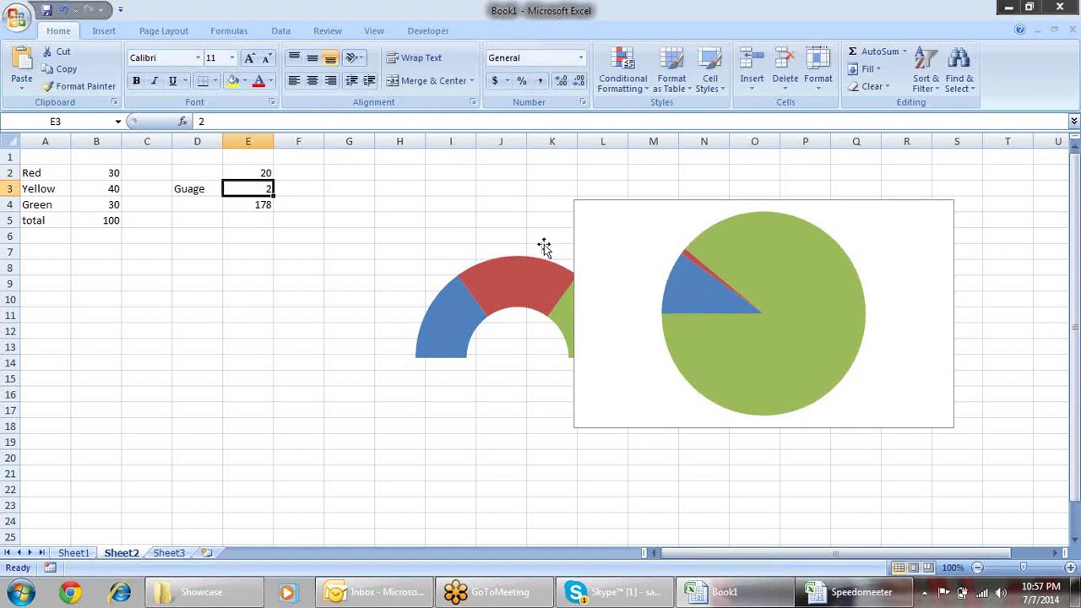
{"action": "type", "text": "5"}
{"action": "key", "text": "Return"}
{"action": "left_click", "coordinate": [272, 189]}
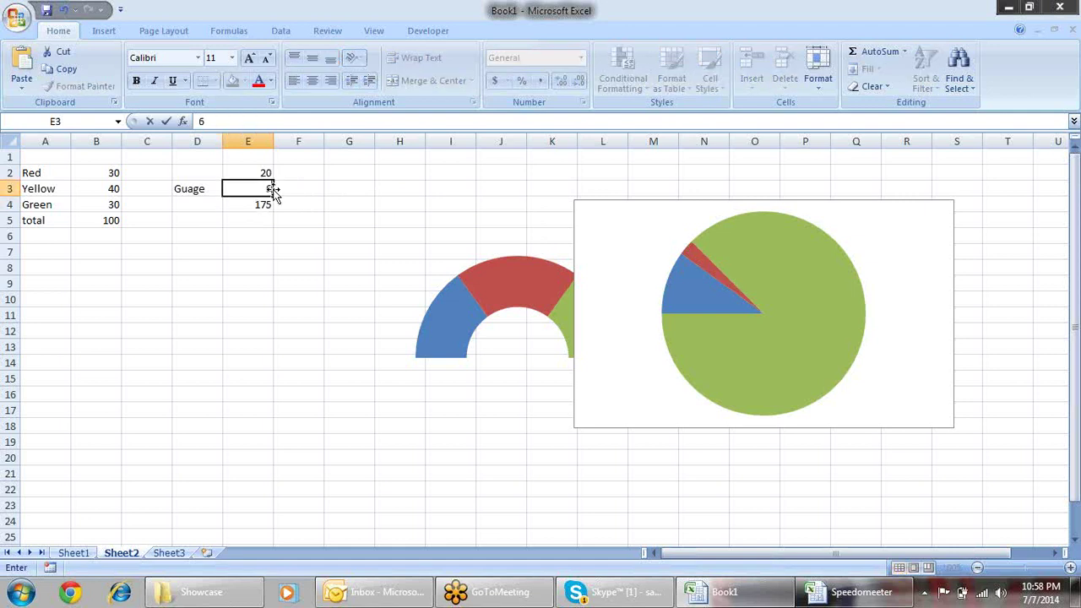
{"action": "type", "text": "6"}
{"action": "key", "text": "Return"}
{"action": "left_click", "coordinate": [272, 189]}
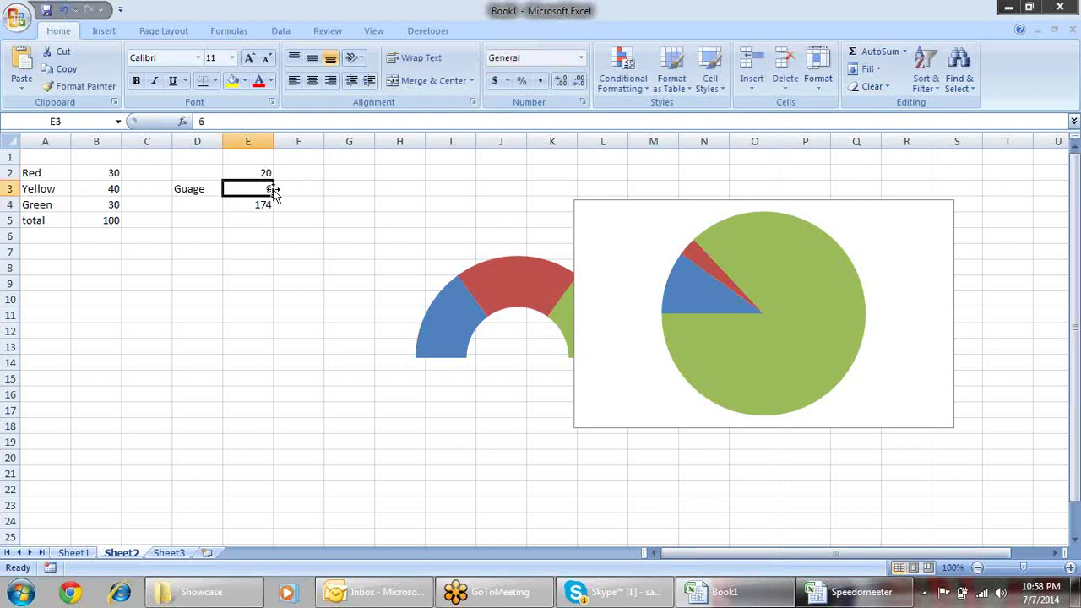
{"action": "type", "text": "8"}
{"action": "key", "text": "Return"}
{"action": "left_click", "coordinate": [272, 189]}
{"action": "type", "text": "10"}
{"action": "key", "text": "Return"}
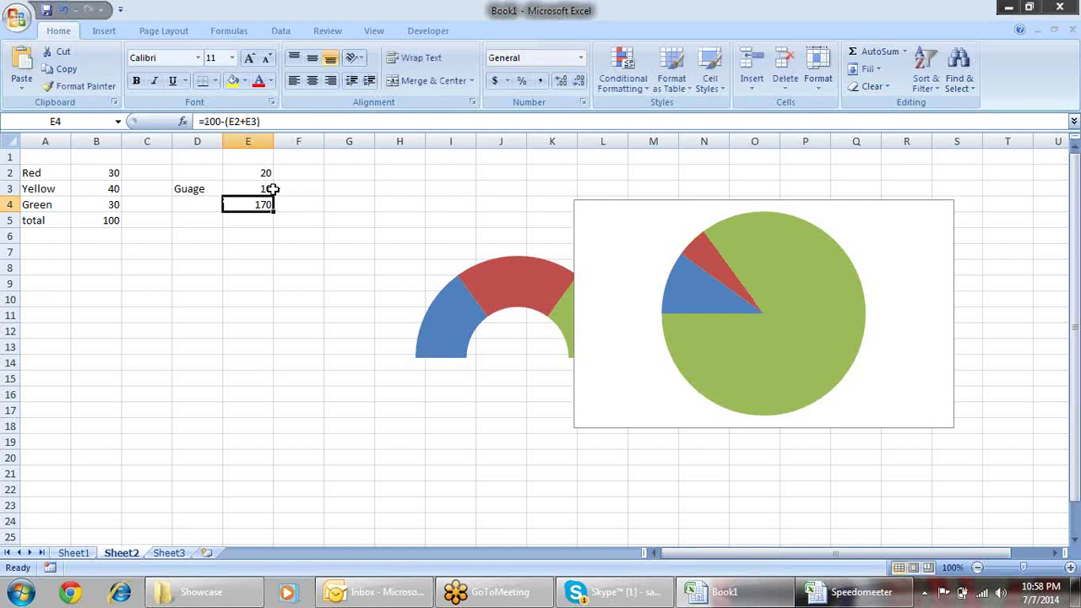
{"action": "left_click", "coordinate": [272, 190]}
{"action": "type", "text": "1"}
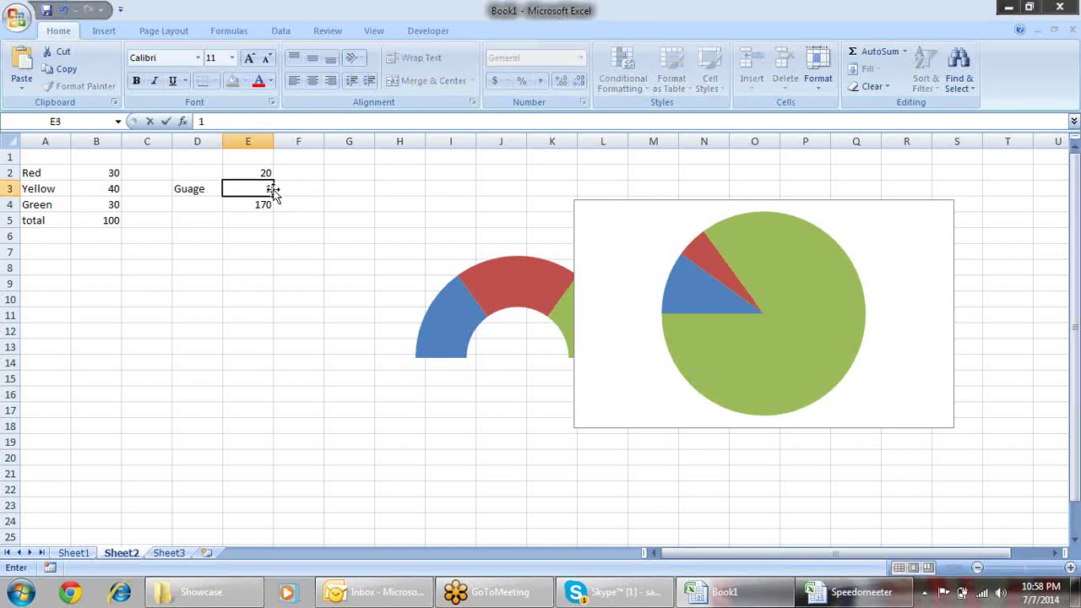
{"action": "key", "text": "Return"}
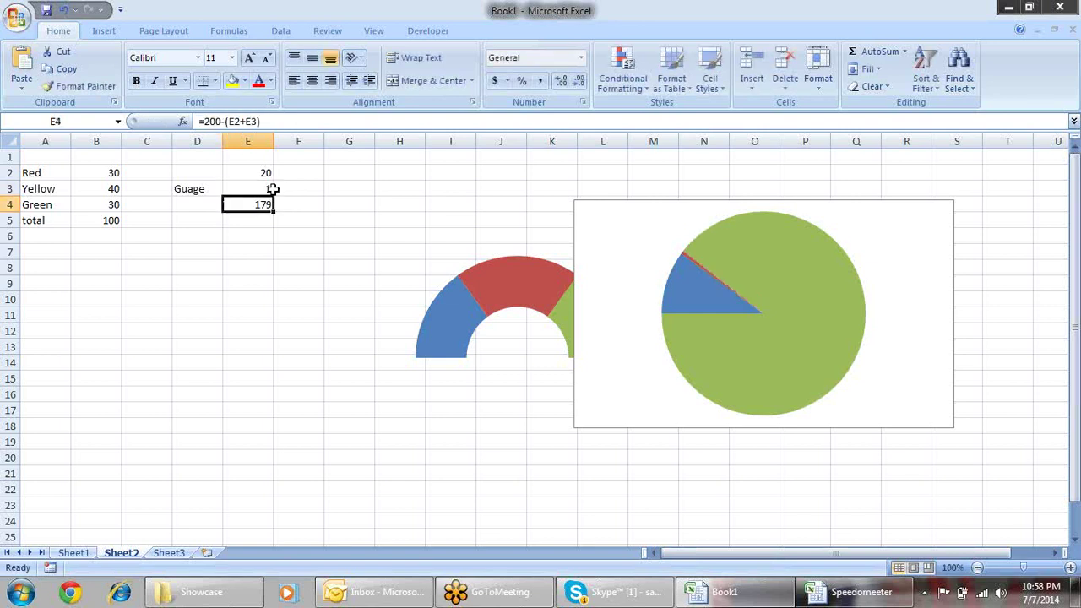
{"action": "left_click", "coordinate": [273, 191]}
{"action": "type", "text": "2"}
{"action": "key", "text": "Return"}
- Set the pie's green slice to No fill
{"action": "left_click", "coordinate": [804, 311]}
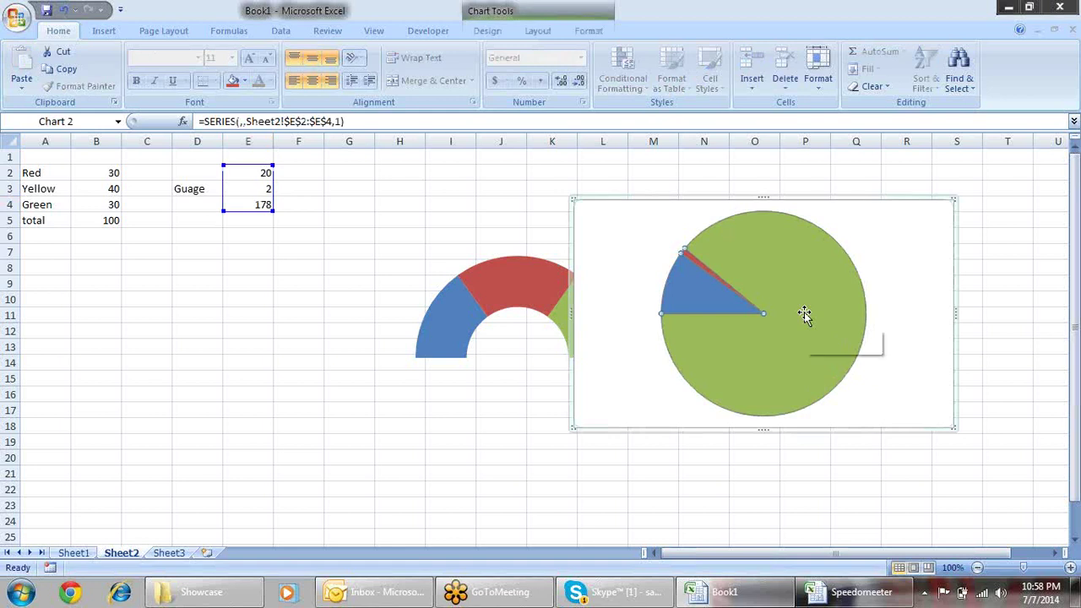
{"action": "right_click", "coordinate": [804, 314]}
{"action": "left_click", "coordinate": [916, 450]}
{"action": "left_click_drag", "start_coordinate": [852, 178], "coordinate": [1023, 176]}
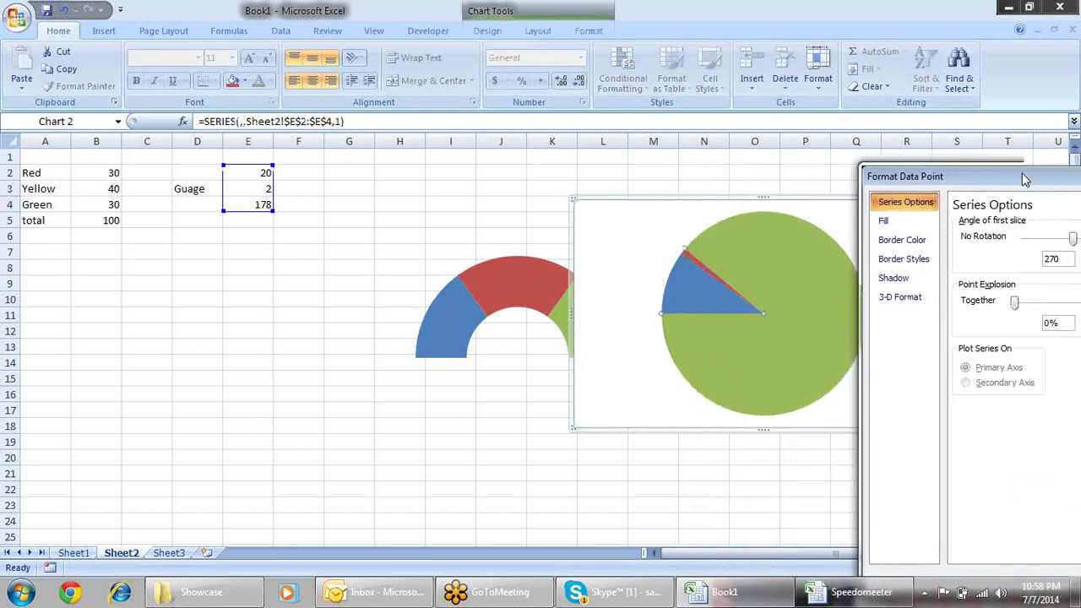
{"action": "left_click", "coordinate": [906, 223]}
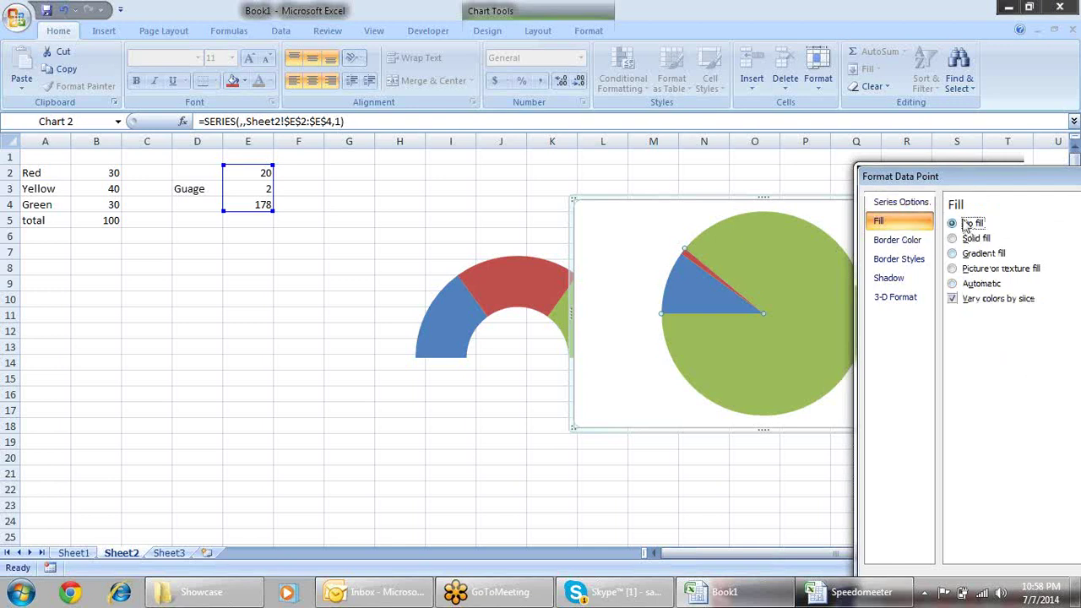
{"action": "left_click", "coordinate": [958, 223]}
- Set the pie's blue slice to No fill, leaving only the red needle
{"action": "left_click", "coordinate": [681, 303]}
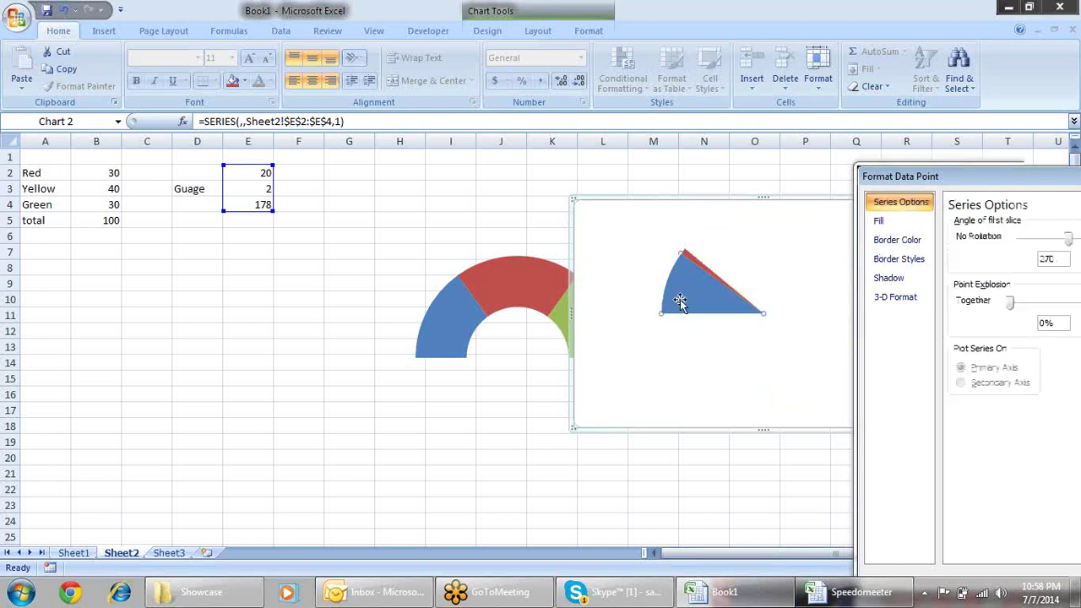
{"action": "left_click", "coordinate": [901, 223]}
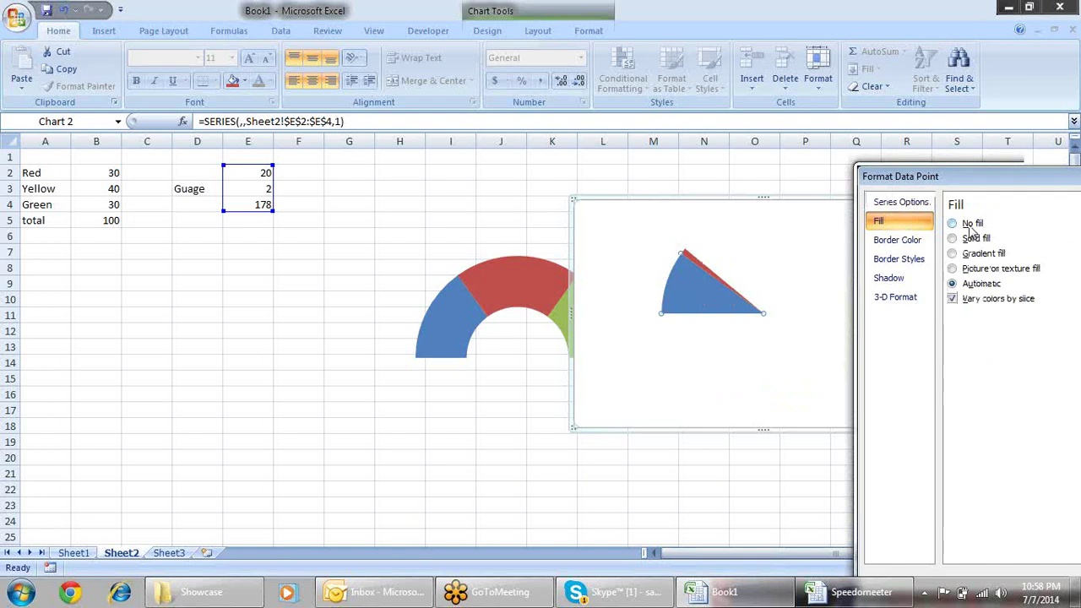
{"action": "left_click", "coordinate": [967, 223]}
{"action": "left_click_drag", "start_coordinate": [953, 182], "coordinate": [722, 54]}
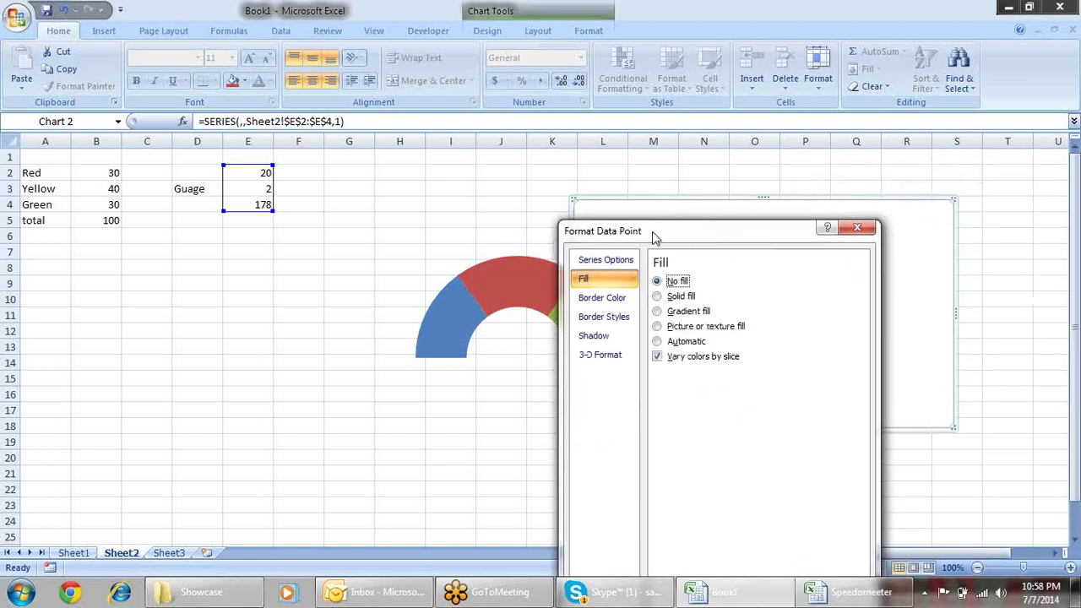
{"action": "left_click", "coordinate": [907, 450]}
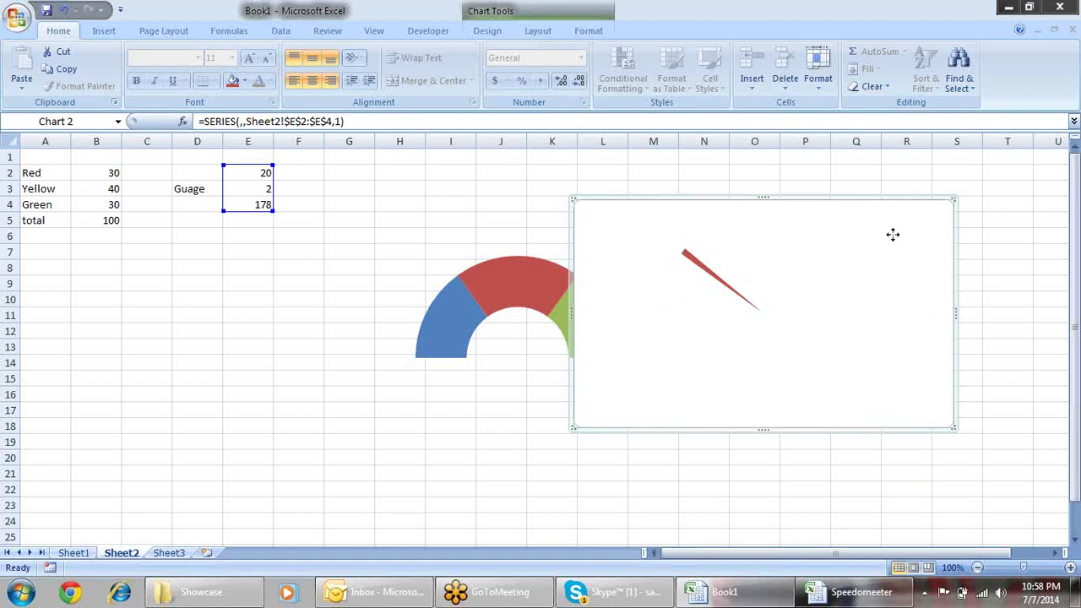
- Give the needle chart's chart area No fill and No line border
{"action": "right_click", "coordinate": [892, 236]}
{"action": "left_click", "coordinate": [934, 480]}
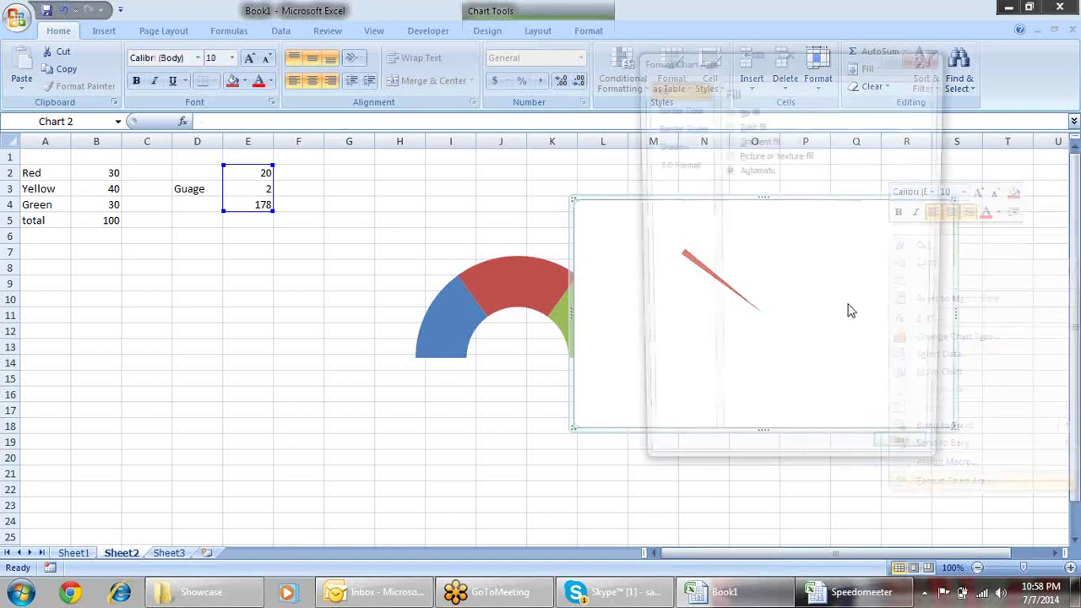
{"action": "left_click", "coordinate": [743, 110]}
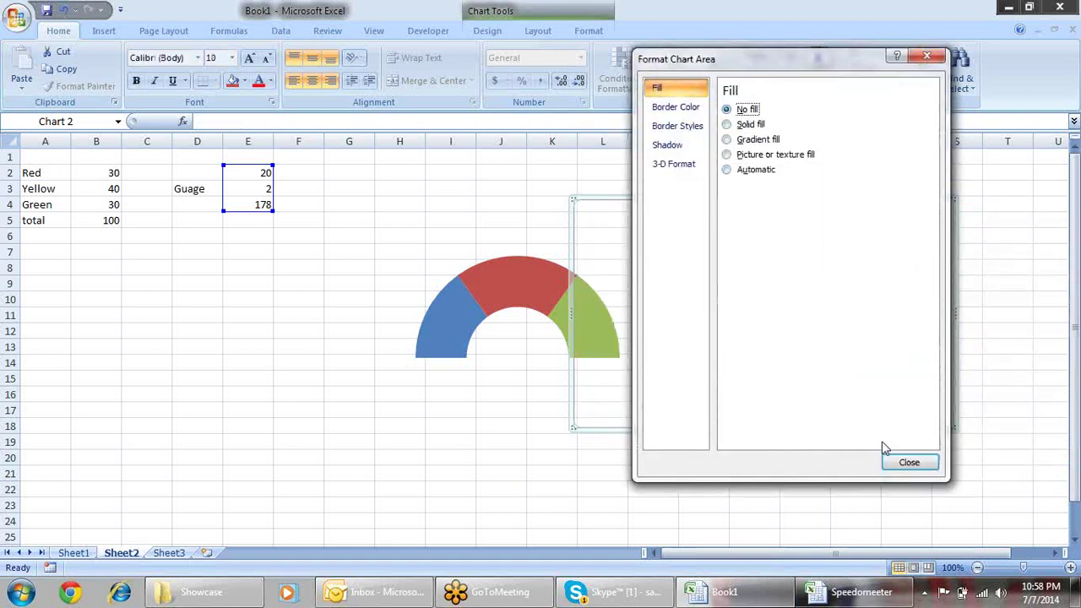
{"action": "left_click", "coordinate": [676, 106]}
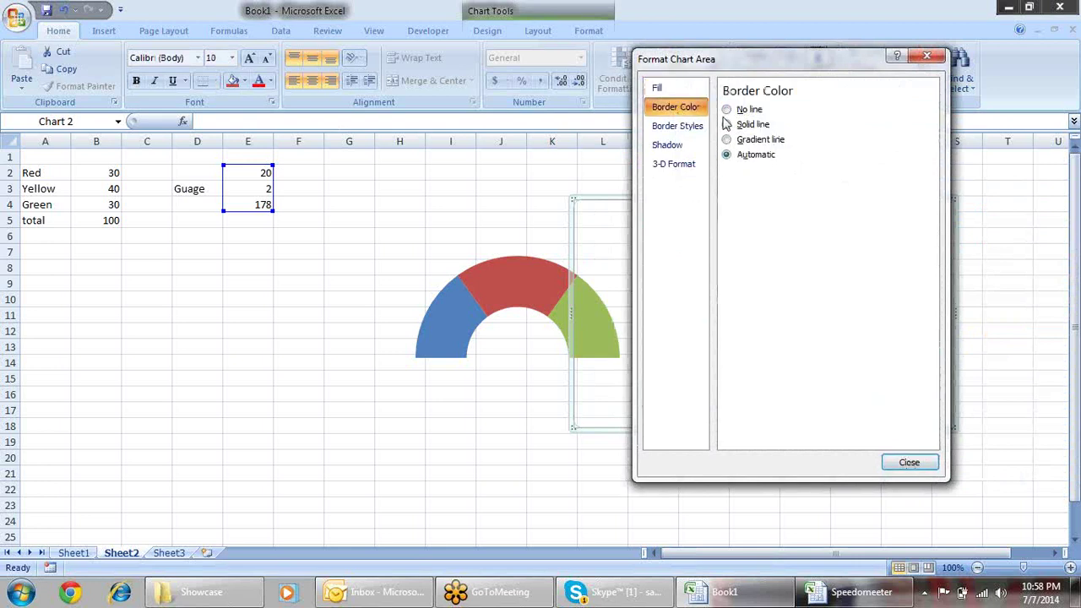
{"action": "left_click", "coordinate": [747, 110]}
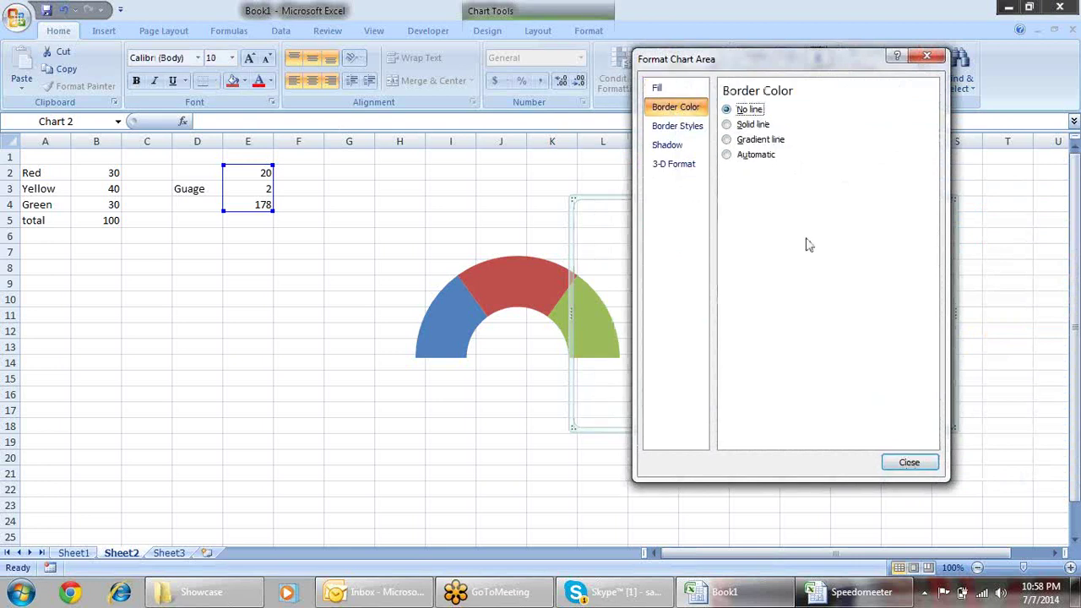
{"action": "left_click", "coordinate": [909, 463]}
{"action": "left_click", "coordinate": [985, 283]}
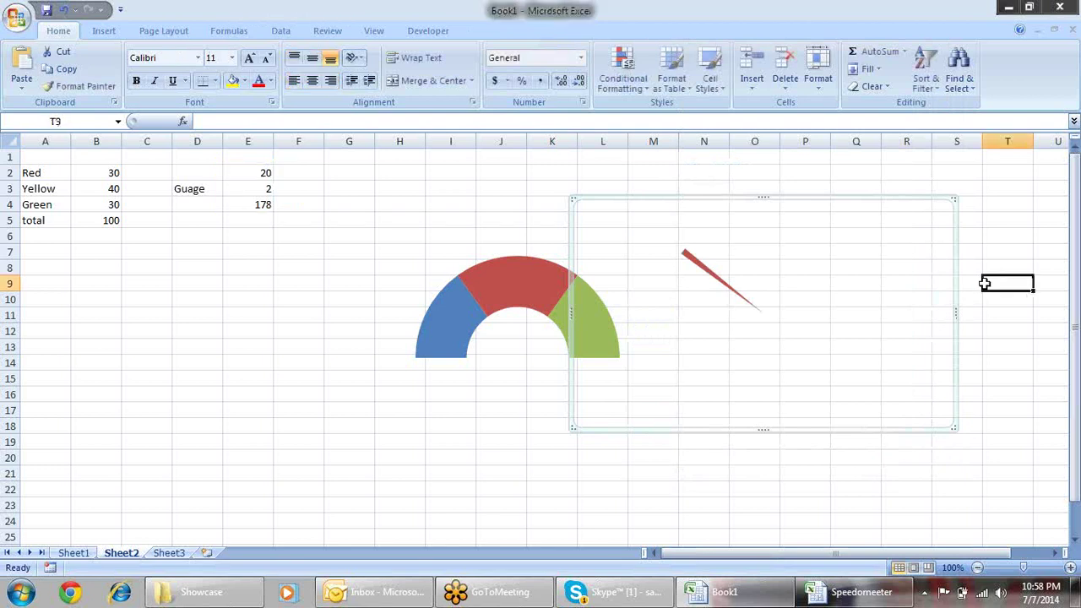
- Move the transparent needle chart over the gauge semicircle
{"action": "left_click", "coordinate": [708, 279]}
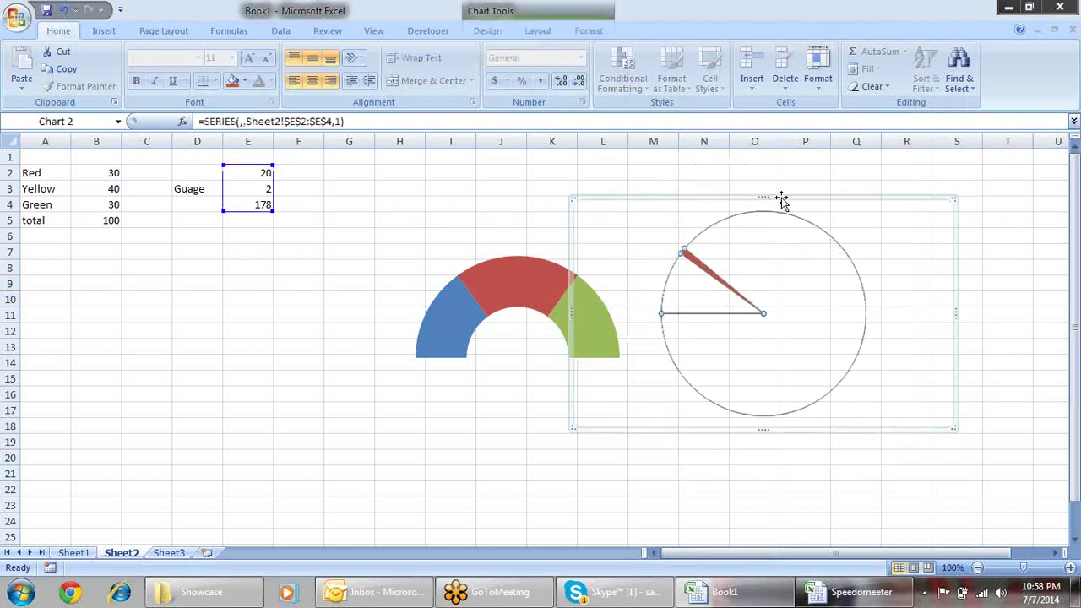
{"action": "left_click_drag", "start_coordinate": [783, 197], "coordinate": [561, 243]}
{"action": "left_click", "coordinate": [816, 296]}
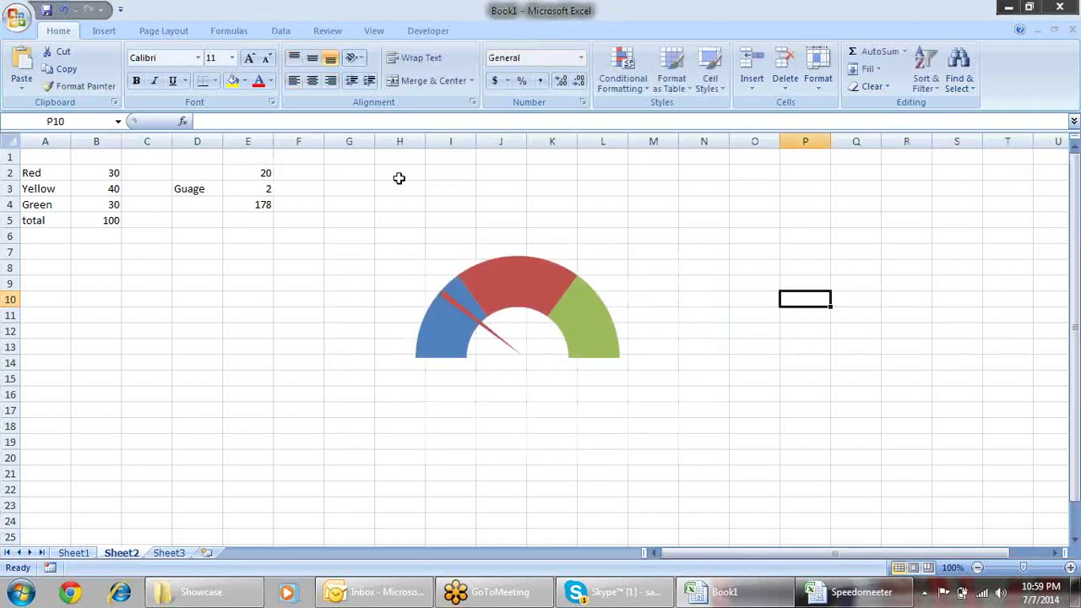
- Open the needle data point's fill formatting options
{"action": "left_click", "coordinate": [494, 333]}
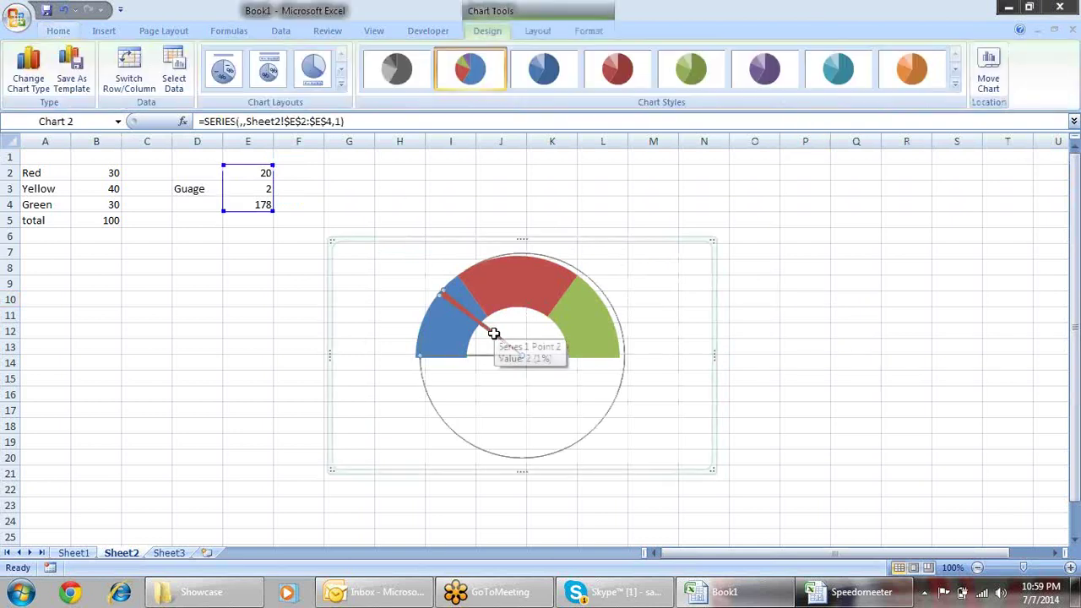
{"action": "right_click", "coordinate": [495, 336]}
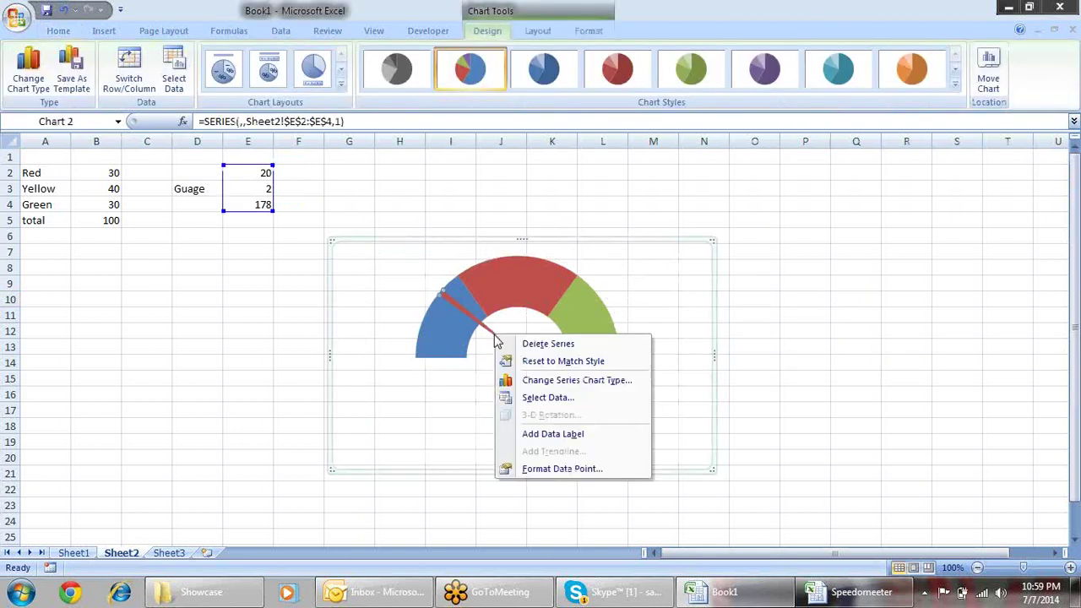
{"action": "left_click", "coordinate": [589, 471]}
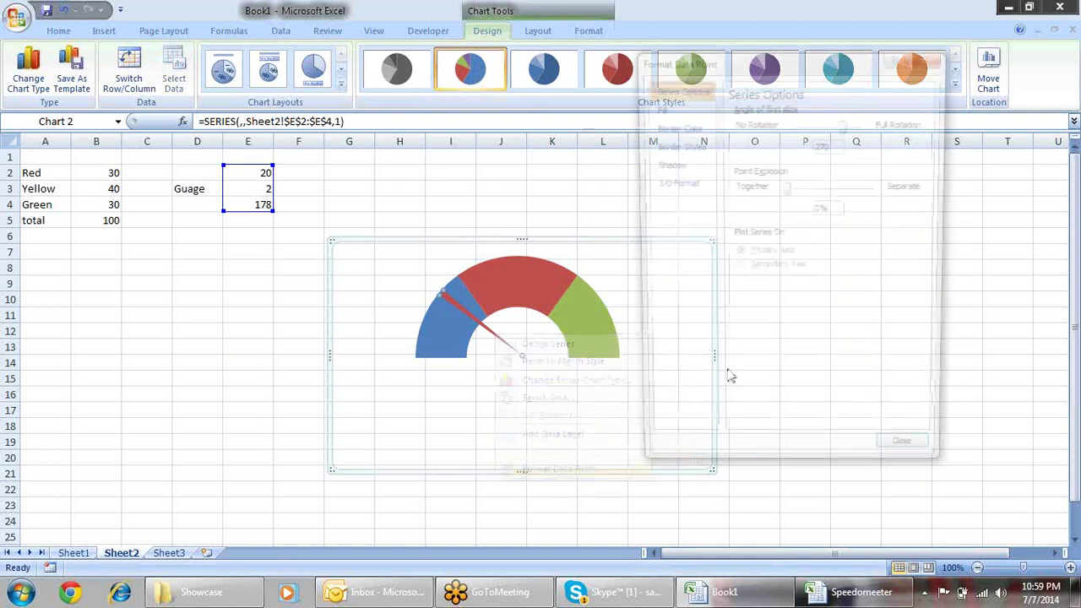
{"action": "left_click", "coordinate": [693, 106]}
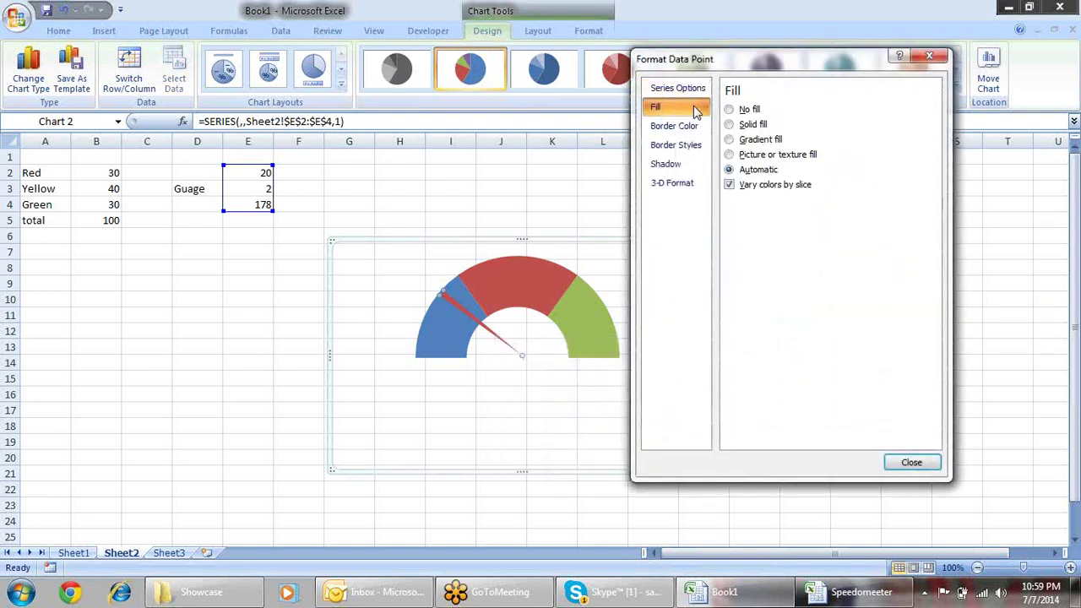
- Give the needle data point a solid black fill
{"action": "left_click", "coordinate": [753, 124]}
{"action": "left_click", "coordinate": [794, 203]}
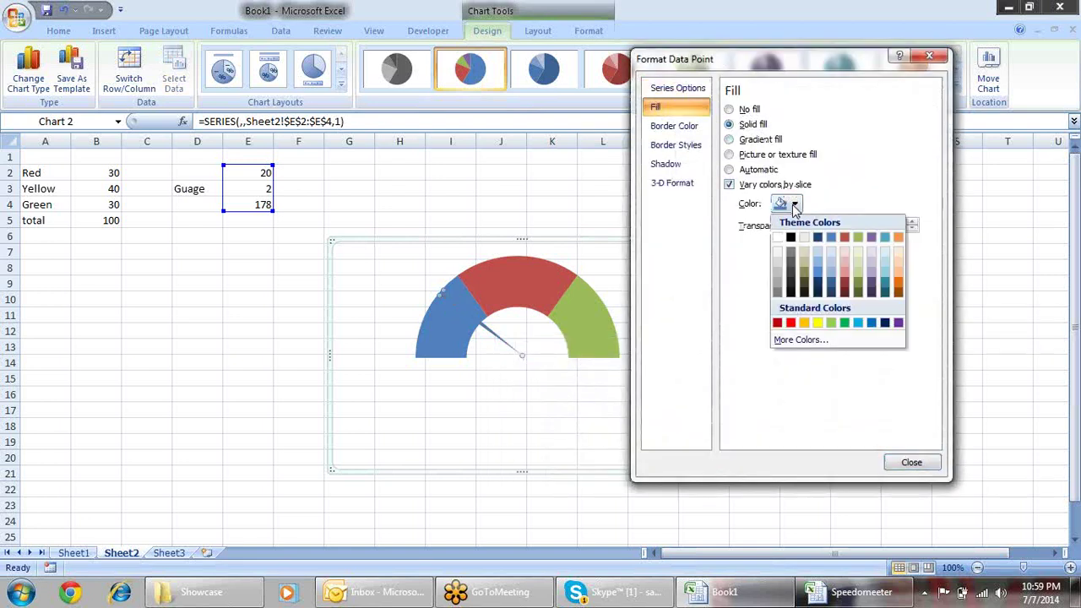
{"action": "left_click", "coordinate": [791, 293]}
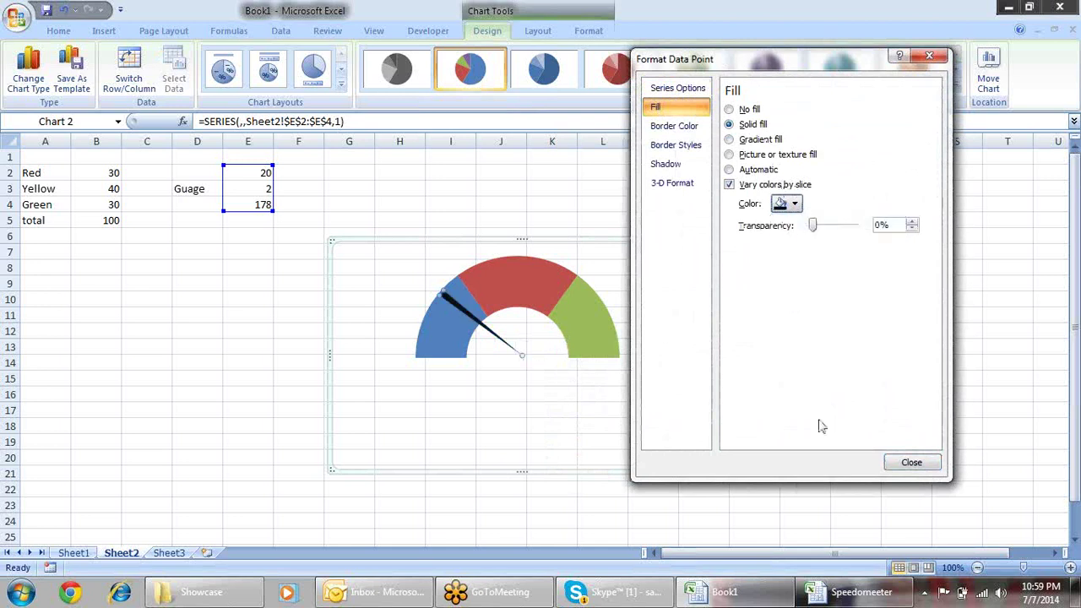
{"action": "left_click", "coordinate": [915, 463]}
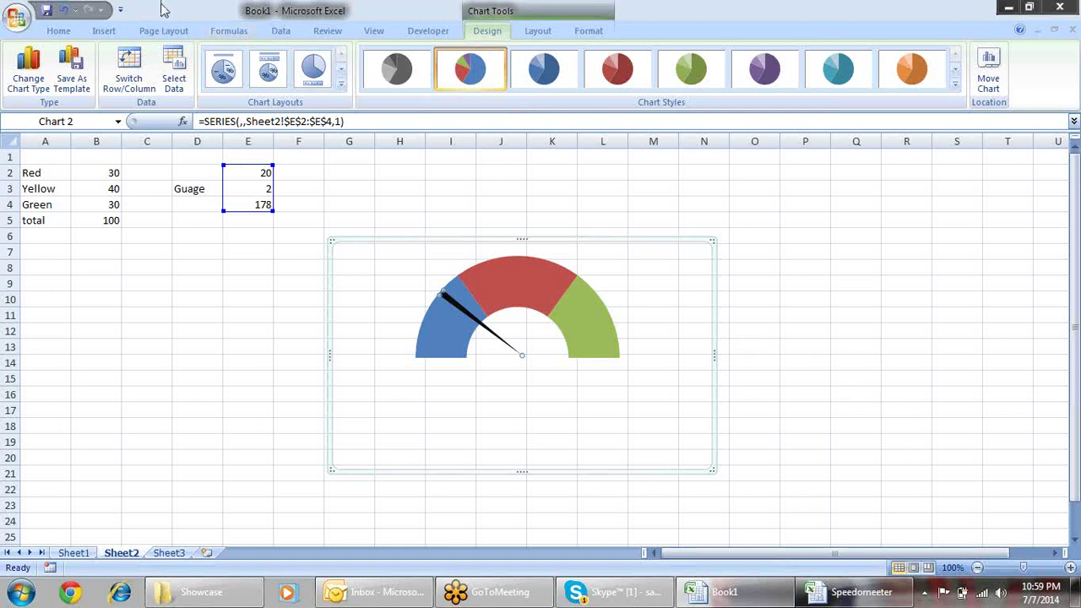
- Enter 30 in E2, then change it to 40 so the needle swings into the red band
{"action": "left_click", "coordinate": [309, 188]}
{"action": "left_click", "coordinate": [248, 169]}
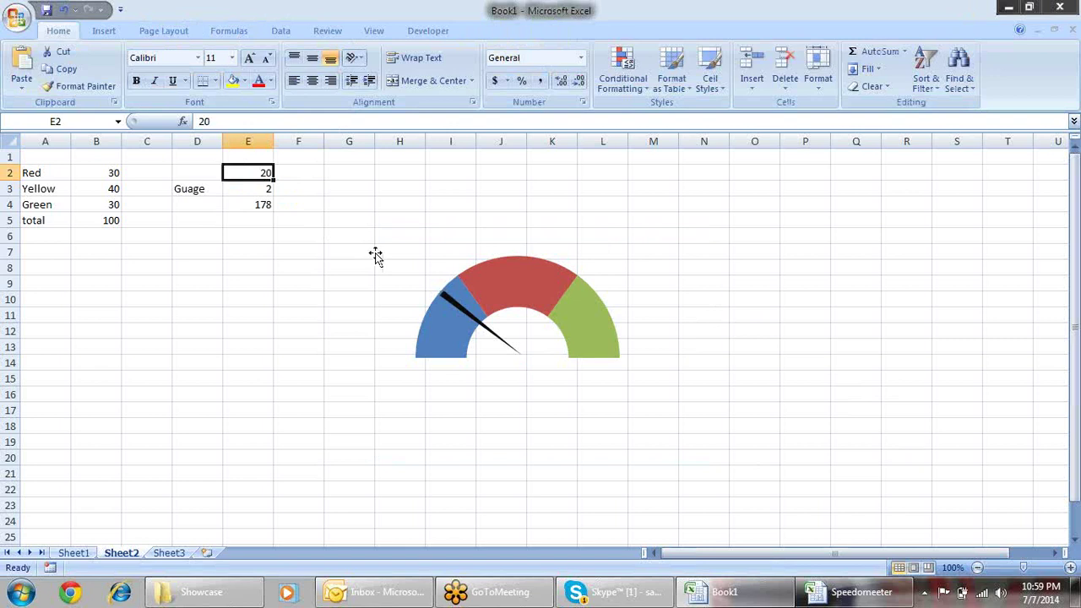
{"action": "type", "text": "30"}
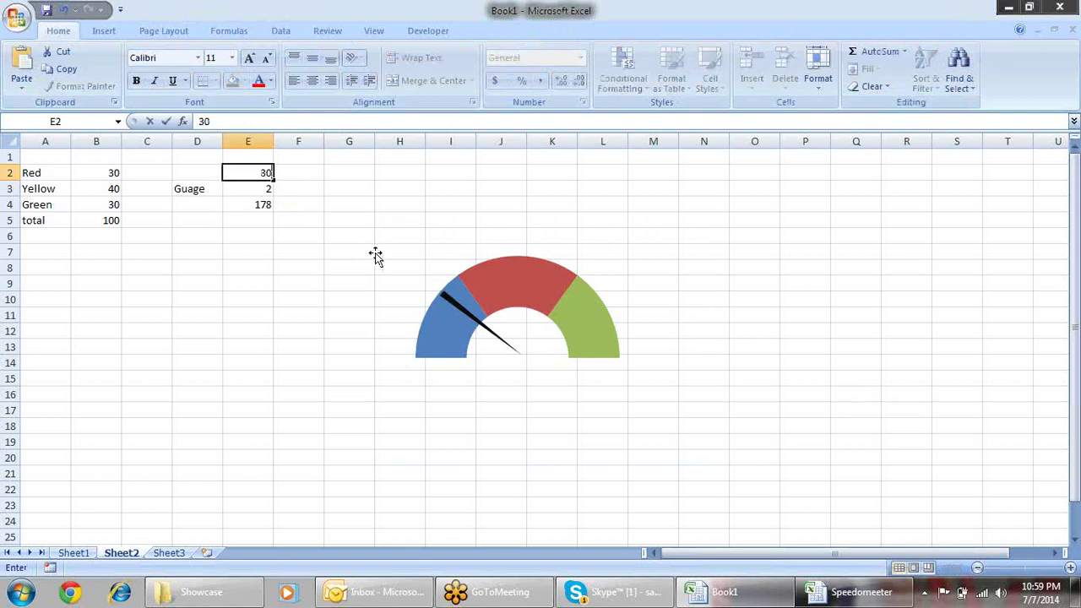
{"action": "key", "text": "Return"}
{"action": "key", "text": "Up"}
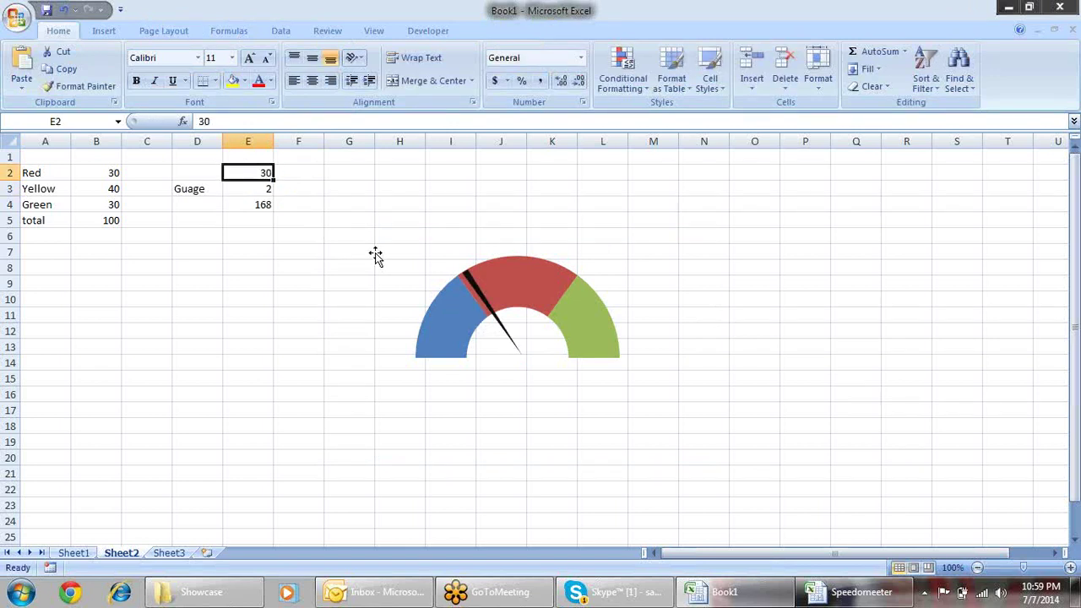
{"action": "type", "text": "40"}
{"action": "key", "text": "ctrl+Return"}
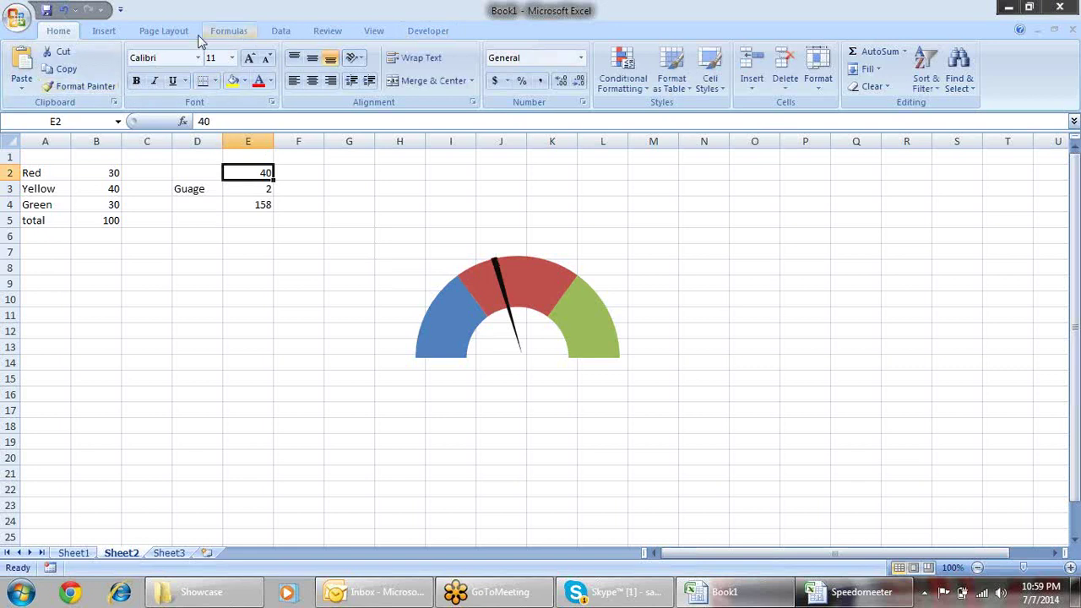
- From the Developer tab, draw a Form Controls scroll bar in column O beside the gauge
{"action": "left_click", "coordinate": [118, 34]}
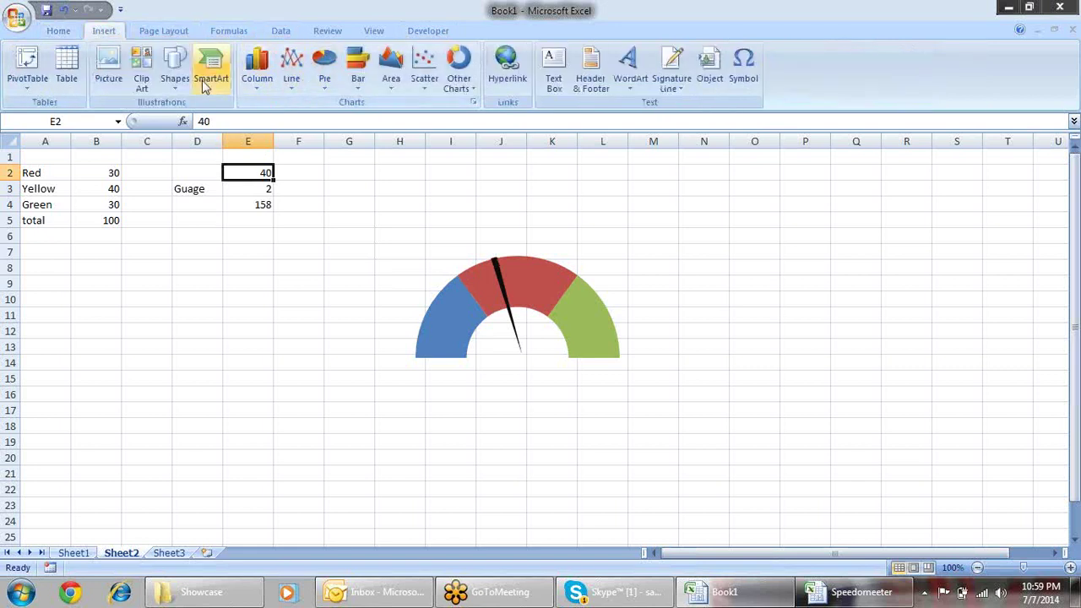
{"action": "left_click", "coordinate": [452, 31]}
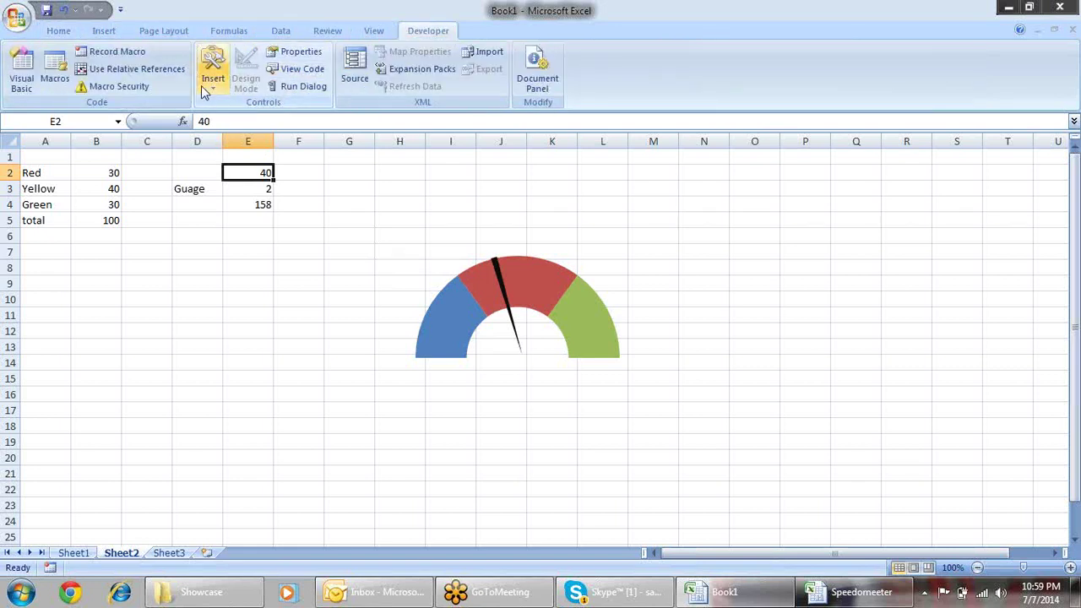
{"action": "left_click", "coordinate": [213, 72]}
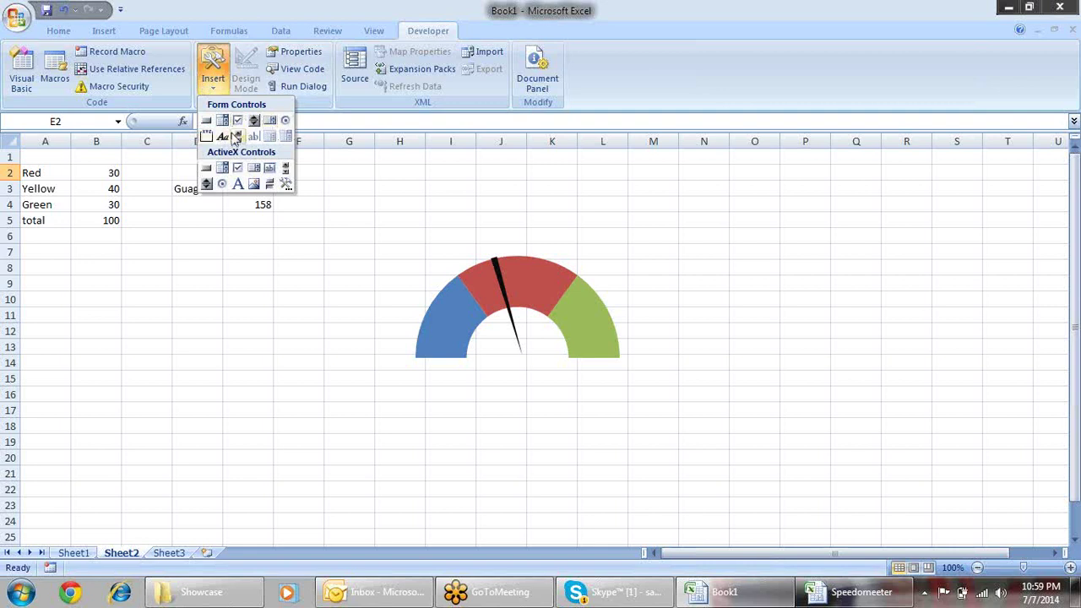
{"action": "left_click", "coordinate": [236, 137]}
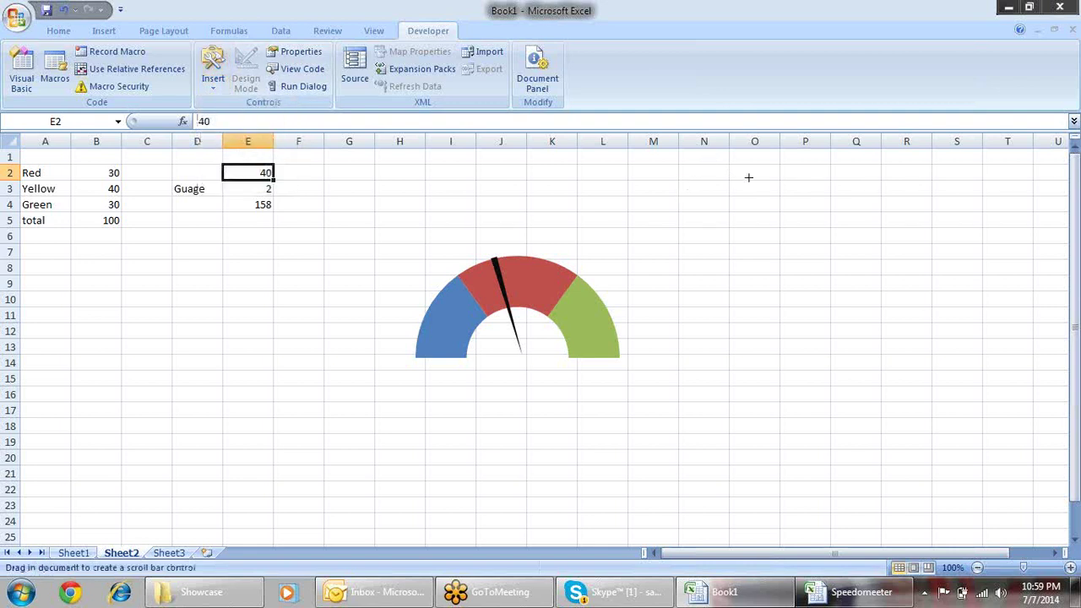
{"action": "left_click_drag", "start_coordinate": [748, 178], "coordinate": [766, 271]}
{"action": "left_click_drag", "start_coordinate": [785, 347], "coordinate": [783, 364]}
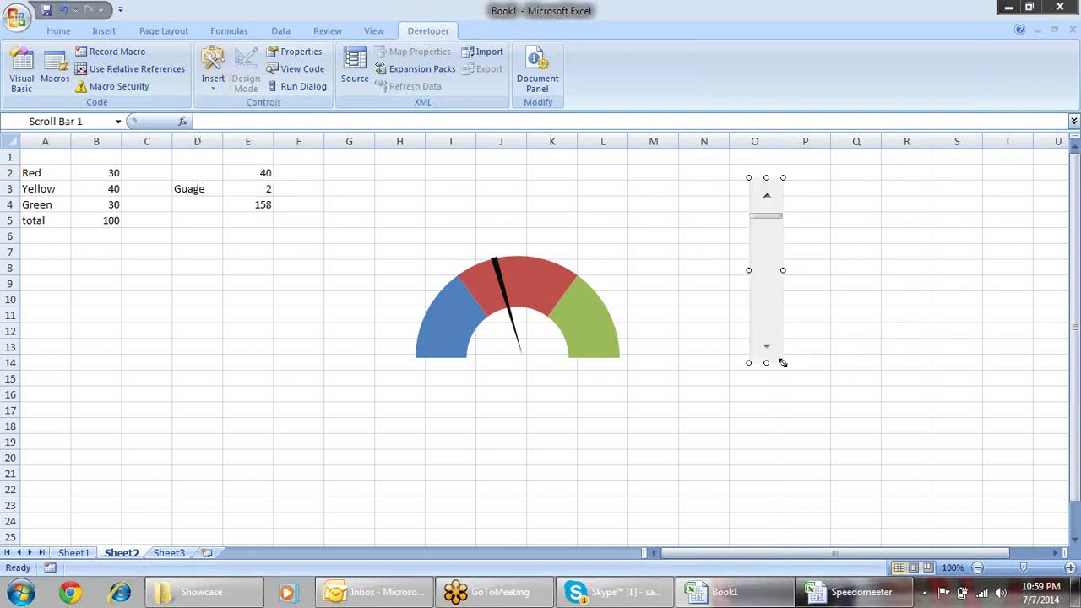
{"action": "right_click", "coordinate": [764, 244]}
- Link the scroll bar to $E$2 with minimum 1, maximum 98, increment 10, then step it up to 98
{"action": "left_click", "coordinate": [806, 361]}
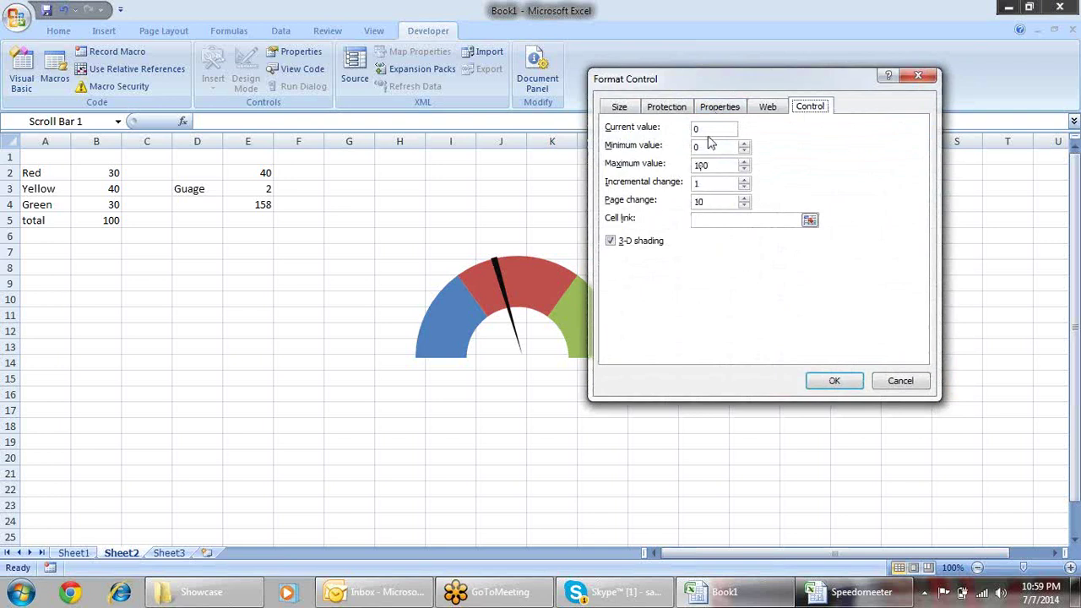
{"action": "left_click_drag", "start_coordinate": [708, 130], "coordinate": [674, 133]}
{"action": "left_click_drag", "start_coordinate": [710, 150], "coordinate": [697, 148]}
{"action": "left_click_drag", "start_coordinate": [714, 170], "coordinate": [697, 173]}
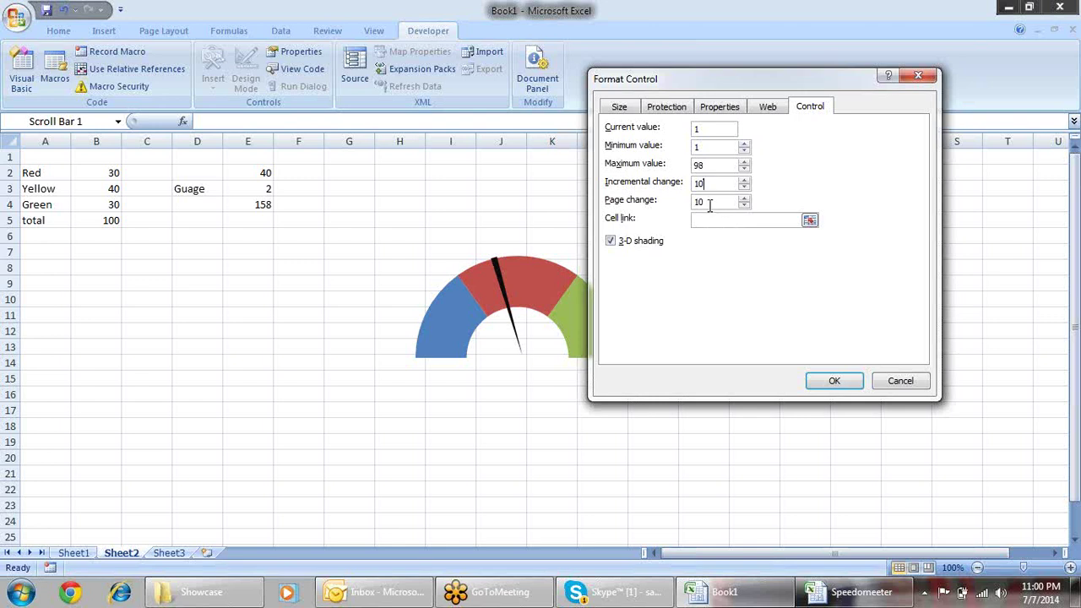
{"action": "left_click", "coordinate": [811, 221]}
{"action": "left_click", "coordinate": [239, 172]}
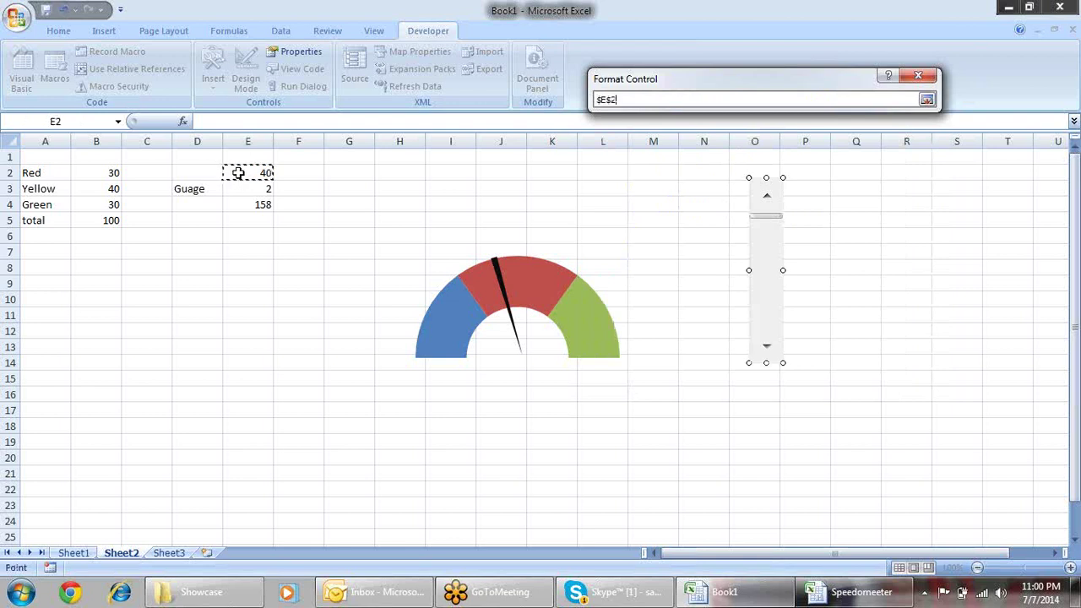
{"action": "key", "text": "Return"}
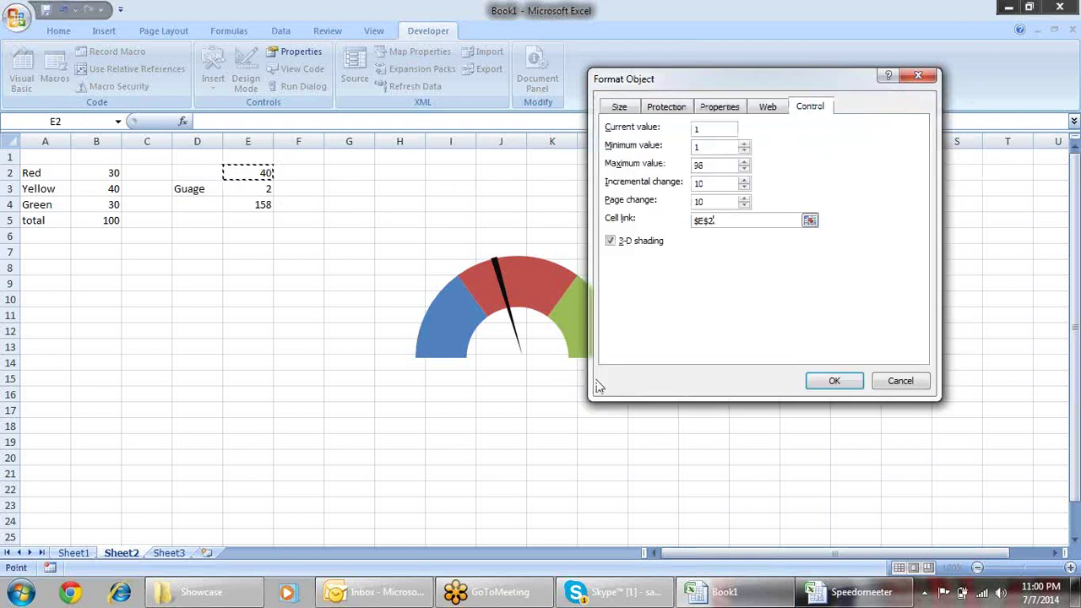
{"action": "left_click", "coordinate": [836, 380]}
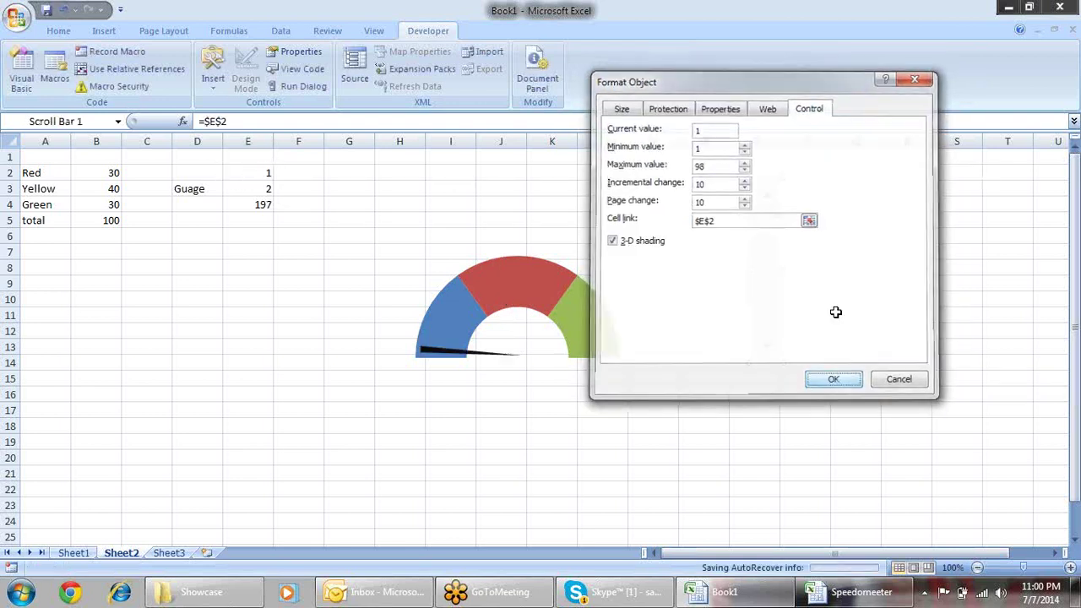
{"action": "left_click", "coordinate": [767, 350]}
{"action": "left_click", "coordinate": [767, 349]}
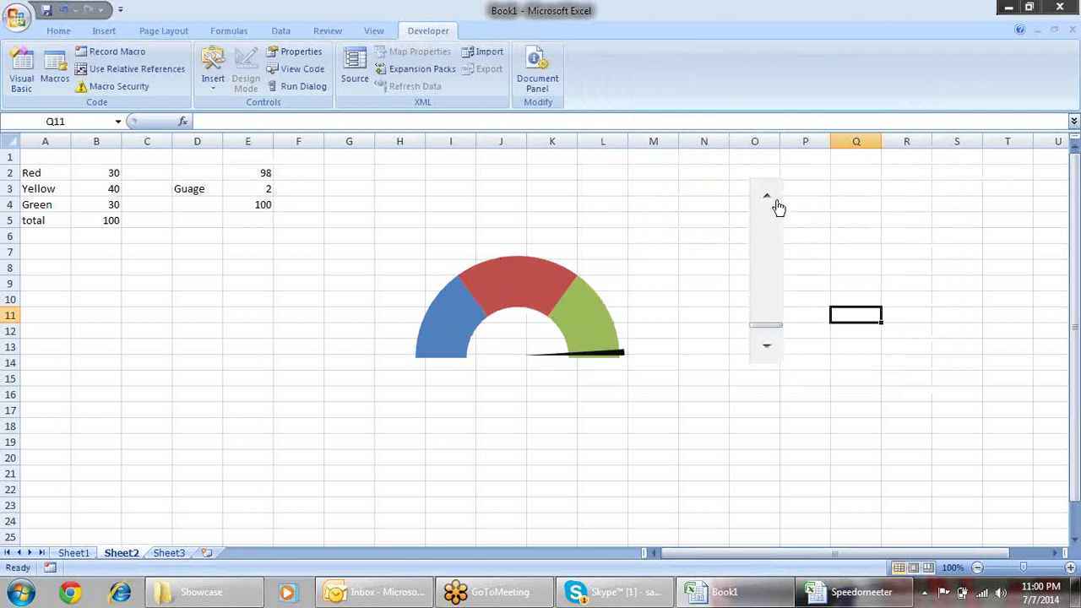
- Sweep the needle with the scroll bar arrows from 98 down to 1 and back to 98
{"action": "left_click", "coordinate": [772, 198]}
{"action": "left_click", "coordinate": [772, 198]}
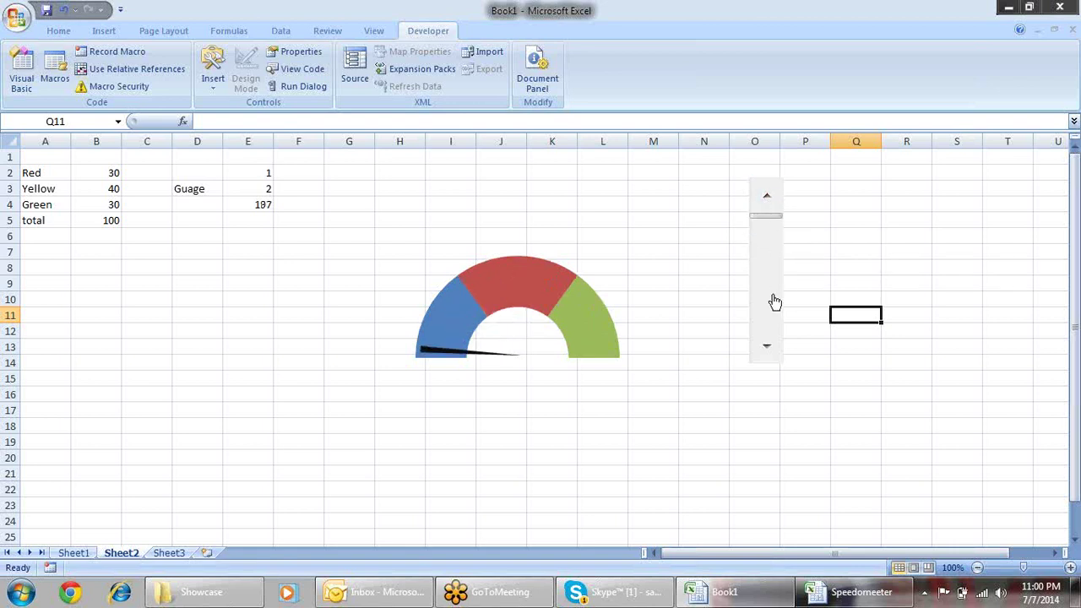
{"action": "left_click", "coordinate": [767, 352]}
{"action": "left_click", "coordinate": [767, 353]}
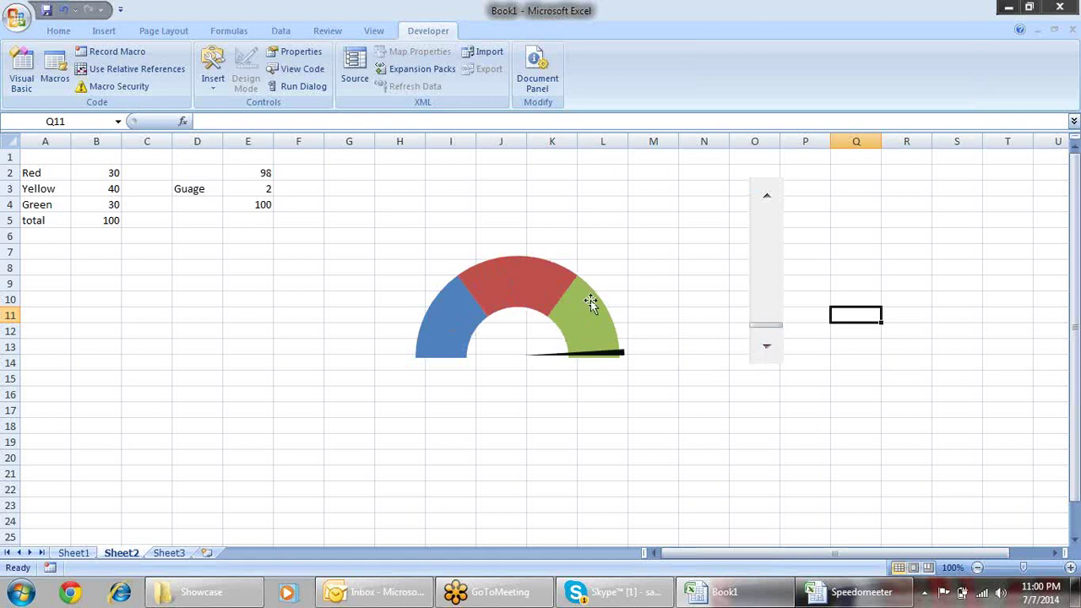
{"action": "left_click", "coordinate": [442, 326]}
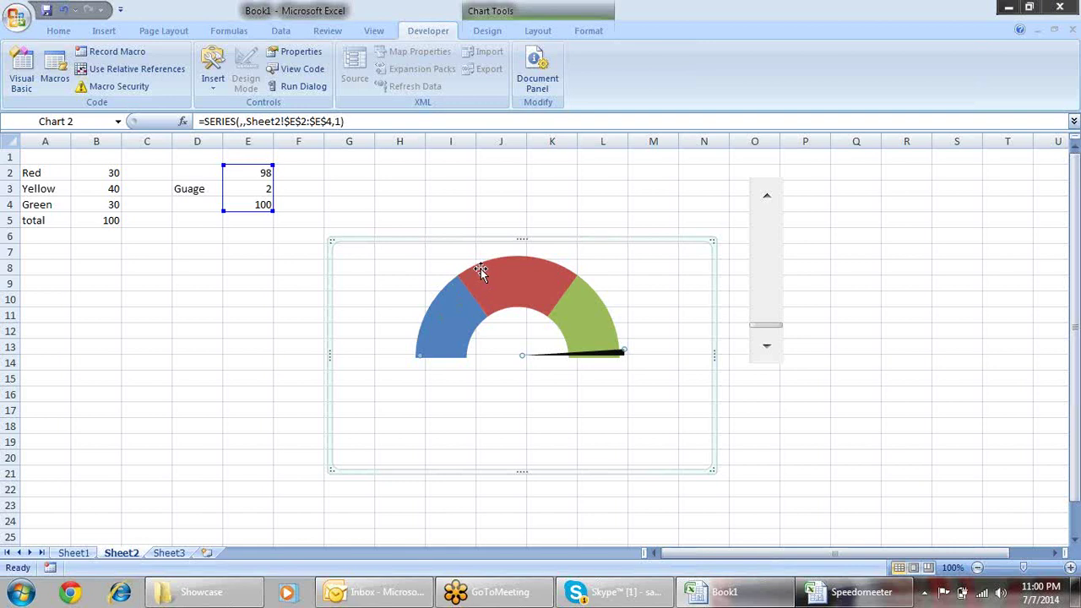
- Move the gauge chart to the upper right and colour its left slice solid red
{"action": "left_click_drag", "start_coordinate": [515, 242], "coordinate": [824, 182]}
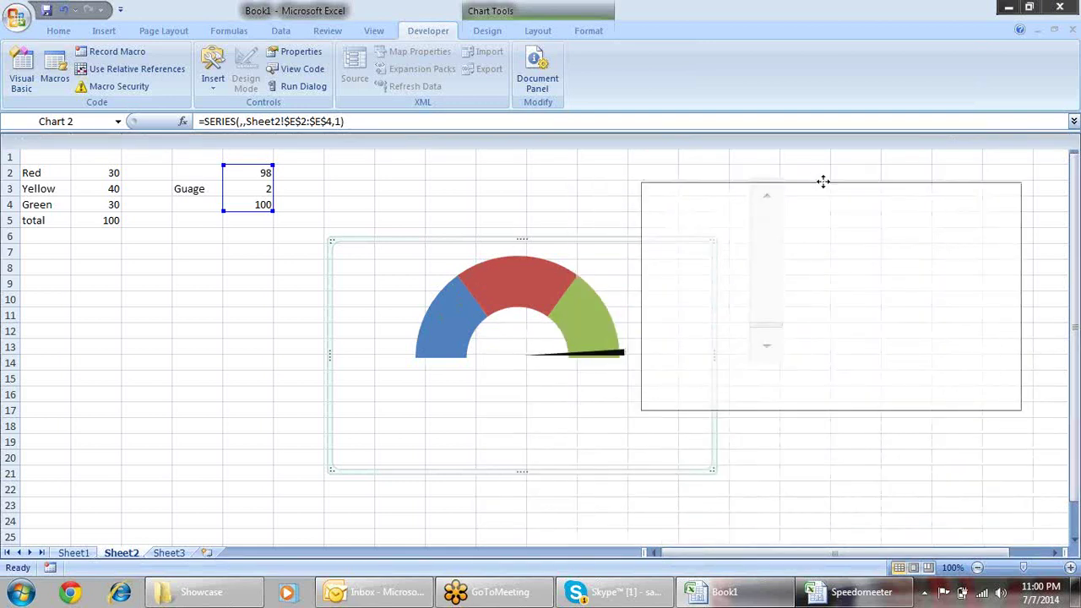
{"action": "left_click", "coordinate": [443, 334]}
{"action": "left_click", "coordinate": [444, 334]}
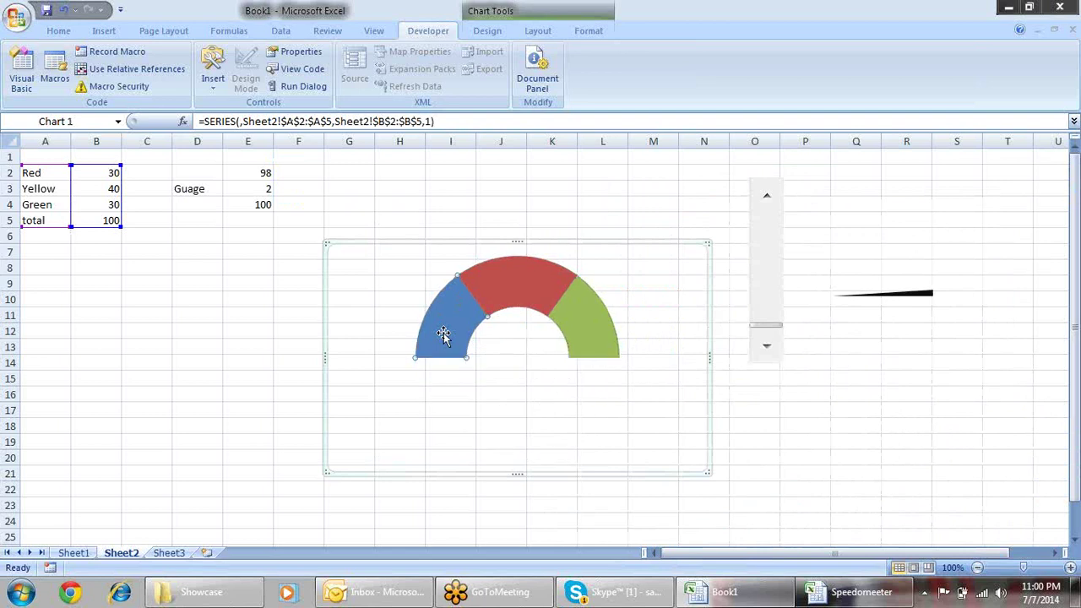
{"action": "right_click", "coordinate": [444, 333]}
{"action": "left_click", "coordinate": [507, 468]}
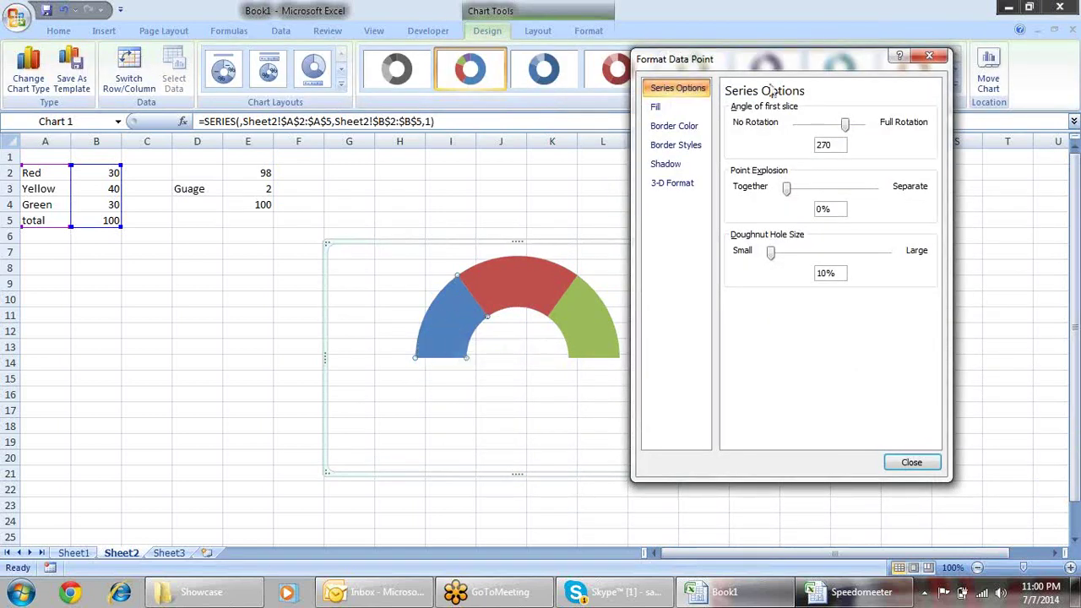
{"action": "left_click", "coordinate": [656, 107]}
{"action": "left_click", "coordinate": [747, 125]}
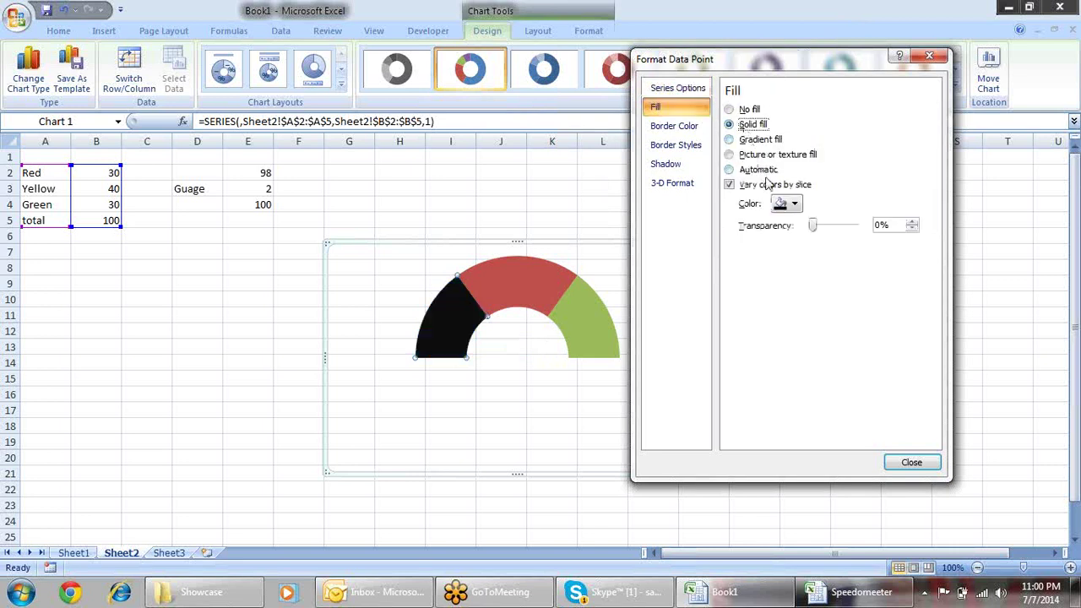
{"action": "left_click", "coordinate": [797, 203]}
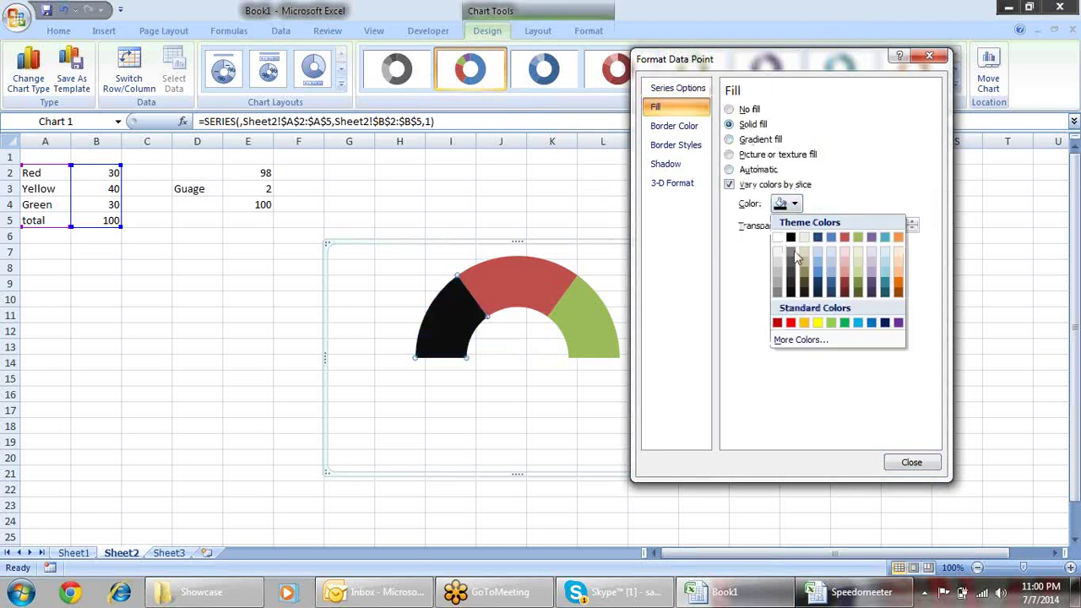
{"action": "left_click", "coordinate": [792, 324]}
- Colour the top slice of the gauge solid yellow
{"action": "left_click", "coordinate": [530, 273]}
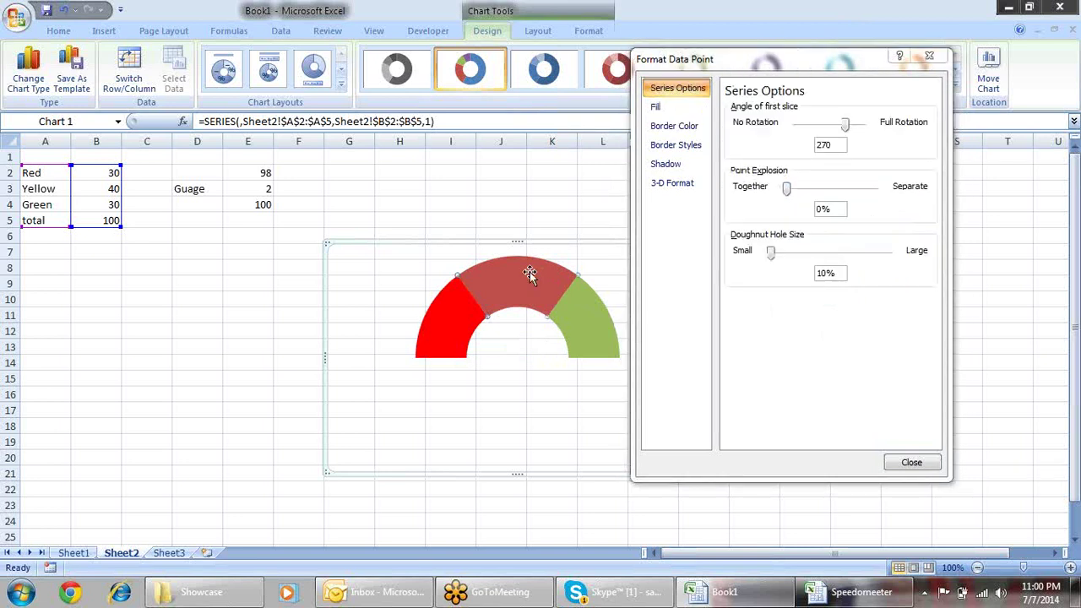
{"action": "left_click", "coordinate": [688, 113]}
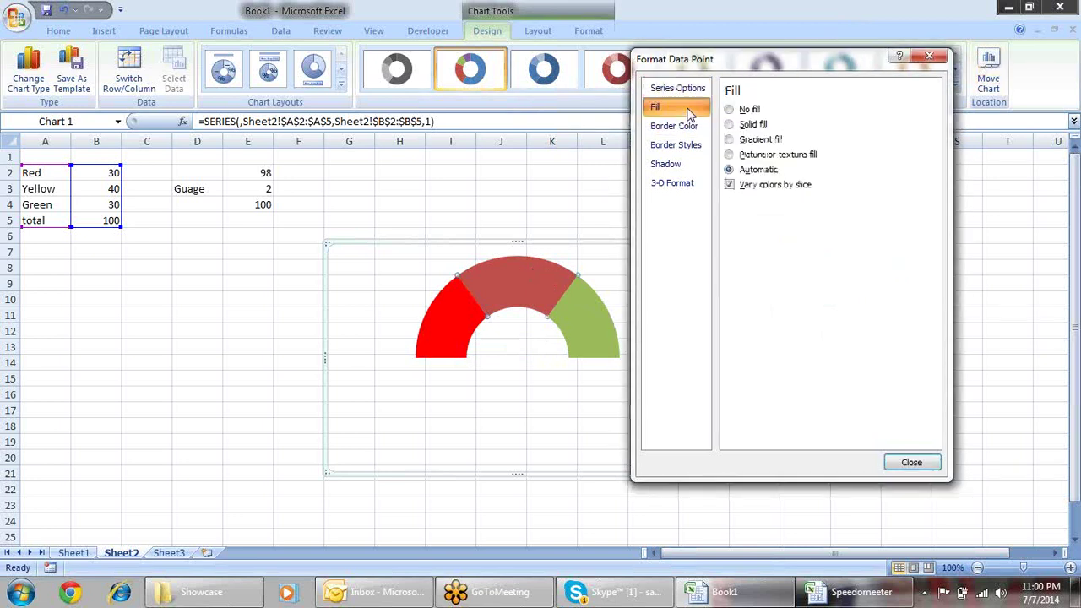
{"action": "left_click", "coordinate": [752, 124]}
{"action": "left_click", "coordinate": [785, 203]}
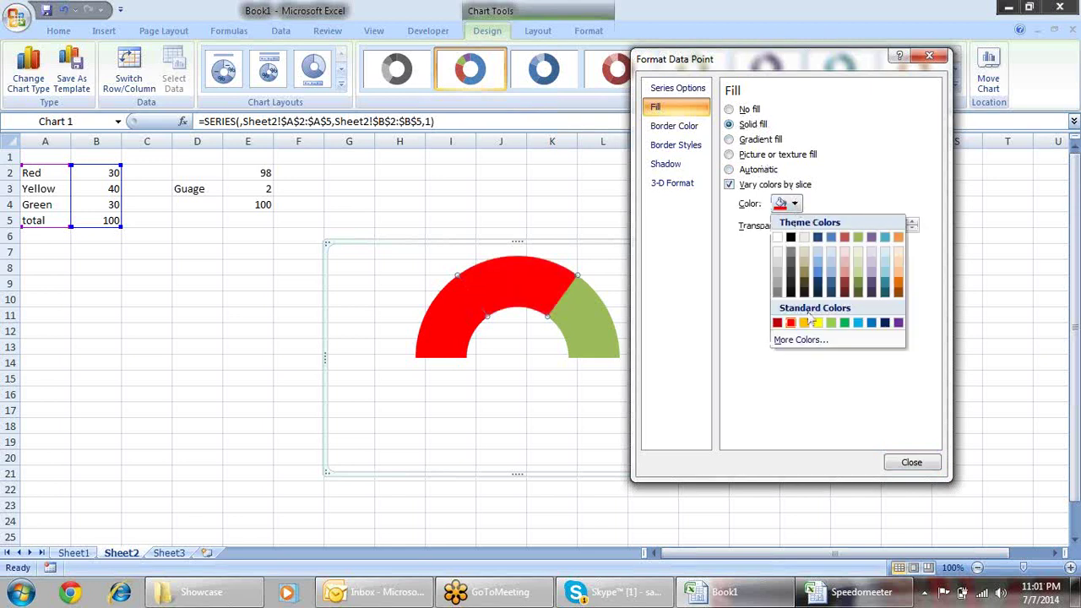
{"action": "left_click", "coordinate": [817, 323]}
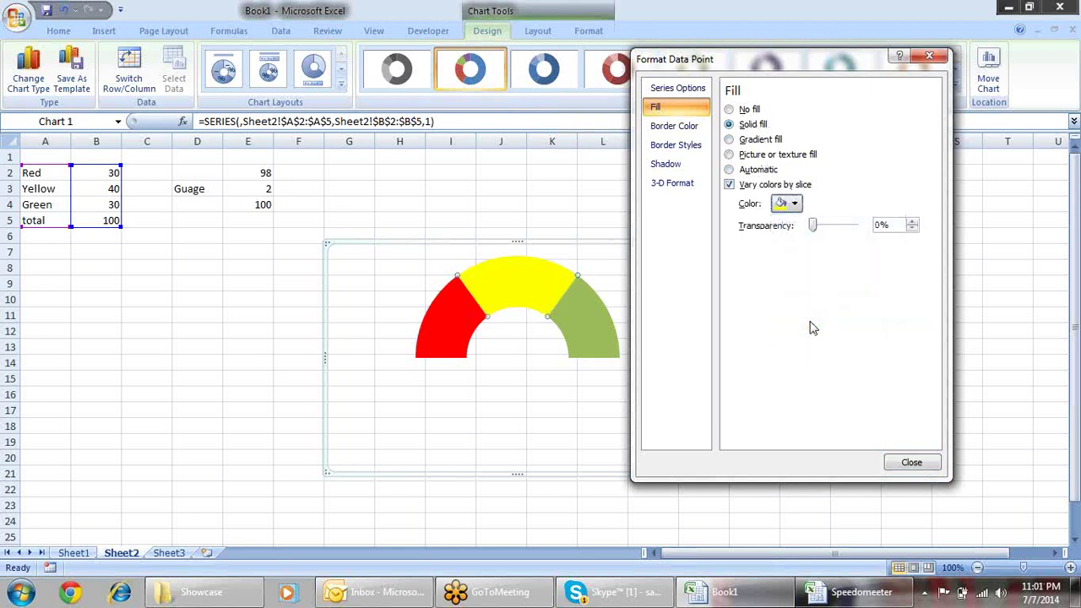
- Colour the right slice solid bright green and close the formatting pane
{"action": "left_click", "coordinate": [560, 306]}
{"action": "left_click", "coordinate": [668, 107]}
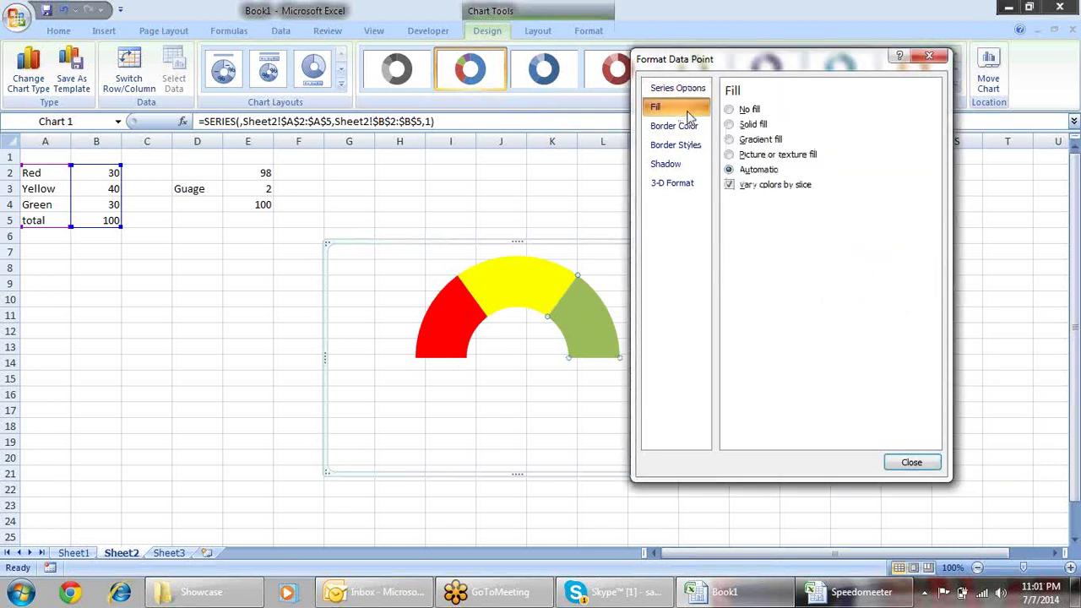
{"action": "left_click", "coordinate": [752, 124]}
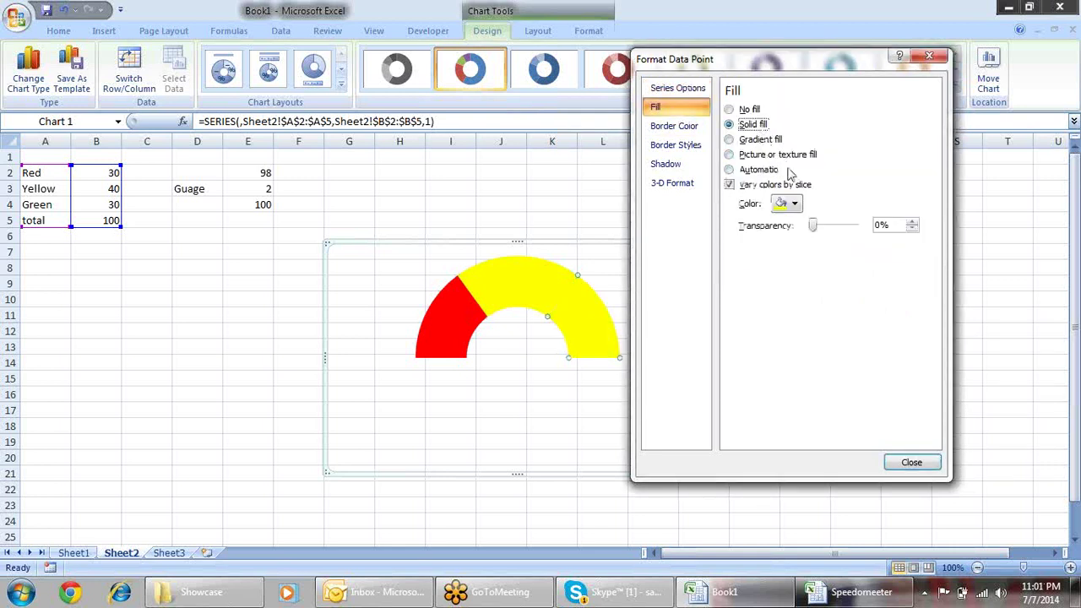
{"action": "left_click", "coordinate": [795, 203]}
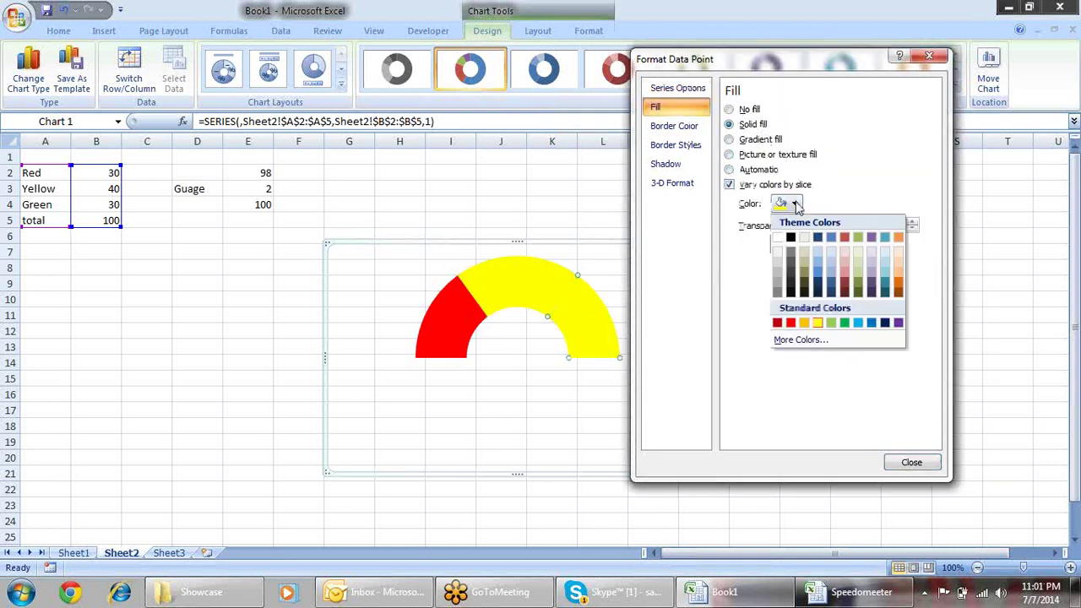
{"action": "left_click", "coordinate": [845, 323]}
{"action": "left_click", "coordinate": [909, 462]}
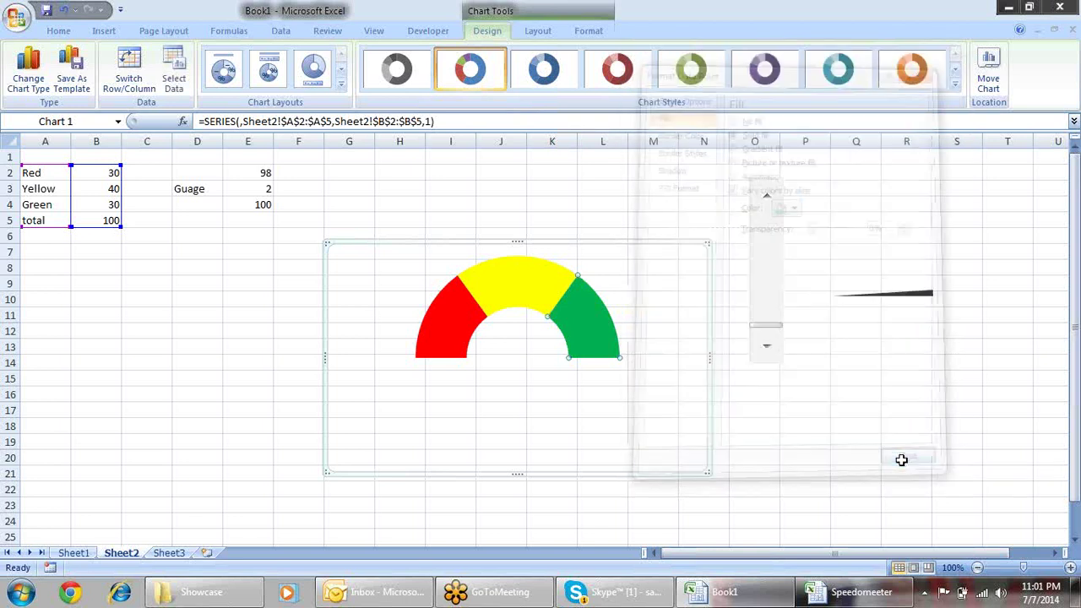
{"action": "left_click", "coordinate": [893, 334]}
{"action": "left_click", "coordinate": [894, 335]}
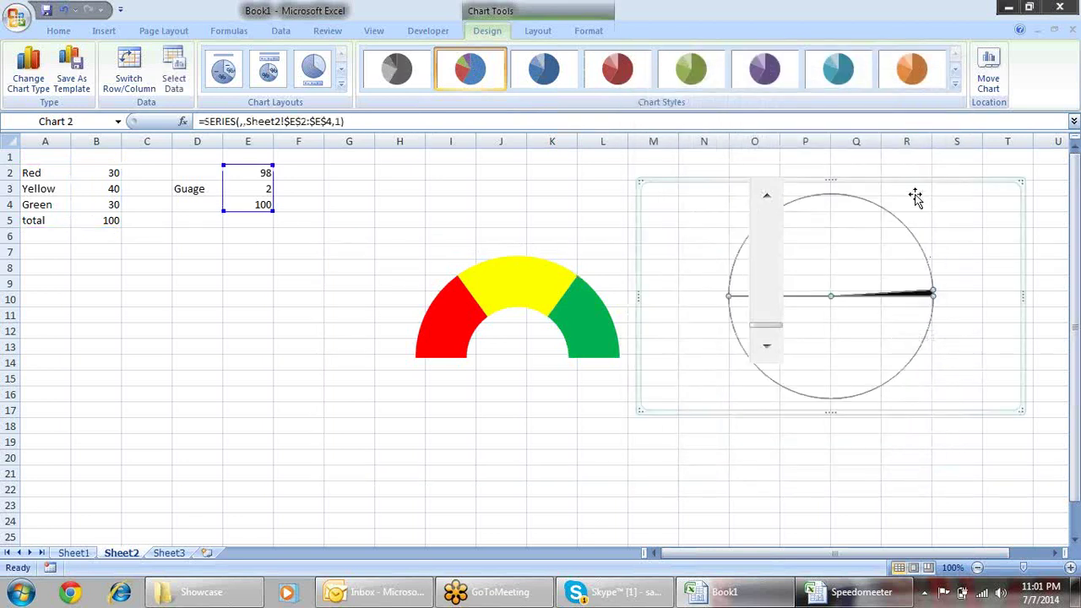
- Overlay the needle chart on the coloured arc and step E2 down to 38 with the scroll bar
{"action": "mouse_move", "coordinate": [811, 200]}
{"action": "left_mouse_down"}
{"action": "mouse_move", "coordinate": [625, 215]}
{"action": "mouse_move", "coordinate": [568, 240]}
{"action": "left_mouse_up"}
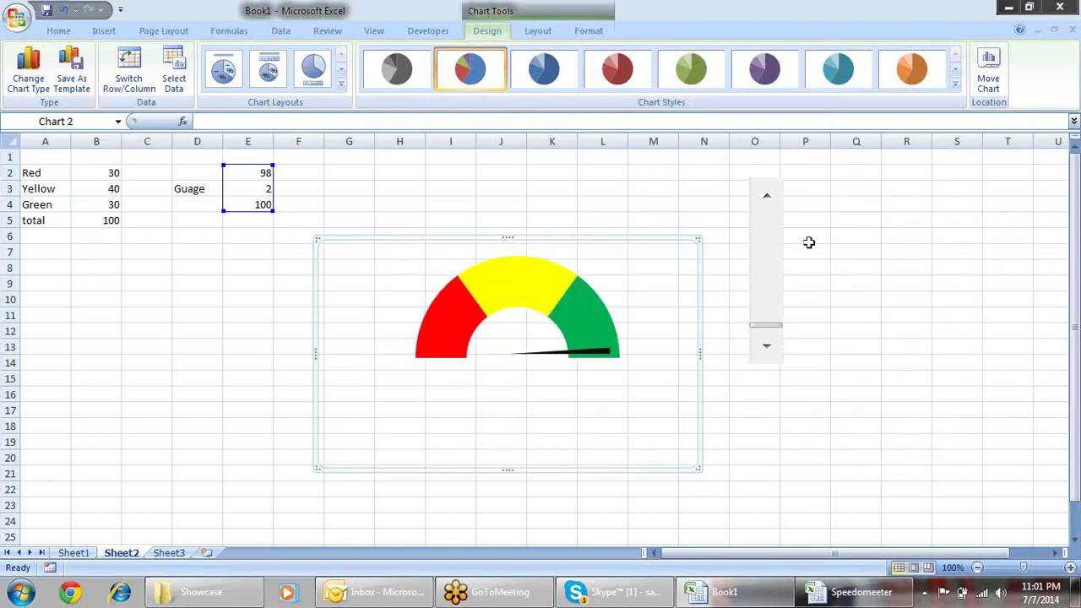
{"action": "left_click", "coordinate": [901, 284]}
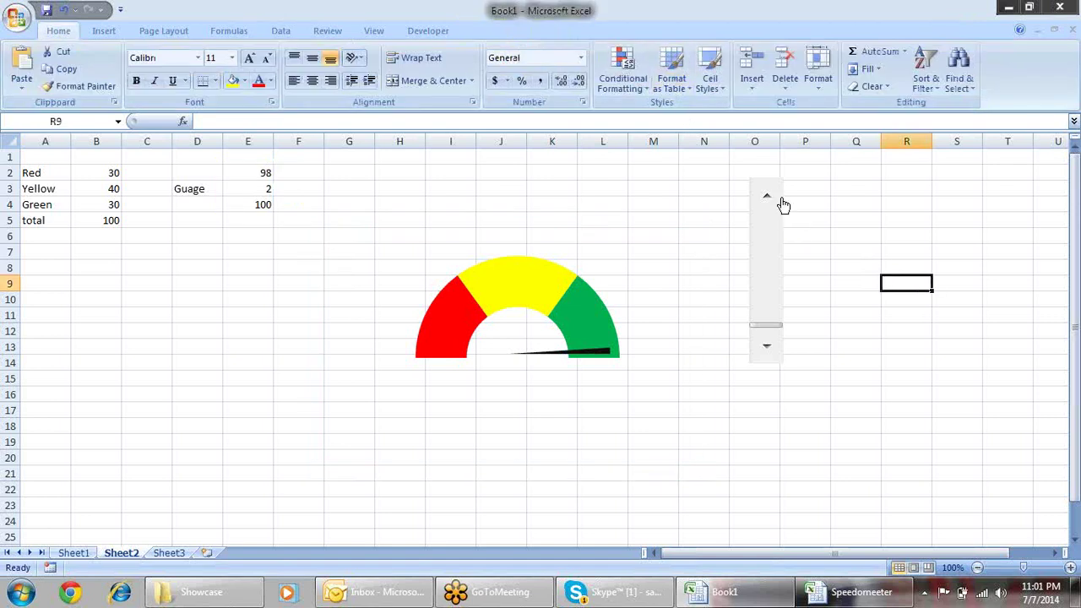
{"action": "left_click", "coordinate": [767, 199]}
{"action": "left_click", "coordinate": [767, 201]}
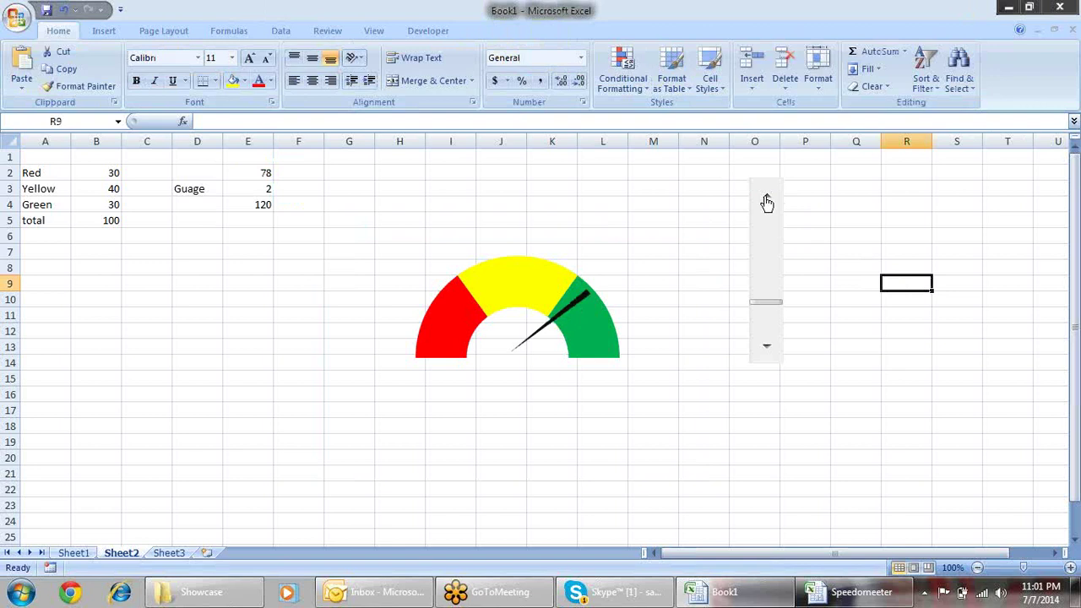
{"action": "left_click", "coordinate": [767, 201]}
{"action": "left_click", "coordinate": [767, 201]}
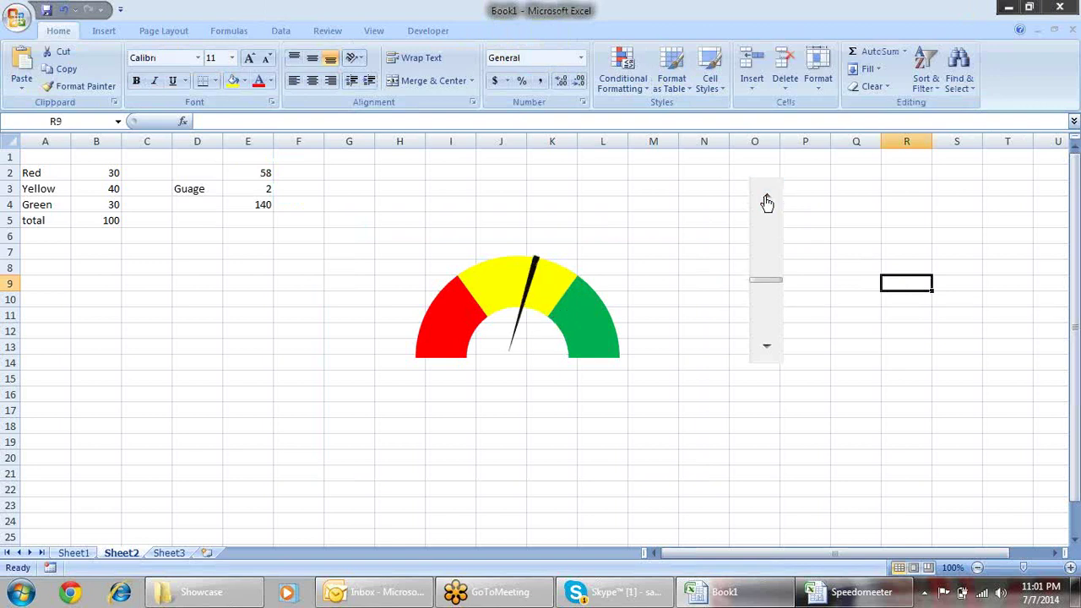
{"action": "left_click", "coordinate": [766, 201]}
{"action": "left_click", "coordinate": [766, 201]}
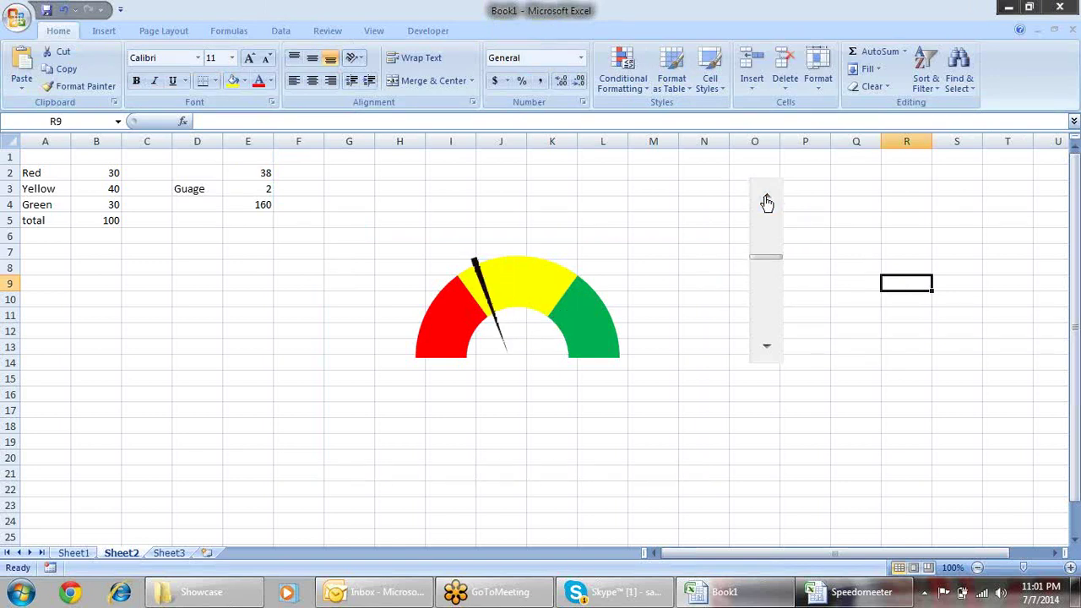
- Nudge the needle chart slightly right to align it with the gauge
{"action": "left_click", "coordinate": [573, 246]}
{"action": "left_click_drag", "start_coordinate": [572, 236], "coordinate": [584, 244]}
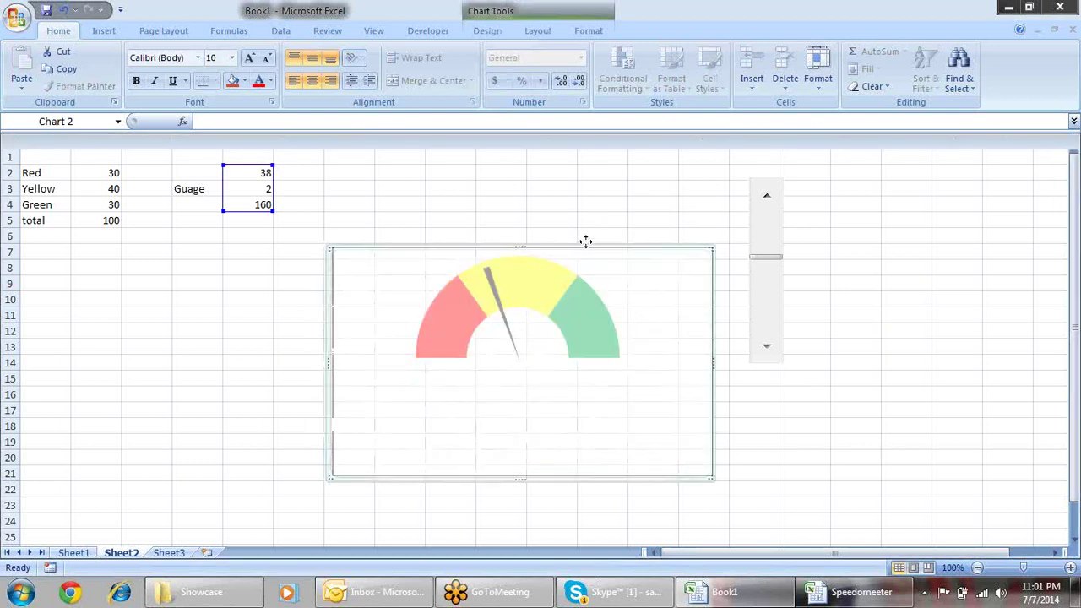
{"action": "left_click_drag", "start_coordinate": [584, 245], "coordinate": [588, 245]}
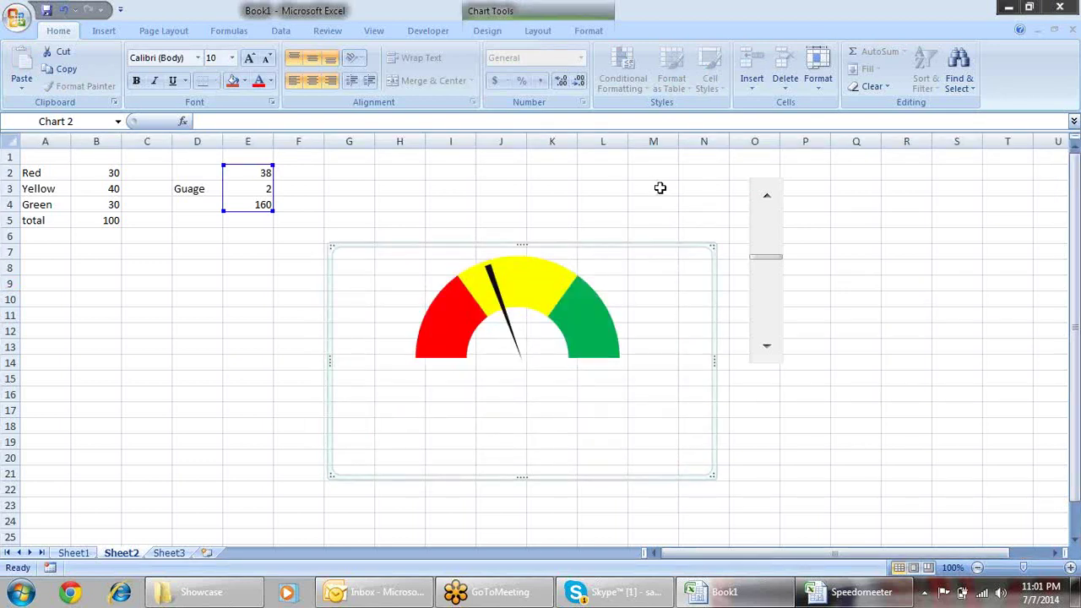
- Review the formulas in B5, E4, E3 and E2 that drive the gauge
{"action": "left_click", "coordinate": [913, 209]}
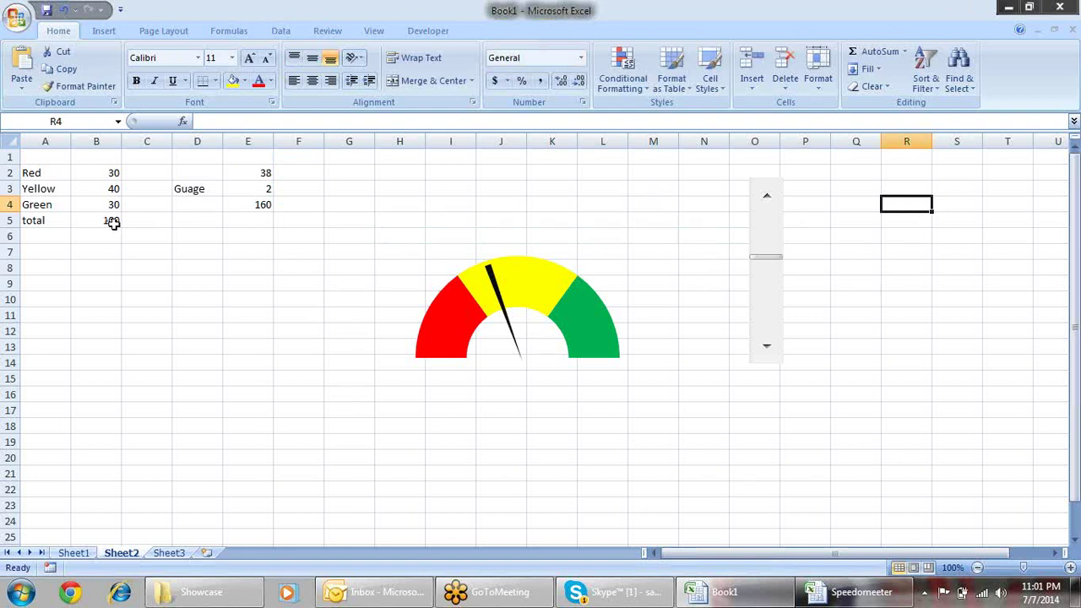
{"action": "left_click", "coordinate": [113, 222]}
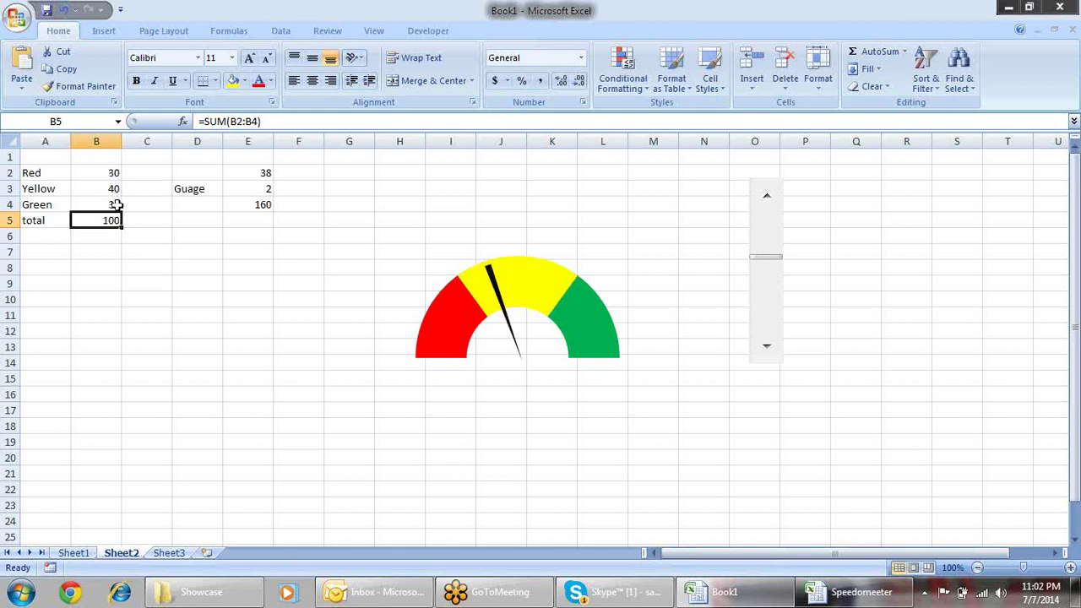
{"action": "left_click", "coordinate": [450, 324]}
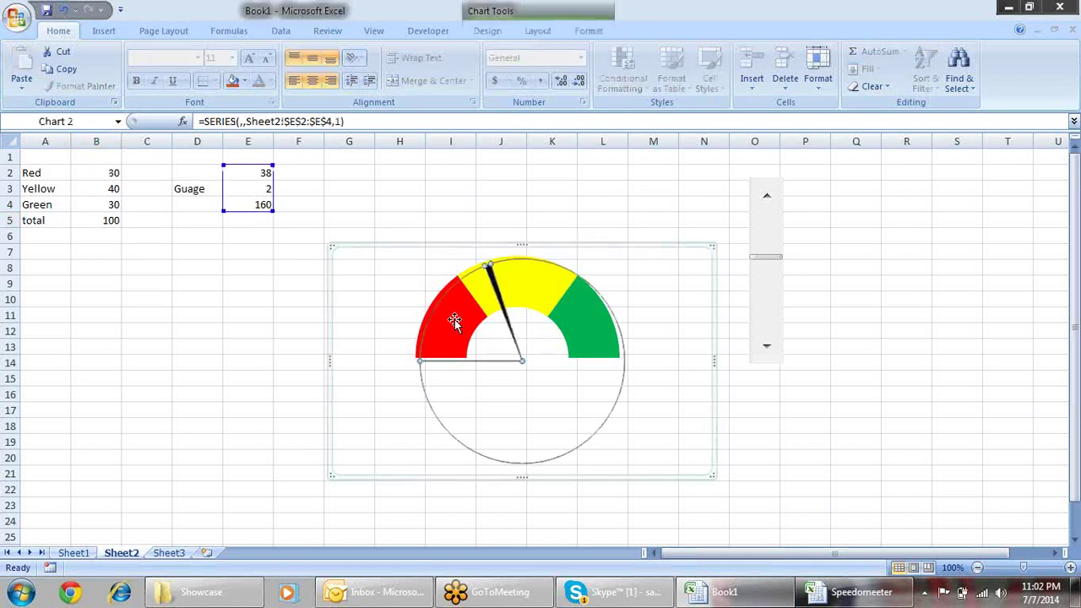
{"action": "left_click", "coordinate": [451, 202]}
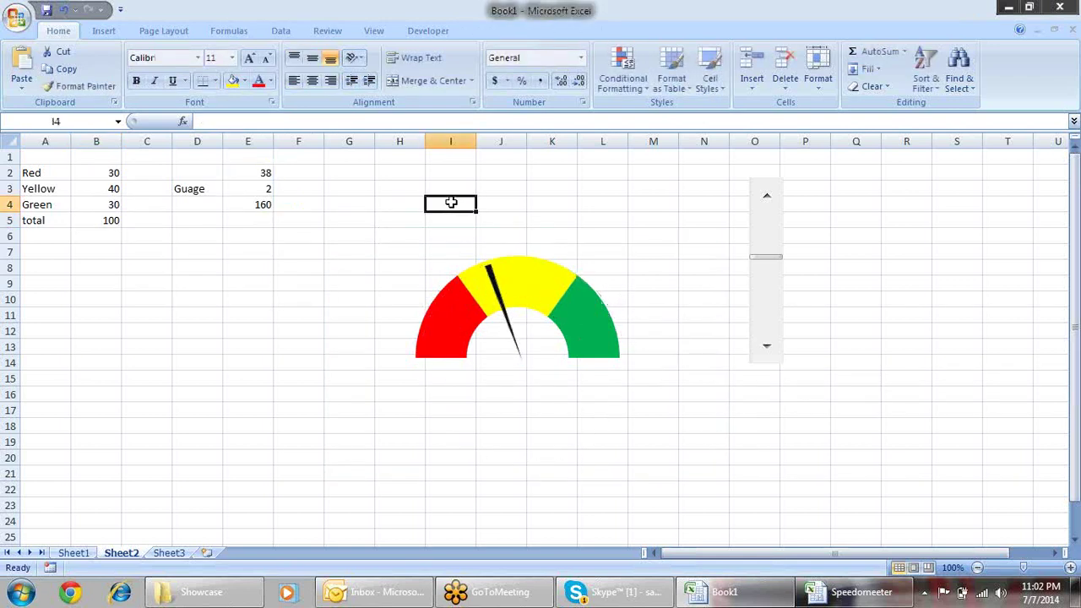
{"action": "left_click", "coordinate": [267, 205]}
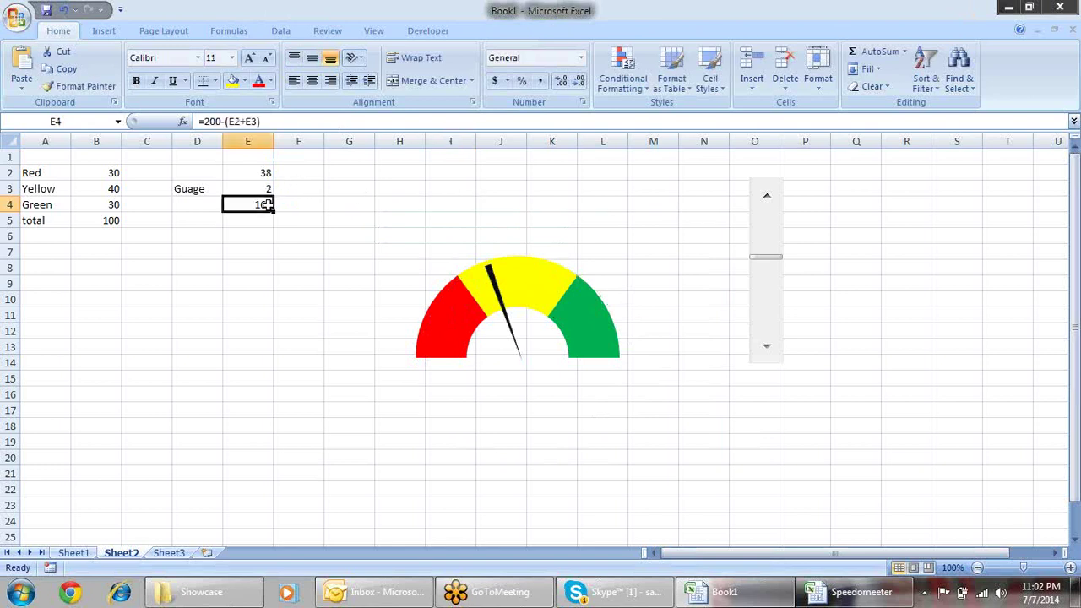
{"action": "left_click", "coordinate": [118, 219]}
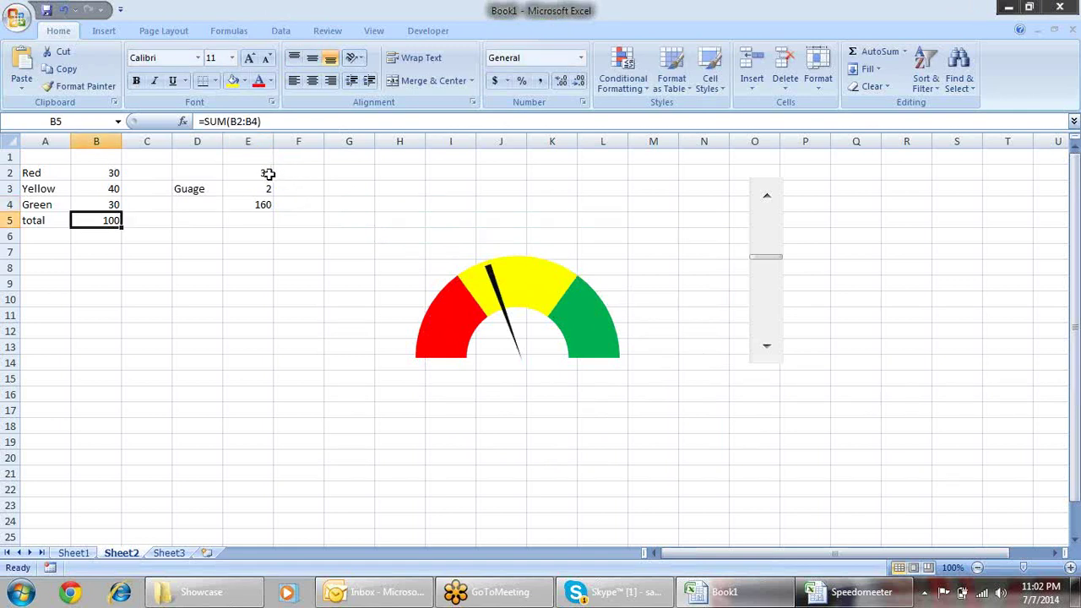
{"action": "left_click", "coordinate": [272, 190]}
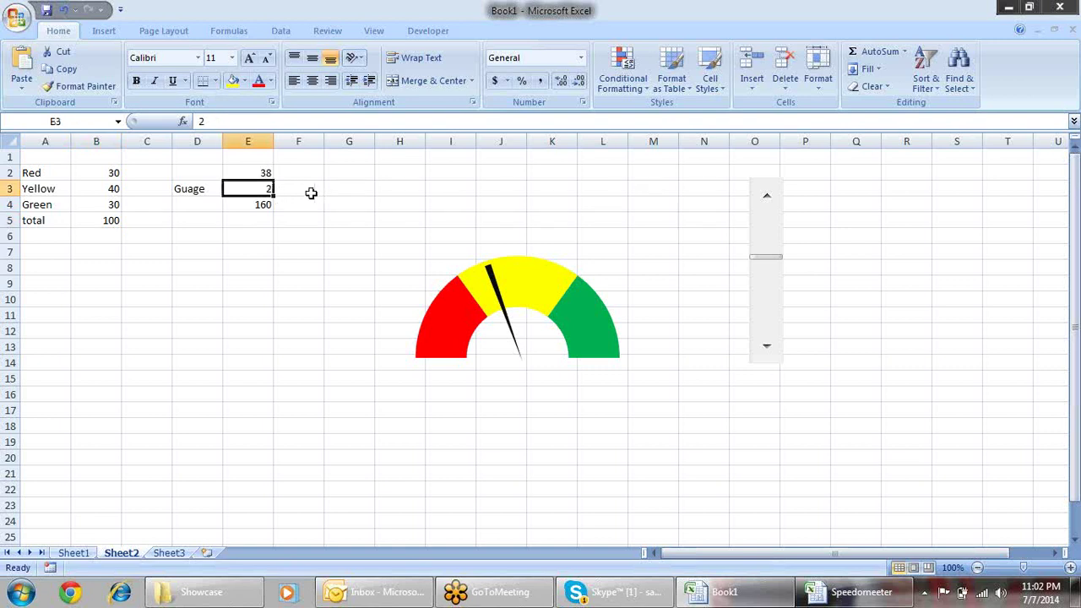
{"action": "left_click", "coordinate": [264, 170]}
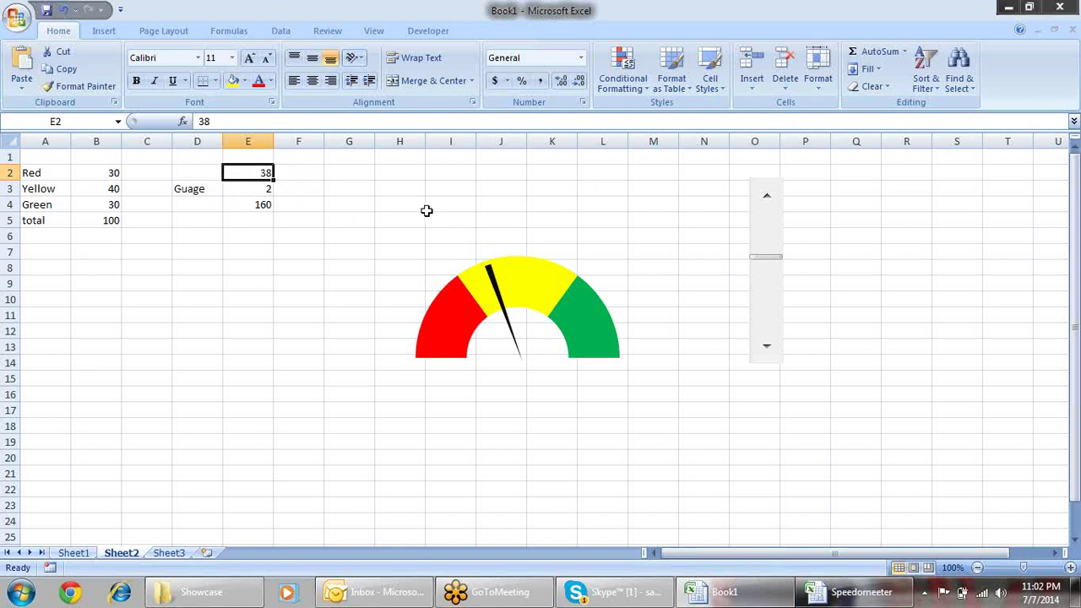
- Use the scroll bar to swing the needle into red, yellow, then back to red at 21
{"action": "left_click", "coordinate": [778, 197]}
{"action": "left_click", "coordinate": [778, 355]}
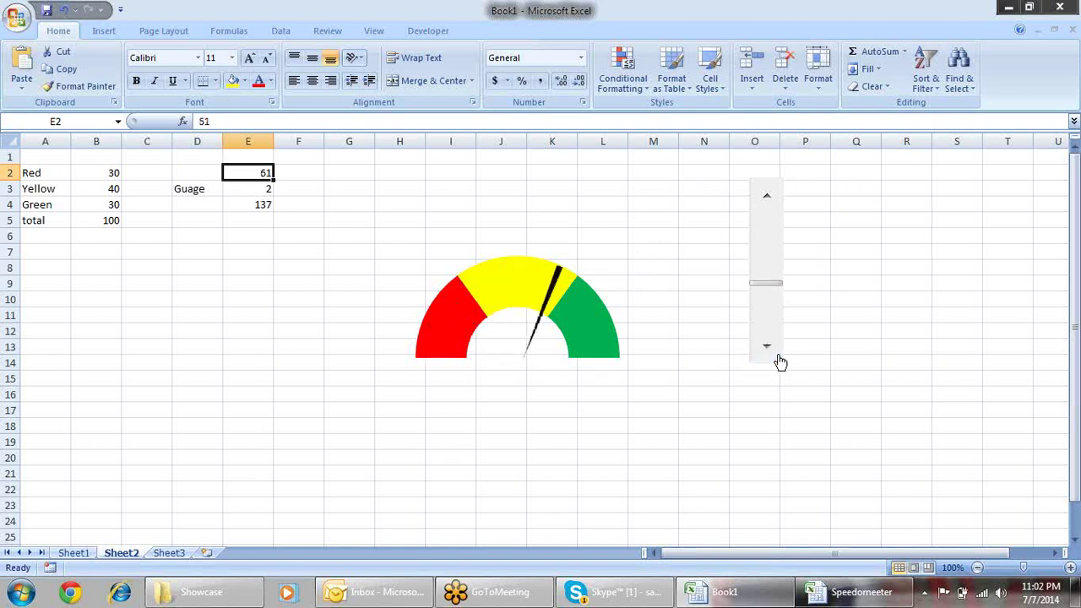
{"action": "left_click", "coordinate": [767, 207]}
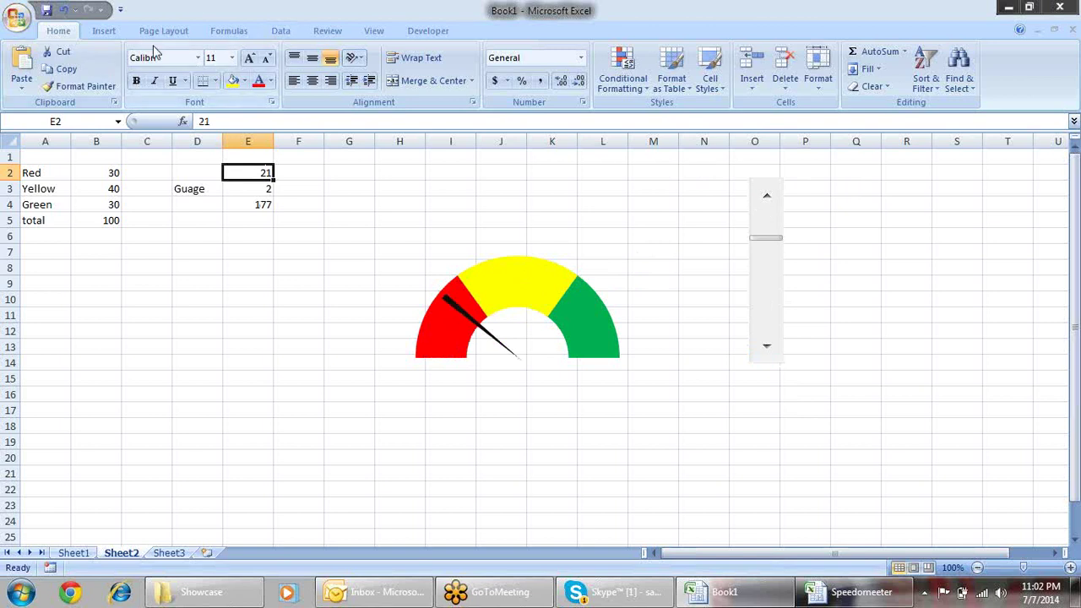
- Draw an oval shape covering the whole gauge
{"action": "left_click", "coordinate": [105, 32]}
{"action": "left_click", "coordinate": [175, 80]}
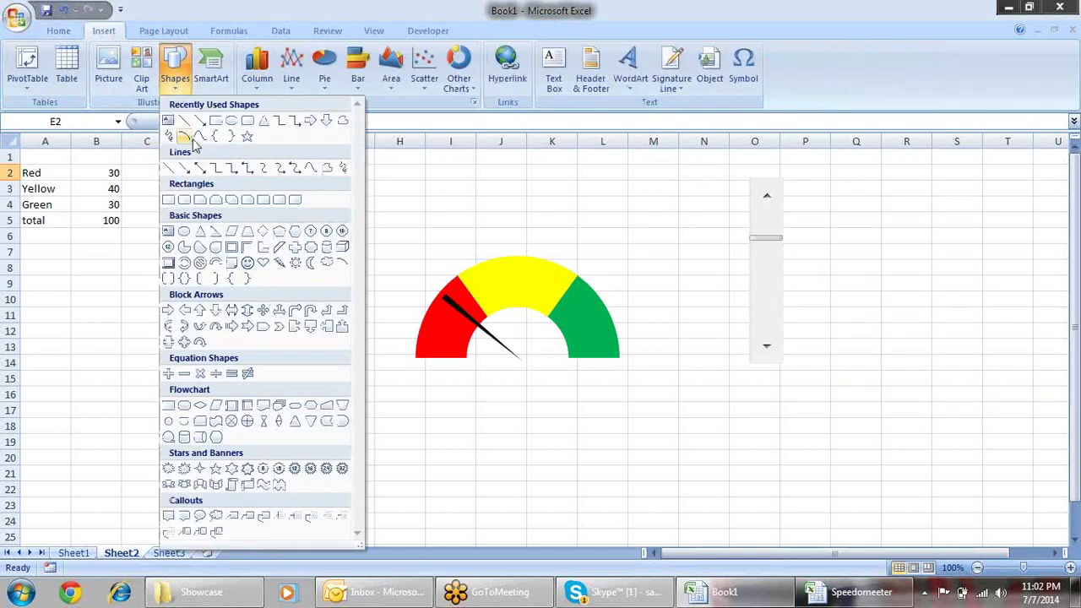
{"action": "left_click", "coordinate": [239, 123]}
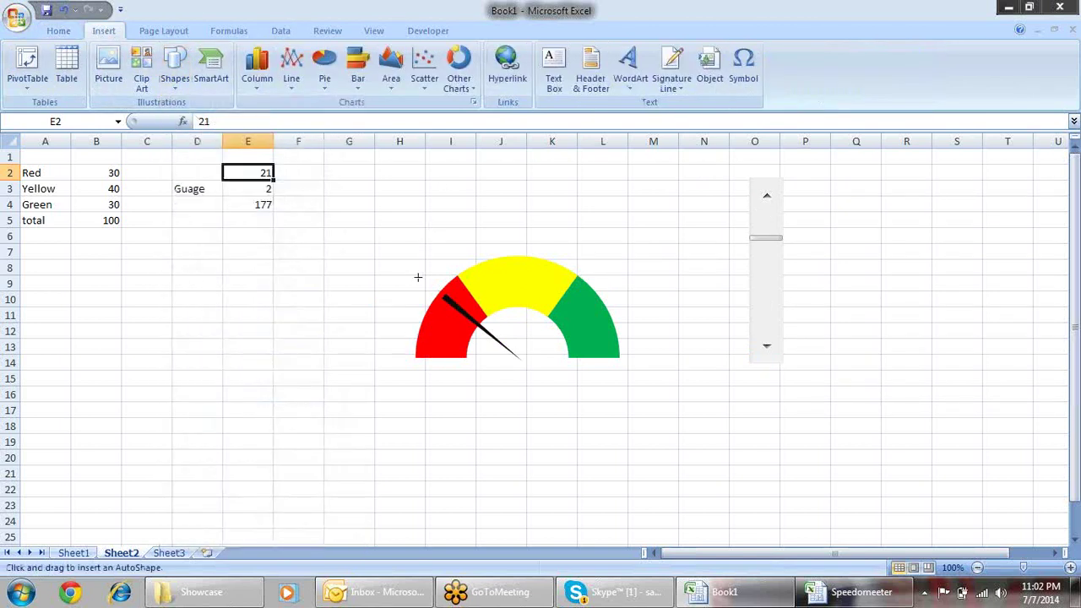
{"action": "mouse_move", "coordinate": [408, 257]}
{"action": "left_mouse_down"}
{"action": "mouse_move", "coordinate": [630, 465]}
{"action": "mouse_move", "coordinate": [626, 453]}
{"action": "left_mouse_up"}
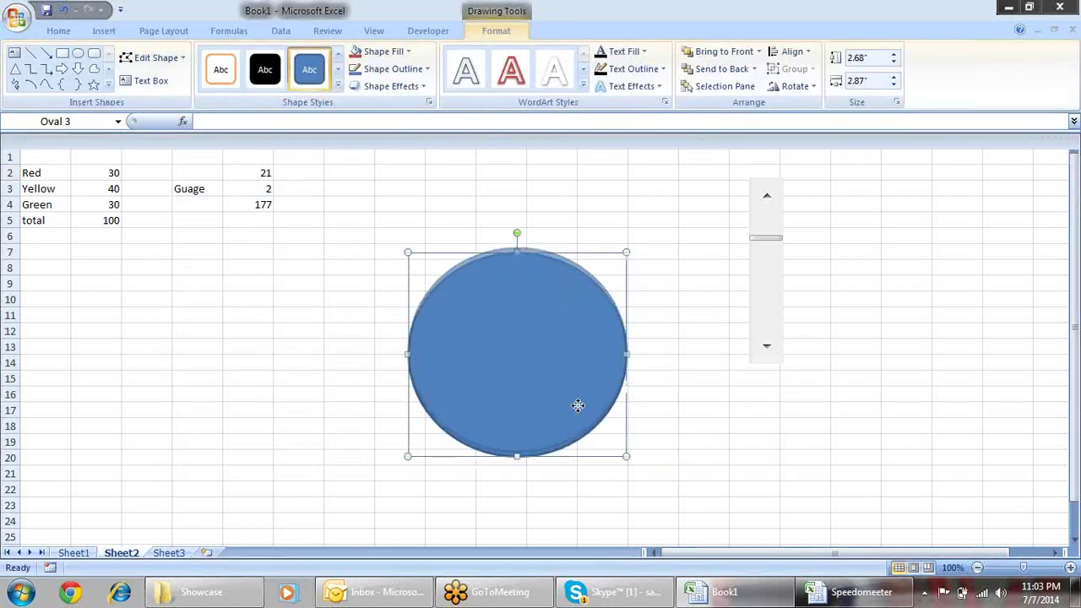
- Apply the pink Subtle Effect – Accent 2 style and a 6 pt outline to the oval
{"action": "left_click", "coordinate": [338, 86]}
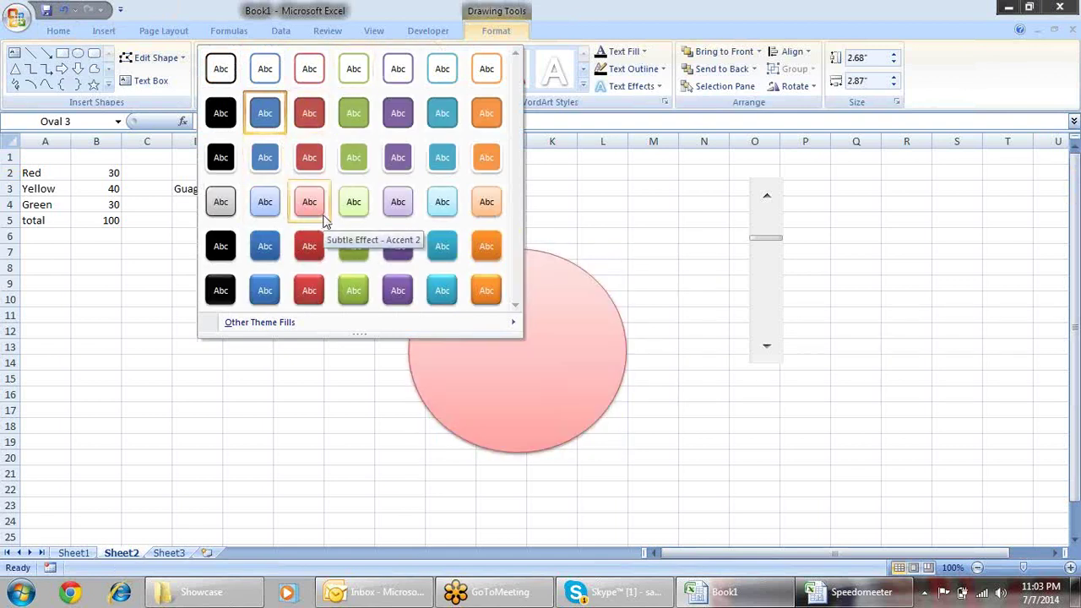
{"action": "left_click", "coordinate": [326, 215]}
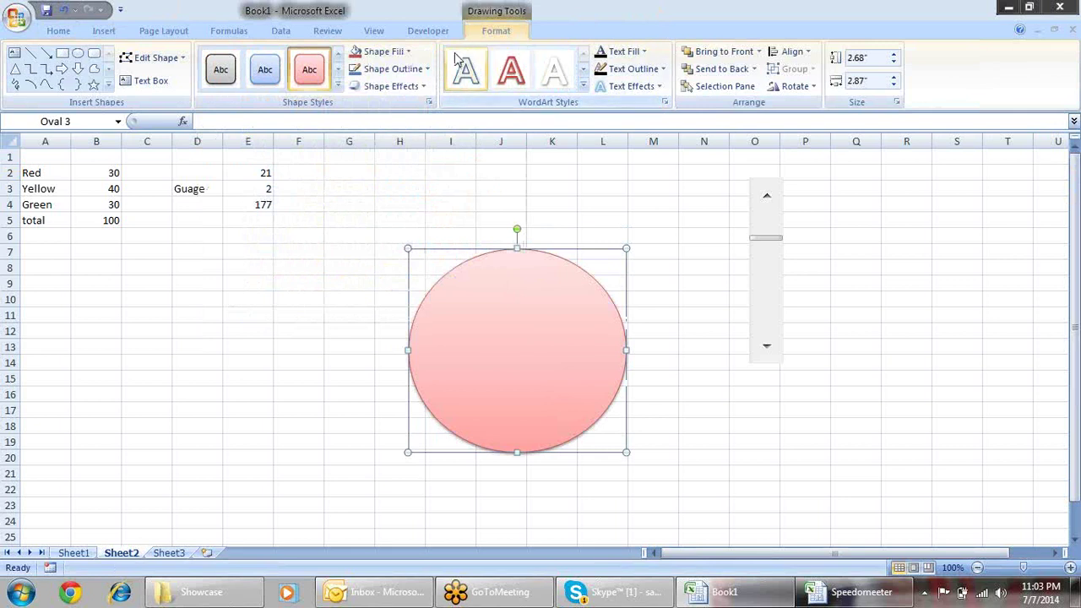
{"action": "left_click", "coordinate": [426, 69]}
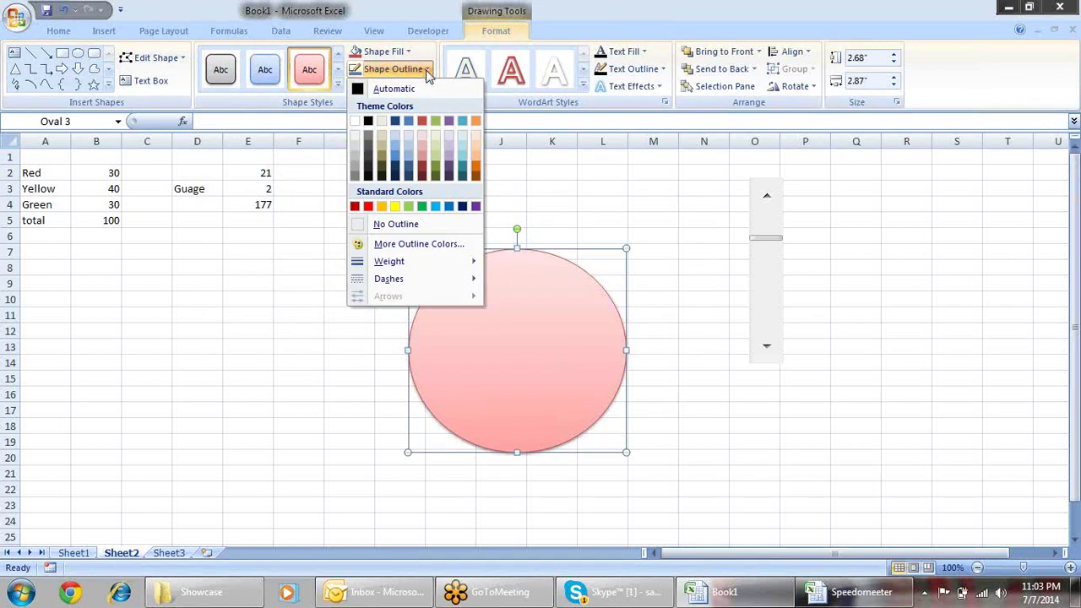
{"action": "mouse_move", "coordinate": [452, 264]}
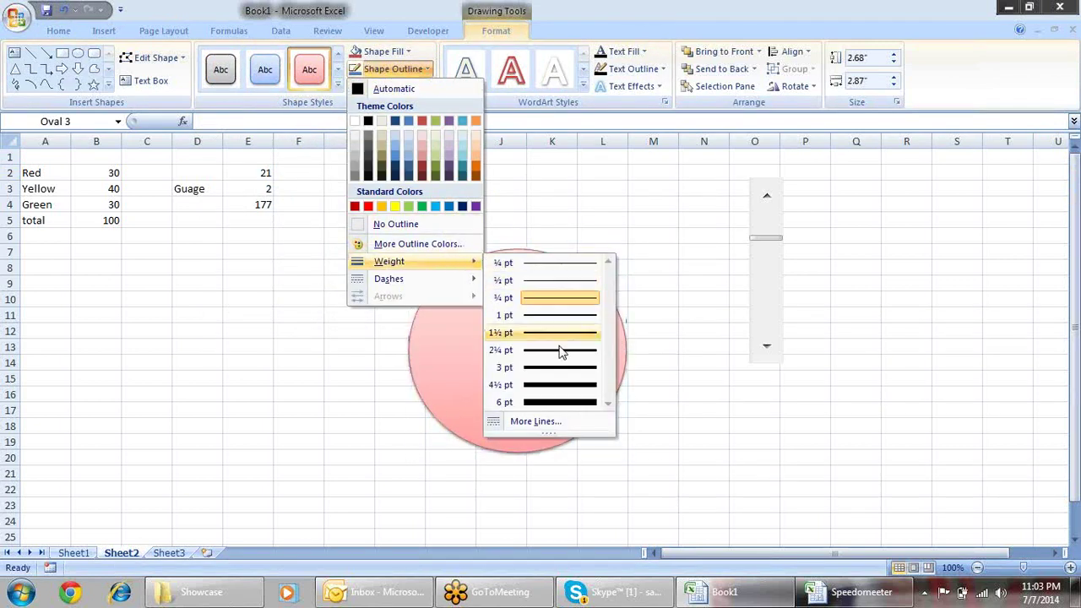
{"action": "left_click", "coordinate": [555, 403]}
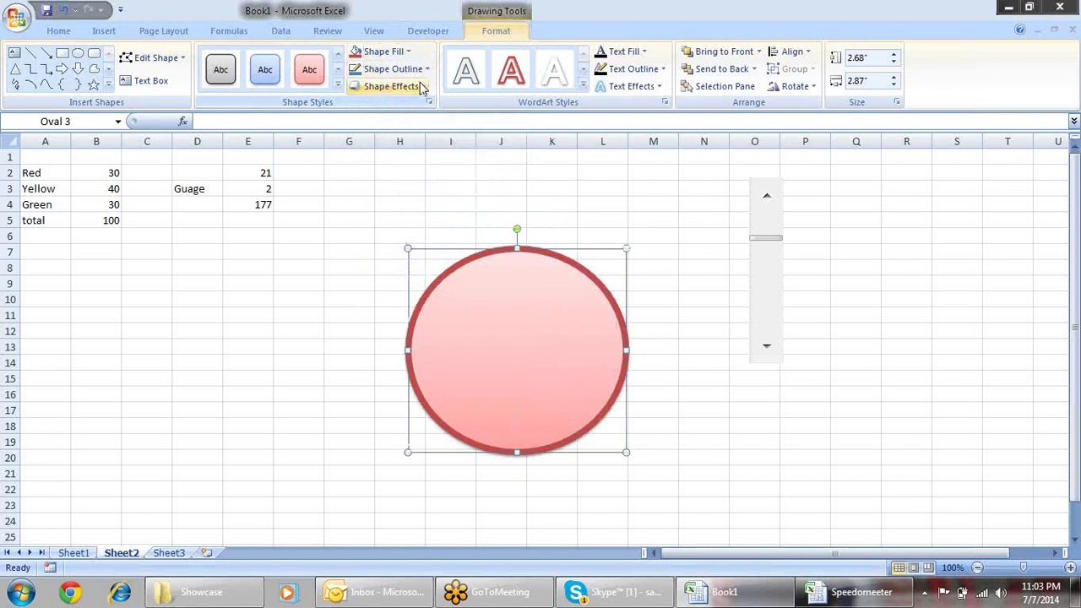
- Give the oval a red glow and a bevelled 3-D preset, then send it behind the gauge
{"action": "left_click", "coordinate": [422, 86]}
{"action": "mouse_move", "coordinate": [428, 218]}
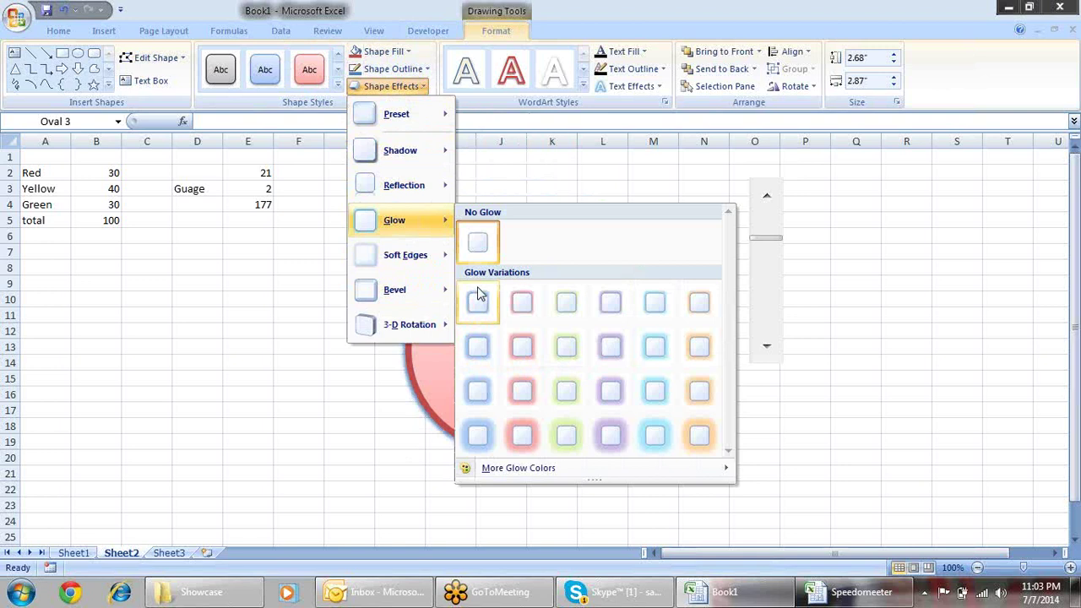
{"action": "left_click", "coordinate": [533, 348]}
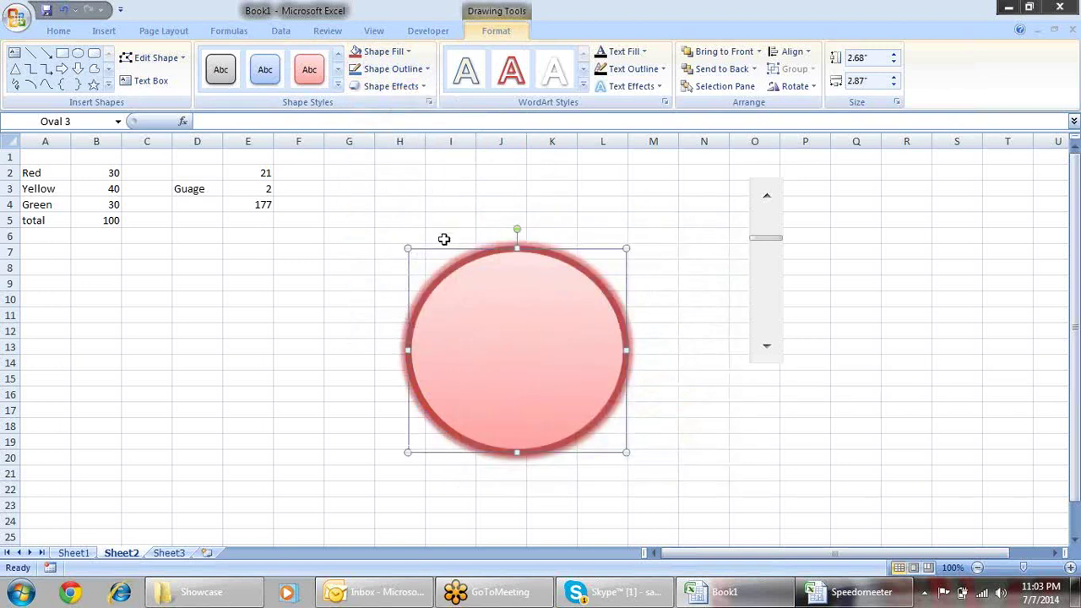
{"action": "left_click", "coordinate": [425, 90]}
{"action": "mouse_move", "coordinate": [415, 110]}
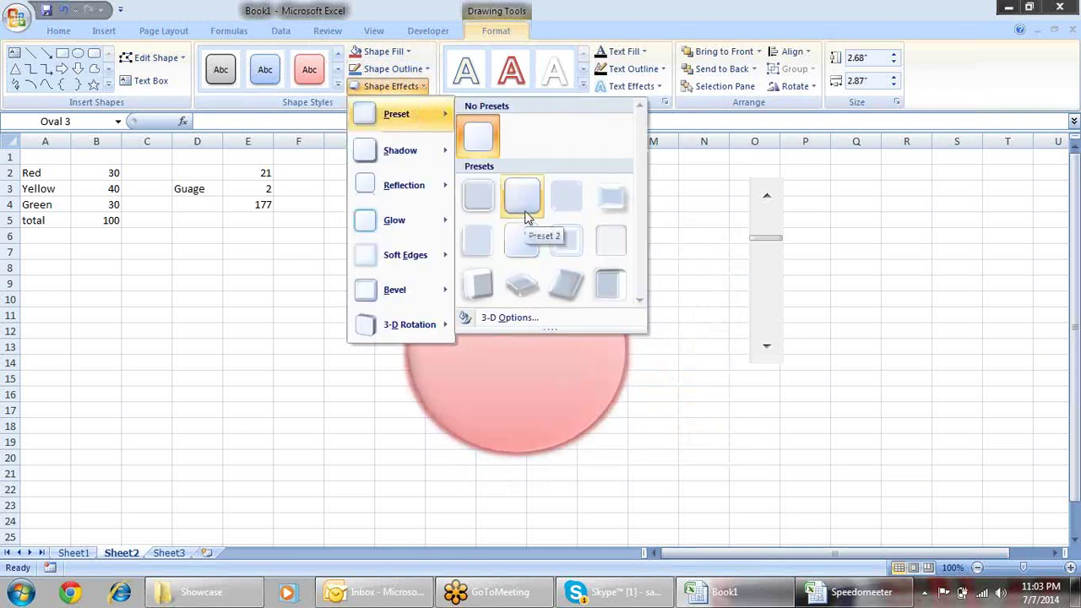
{"action": "left_click", "coordinate": [559, 241]}
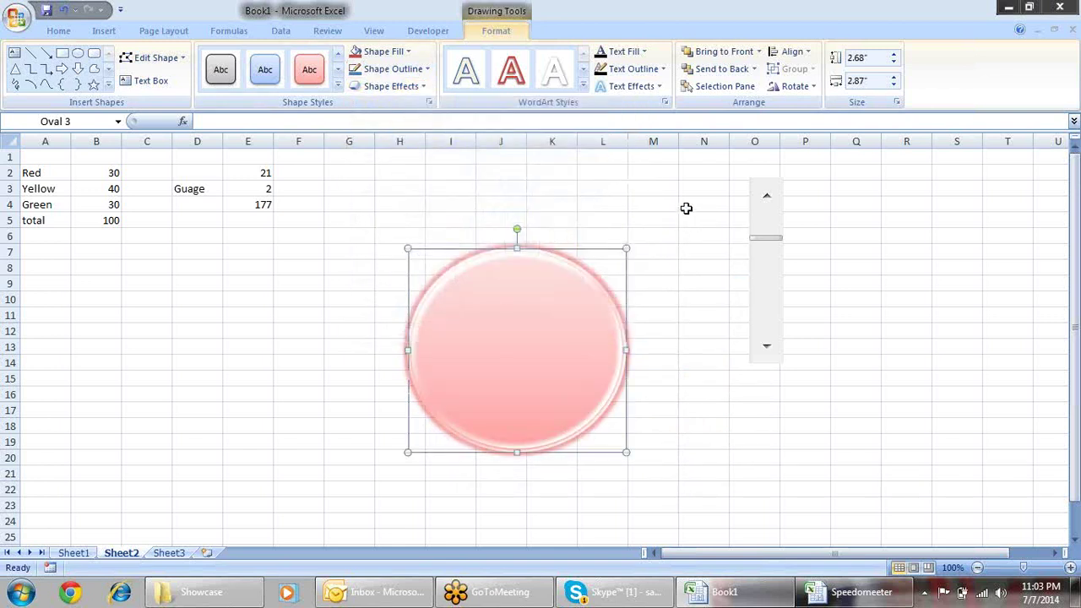
{"action": "left_click", "coordinate": [737, 69]}
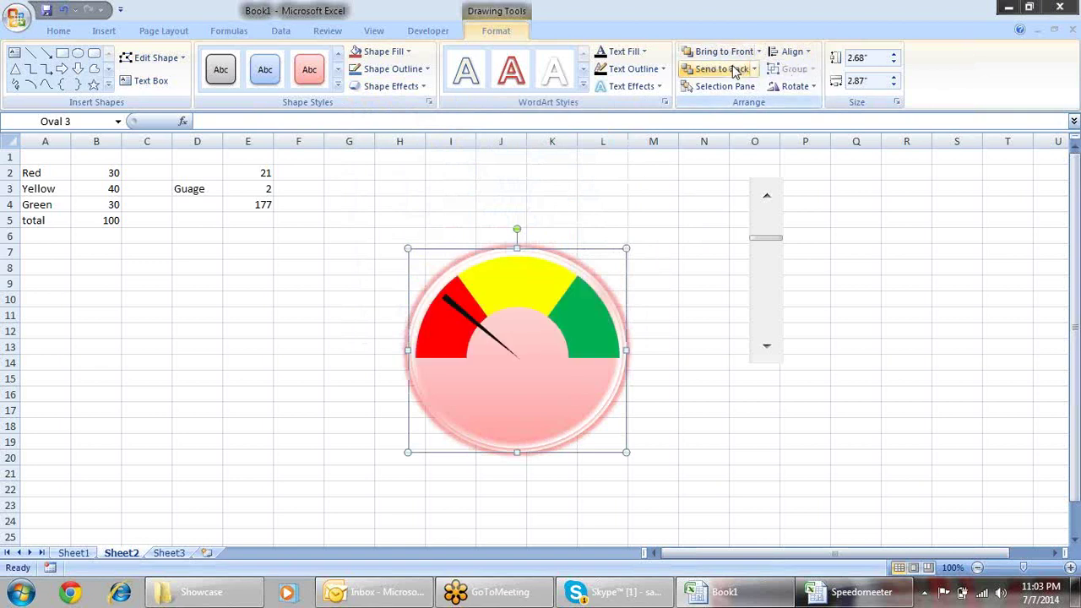
- Restyle the backdrop oval with the solid black shape style
{"action": "left_click", "coordinate": [422, 87]}
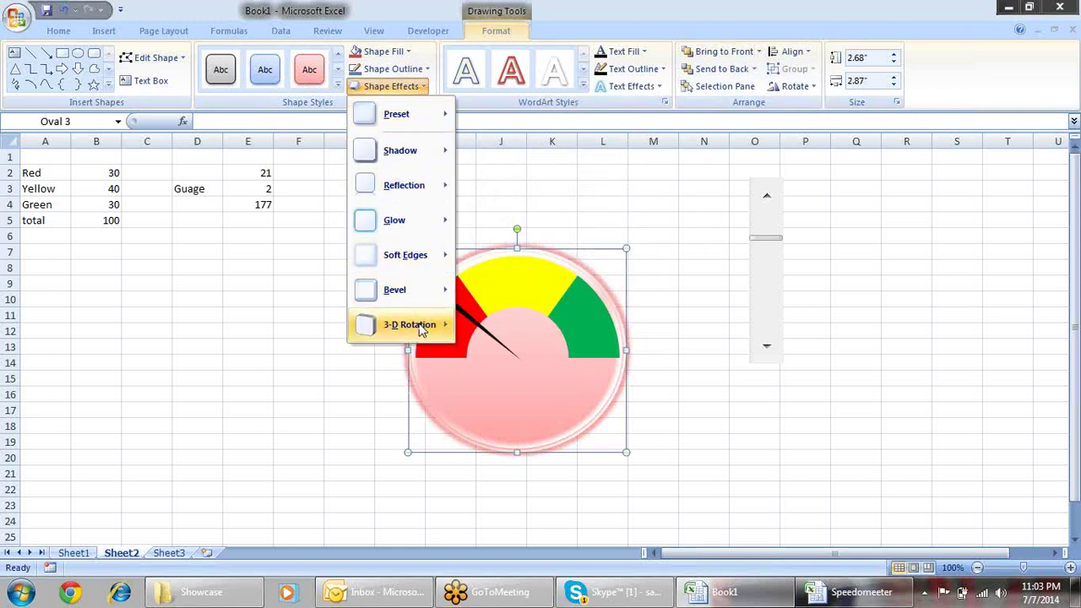
{"action": "mouse_move", "coordinate": [412, 324]}
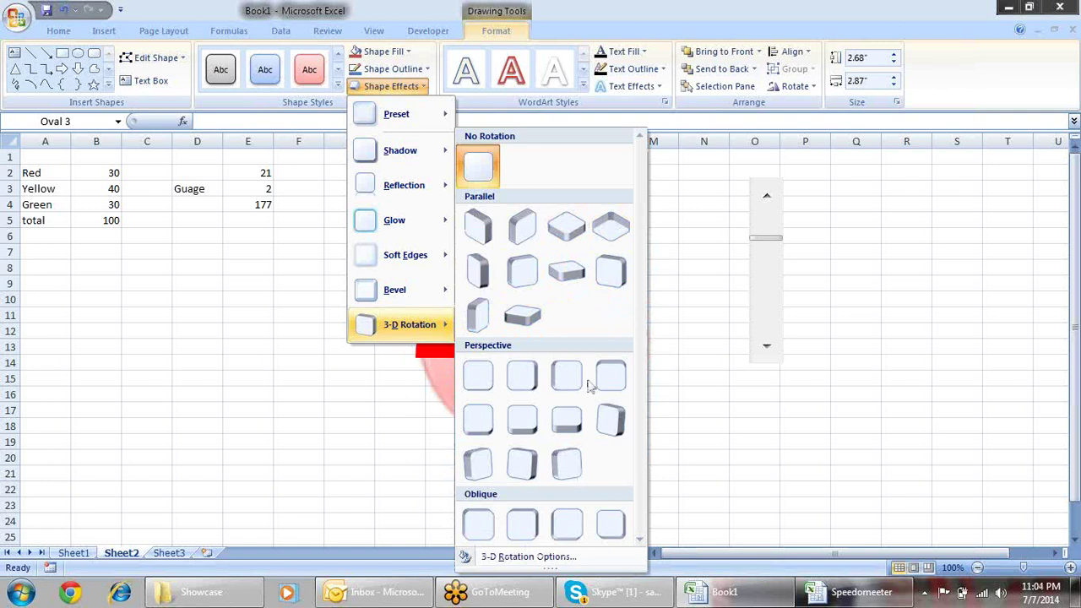
{"action": "left_click", "coordinate": [484, 380]}
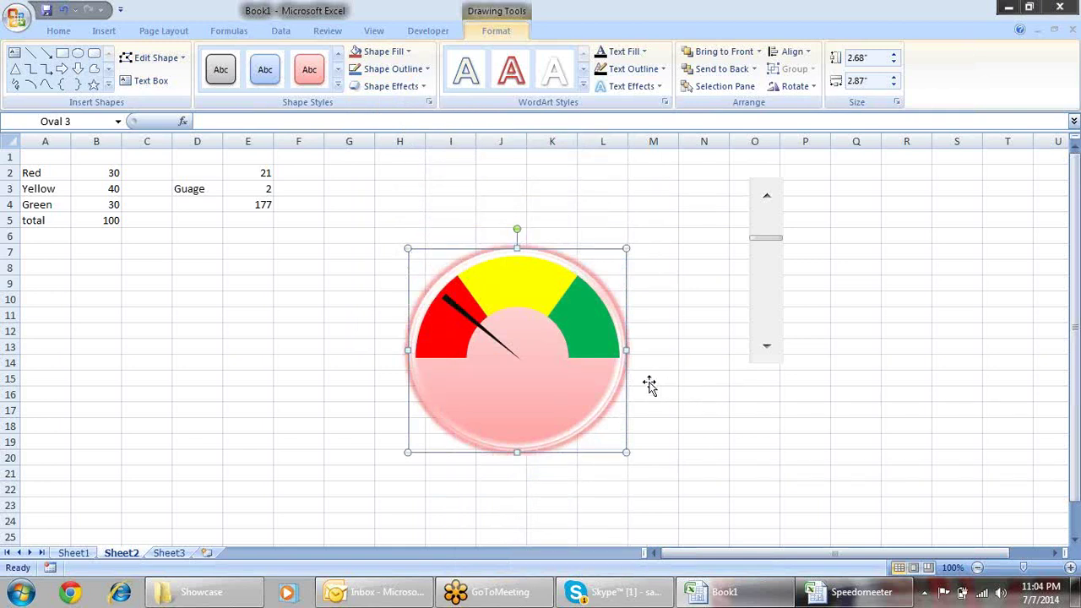
{"action": "right_click", "coordinate": [226, 75]}
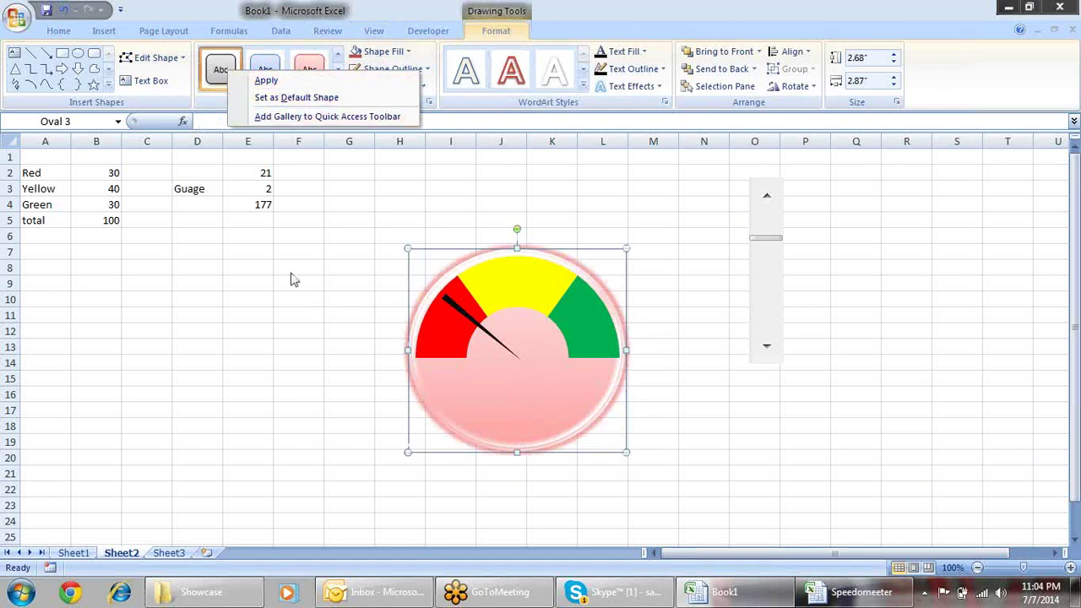
{"action": "key", "text": "Escape"}
{"action": "left_click", "coordinate": [338, 73]}
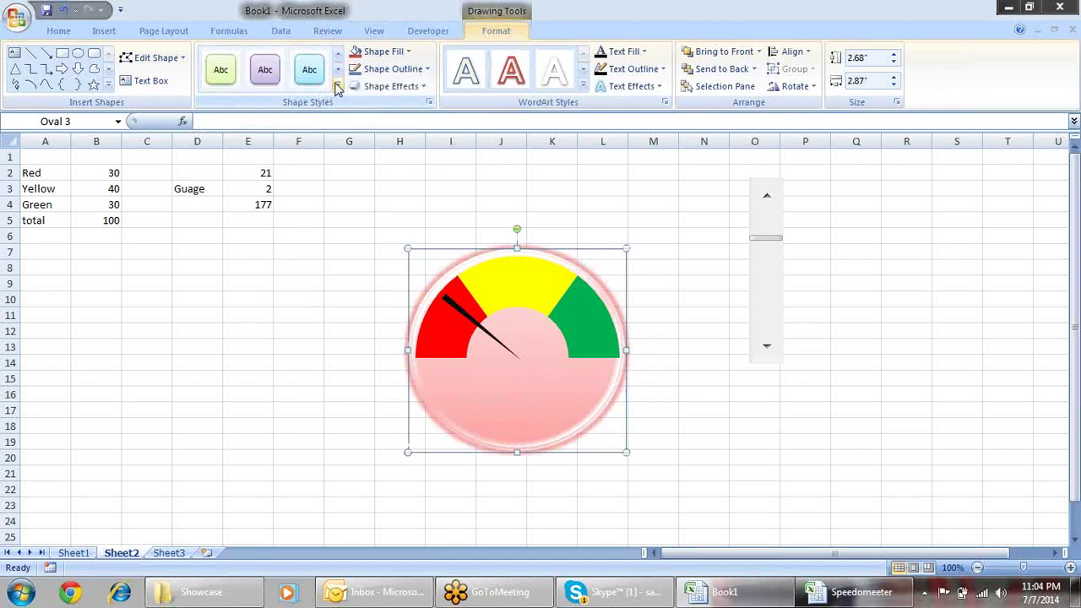
{"action": "left_click", "coordinate": [337, 88]}
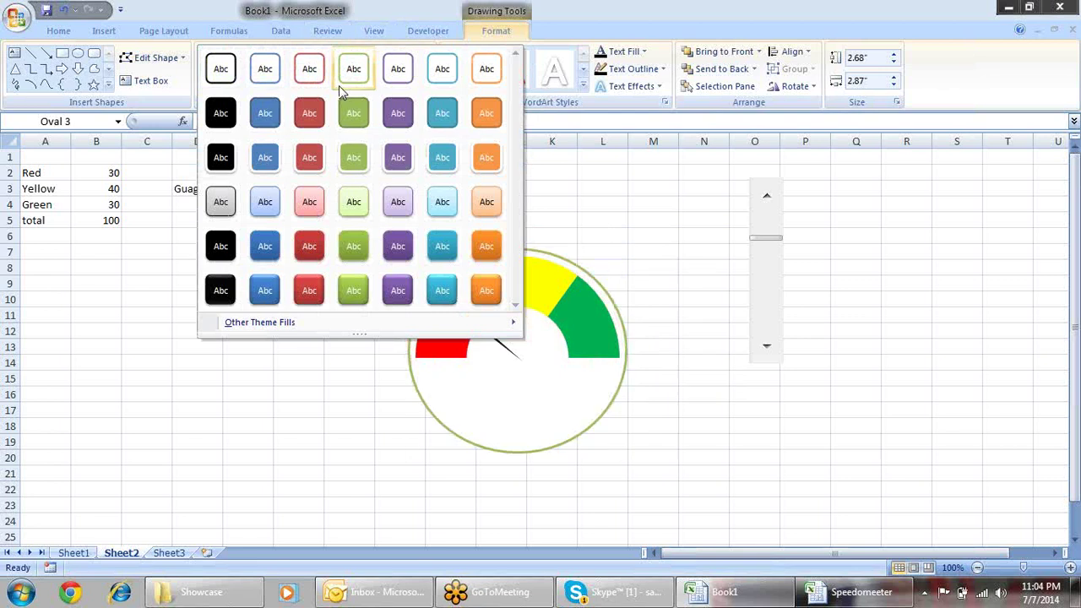
{"action": "left_click", "coordinate": [218, 160]}
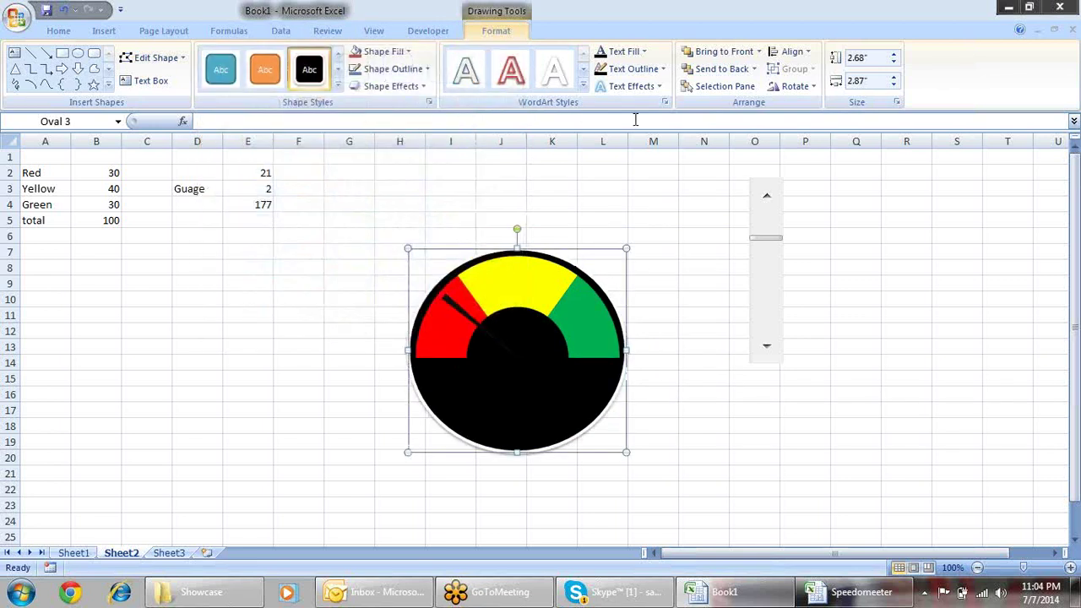
- Set the oval's outline weight to 6 pt
{"action": "left_click", "coordinate": [426, 69]}
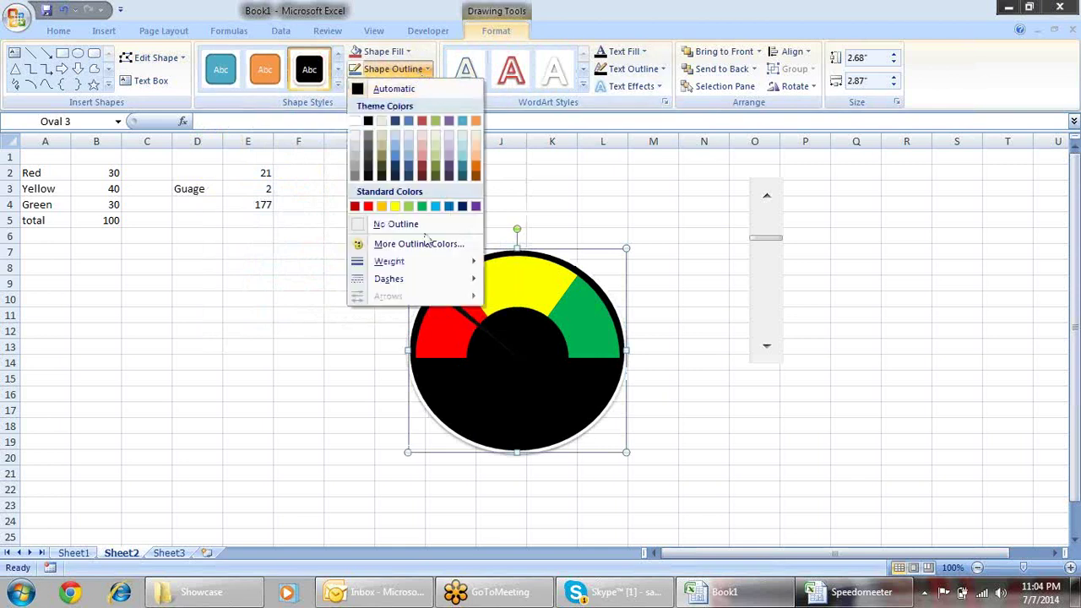
{"action": "mouse_move", "coordinate": [447, 272]}
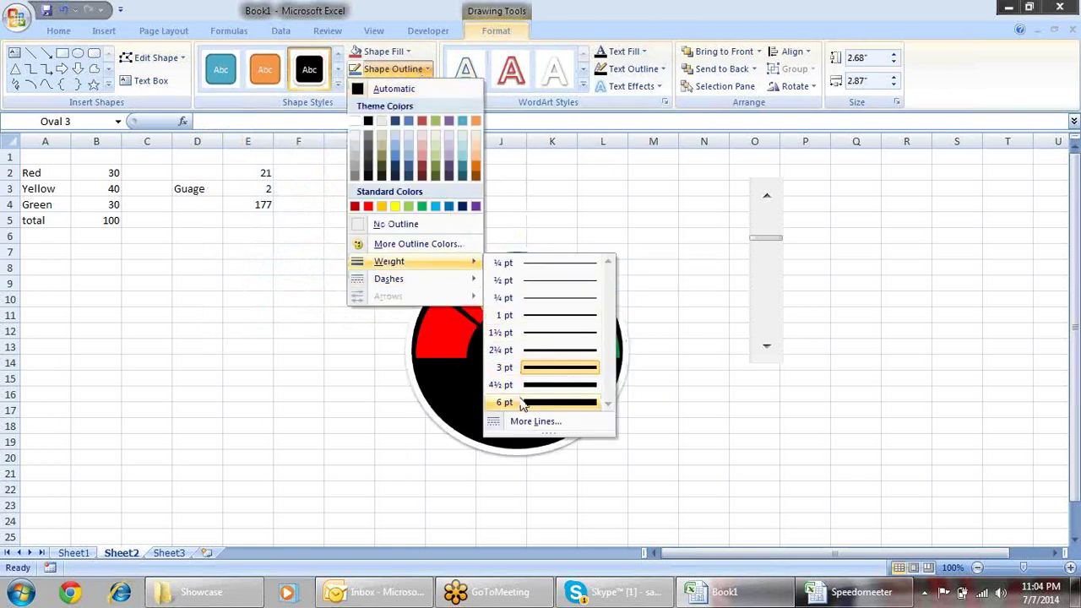
{"action": "left_click", "coordinate": [521, 402]}
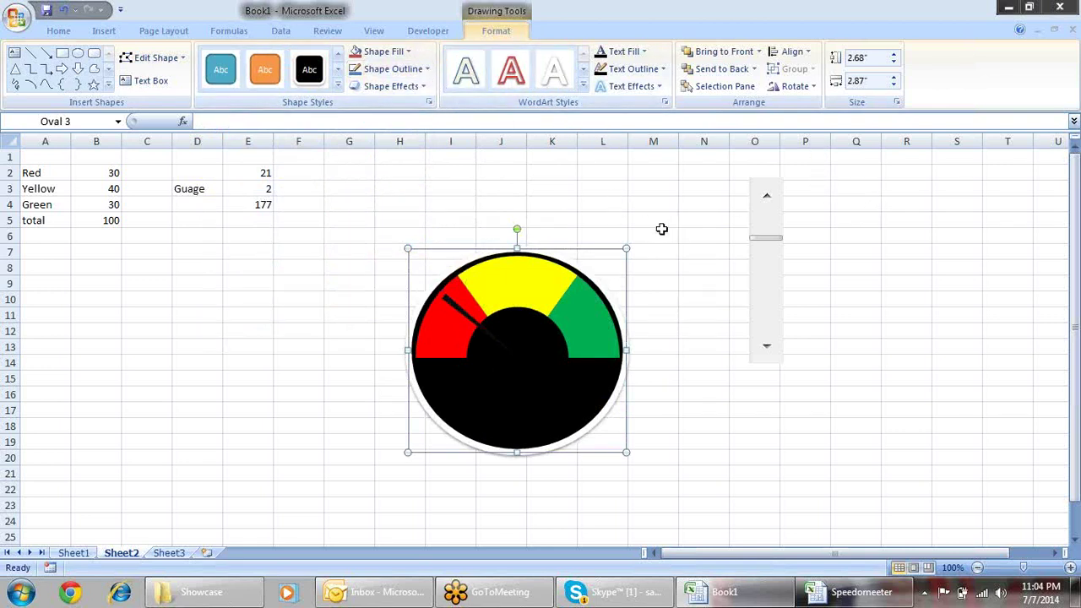
- Give the gauge's backdrop oval the 'Light 1 Outline, Colored Fill - Accent 1' shape style, replacing the black
{"action": "left_click", "coordinate": [458, 309]}
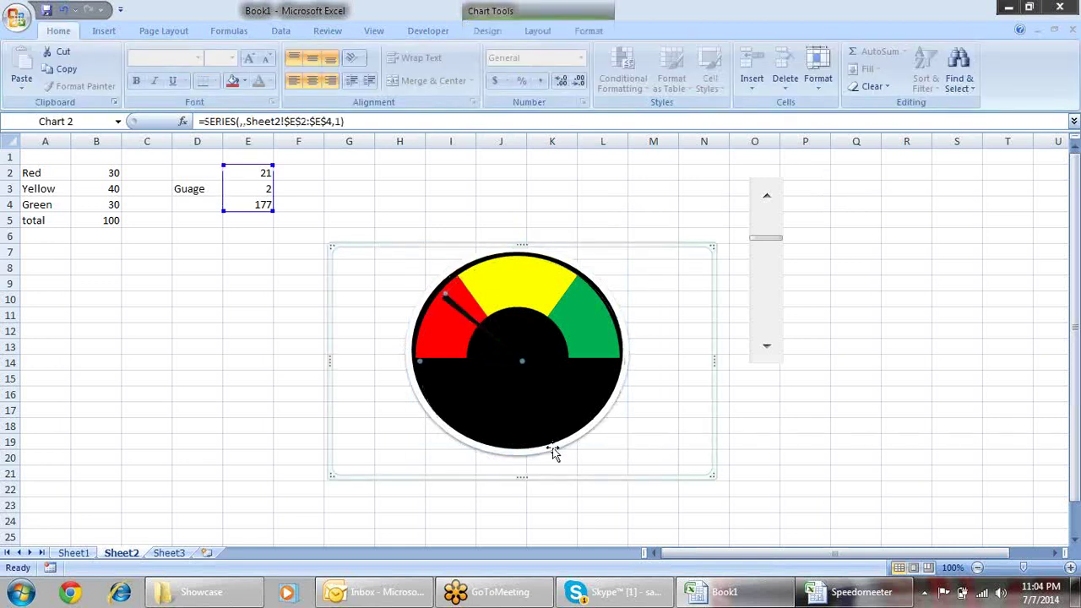
{"action": "left_click", "coordinate": [796, 439]}
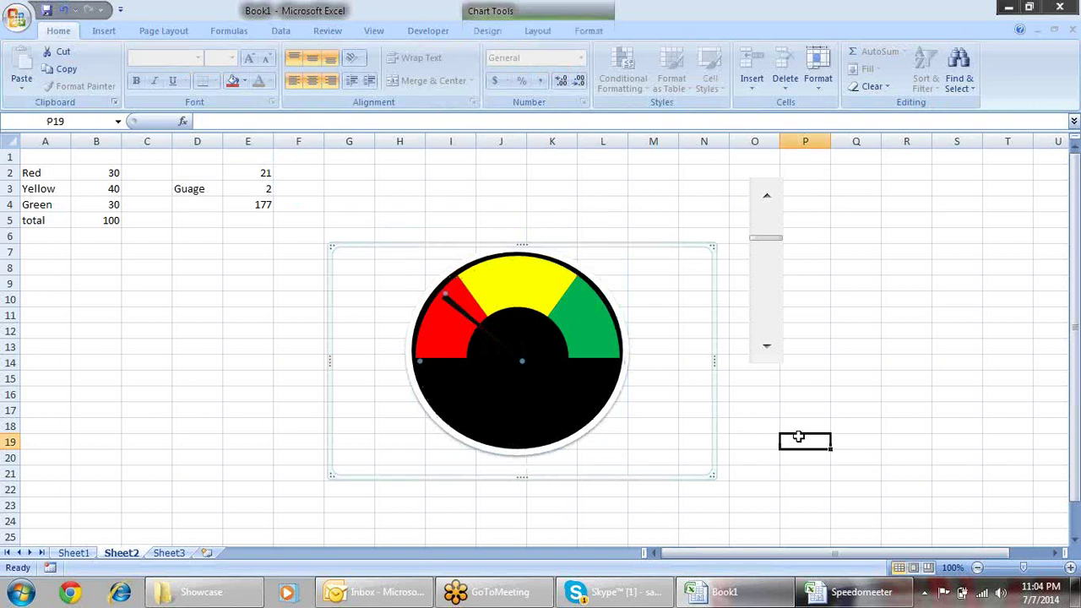
{"action": "left_click", "coordinate": [608, 406]}
{"action": "left_click", "coordinate": [803, 424]}
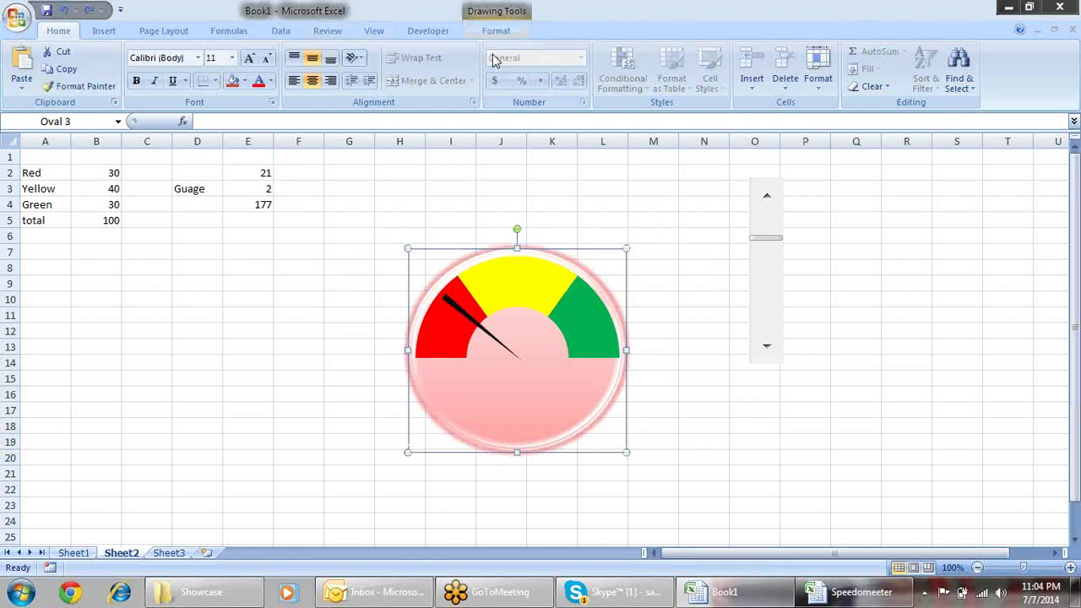
{"action": "left_click", "coordinate": [513, 10]}
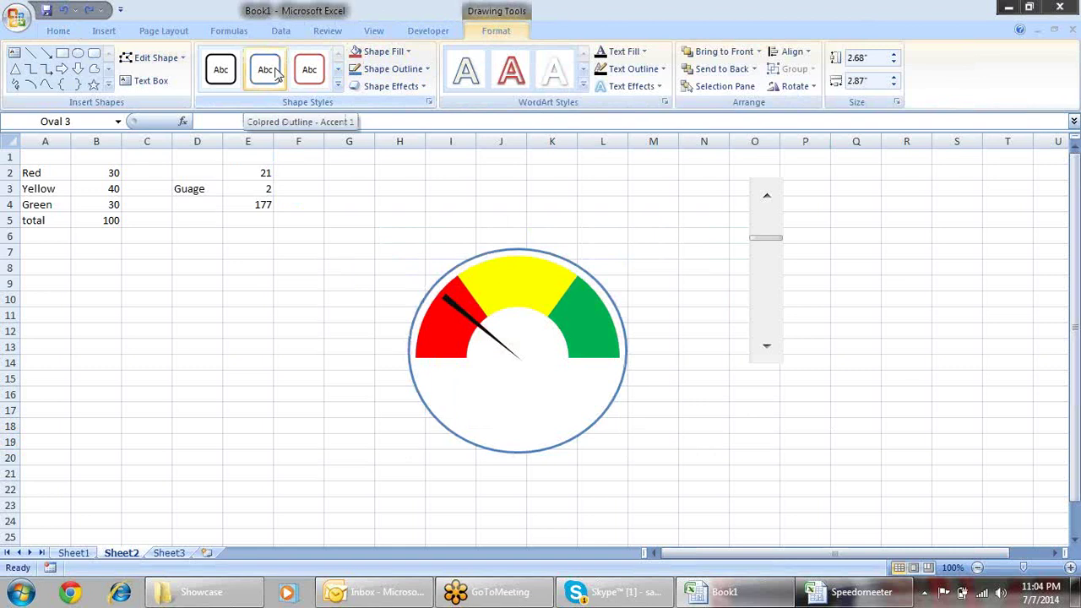
{"action": "left_click", "coordinate": [339, 84]}
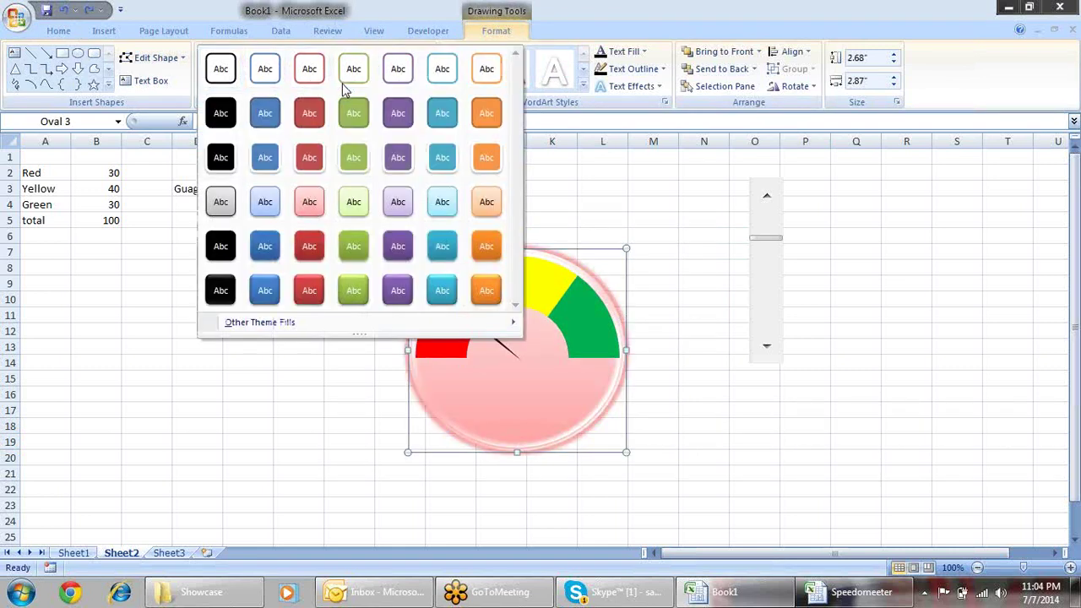
{"action": "left_click", "coordinate": [262, 158]}
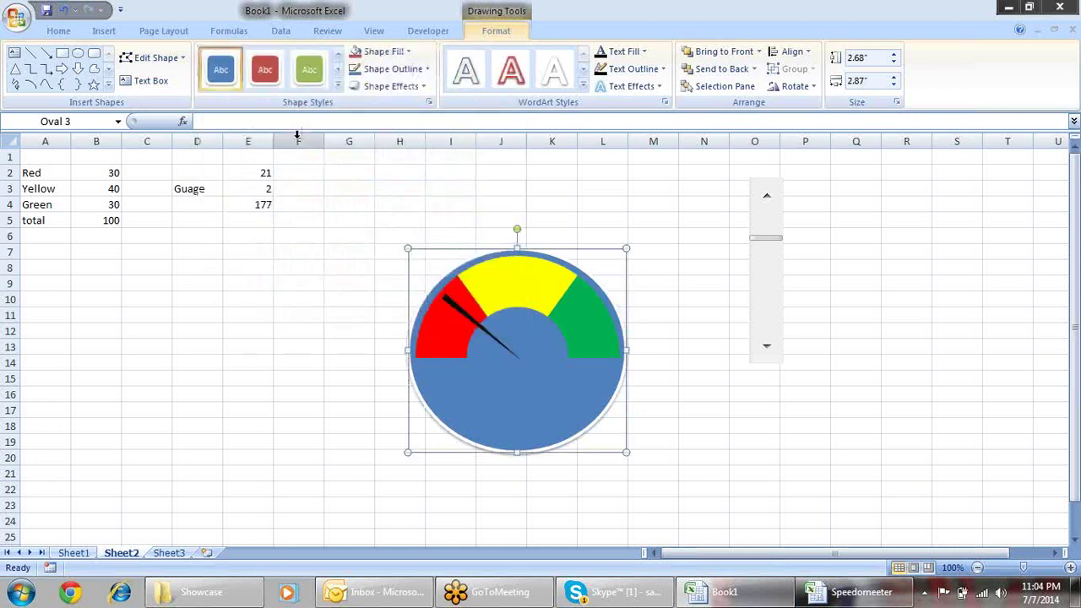
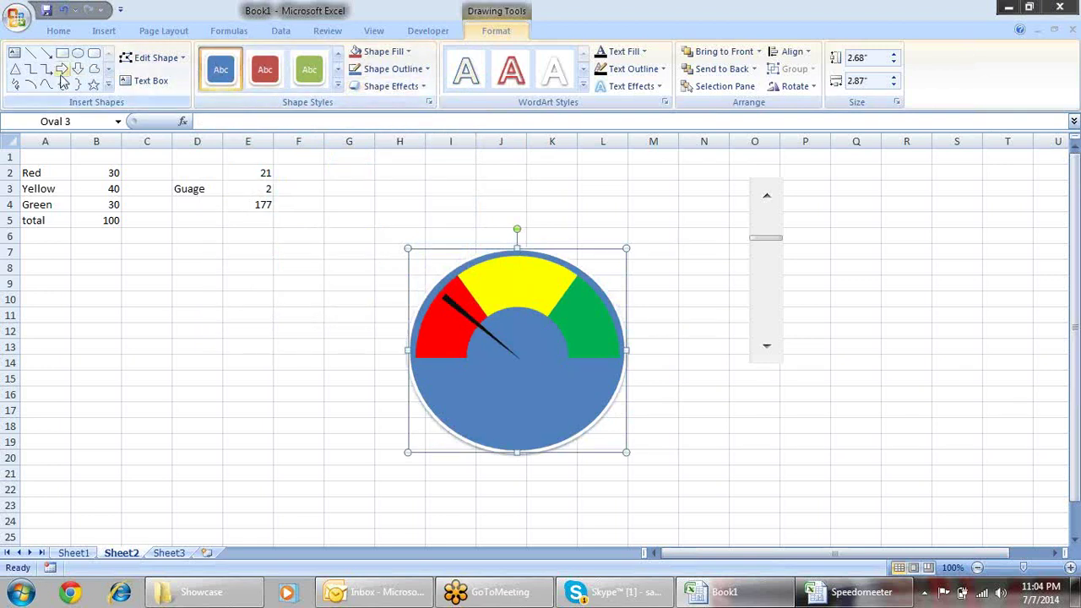
- Draw a rectangle left of the Sheet2 speedometer gauge, labelled with placeholder text 'sdfd'
{"action": "left_click", "coordinate": [108, 84]}
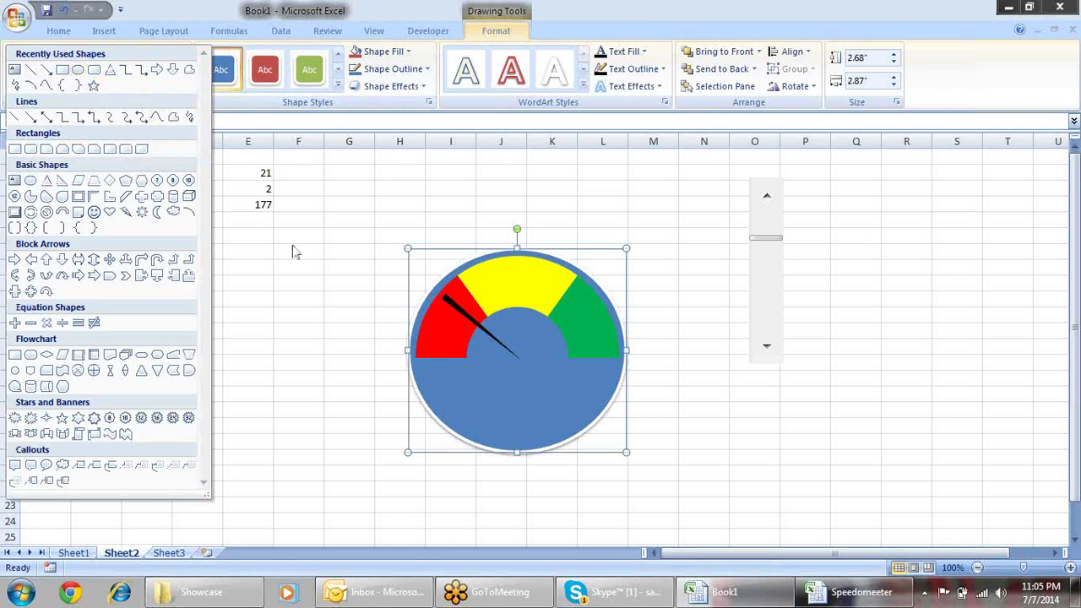
{"action": "left_click", "coordinate": [295, 250]}
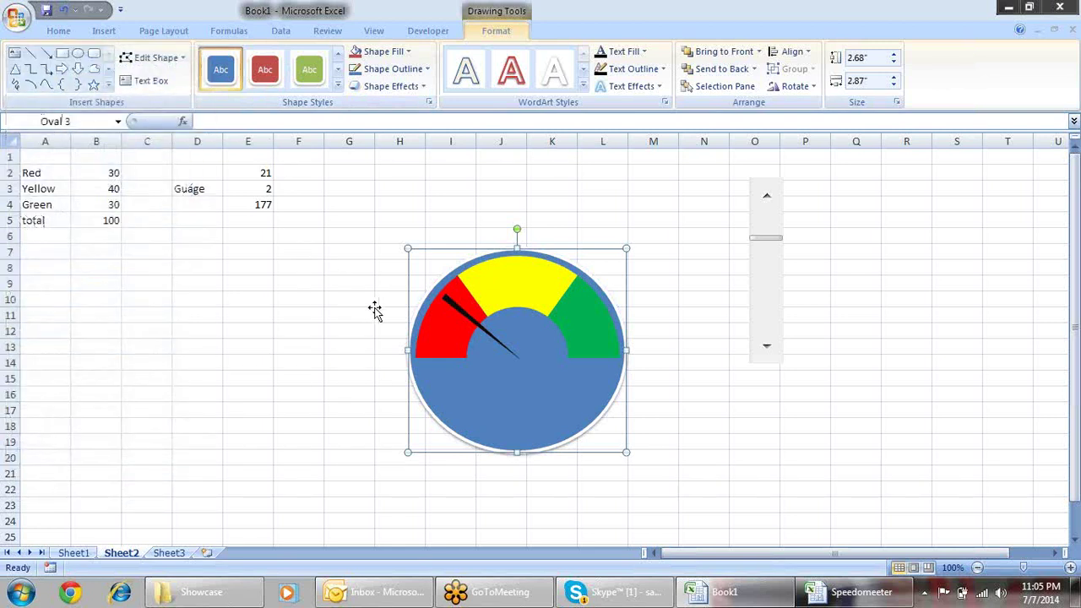
{"action": "left_click", "coordinate": [336, 279]}
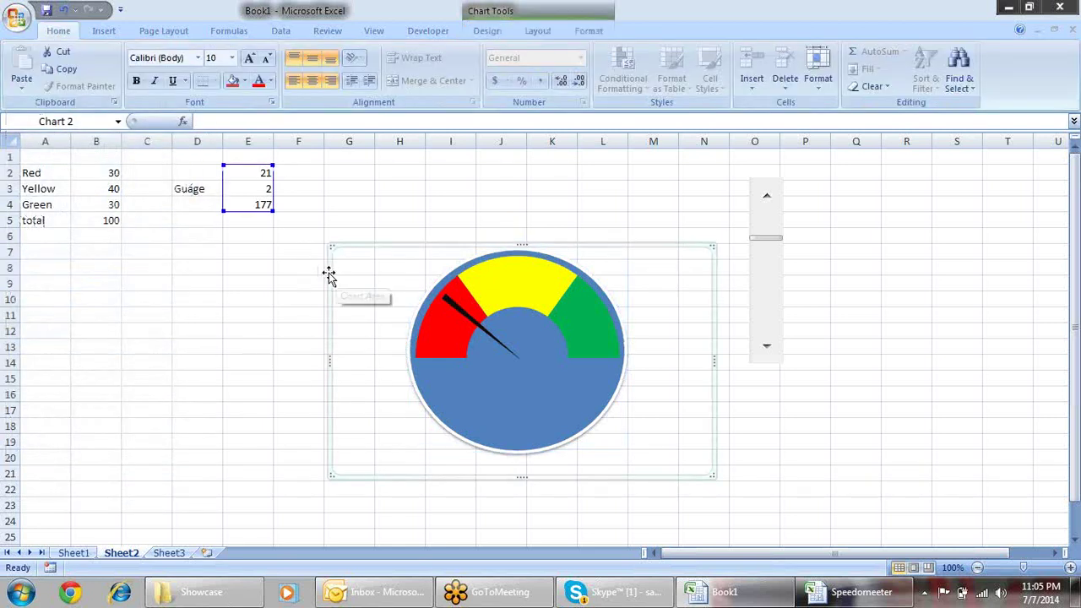
{"action": "left_click", "coordinate": [258, 265]}
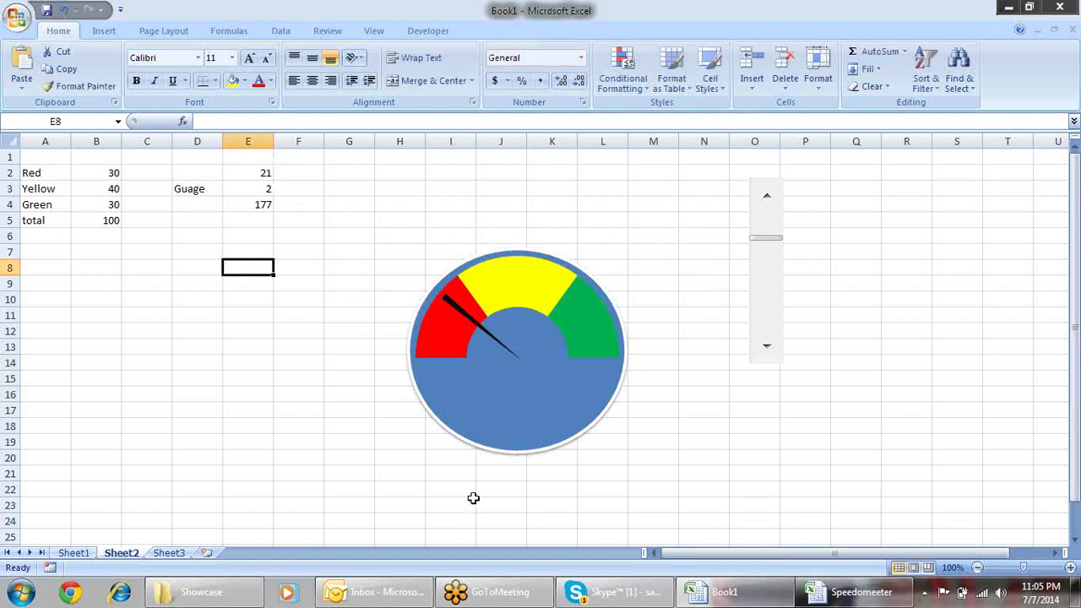
{"action": "left_click", "coordinate": [109, 34]}
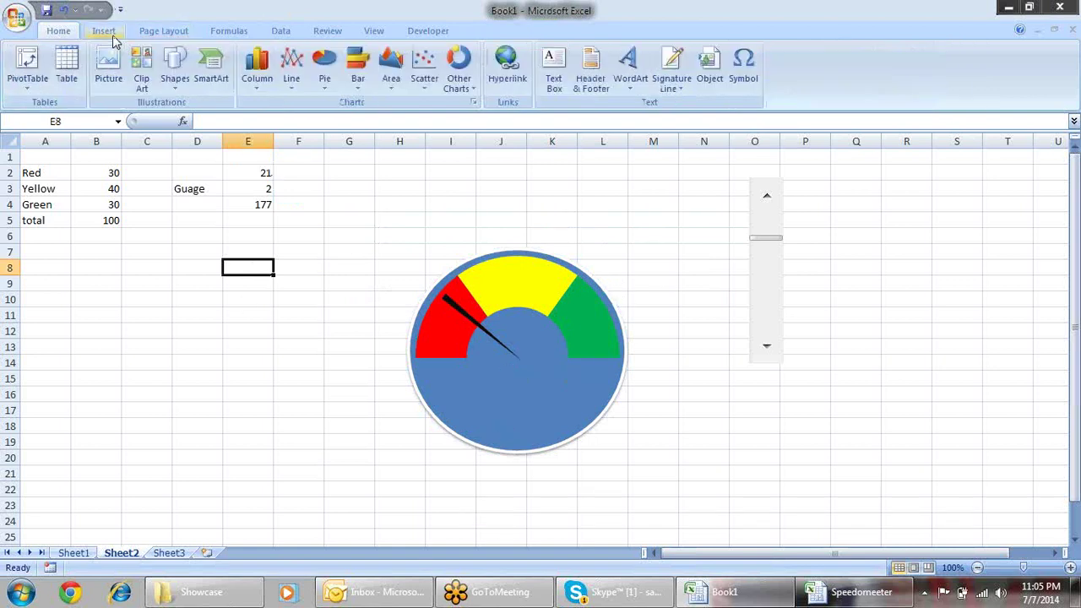
{"action": "left_click", "coordinate": [177, 89]}
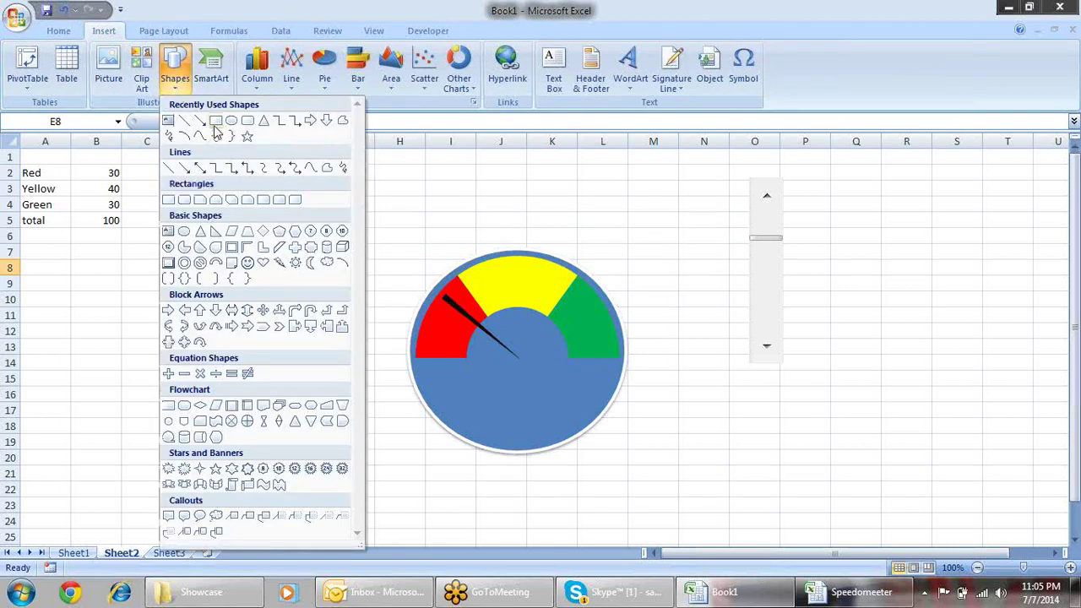
{"action": "left_click_drag", "start_coordinate": [268, 344], "coordinate": [393, 391]}
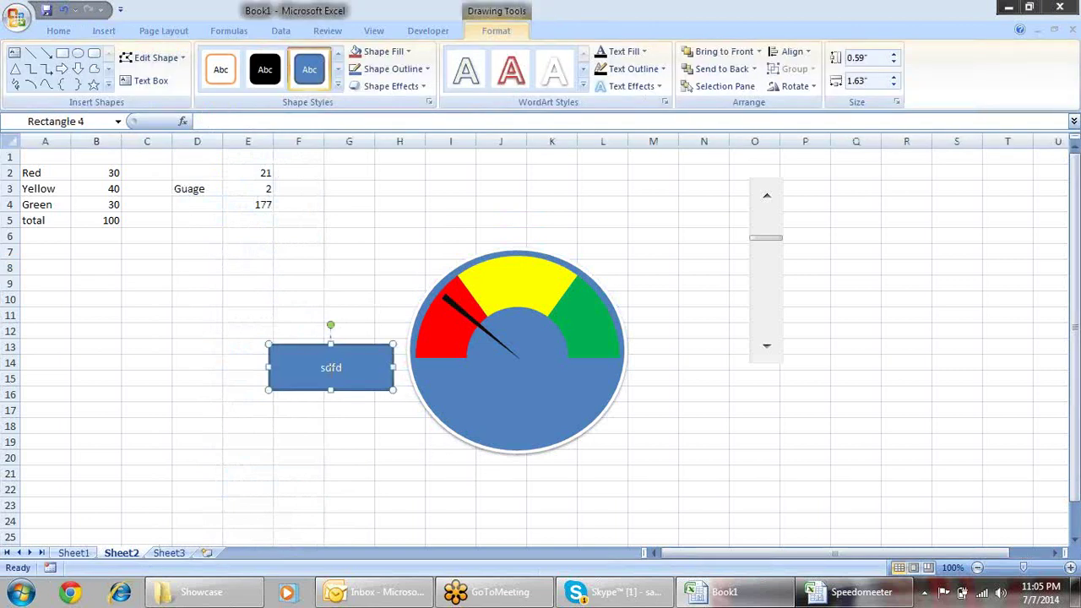
{"action": "left_click", "coordinate": [259, 310]}
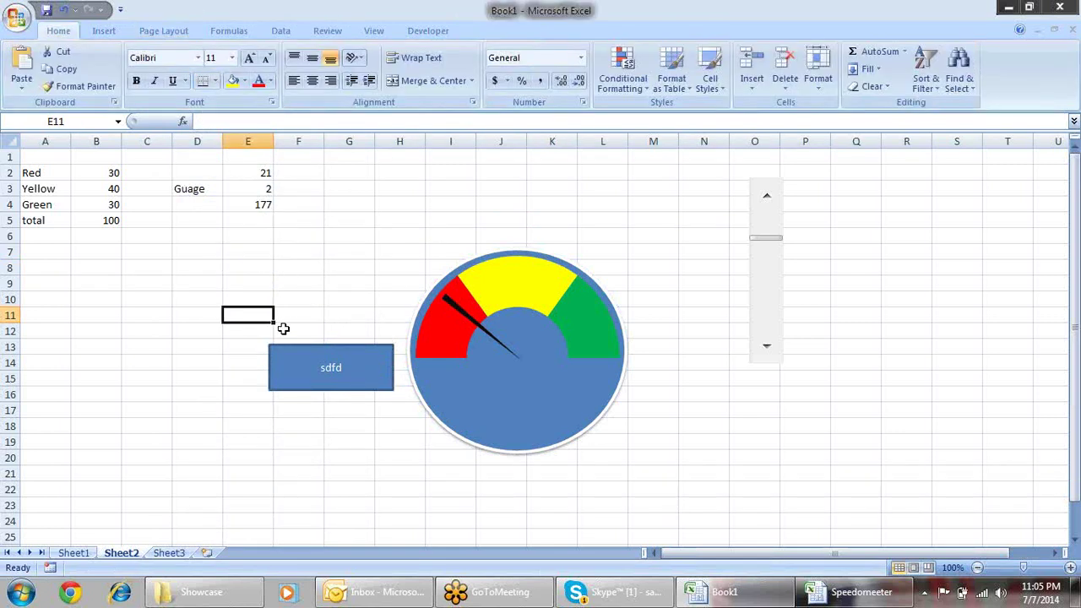
- Enlarge the rectangle's text to size 20 and make it bold
{"action": "left_click", "coordinate": [282, 350]}
{"action": "left_click", "coordinate": [61, 30]}
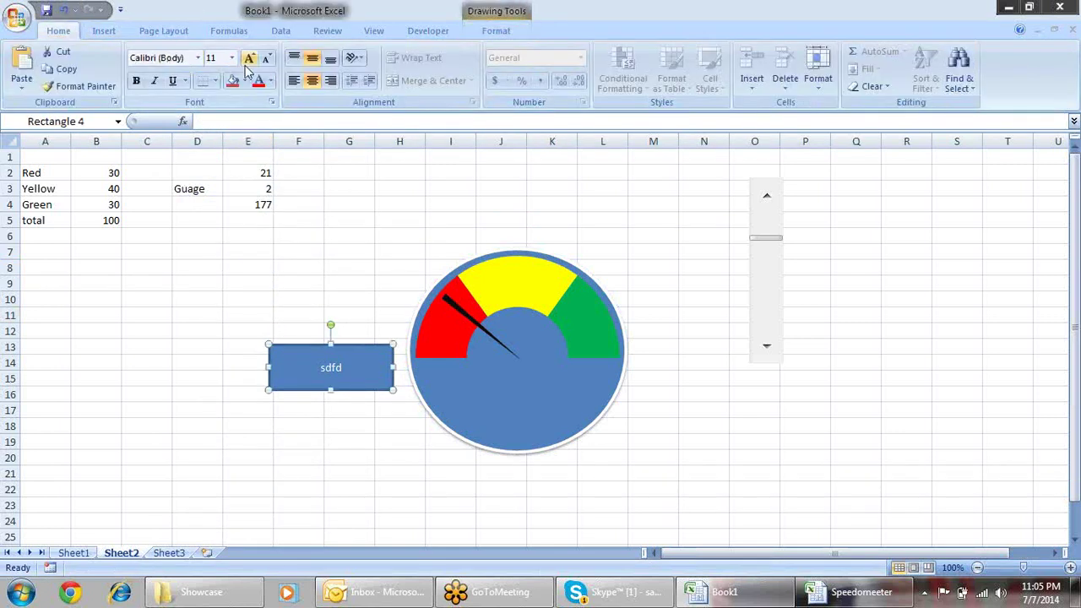
{"action": "left_click", "coordinate": [249, 63]}
{"action": "left_click", "coordinate": [249, 63]}
{"action": "left_click", "coordinate": [249, 63]}
{"action": "left_click", "coordinate": [249, 63]}
{"action": "left_click", "coordinate": [250, 63]}
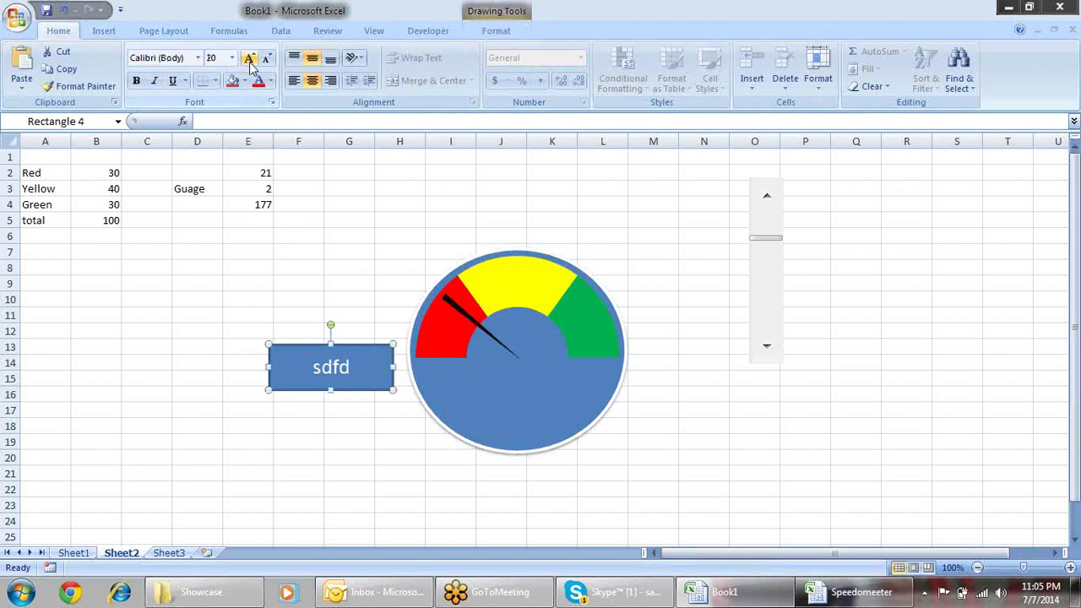
{"action": "left_click", "coordinate": [136, 80]}
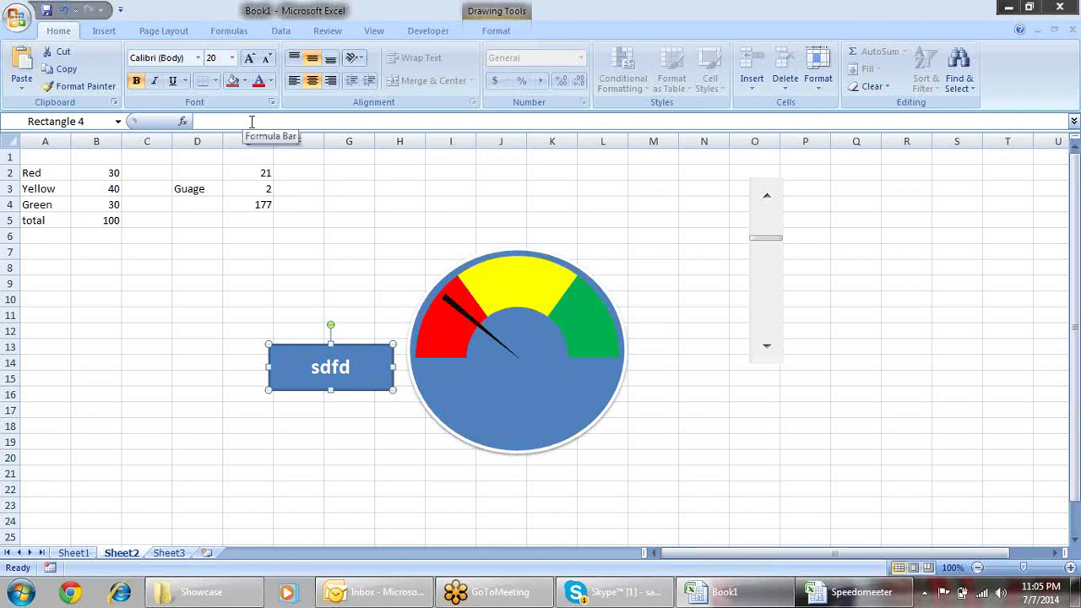
- Link the rectangle's text to cell E2 with =$E$2 so it displays 21
{"action": "left_click", "coordinate": [251, 122]}
{"action": "type", "text": "="}
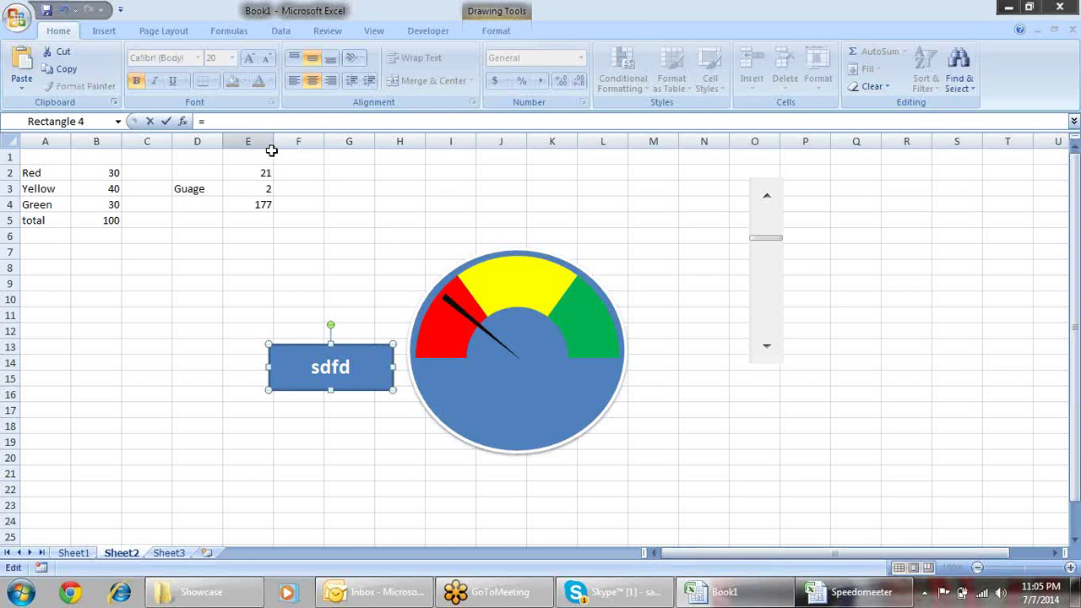
{"action": "left_click", "coordinate": [267, 171]}
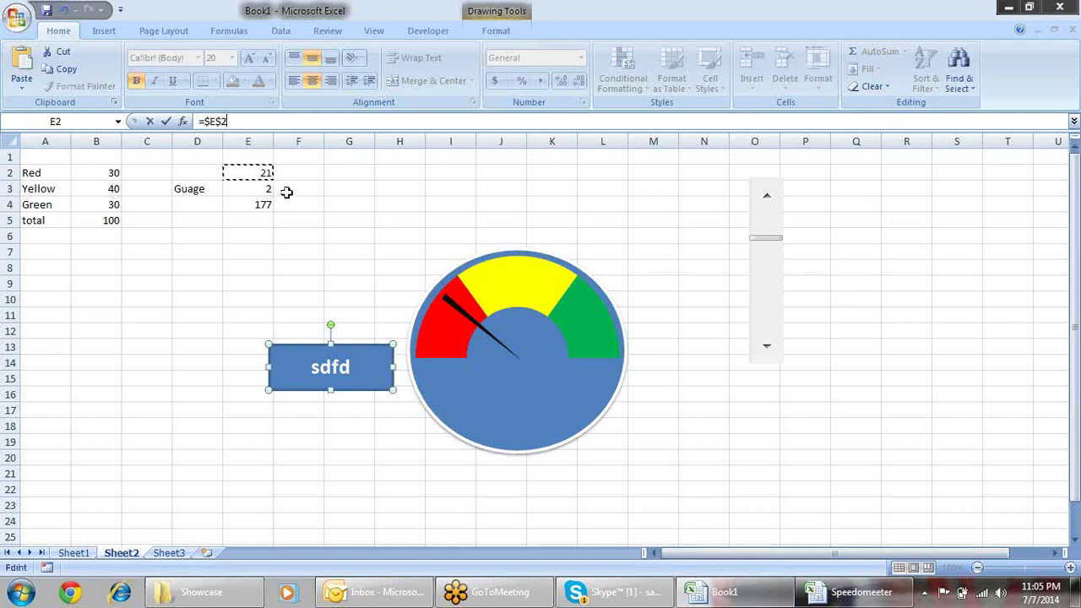
{"action": "type", "text": "+"}
{"action": "left_click", "coordinate": [267, 190]}
{"action": "key", "text": "Return"}
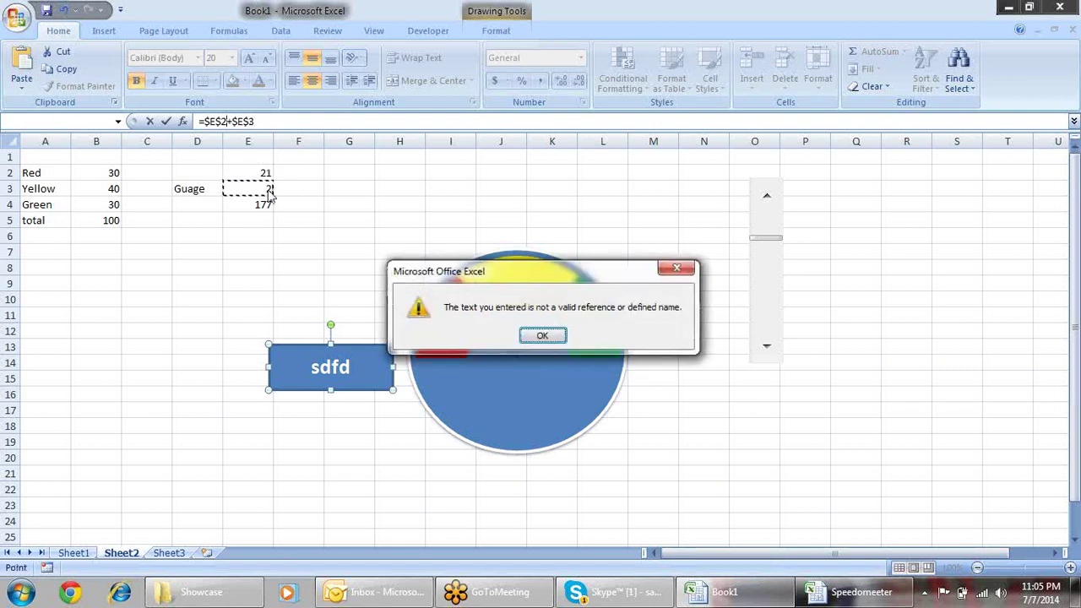
{"action": "key", "text": "Return"}
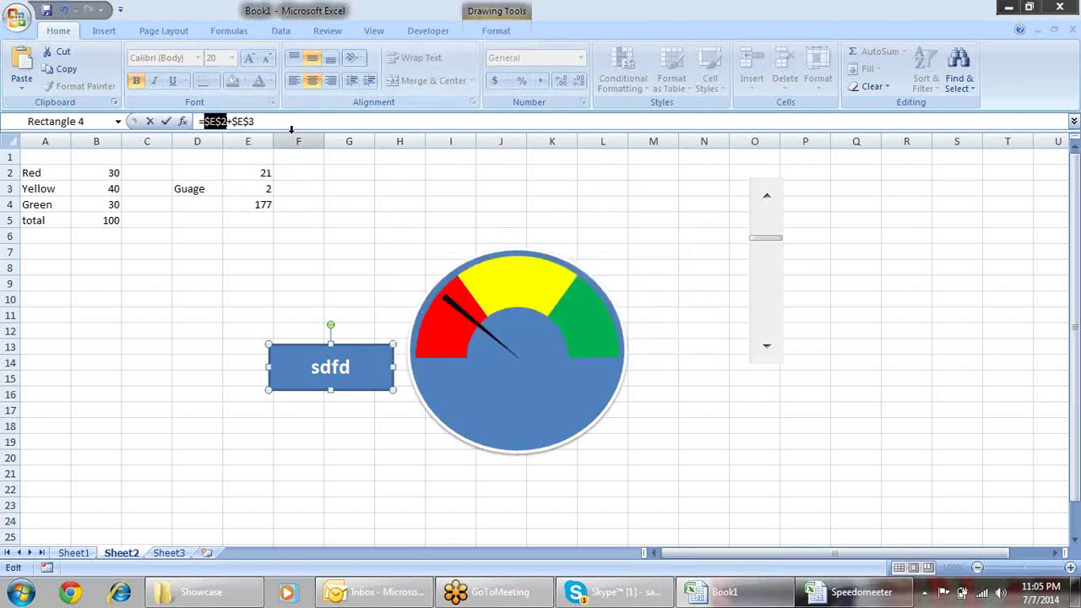
{"action": "left_click", "coordinate": [287, 125]}
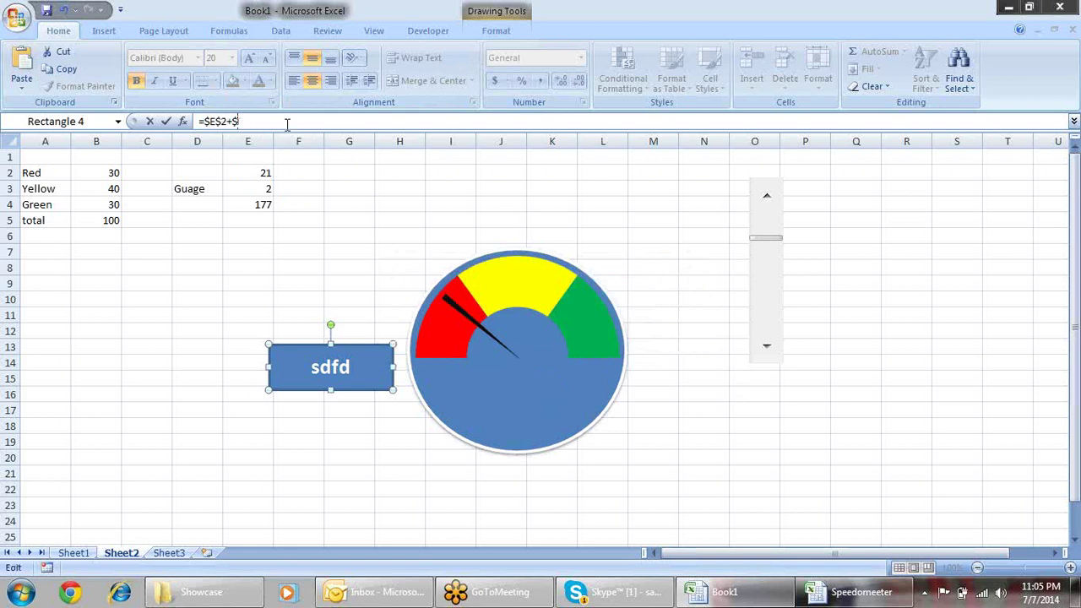
{"action": "key", "text": "Return"}
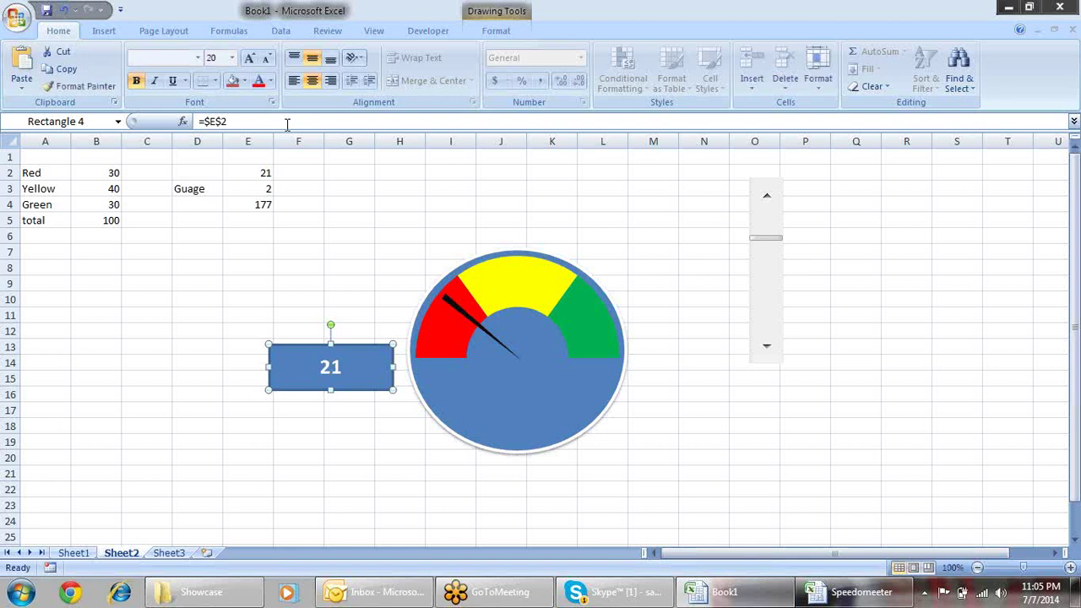
{"action": "left_click", "coordinate": [306, 231]}
- Move the 21 box into the gauge centre and give it a grey shape style
{"action": "left_click_drag", "start_coordinate": [353, 349], "coordinate": [530, 368]}
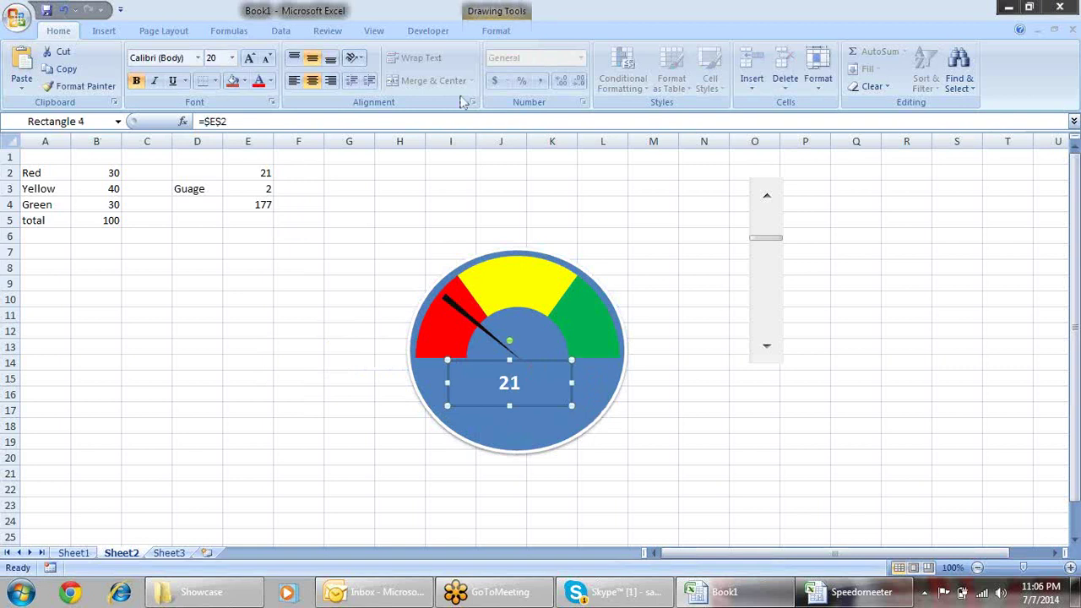
{"action": "left_click", "coordinate": [105, 32]}
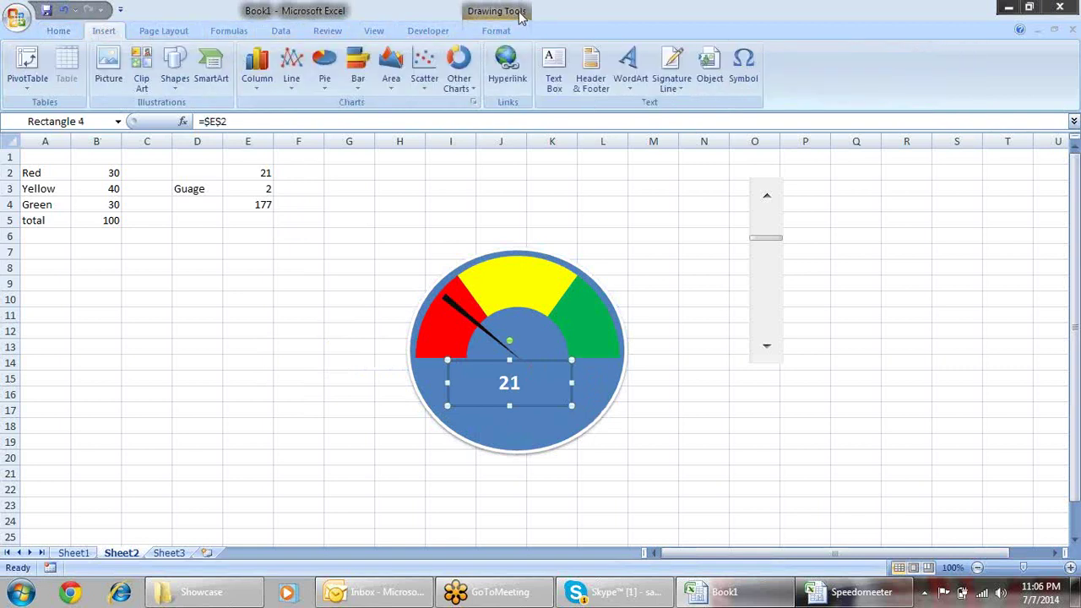
{"action": "left_click", "coordinate": [507, 28]}
{"action": "left_click", "coordinate": [343, 93]}
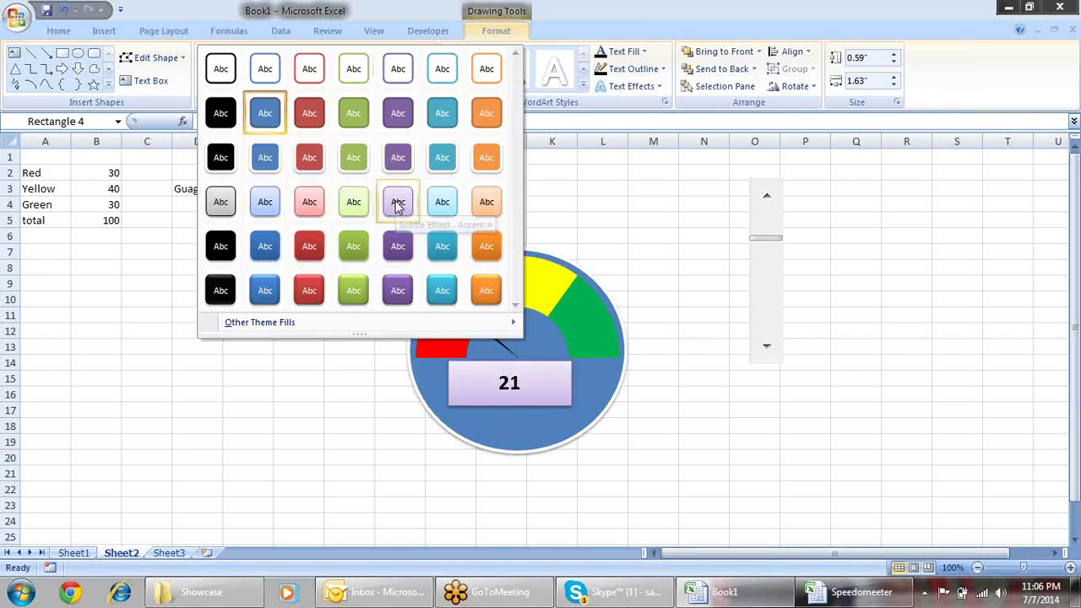
{"action": "left_click", "coordinate": [238, 205]}
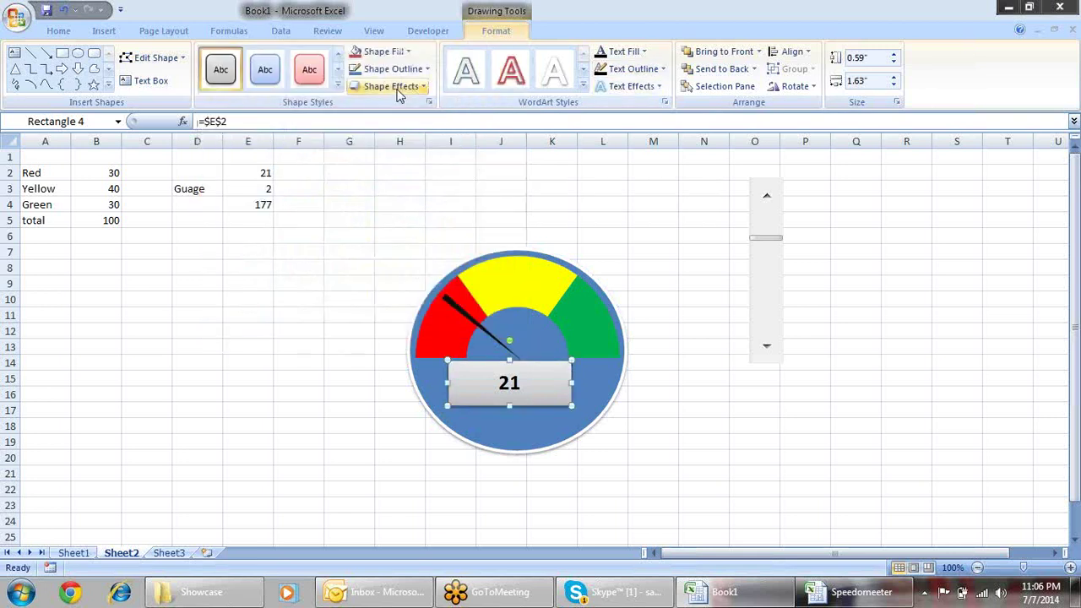
- Add a bevel effect to the 21 box and shrink it to 0.48" × 1.09"
{"action": "left_click", "coordinate": [420, 89]}
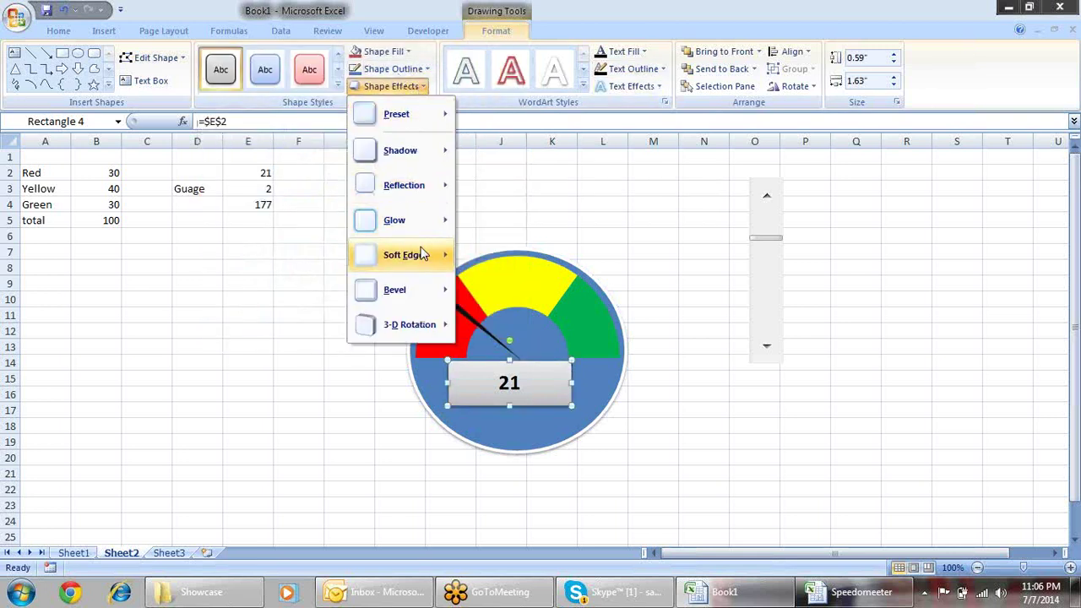
{"action": "mouse_move", "coordinate": [428, 291]}
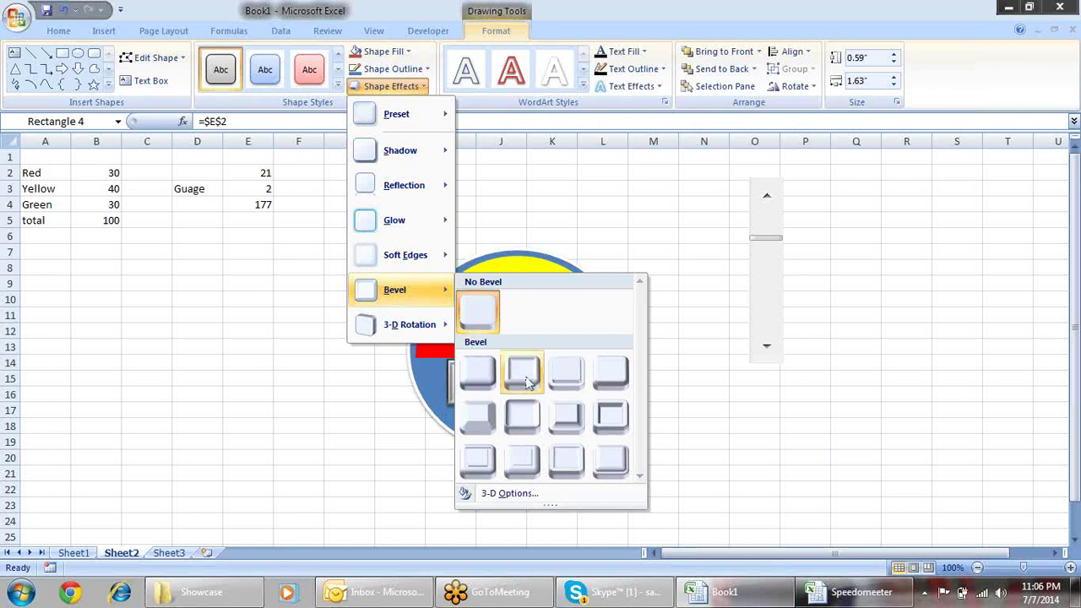
{"action": "left_click", "coordinate": [574, 359]}
{"action": "mouse_move", "coordinate": [446, 359]}
{"action": "left_mouse_down"}
{"action": "mouse_move", "coordinate": [487, 369]}
{"action": "mouse_move", "coordinate": [526, 352]}
{"action": "left_mouse_up"}
{"action": "left_click", "coordinate": [659, 203]}
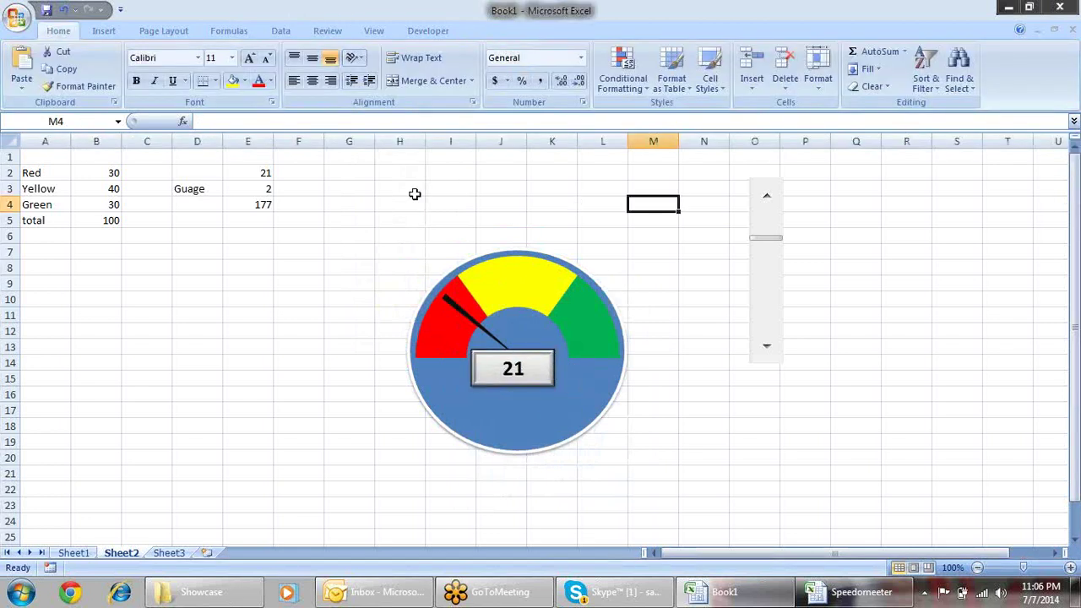
- Drive the gauge with the scroll bar control, leaving E2 at 98
{"action": "left_click", "coordinate": [765, 350]}
{"action": "left_click_drag", "start_coordinate": [765, 352], "coordinate": [765, 351]}
{"action": "left_click_drag", "start_coordinate": [768, 189], "coordinate": [768, 189]}
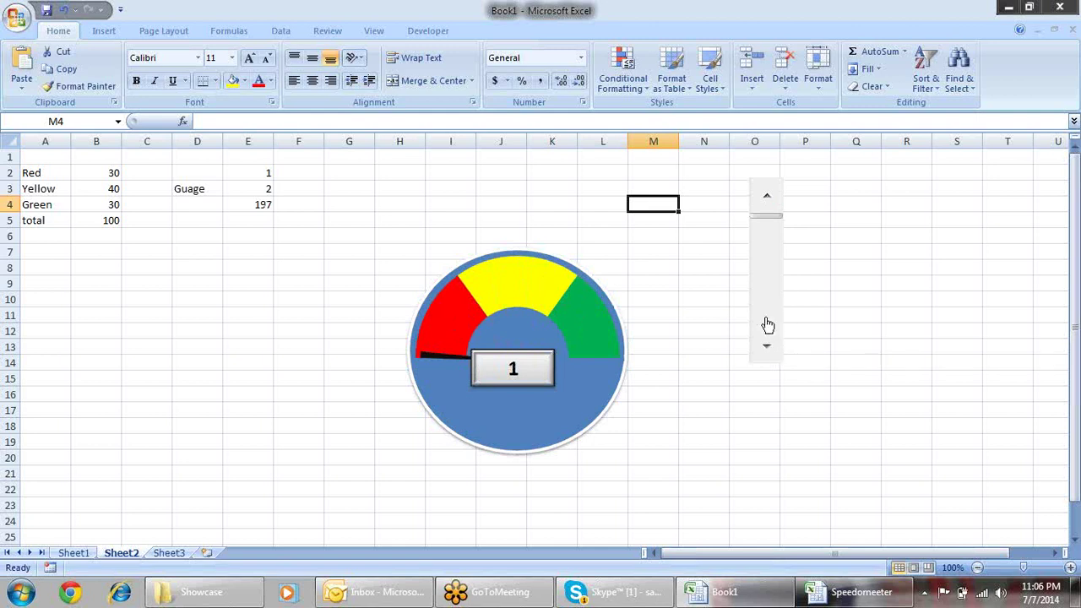
{"action": "left_click", "coordinate": [764, 345]}
{"action": "left_click_drag", "start_coordinate": [763, 346], "coordinate": [764, 346]}
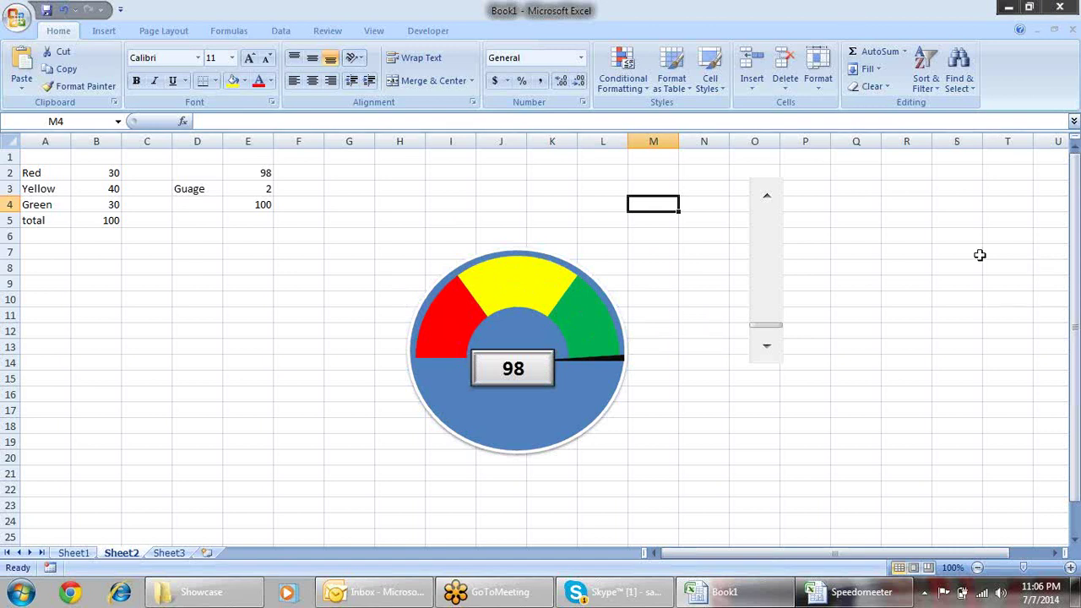
{"action": "left_click", "coordinate": [993, 284]}
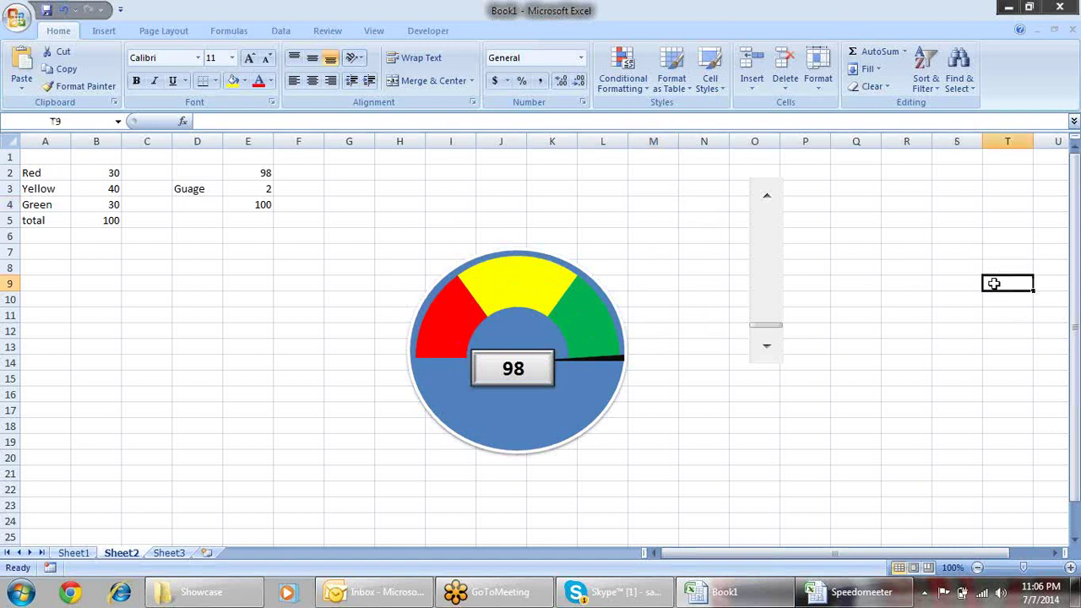
- Switch from the Speedometer workbook to the Book1 window through the taskbar
{"action": "left_click", "coordinate": [1010, 10]}
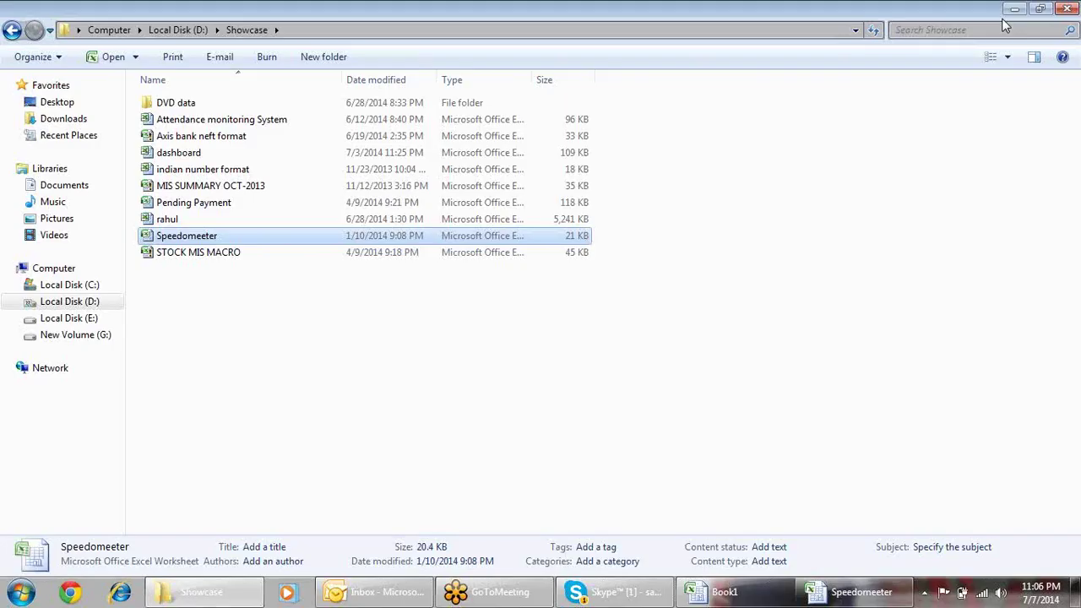
{"action": "right_click", "coordinate": [752, 598]}
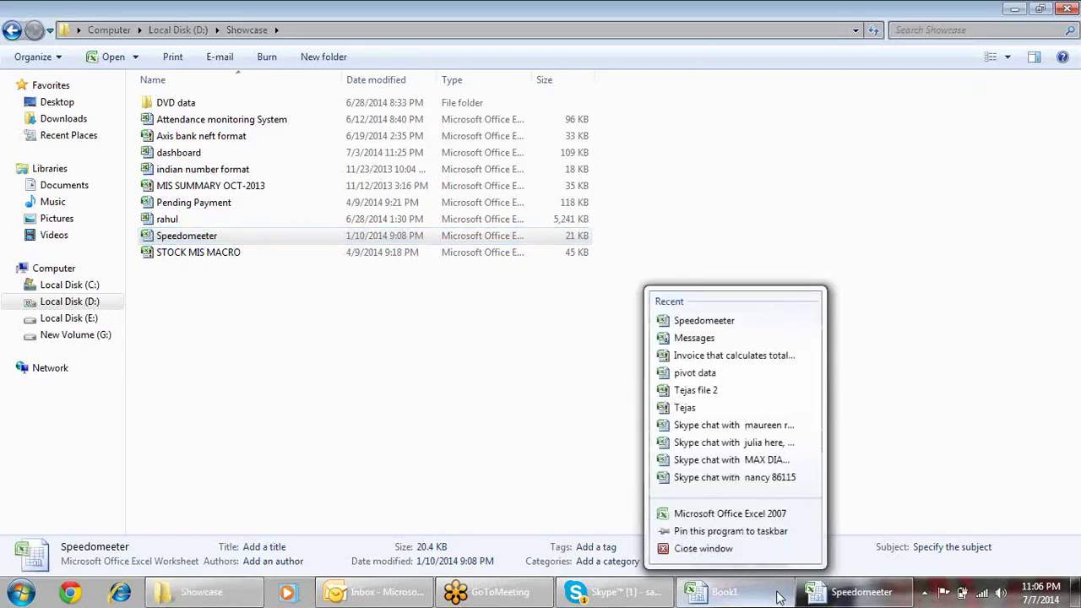
{"action": "left_click", "coordinate": [803, 596]}
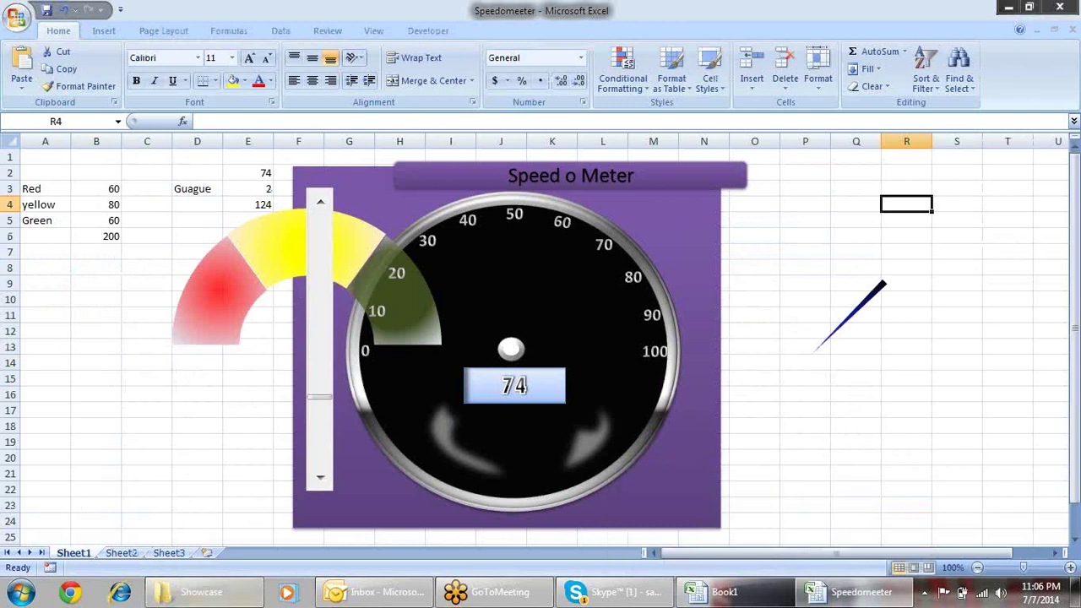
{"action": "left_click", "coordinate": [718, 593]}
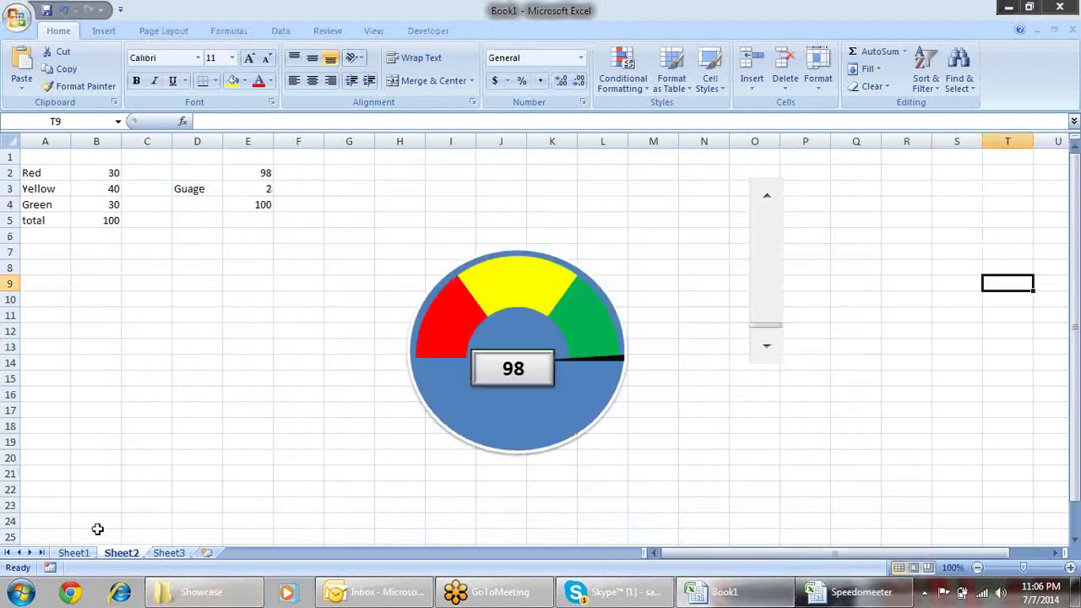
- Move the Top 10 chart on Sheet1 further to the right
{"action": "right_click", "coordinate": [77, 553]}
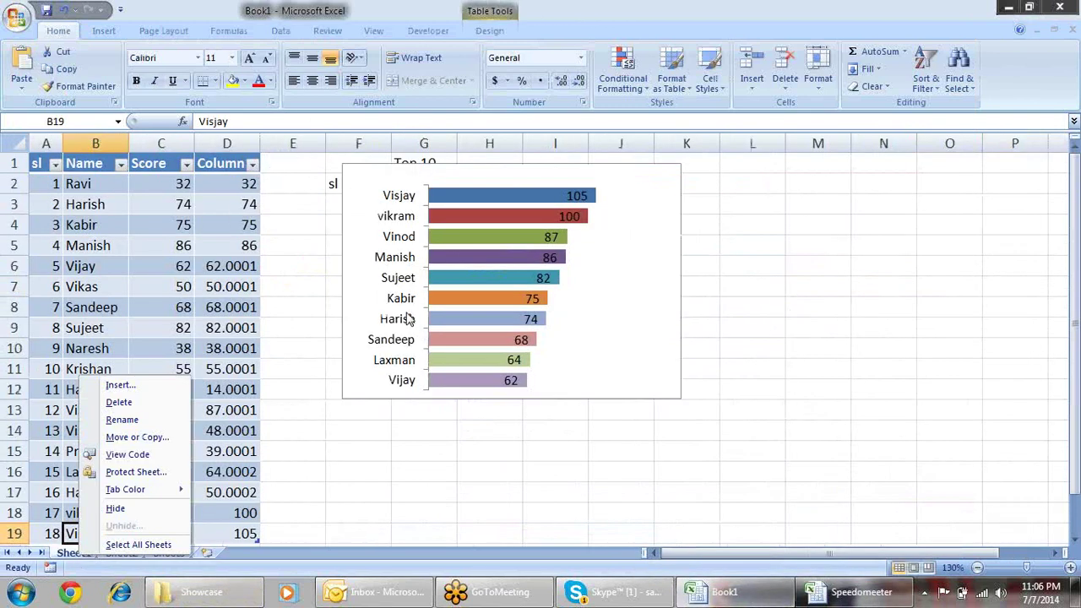
{"action": "key", "text": "Escape"}
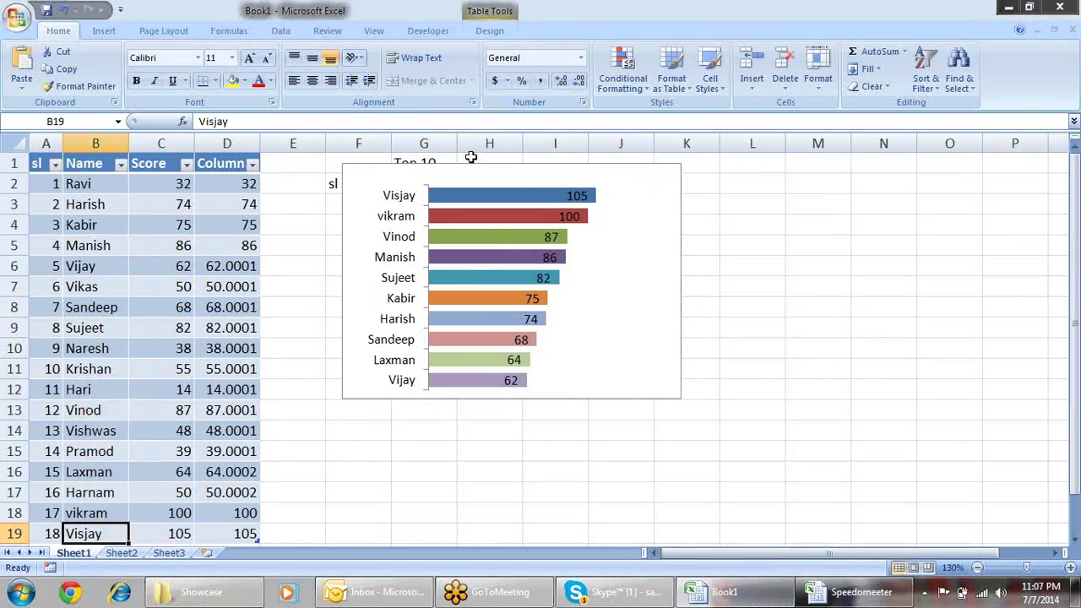
{"action": "left_click_drag", "start_coordinate": [471, 168], "coordinate": [735, 161]}
{"action": "left_click", "coordinate": [539, 192]}
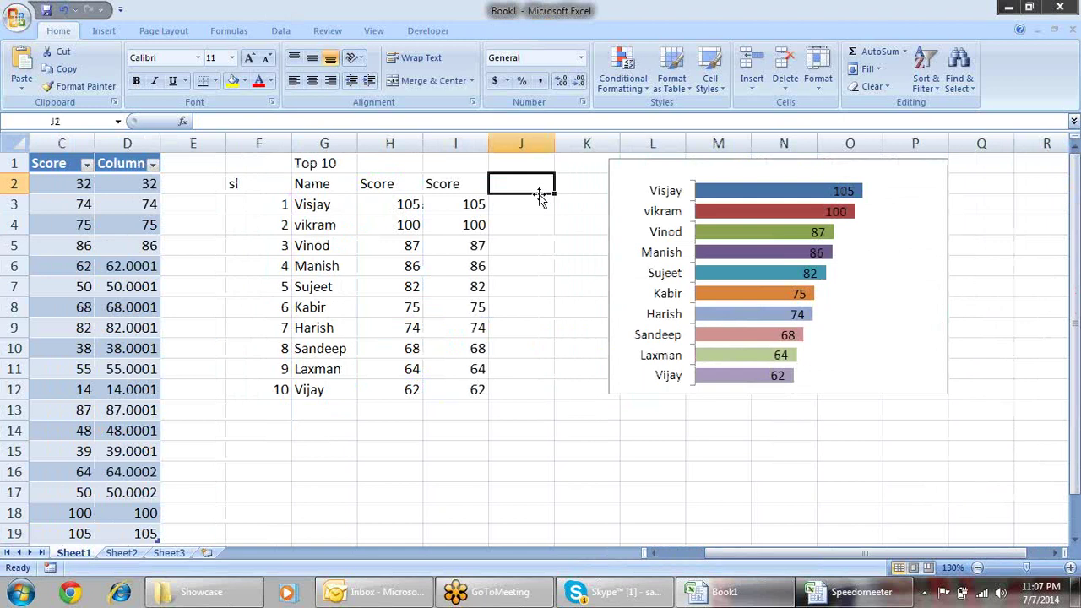
- Copy the sl, Name and Score data in A1:C19
{"action": "key", "text": "Left"}
{"action": "key", "text": "Left"}
{"action": "key", "text": "Left"}
{"action": "key", "text": "Left"}
{"action": "key", "text": "Left"}
{"action": "key", "text": "Left"}
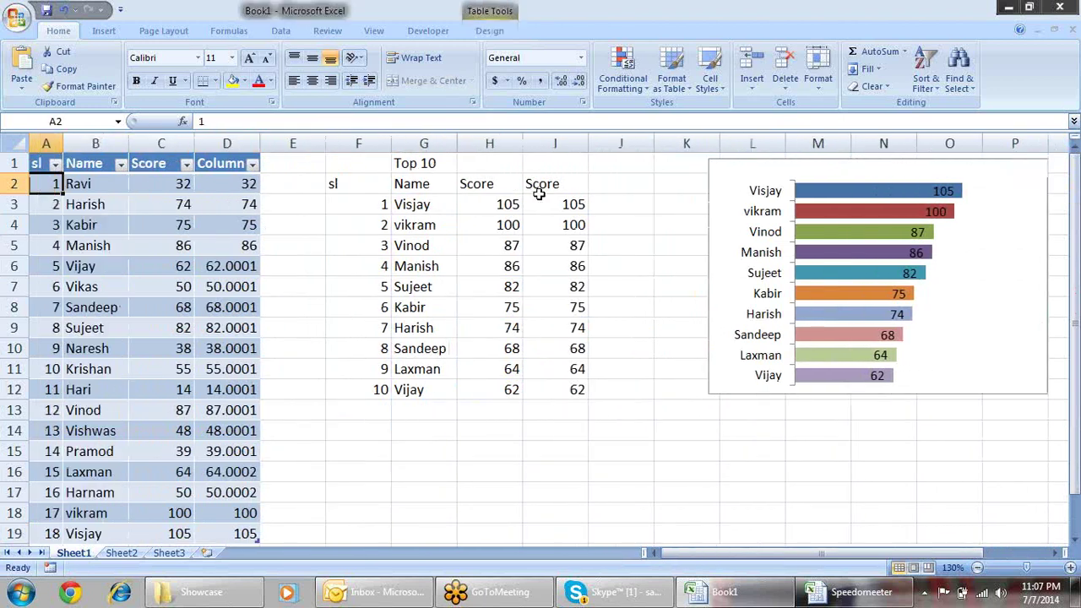
{"action": "key", "text": "Down"}
{"action": "key", "text": "Up"}
{"action": "key", "text": "Up"}
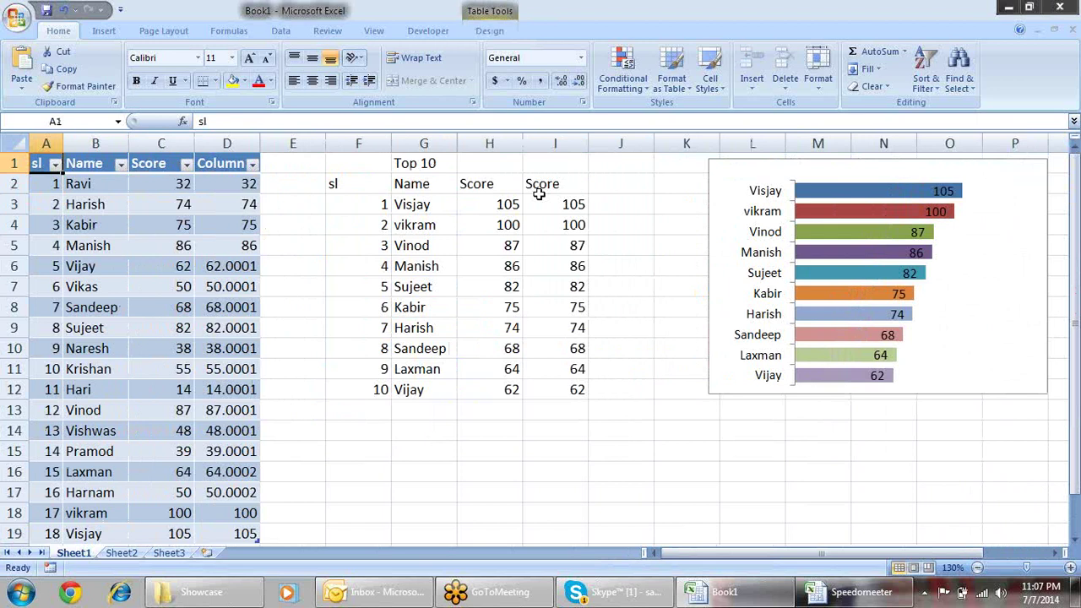
{"action": "key", "text": "shift+Right"}
{"action": "key", "text": "shift+Right"}
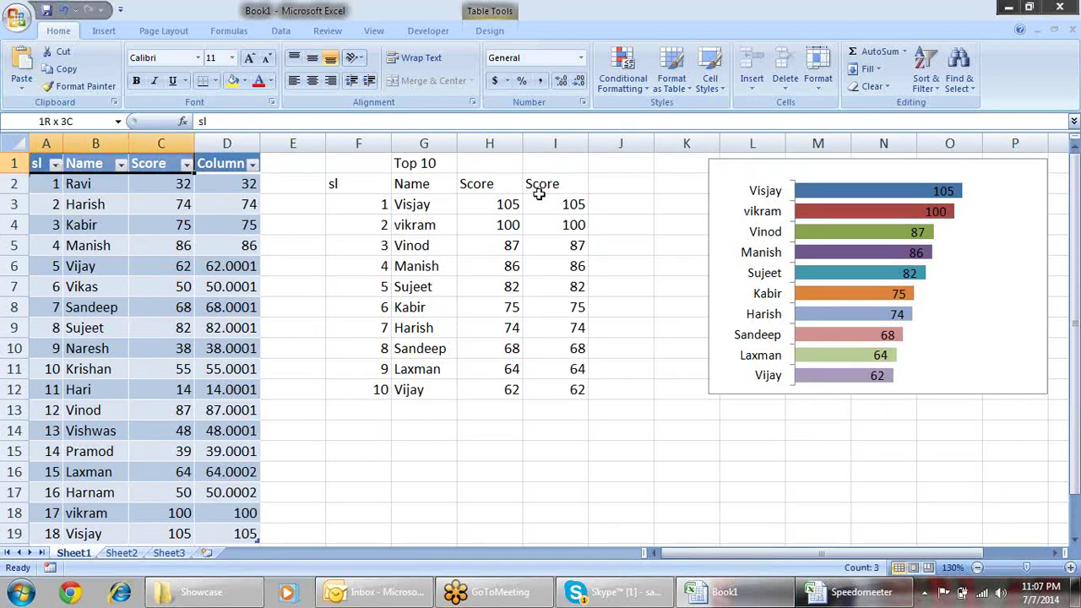
{"action": "key", "text": "shift+Down"}
{"action": "key", "text": "shift+Down"}
{"action": "key", "text": "shift+Down"}
{"action": "key", "text": "shift+Down"}
{"action": "key", "text": "shift+Down"}
{"action": "key", "text": "shift+Down"}
{"action": "key", "text": "shift+Down"}
{"action": "key", "text": "shift+Down"}
{"action": "key", "text": "shift+Down"}
{"action": "key", "text": "shift+Down"}
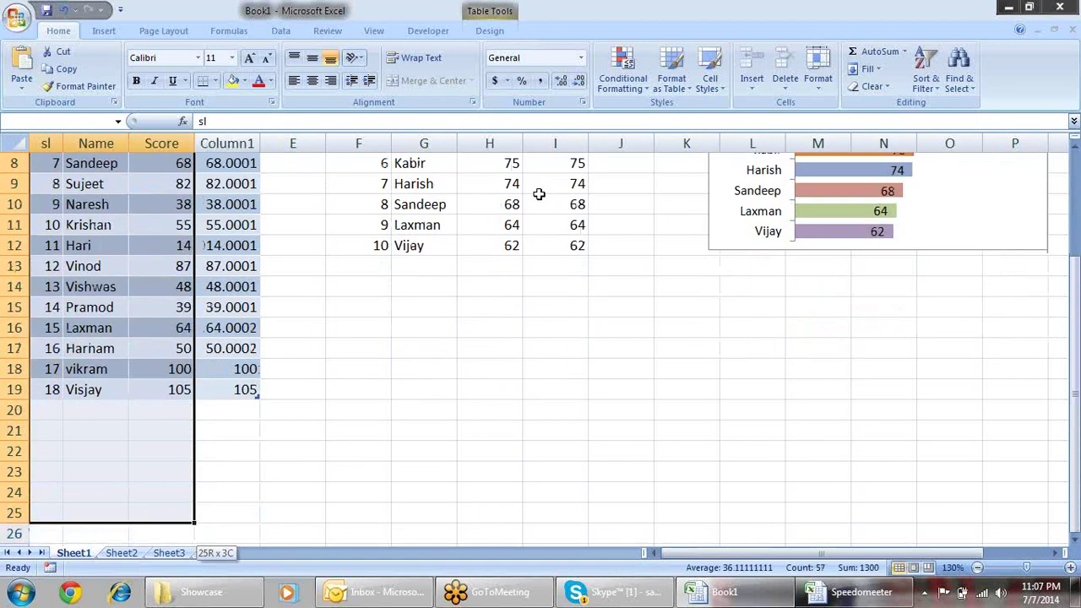
{"action": "key", "text": "shift+Up"}
{"action": "key", "text": "shift+Up"}
{"action": "key", "text": "shift+Up"}
{"action": "key", "text": "shift+Up"}
{"action": "key", "text": "shift+Up"}
{"action": "key", "text": "shift+Up"}
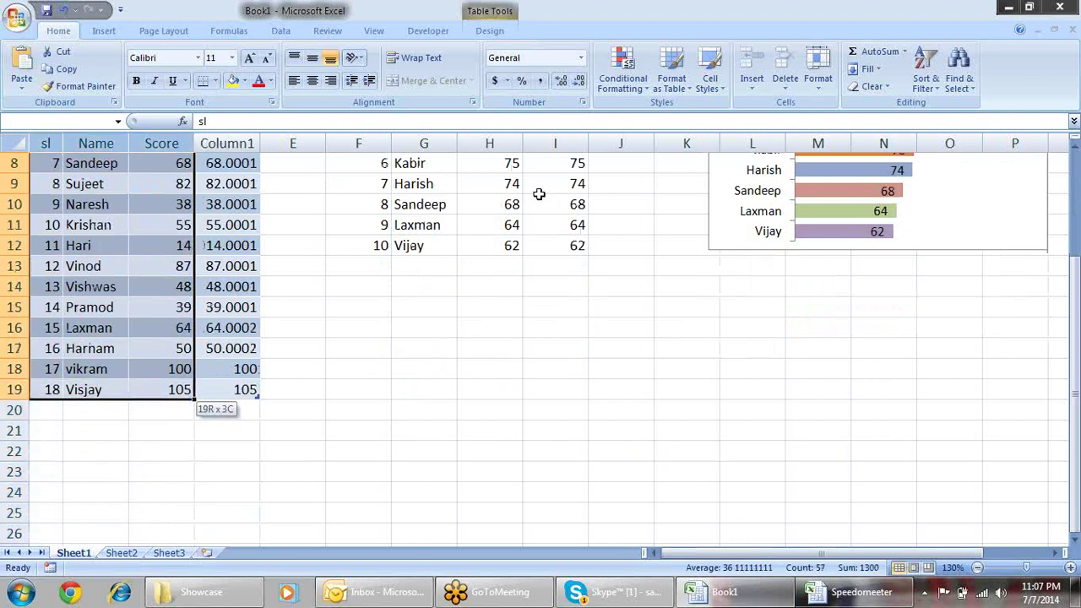
{"action": "key", "text": "ctrl+c"}
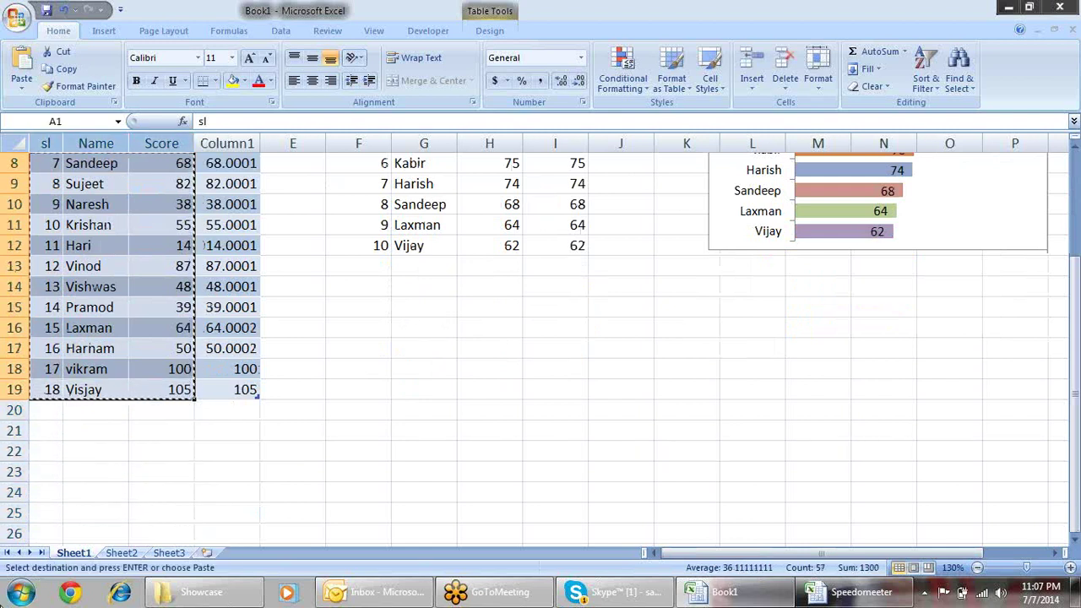
- Paste the data into Sheet3 A1 using Paste Special > Formulas
{"action": "left_click", "coordinate": [121, 553]}
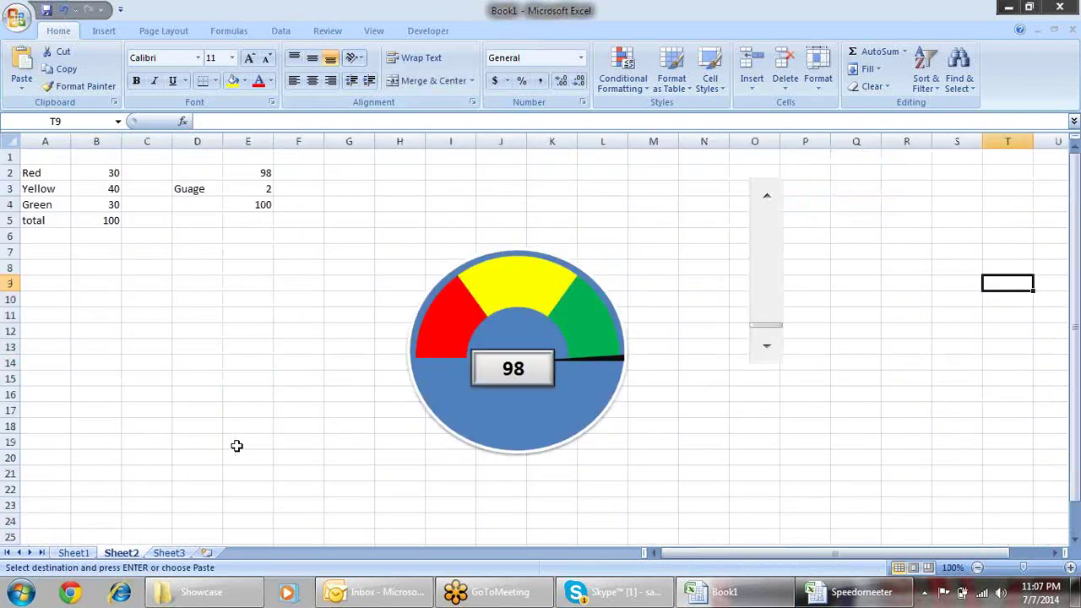
{"action": "right_click", "coordinate": [181, 551]}
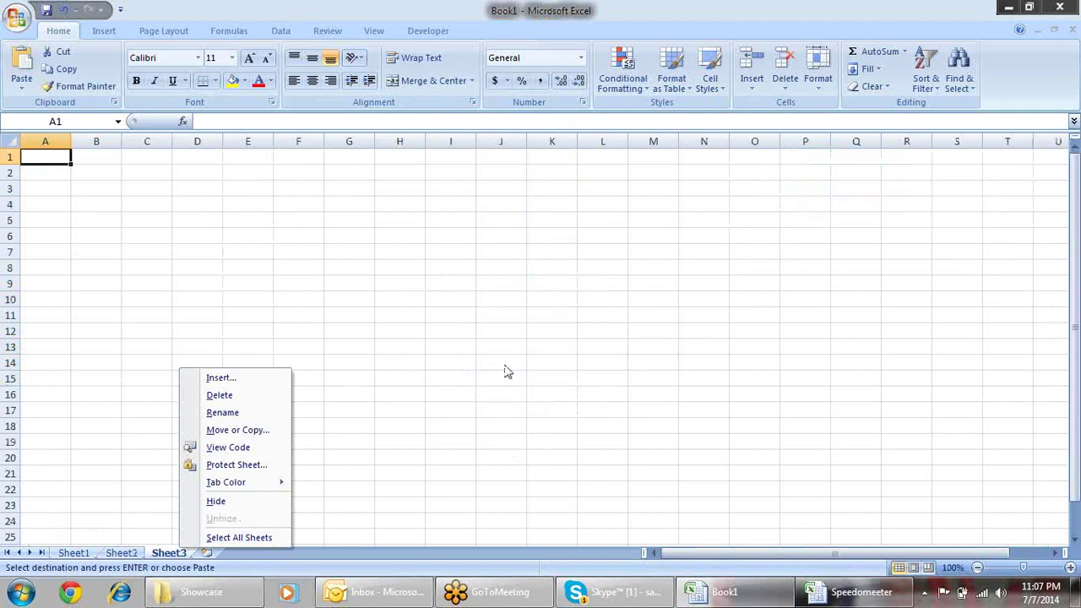
{"action": "left_click", "coordinate": [60, 220]}
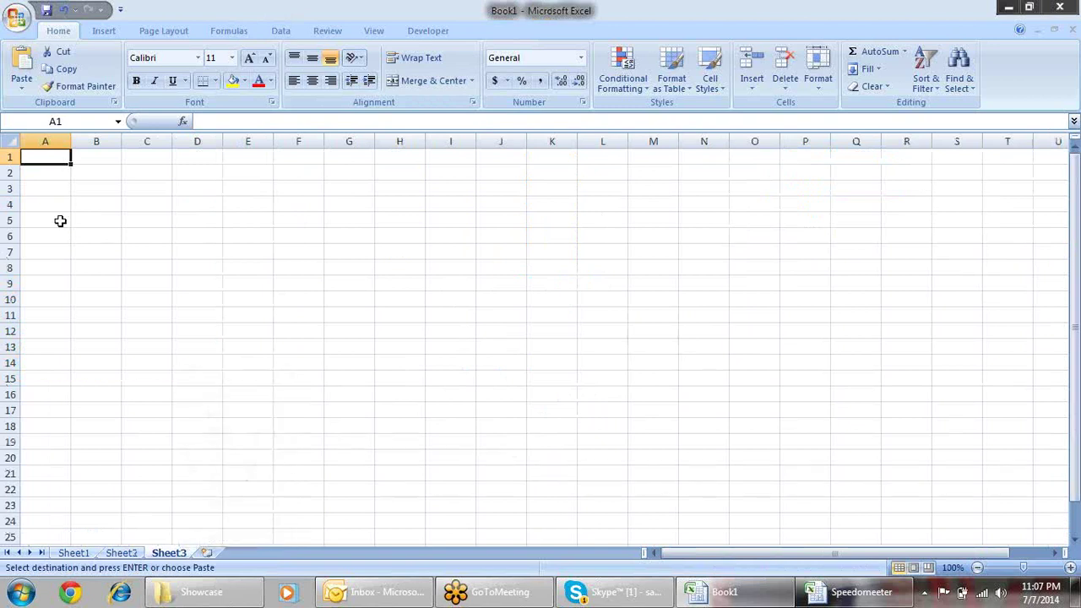
{"action": "key", "text": "ctrl+v"}
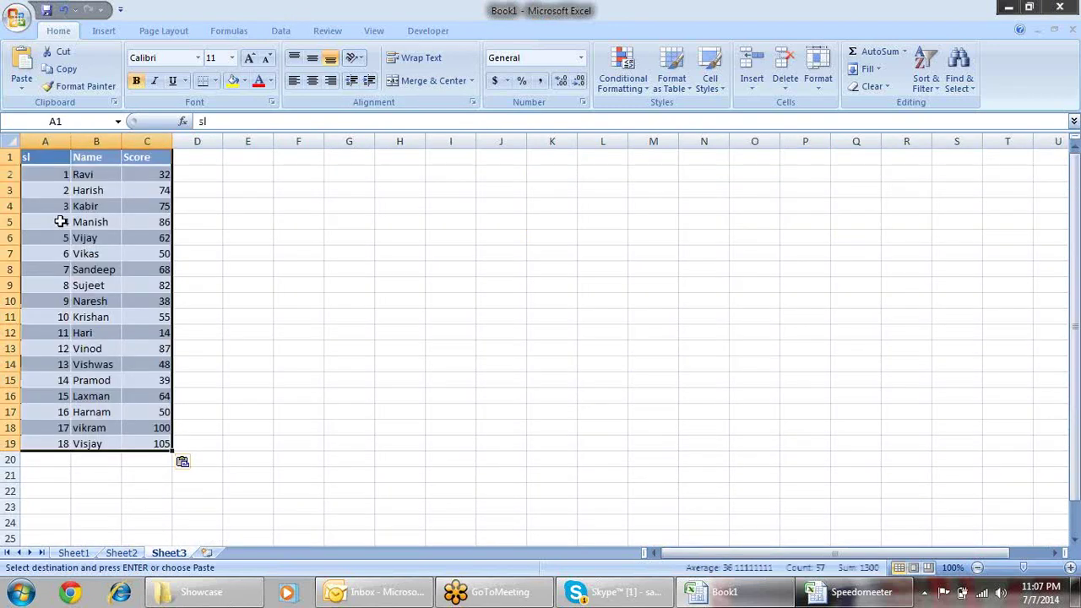
{"action": "key", "text": "alt+e"}
{"action": "key", "text": "s"}
{"action": "key", "text": "f"}
{"action": "key", "text": "Return"}
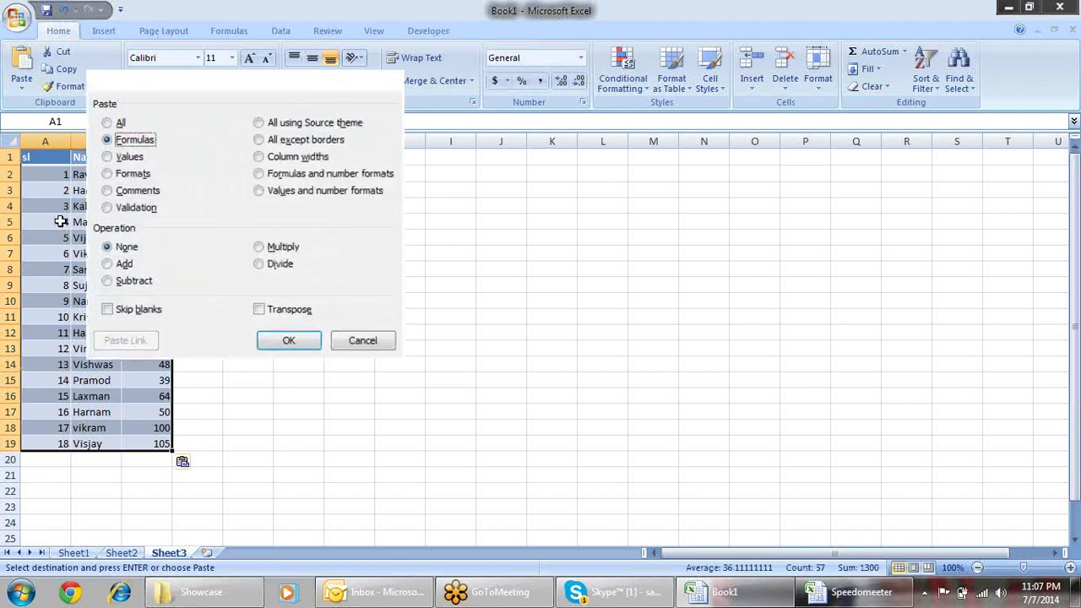
{"action": "key", "text": "alt+e"}
{"action": "key", "text": "Escape"}
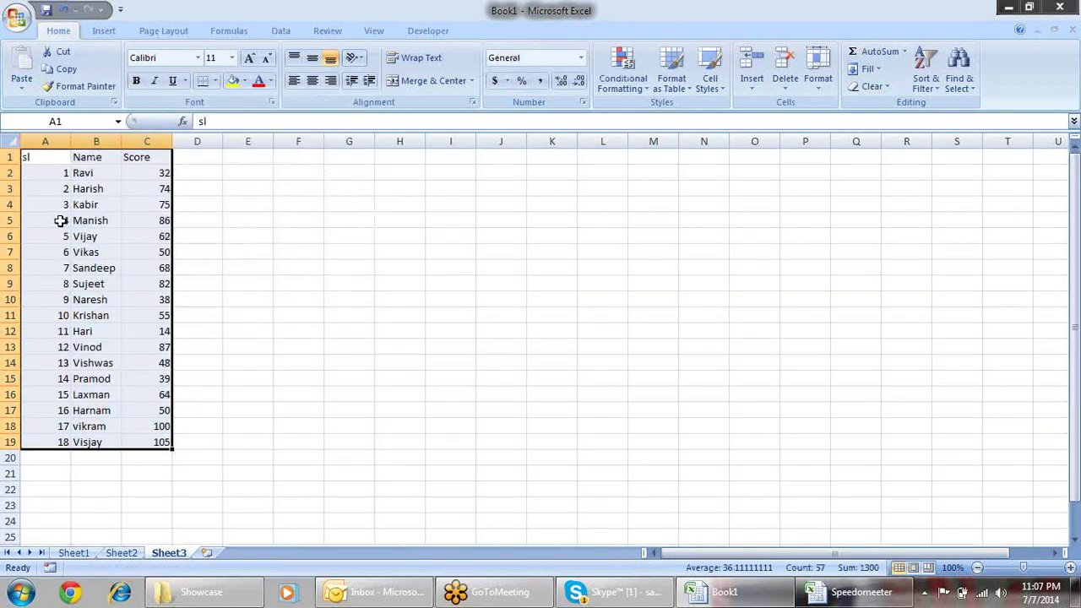
{"action": "key", "text": "Right"}
{"action": "key", "text": "Right"}
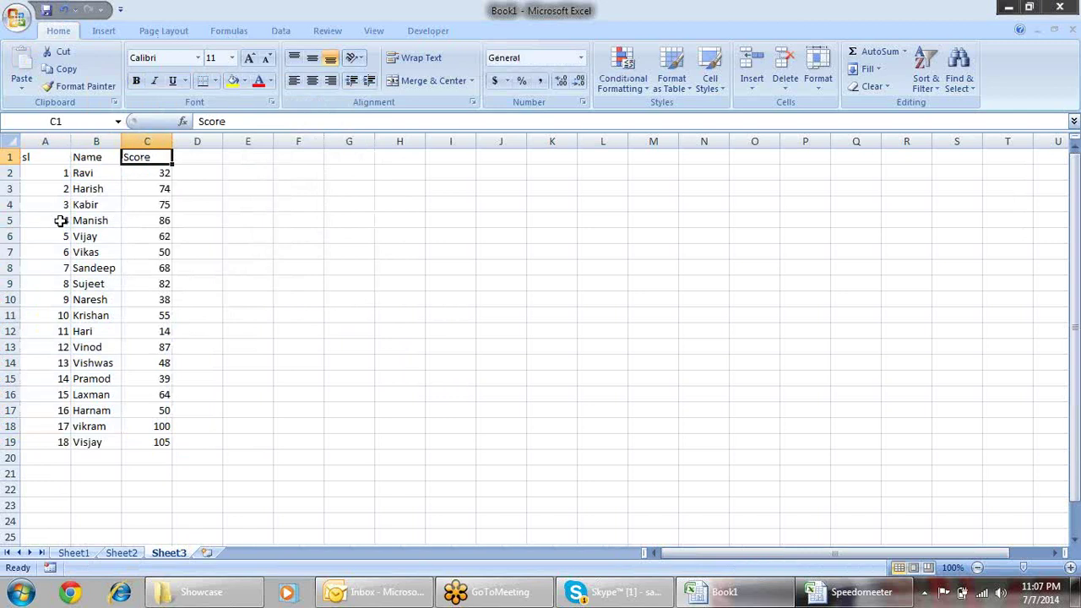
{"action": "key", "text": "Left"}
{"action": "key", "text": "Right"}
{"action": "key", "text": "Left"}
{"action": "key", "text": "Left"}
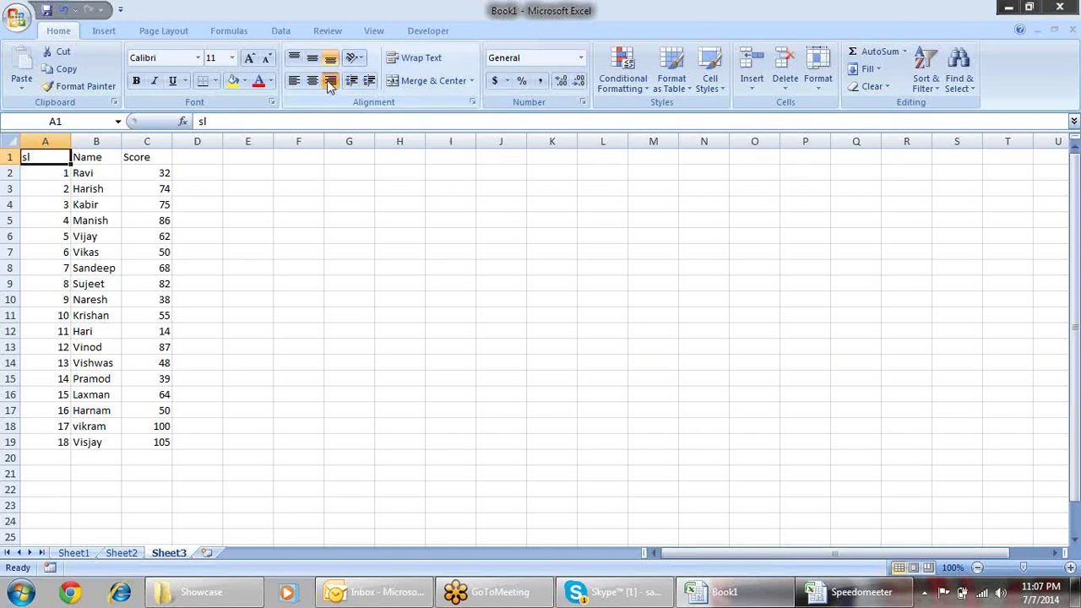
{"action": "key", "text": "Right"}
{"action": "key", "text": "Right"}
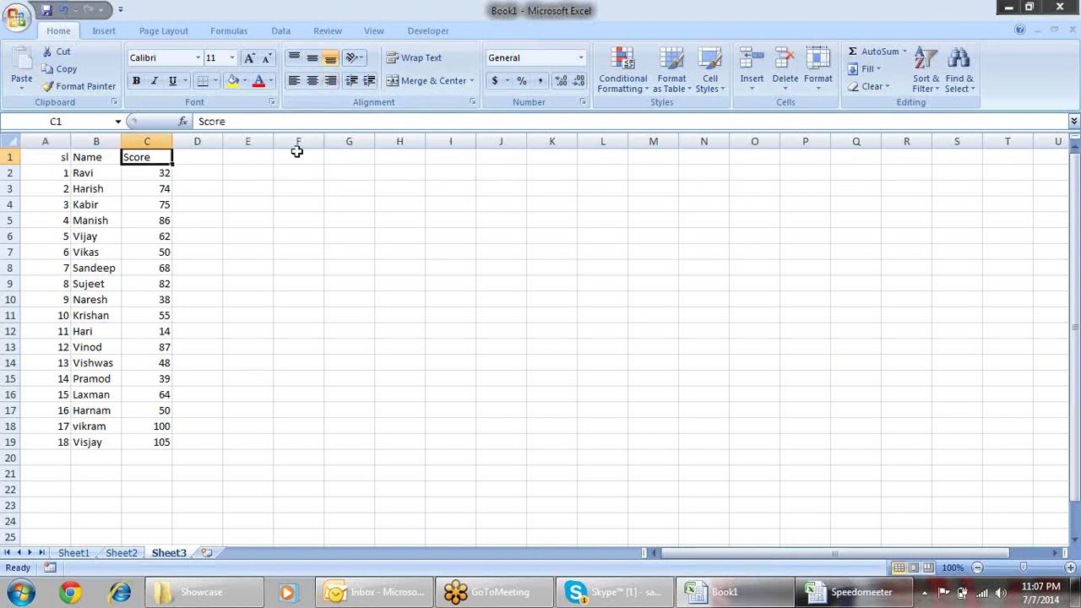
- Copy the sl, Name, Score headers into F2:H2
{"action": "left_click", "coordinate": [296, 151]}
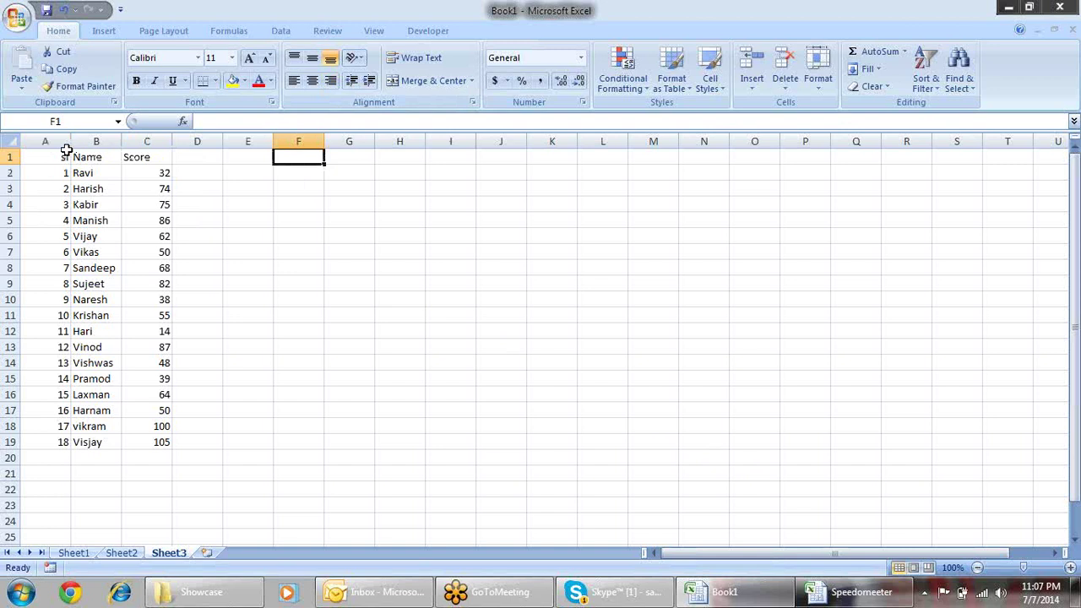
{"action": "left_click_drag", "start_coordinate": [66, 150], "coordinate": [134, 156]}
{"action": "key", "text": "ctrl+c"}
{"action": "key", "text": "Right"}
{"action": "key", "text": "Right"}
{"action": "key", "text": "Right"}
{"action": "key", "text": "Right"}
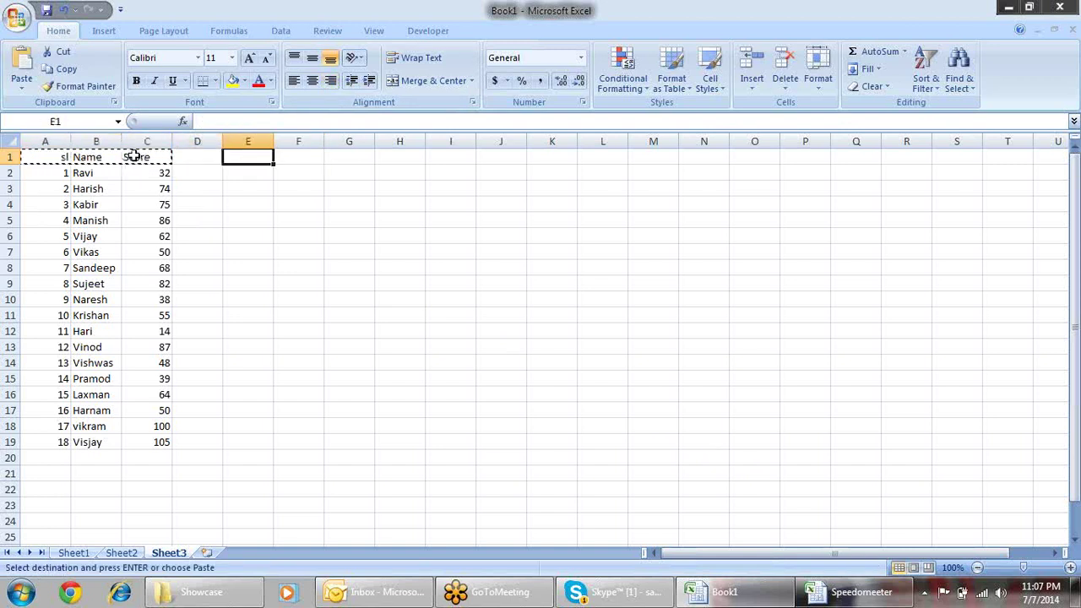
{"action": "key", "text": "Right"}
{"action": "key", "text": "Down"}
{"action": "key", "text": "Return"}
{"action": "key", "text": "Down"}
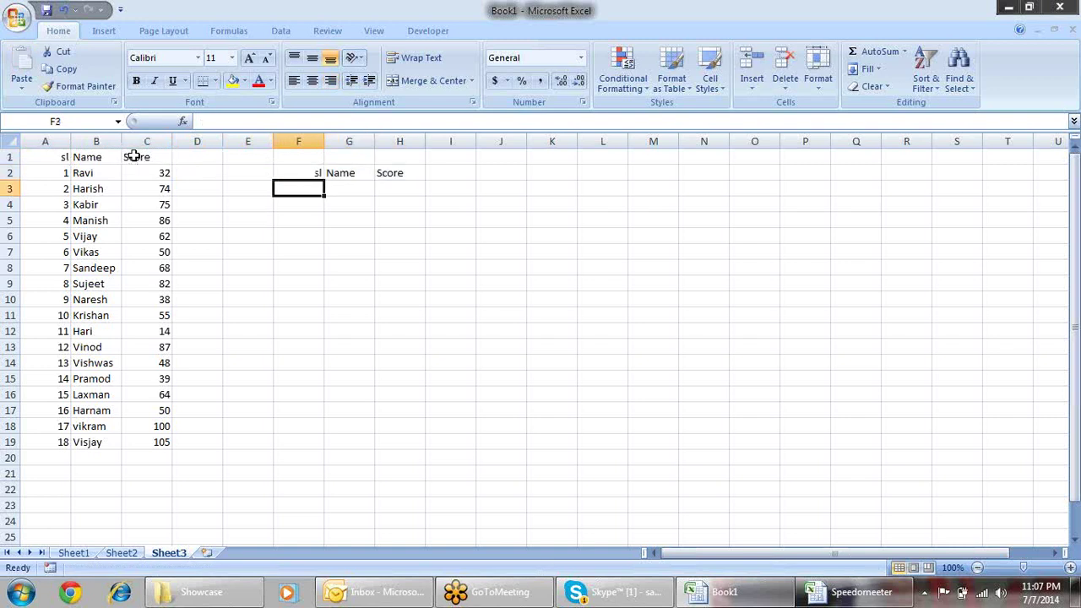
- Fill F3:F12 with serial numbers 1 to 10 and confirm the Sl header in F2
{"action": "key", "text": "Left"}
{"action": "key", "text": "Left"}
{"action": "key", "text": "Left"}
{"action": "key", "text": "Left"}
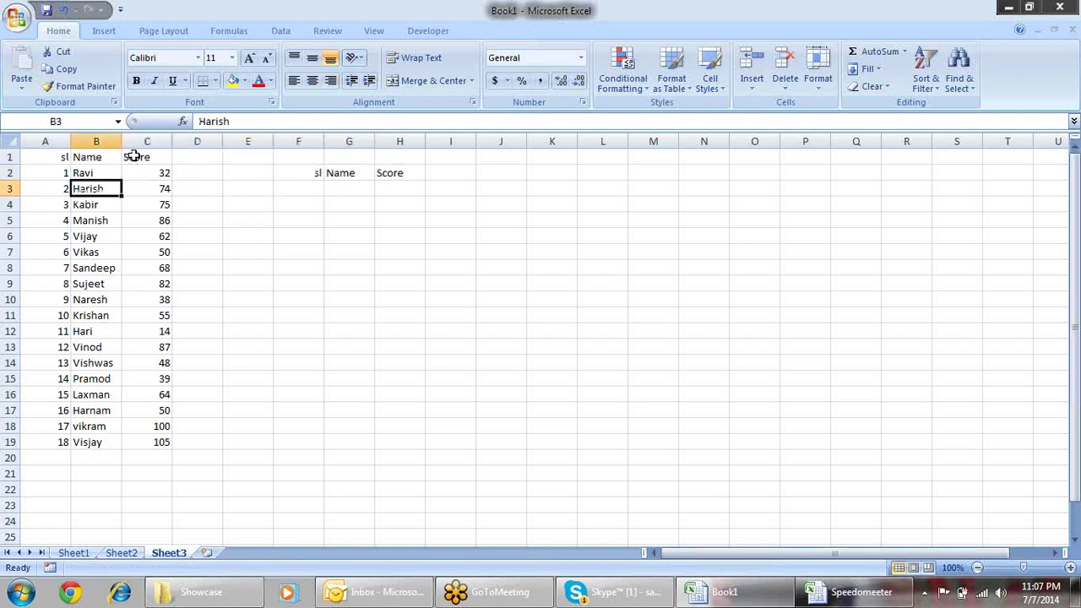
{"action": "key", "text": "Left"}
{"action": "key", "text": "Up"}
{"action": "key", "text": "shift+Down"}
{"action": "key", "text": "shift+Down"}
{"action": "key", "text": "shift+Down"}
{"action": "key", "text": "shift+Down"}
{"action": "key", "text": "shift+Down"}
{"action": "key", "text": "shift+Down"}
{"action": "key", "text": "shift+Down"}
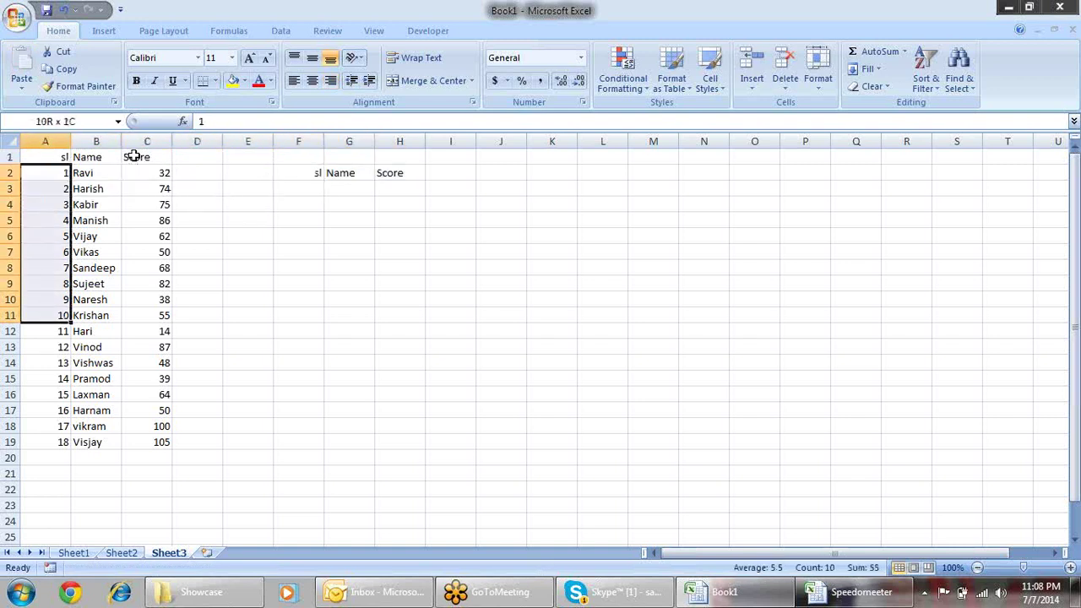
{"action": "key", "text": "ctrl+c"}
{"action": "key", "text": "Right"}
{"action": "key", "text": "Right"}
{"action": "key", "text": "Right"}
{"action": "key", "text": "Right"}
{"action": "key", "text": "Right"}
{"action": "key", "text": "Right"}
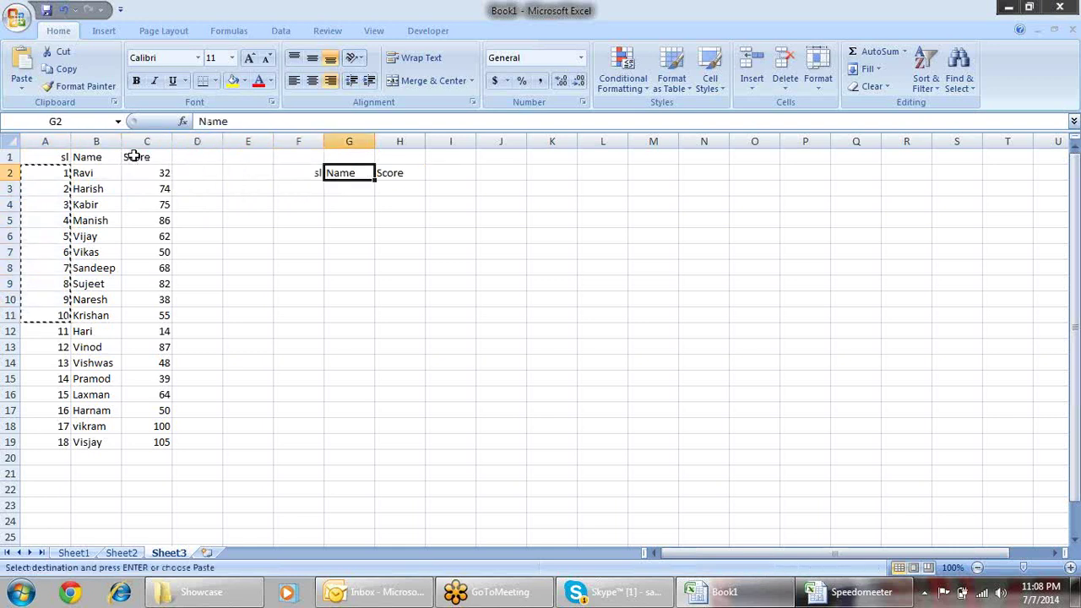
{"action": "key", "text": "Left"}
{"action": "key", "text": "Down"}
{"action": "key", "text": "Return"}
{"action": "key", "text": "Right"}
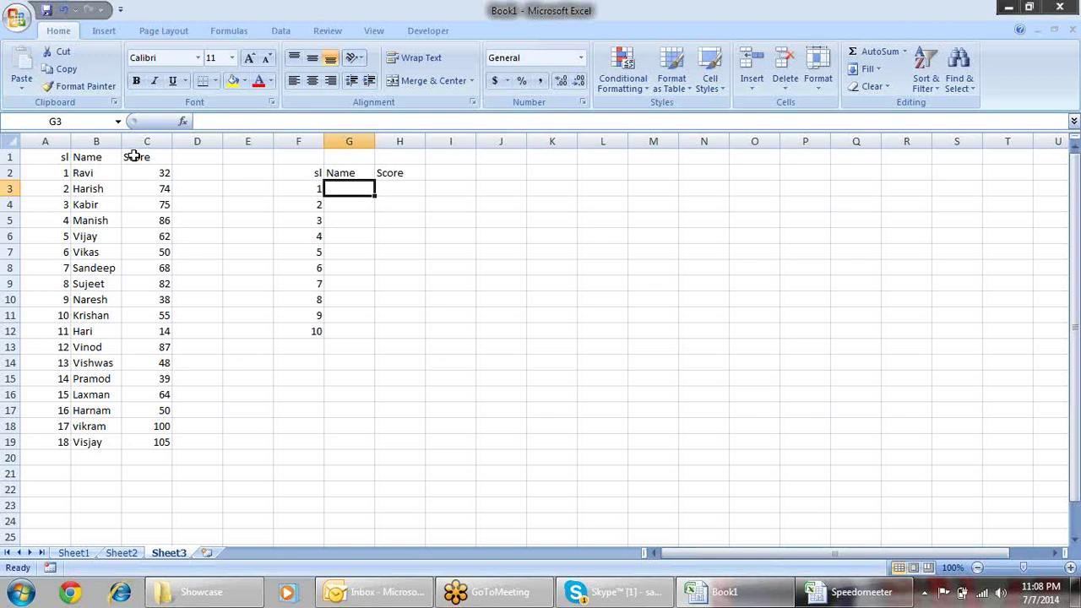
{"action": "key", "text": "Up"}
{"action": "key", "text": "Left"}
{"action": "key", "text": "Return"}
- Enter the heading 'Top 10' in cell G1
{"action": "key", "text": "Up"}
{"action": "key", "text": "Left"}
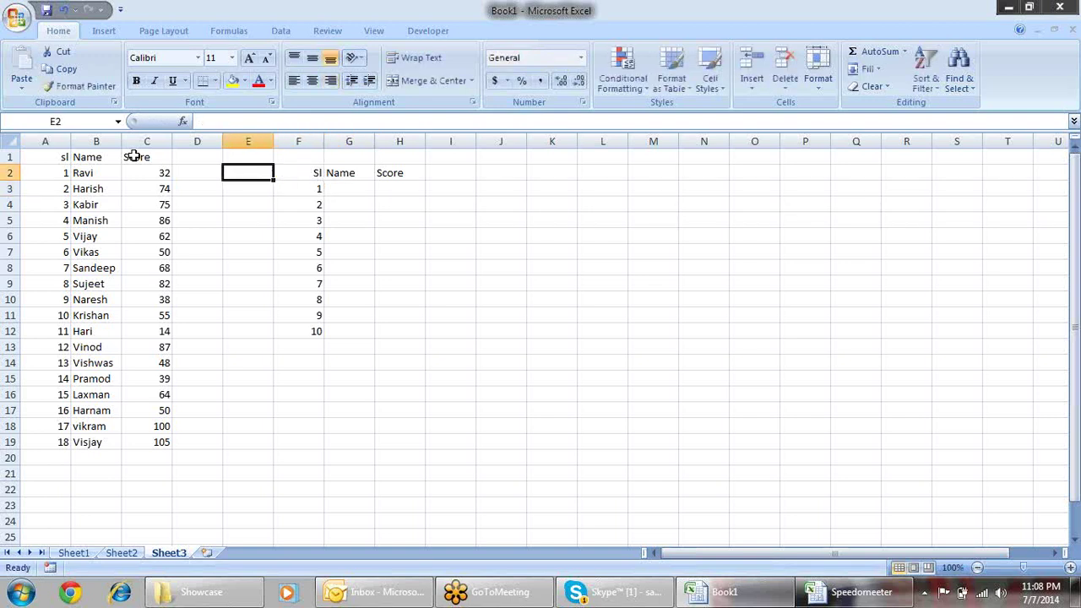
{"action": "key", "text": "Left"}
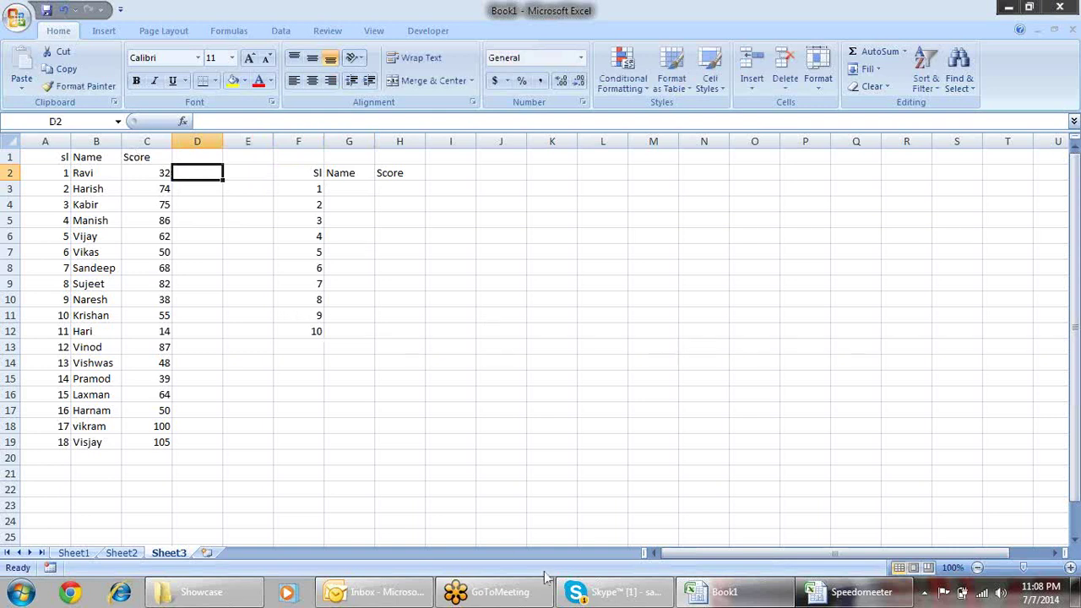
{"action": "key", "text": "Right"}
{"action": "key", "text": "Right"}
{"action": "key", "text": "Right"}
{"action": "key", "text": "Up"}
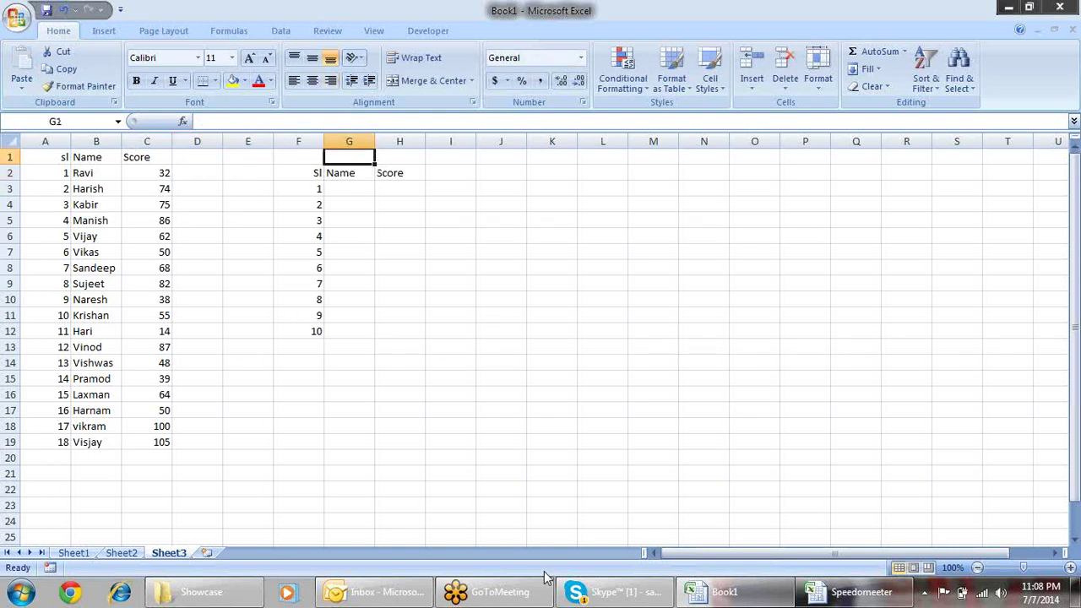
{"action": "type", "text": "Top"}
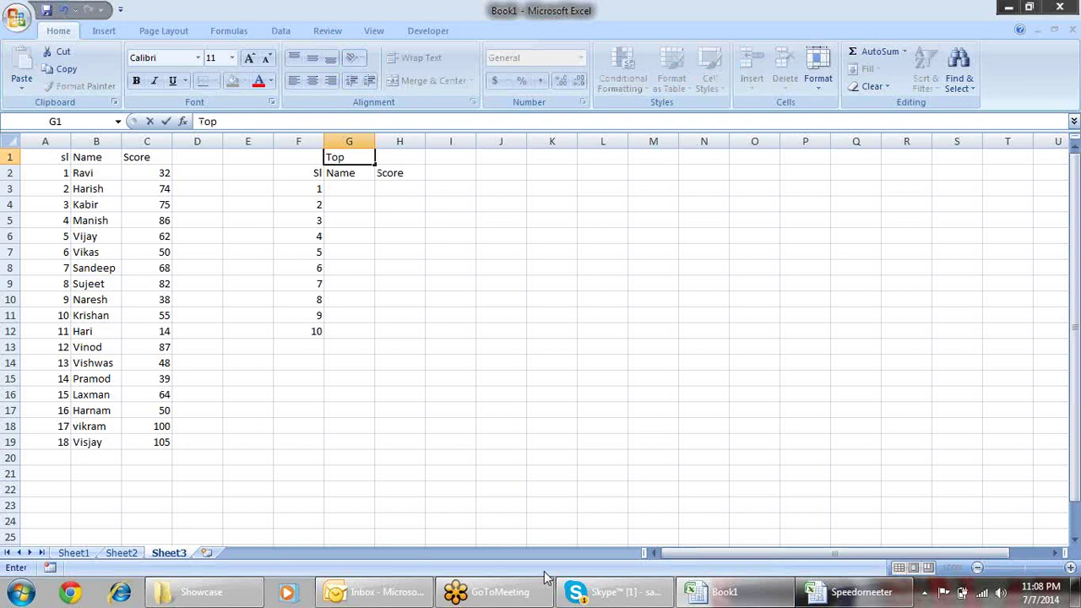
{"action": "type", "text": " 10"}
{"action": "key", "text": "Return"}
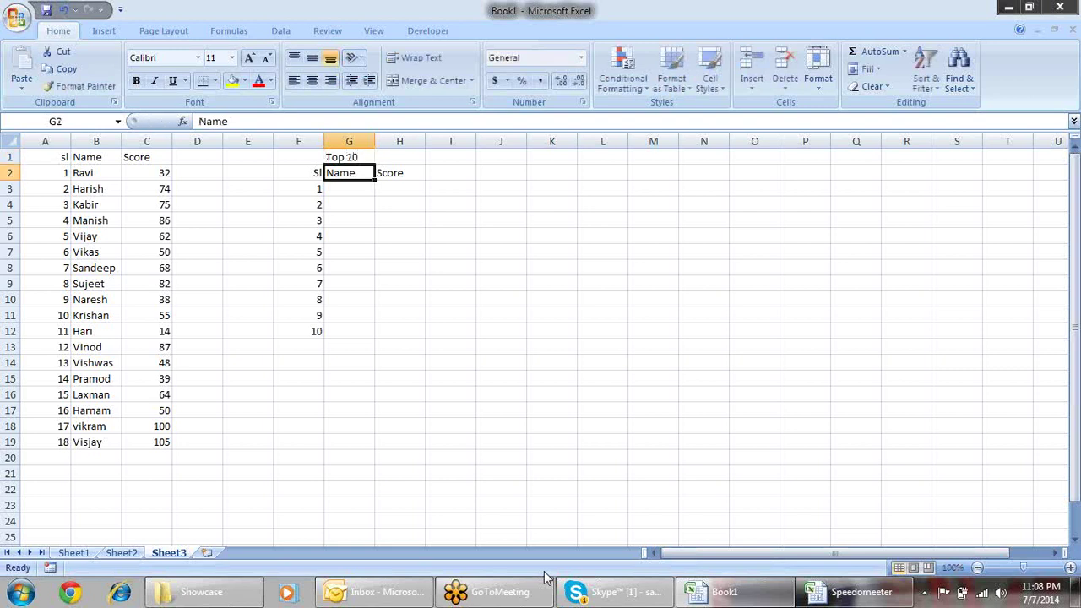
- Select A1:C19 and bring up Create Table with Ctrl+T
{"action": "key", "text": "Right"}
{"action": "key", "text": "Down"}
{"action": "key", "text": "Left"}
{"action": "key", "text": "Left"}
{"action": "key", "text": "Left"}
{"action": "key", "text": "Left"}
{"action": "key", "text": "Left"}
{"action": "key", "text": "Left"}
{"action": "key", "text": "Left"}
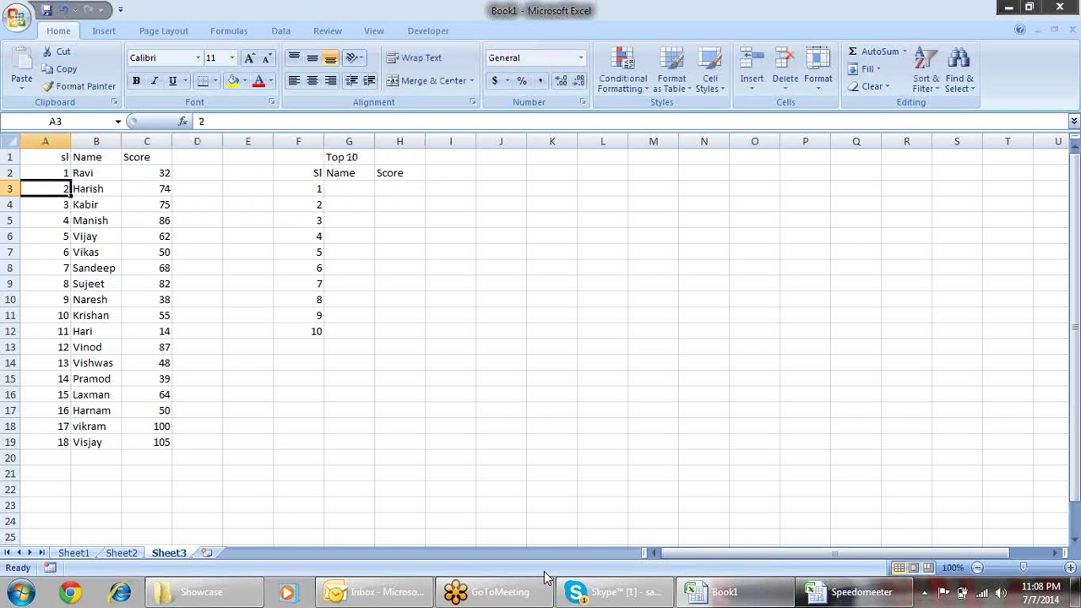
{"action": "key", "text": "Up"}
{"action": "key", "text": "Up"}
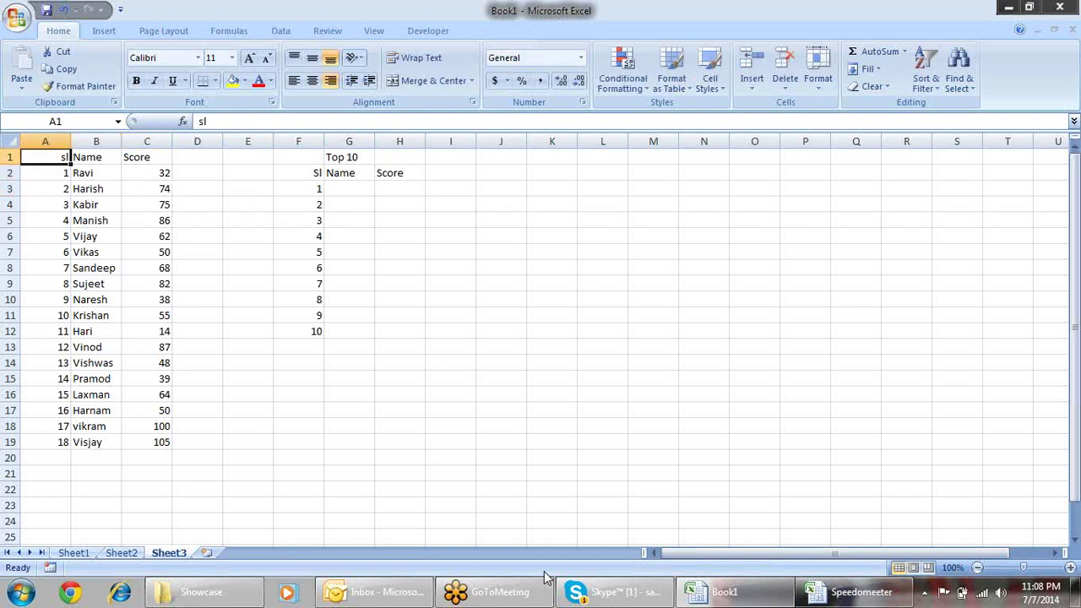
{"action": "key", "text": "shift+Right"}
{"action": "key", "text": "shift+Right"}
{"action": "key", "text": "shift+Down"}
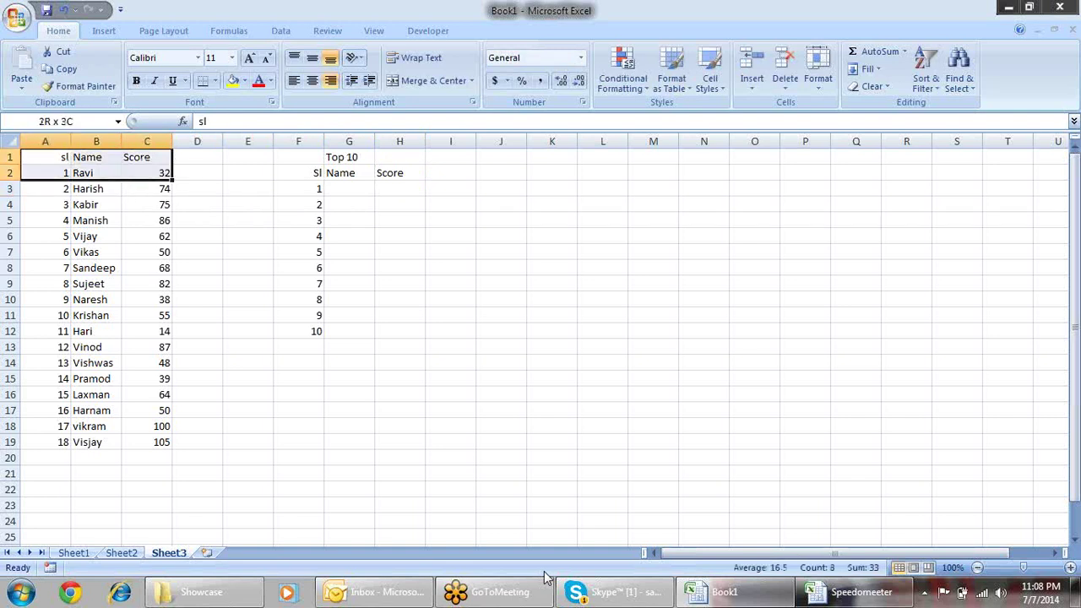
{"action": "key", "text": "shift+Down"}
{"action": "key", "text": "shift+Down"}
{"action": "key", "text": "shift+Down"}
{"action": "key", "text": "shift+Down"}
{"action": "key", "text": "shift+Down"}
{"action": "key", "text": "shift+Down"}
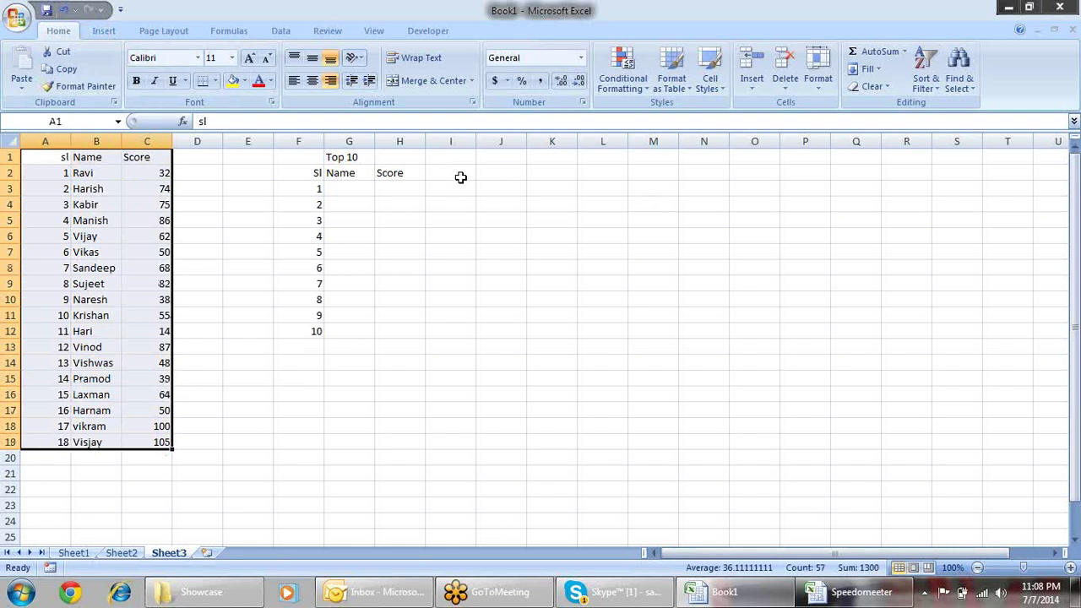
{"action": "key", "text": "ctrl+t"}
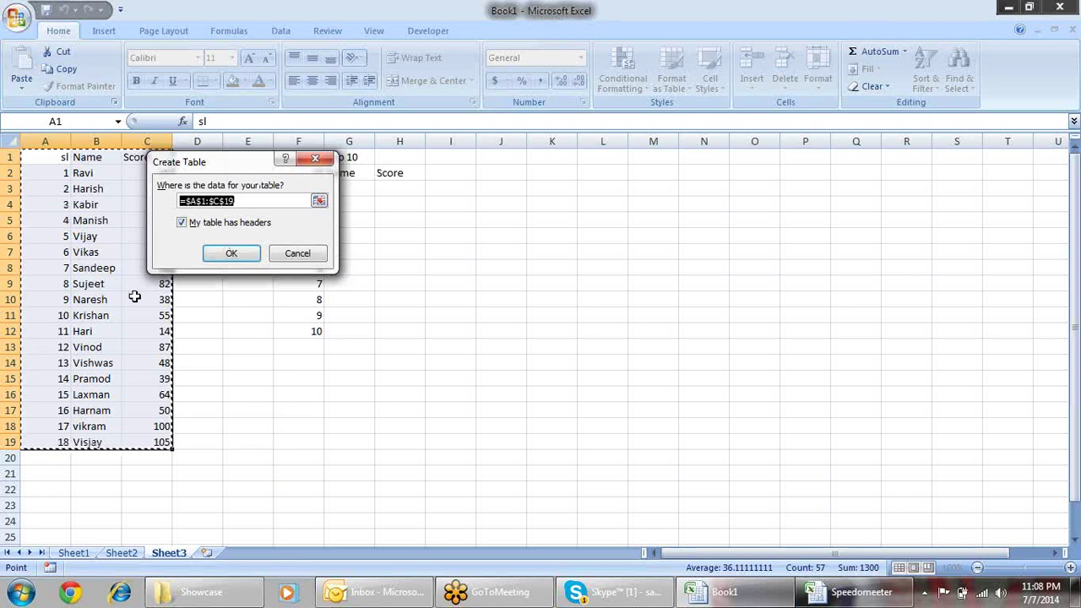
- Format A1:C19 as a table using the first Light table style
{"action": "key", "text": "Escape"}
{"action": "left_click", "coordinate": [101, 31]}
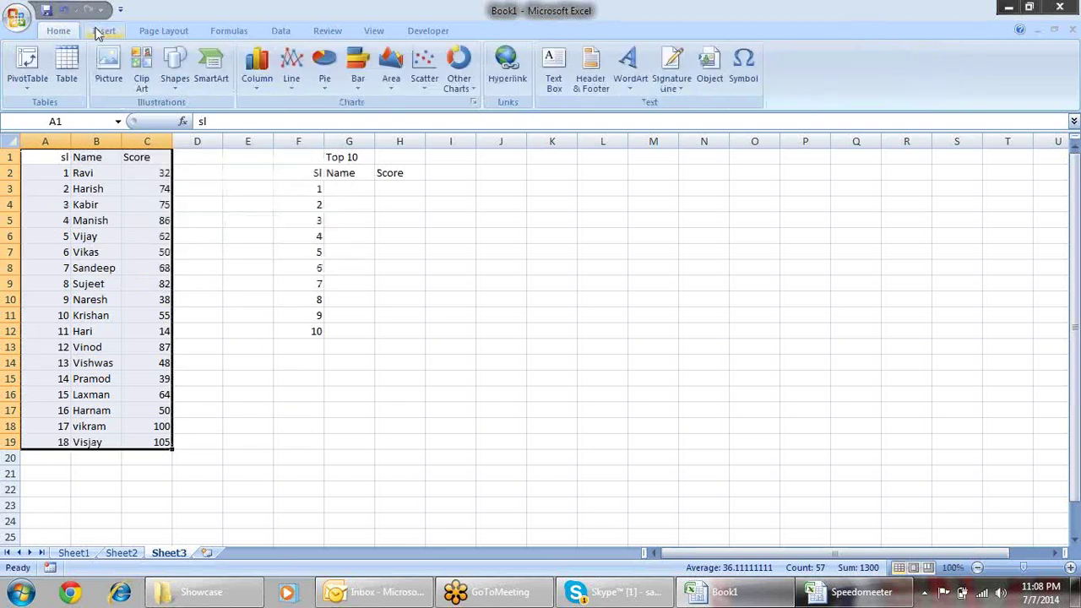
{"action": "left_click", "coordinate": [65, 31]}
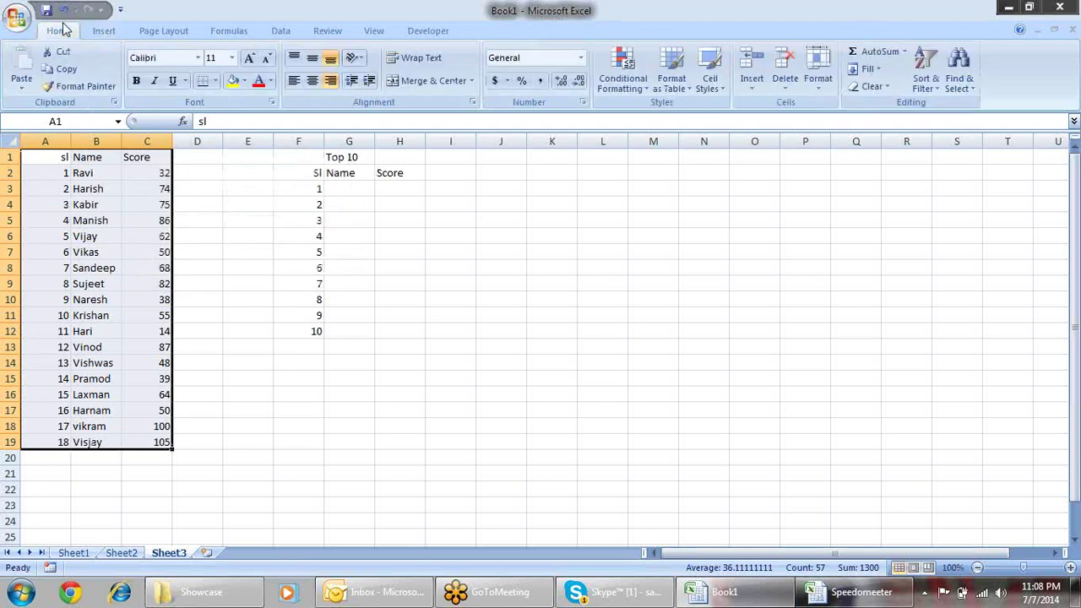
{"action": "left_click", "coordinate": [686, 90]}
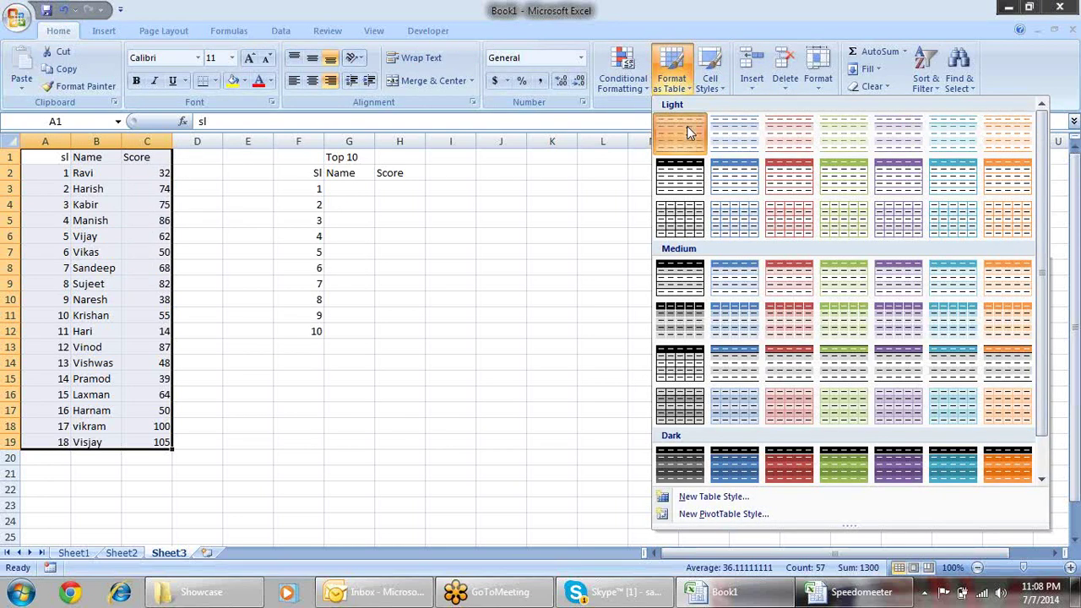
{"action": "left_click", "coordinate": [687, 126]}
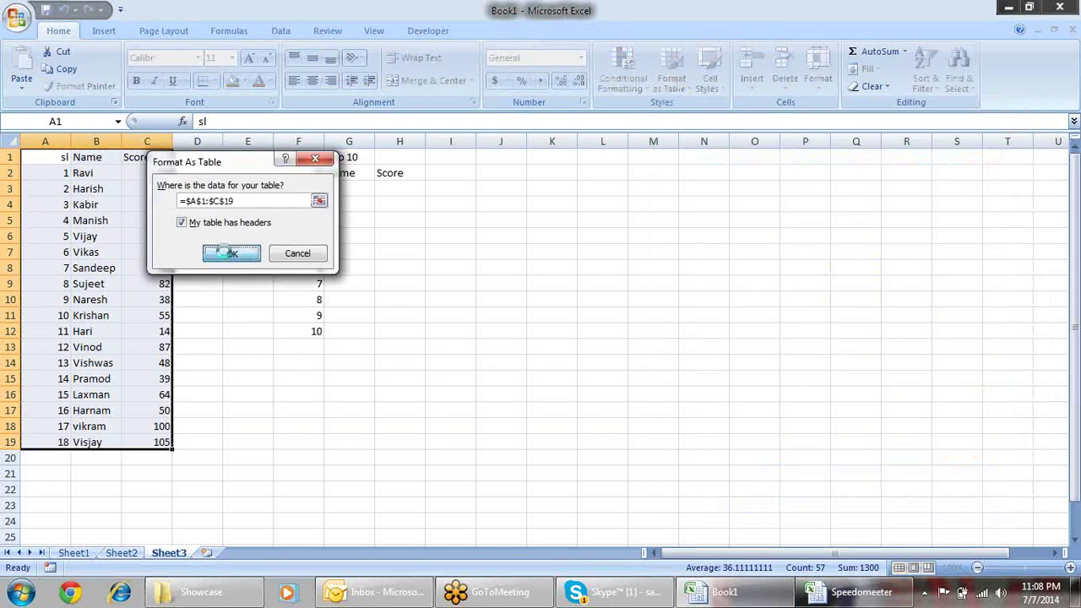
{"action": "left_click", "coordinate": [232, 253]}
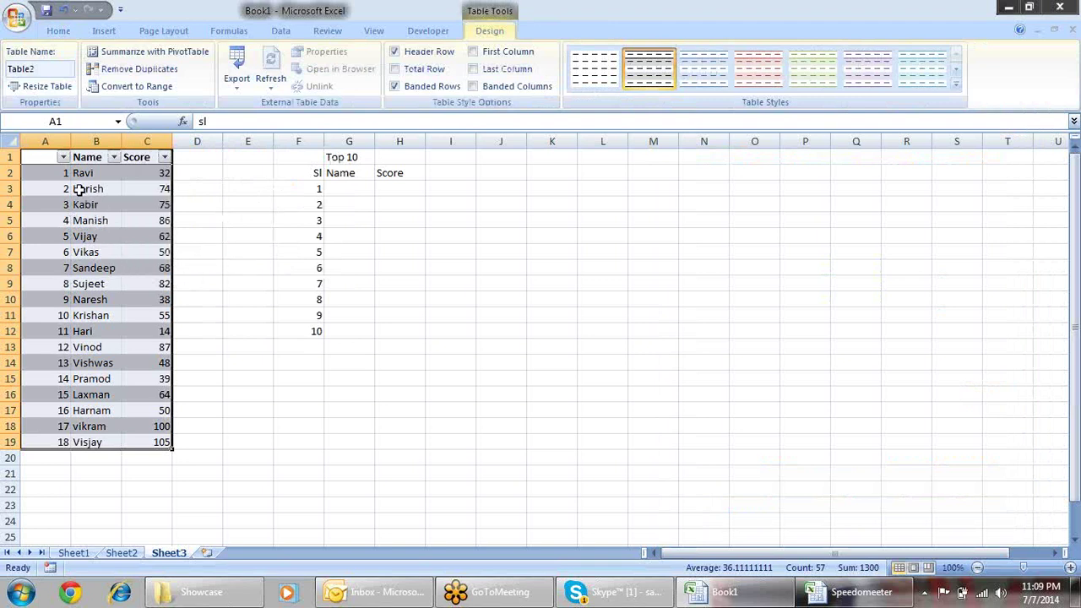
- Rename the table from Table2 to dt
{"action": "left_click", "coordinate": [47, 156]}
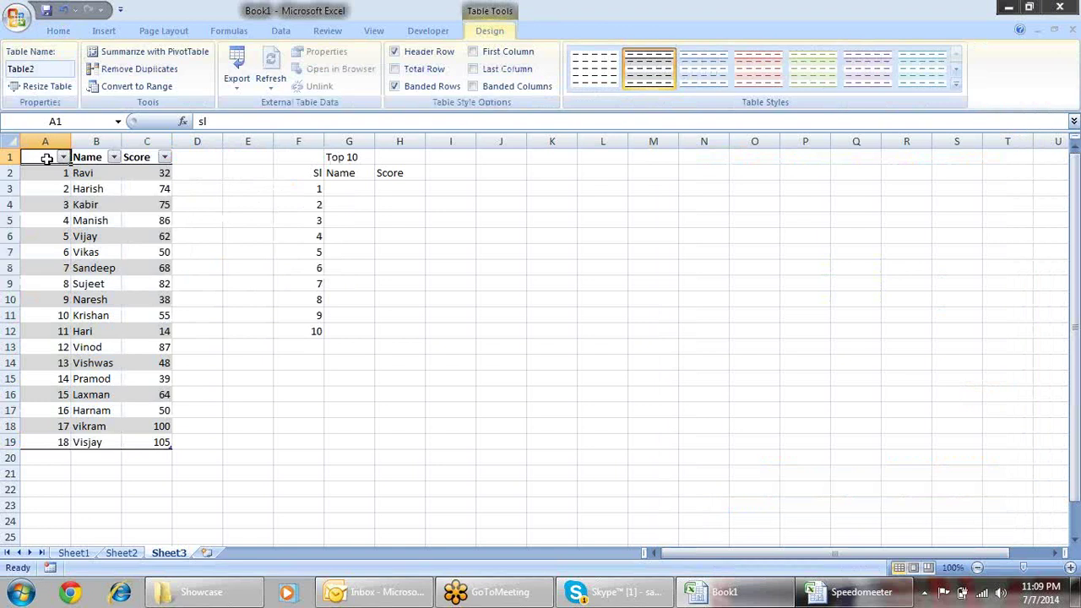
{"action": "left_click", "coordinate": [65, 188]}
{"action": "left_click", "coordinate": [113, 214]}
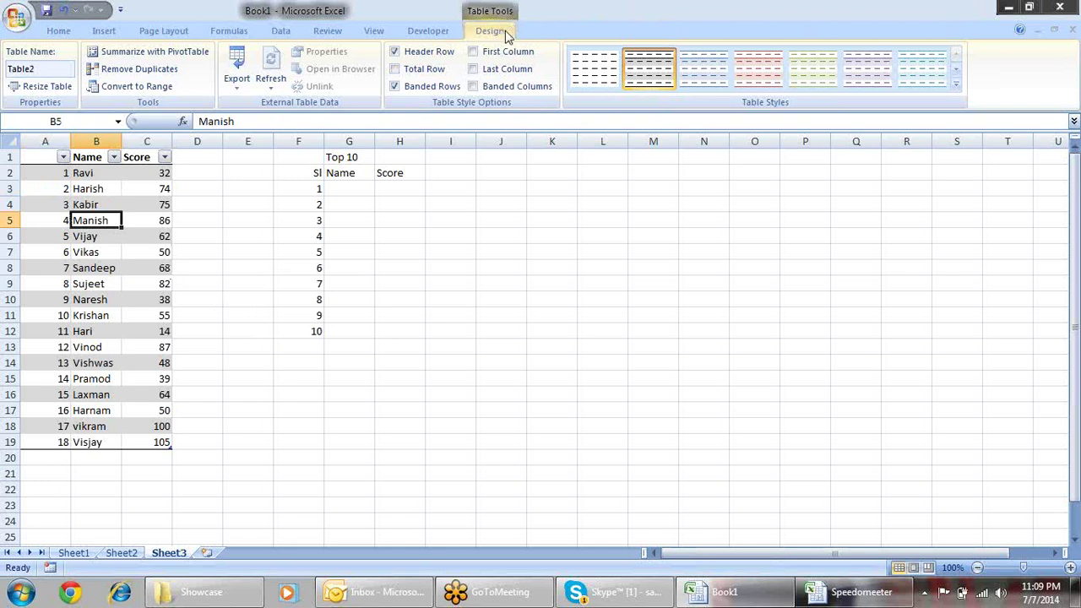
{"action": "left_click", "coordinate": [65, 67]}
{"action": "left_click", "coordinate": [64, 68]}
{"action": "left_click_drag", "start_coordinate": [64, 68], "coordinate": [4, 68]}
{"action": "type", "text": "dt"}
- Check the dt table's Sl header row, then select the first Top 10 Name cell
{"action": "left_click", "coordinate": [51, 157]}
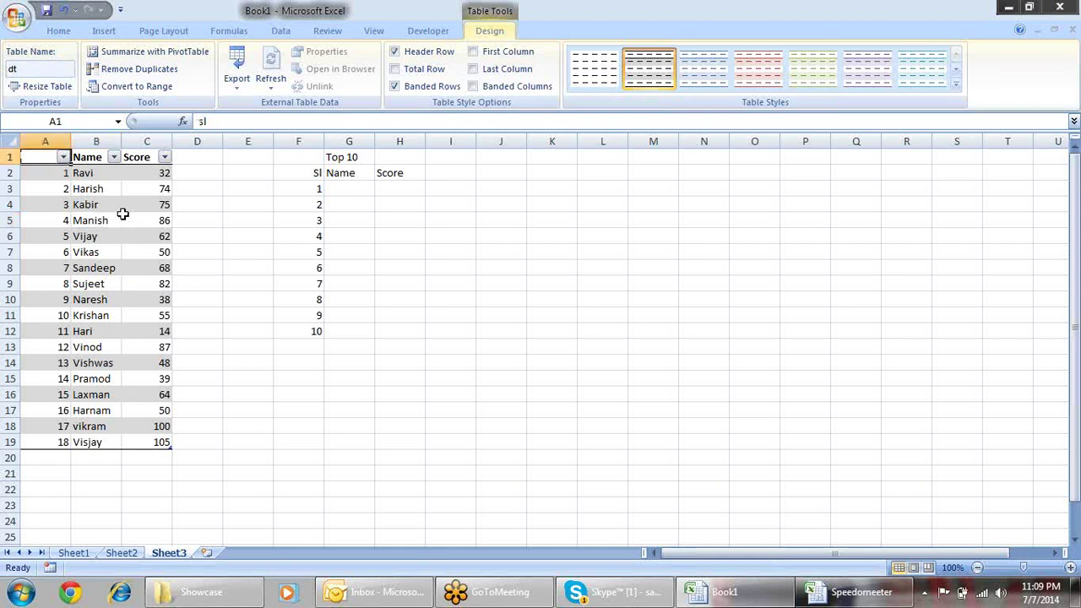
{"action": "key", "text": "Down"}
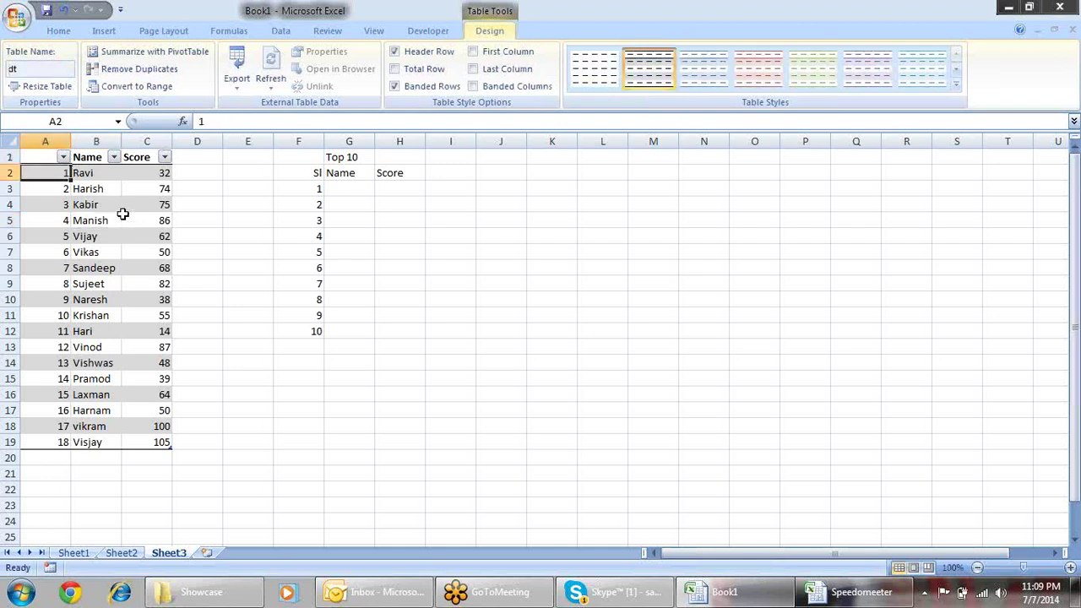
{"action": "key", "text": "Up"}
{"action": "key", "text": "Right"}
{"action": "key", "text": "Left"}
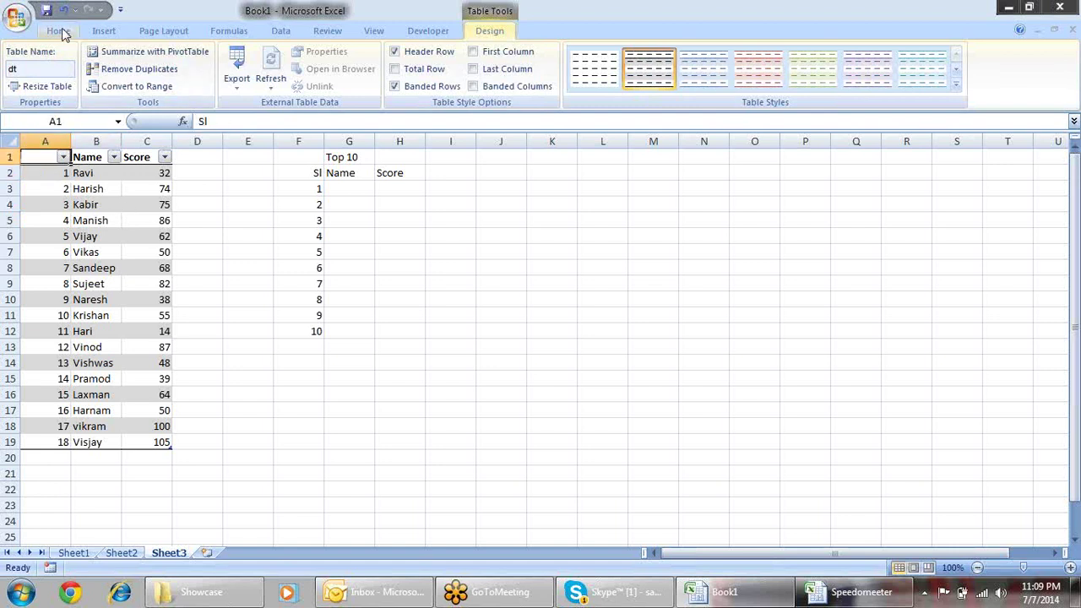
{"action": "left_click", "coordinate": [59, 31]}
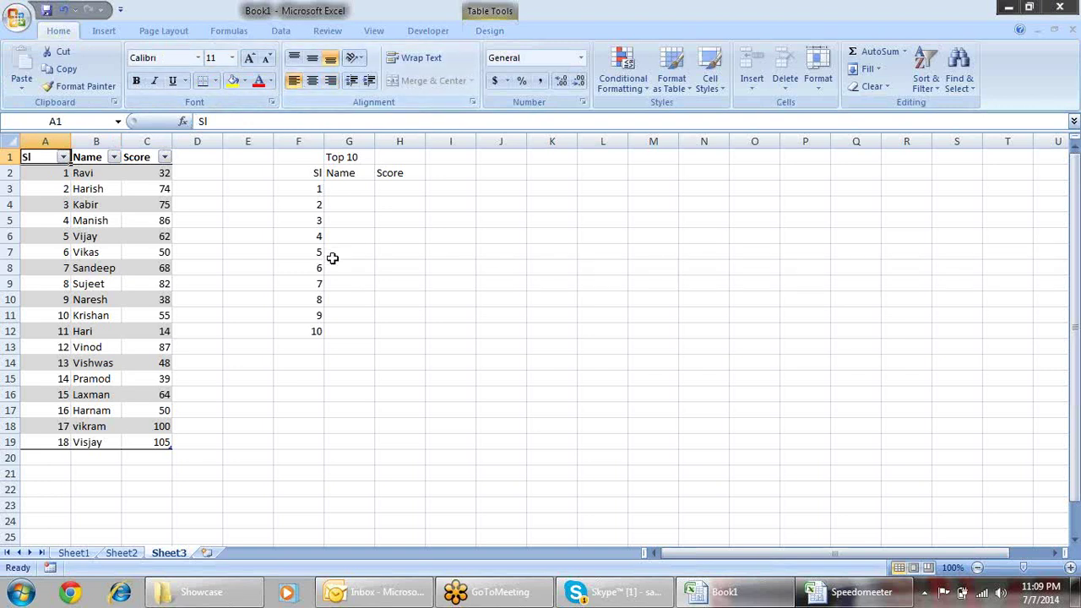
{"action": "left_click", "coordinate": [279, 296]}
{"action": "left_click", "coordinate": [341, 187]}
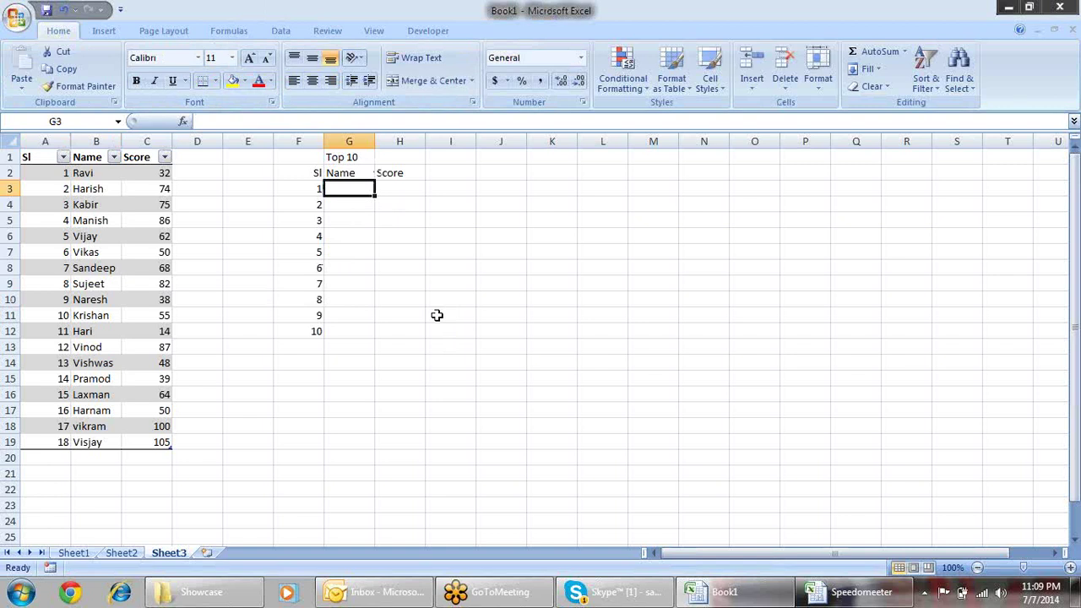
- Enter =LARGE(dt[Score],F3) in H3 to return the highest score
{"action": "key", "text": "Left"}
{"action": "key", "text": "Right"}
{"action": "key", "text": "Right"}
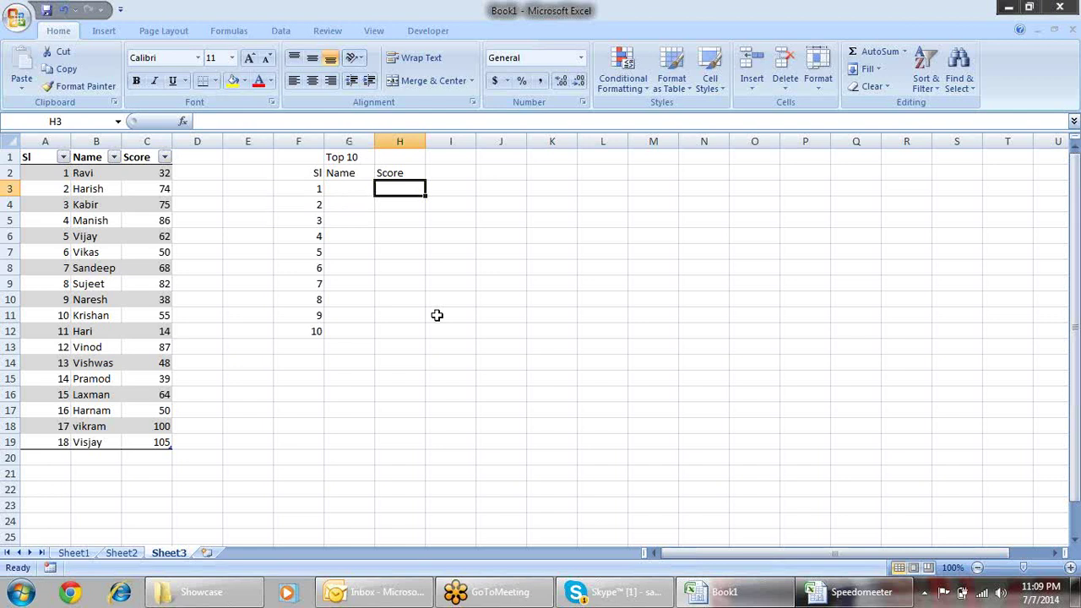
{"action": "type", "text": "="}
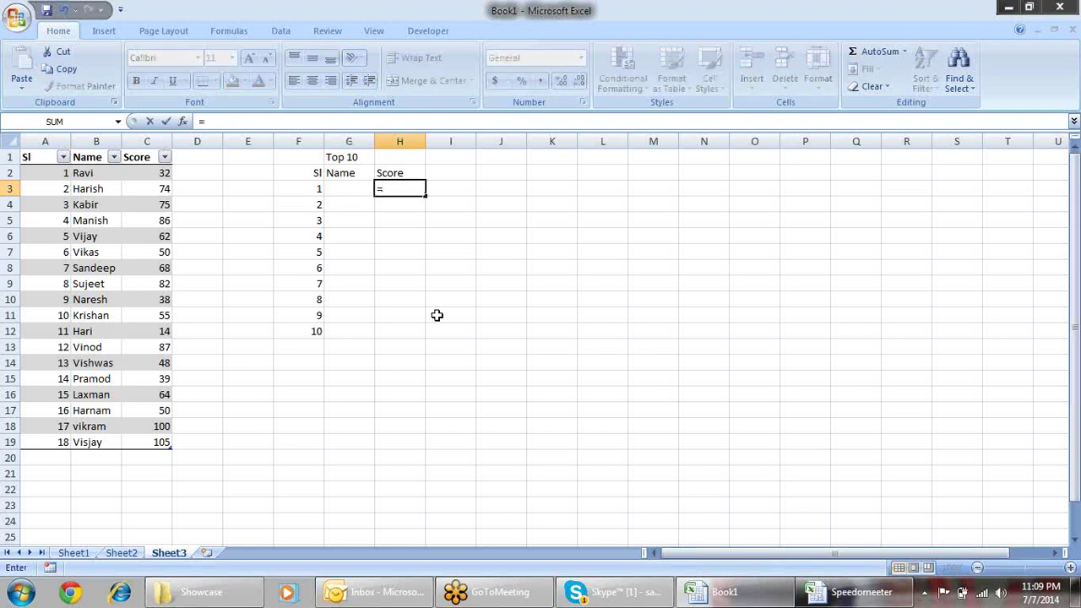
{"action": "type", "text": "L"}
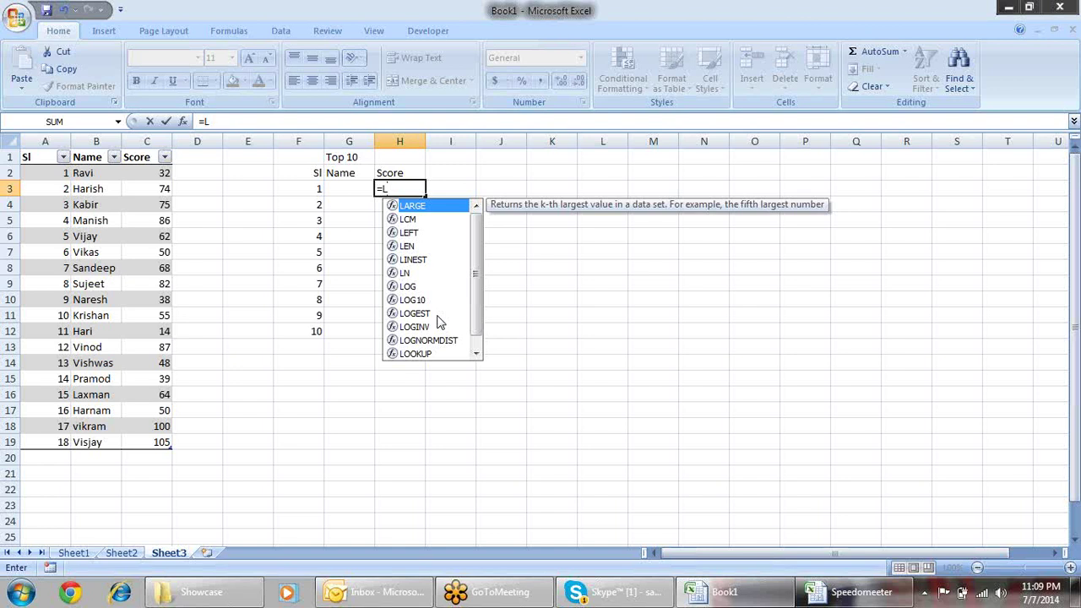
{"action": "key", "text": "Tab"}
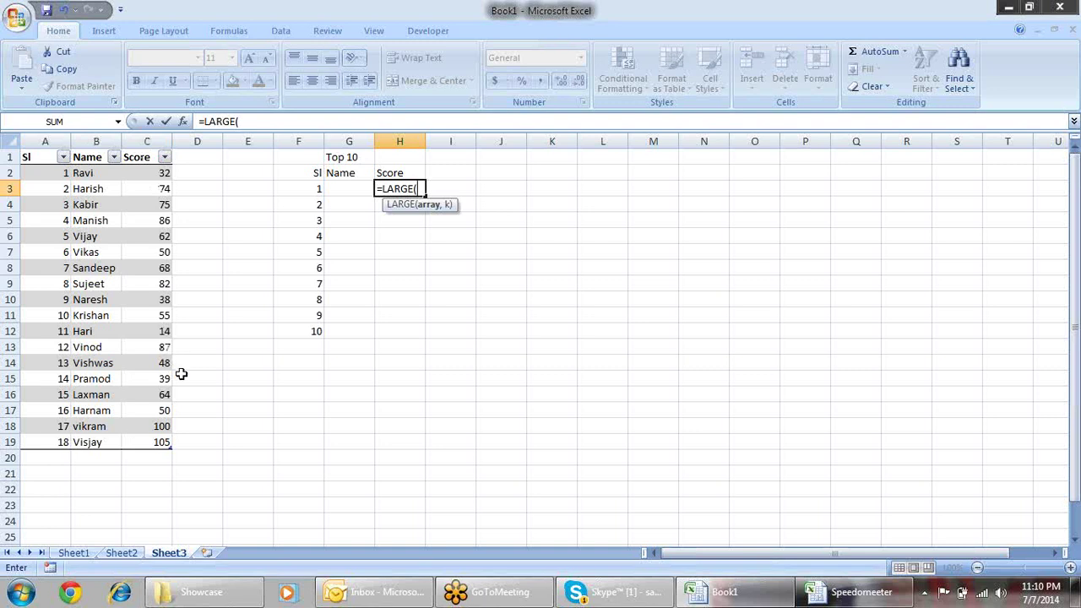
{"action": "type", "text": "dt"}
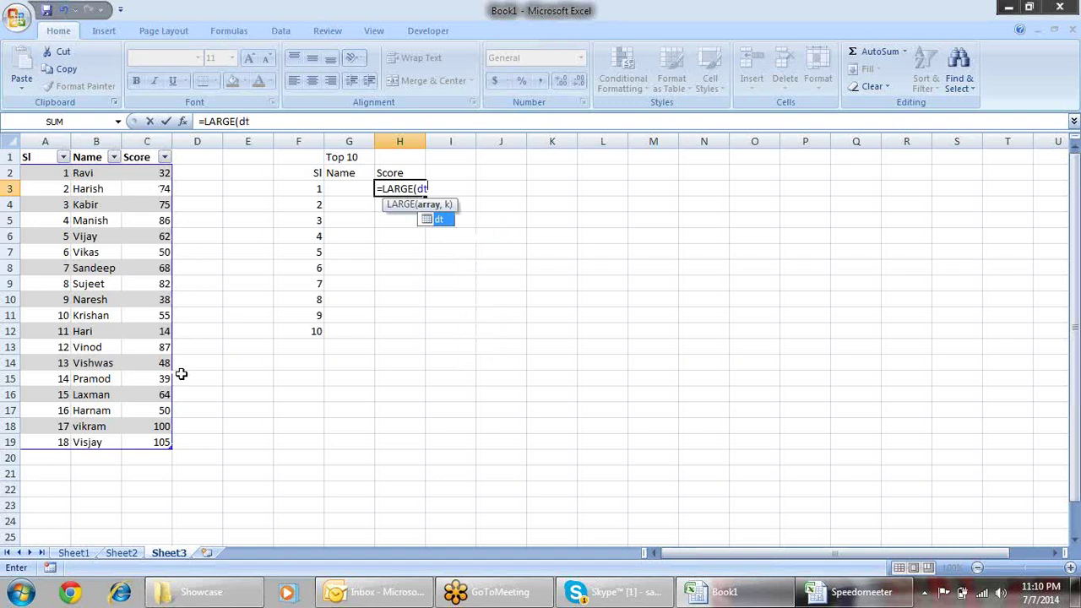
{"action": "type", "text": "["}
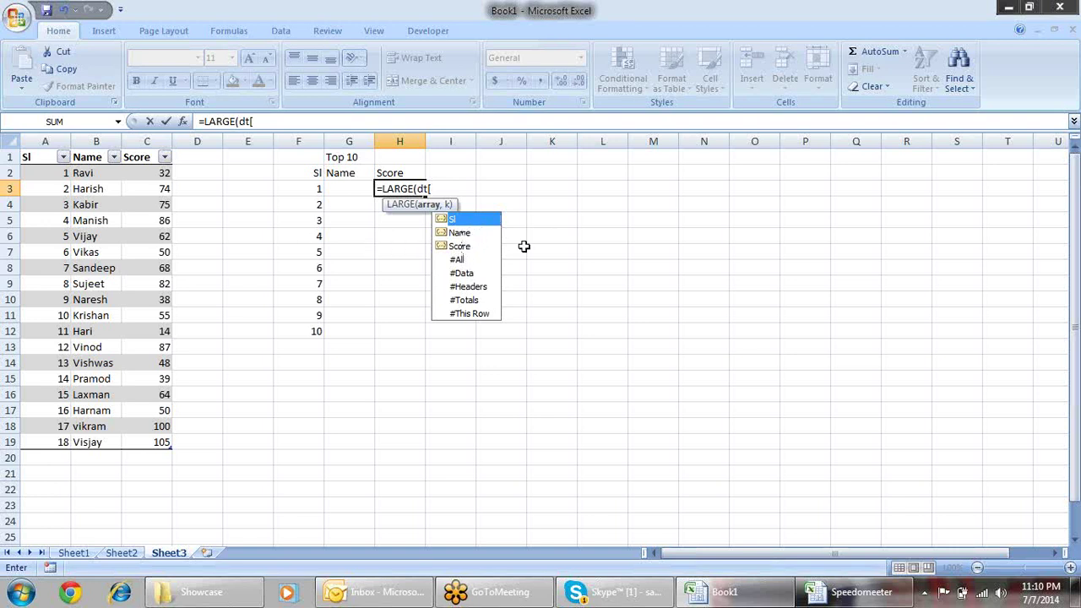
{"action": "key", "text": "Down"}
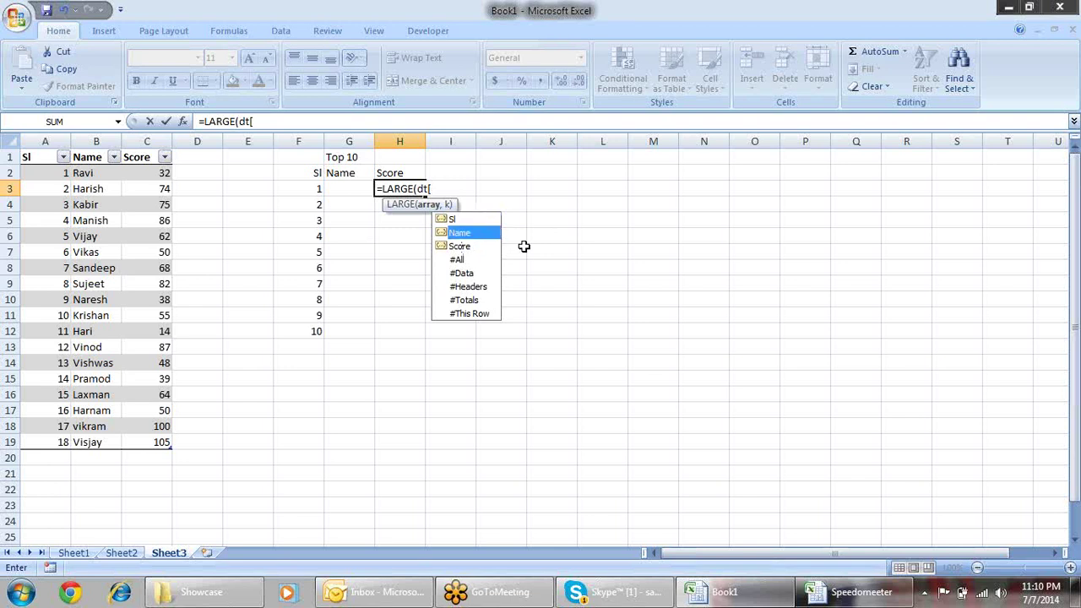
{"action": "key", "text": "Down"}
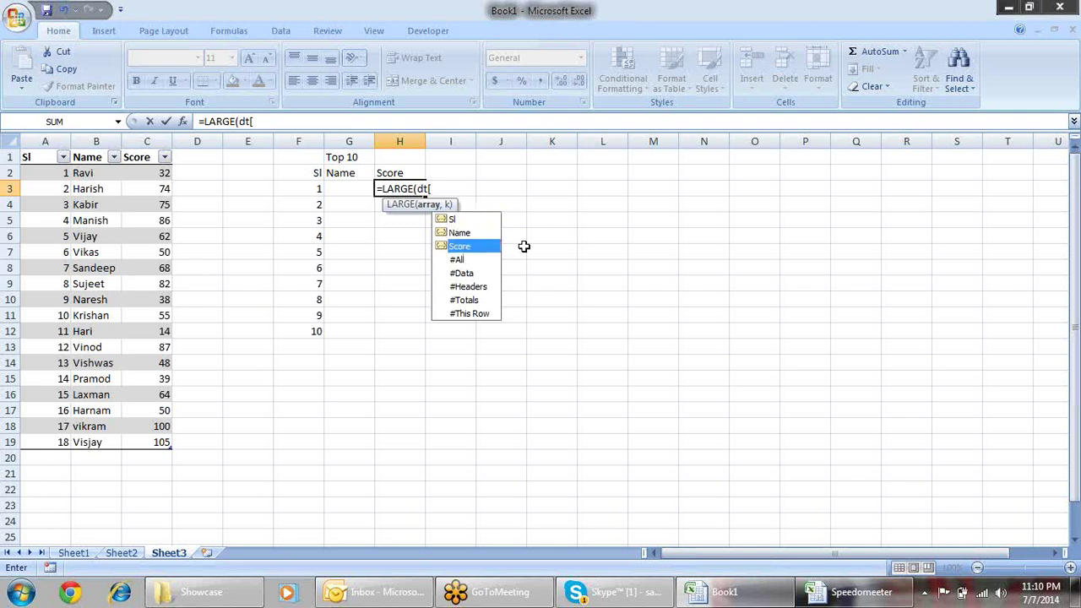
{"action": "key", "text": "Tab"}
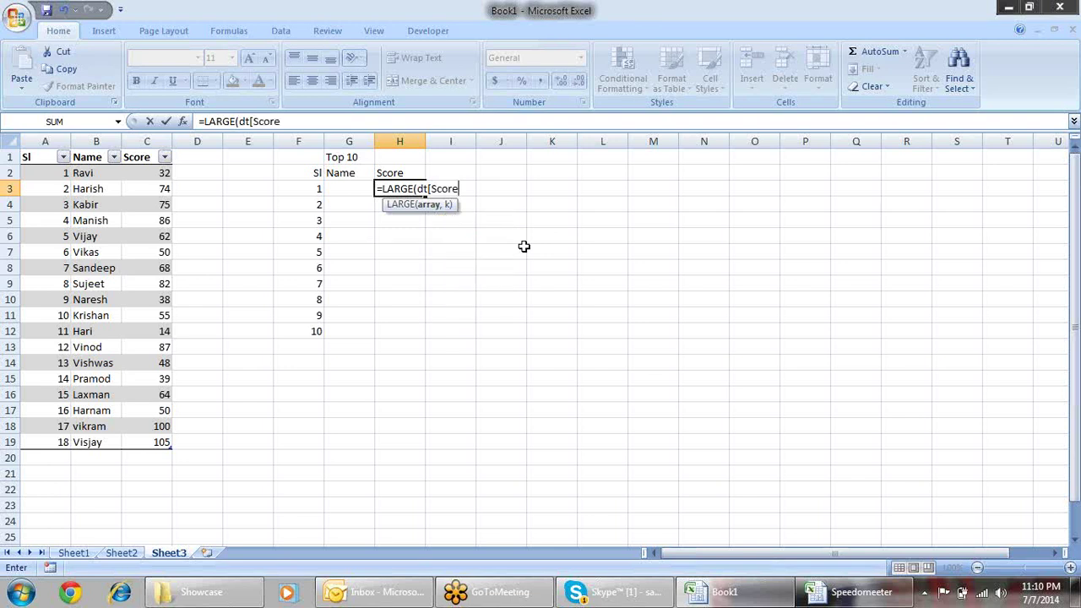
{"action": "type", "text": "]"}
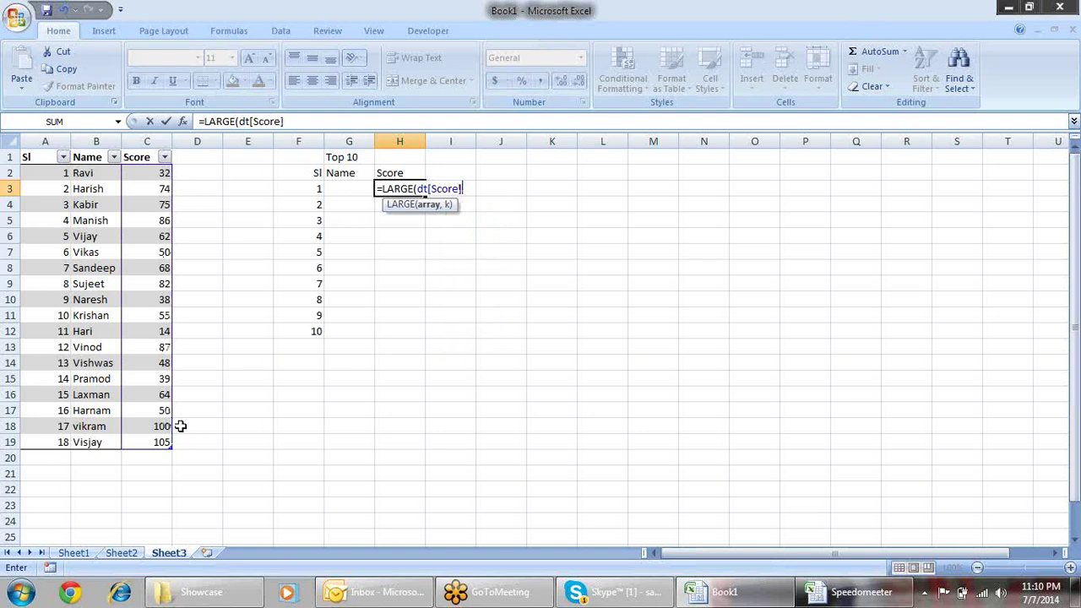
{"action": "type", "text": ","}
{"action": "left_click", "coordinate": [318, 188]}
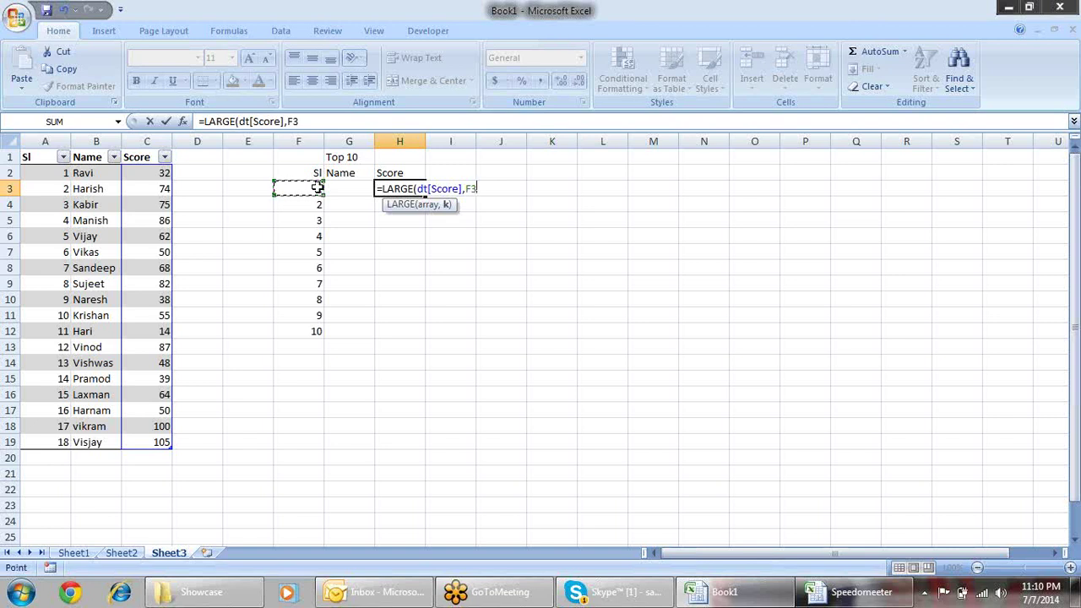
{"action": "key", "text": "Return"}
- Copy the H3 formula down through H12 and check the filled LARGE formulas
{"action": "key", "text": "Up"}
{"action": "key", "text": "ctrl+c"}
{"action": "key", "text": "Down"}
{"action": "key", "text": "shift+Down"}
{"action": "key", "text": "shift+Down"}
{"action": "key", "text": "shift+Down"}
{"action": "key", "text": "shift+Down"}
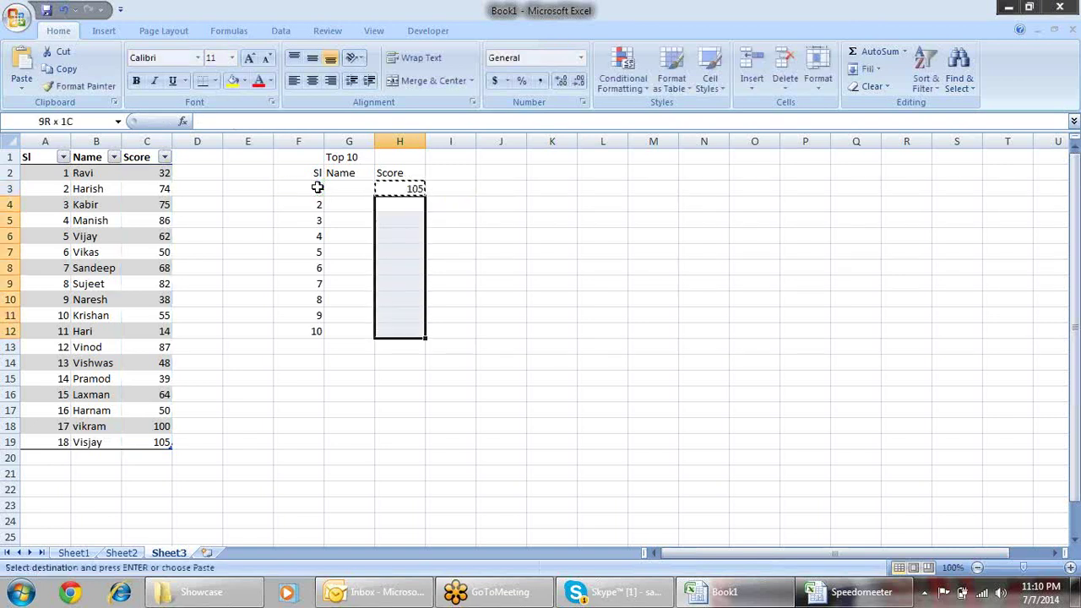
{"action": "key", "text": "Return"}
{"action": "key", "text": "Up"}
{"action": "key", "text": "Down"}
{"action": "key", "text": "Down"}
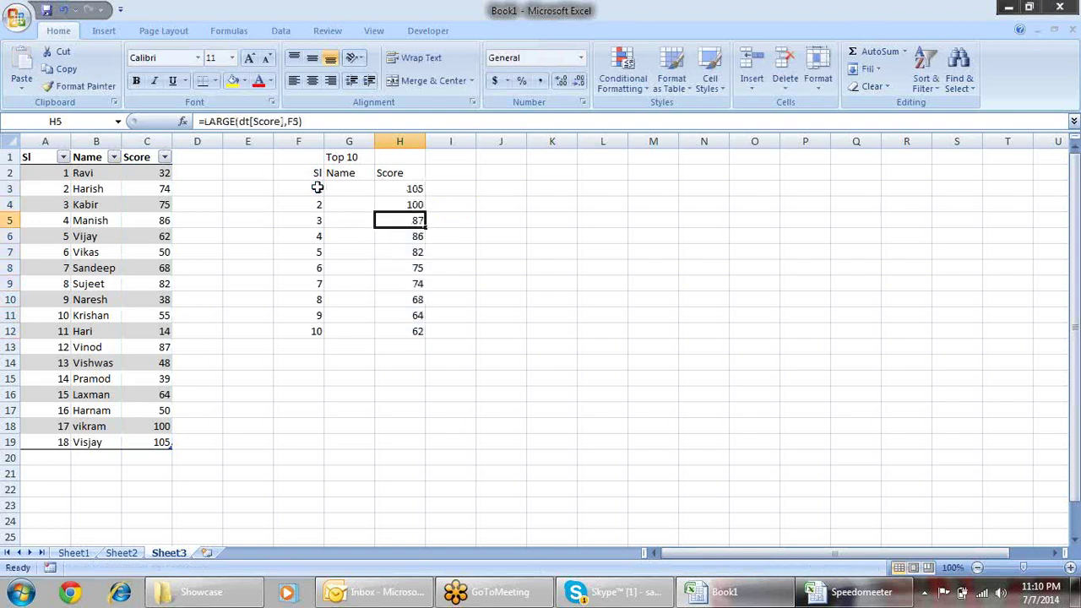
{"action": "key", "text": "Down"}
{"action": "key", "text": "Down"}
{"action": "key", "text": "Down"}
{"action": "key", "text": "Down"}
{"action": "key", "text": "Up"}
{"action": "key", "text": "Up"}
{"action": "key", "text": "Up"}
{"action": "key", "text": "Up"}
{"action": "key", "text": "Up"}
{"action": "key", "text": "Up"}
{"action": "key", "text": "Up"}
{"action": "key", "text": "Up"}
{"action": "key", "text": "Up"}
{"action": "key", "text": "Left"}
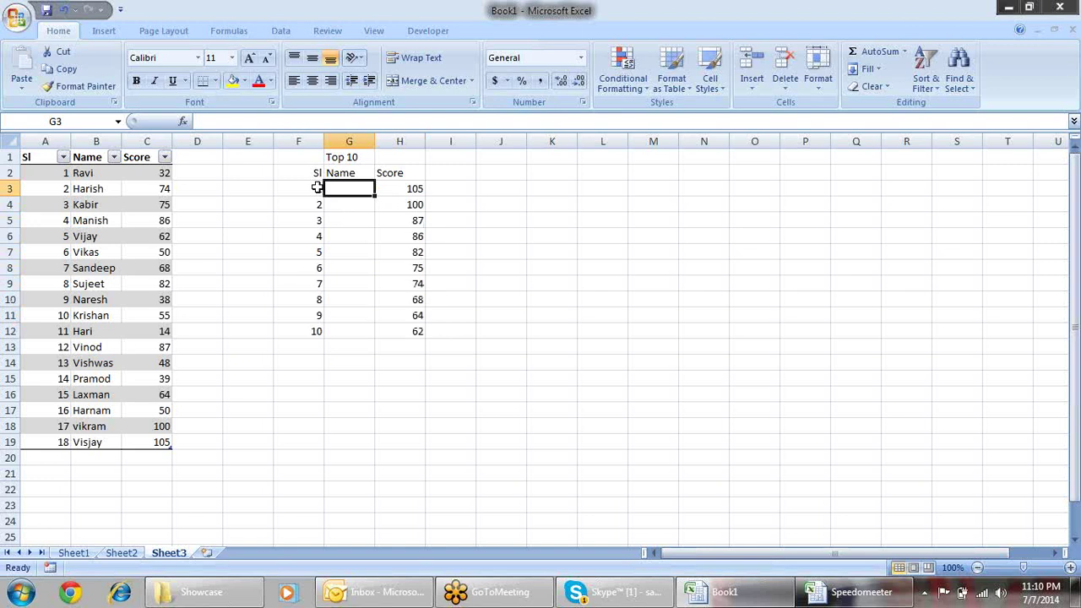
- Cancel the started formula and look over the names and scores in the data table
{"action": "type", "text": "="}
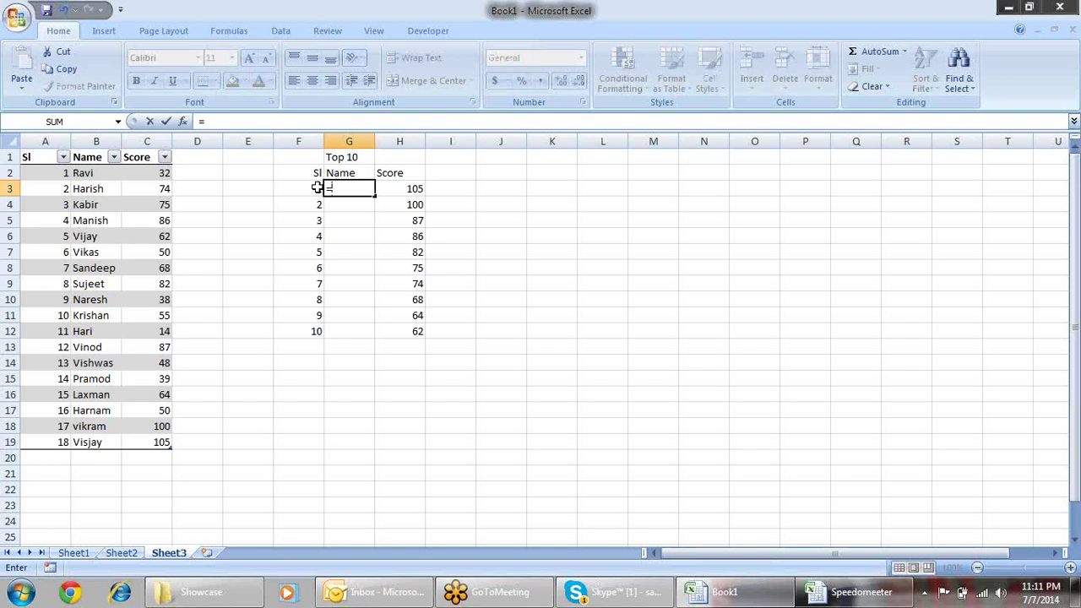
{"action": "key", "text": "Escape"}
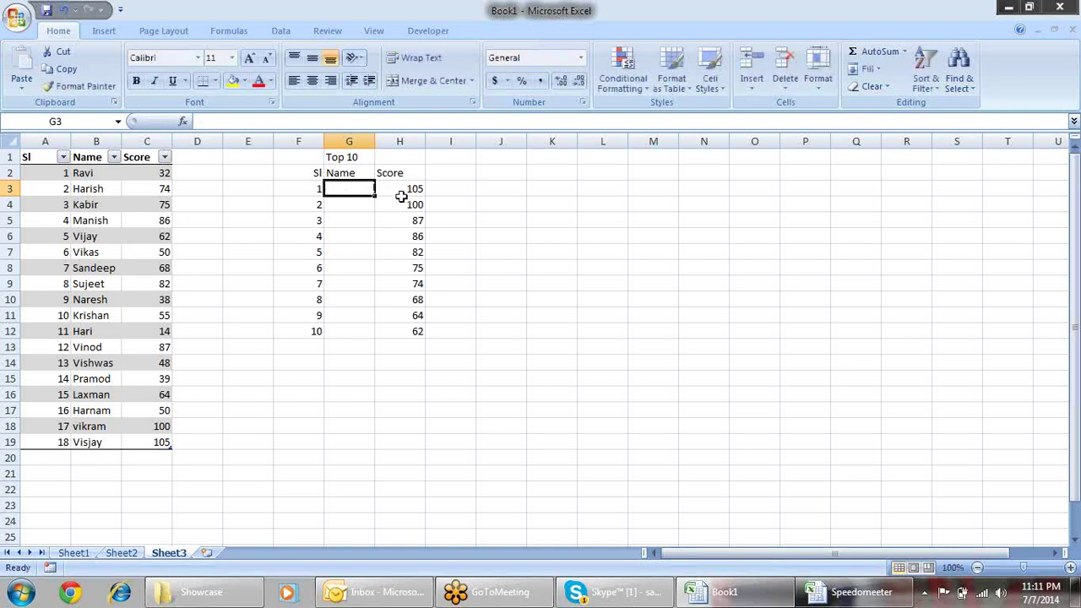
{"action": "left_click", "coordinate": [405, 188]}
{"action": "left_click_drag", "start_coordinate": [100, 173], "coordinate": [87, 347]}
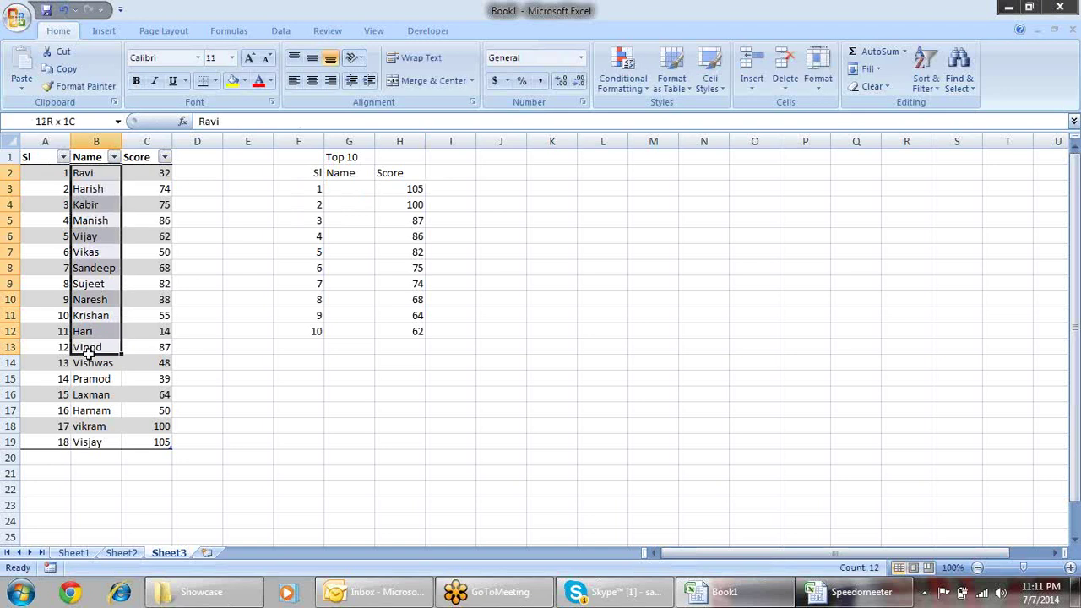
{"action": "left_click", "coordinate": [154, 174]}
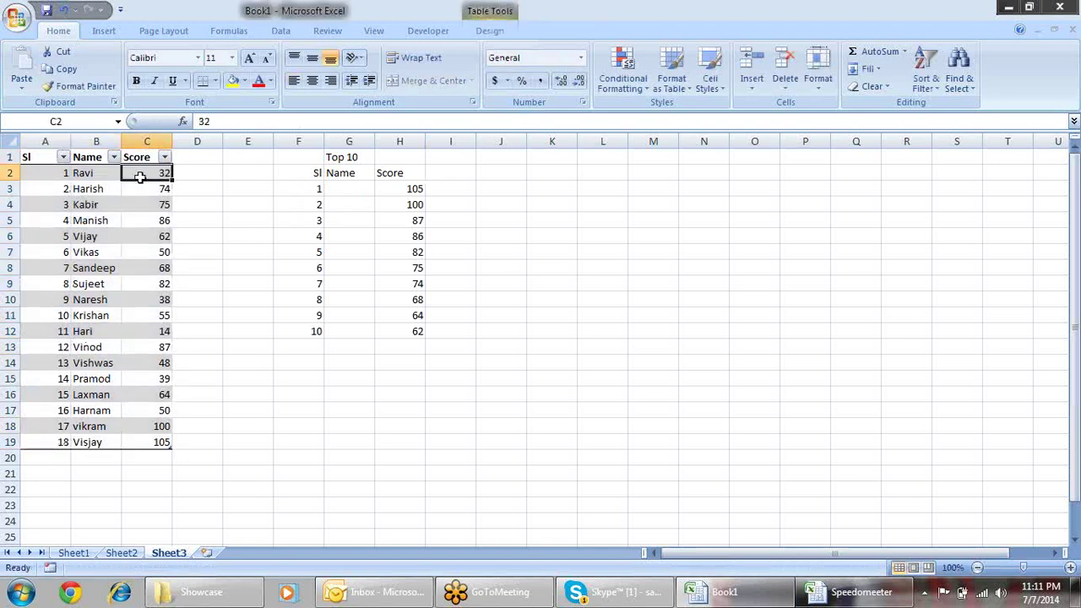
{"action": "left_click", "coordinate": [91, 174]}
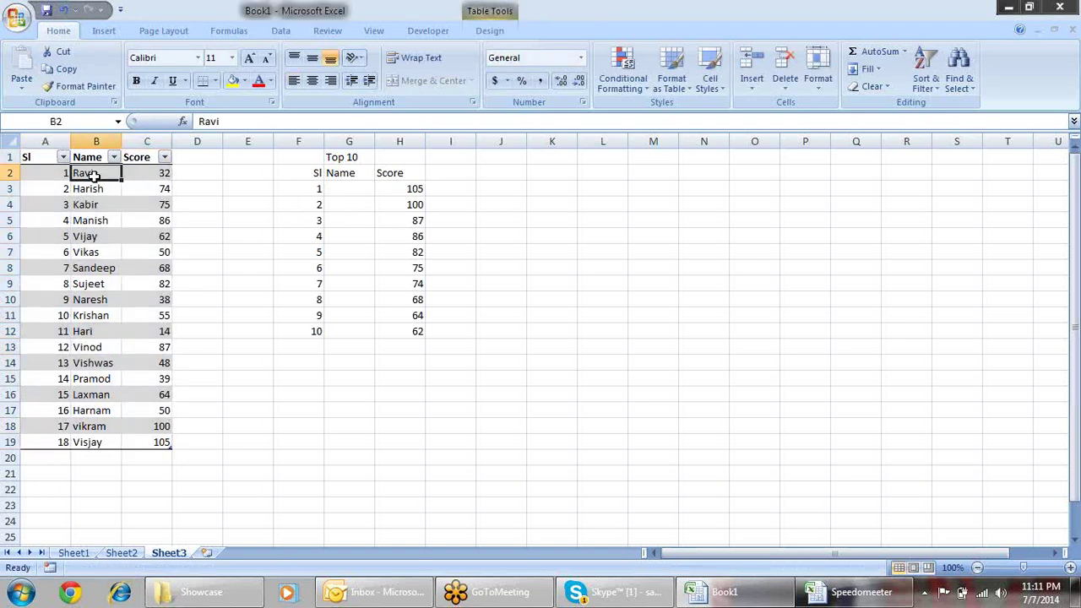
{"action": "left_click", "coordinate": [155, 184]}
{"action": "key", "text": "ctrl+a"}
{"action": "left_click", "coordinate": [85, 170]}
{"action": "left_click", "coordinate": [365, 193]}
- Start an INDEX formula in G3 using the table's Name column, dt[Name]
{"action": "type", "text": "=nd"}
{"action": "key", "text": "Tab"}
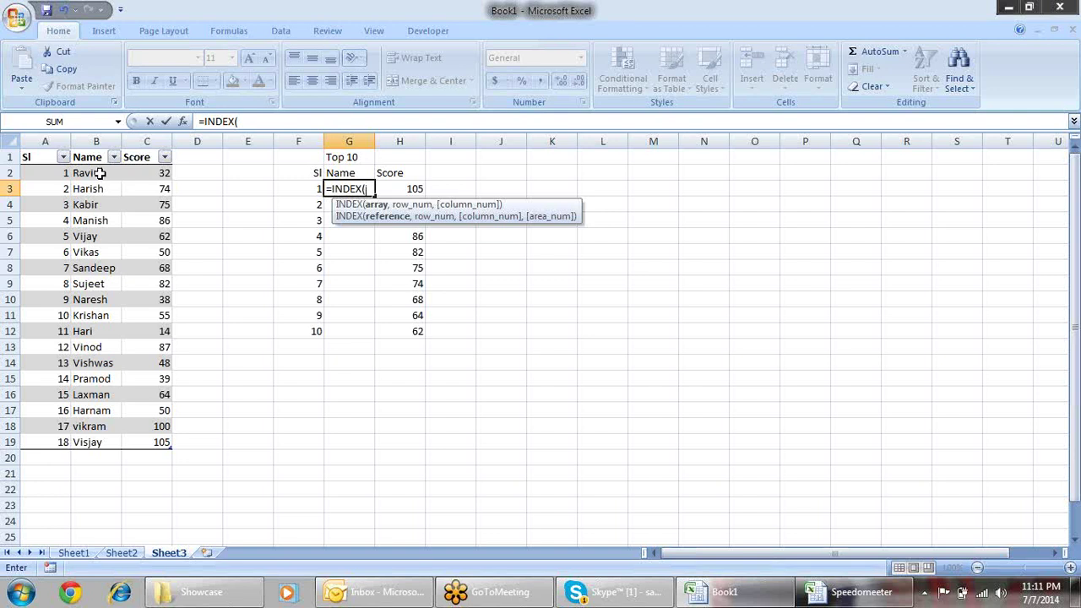
{"action": "left_click_drag", "start_coordinate": [100, 173], "coordinate": [95, 209]}
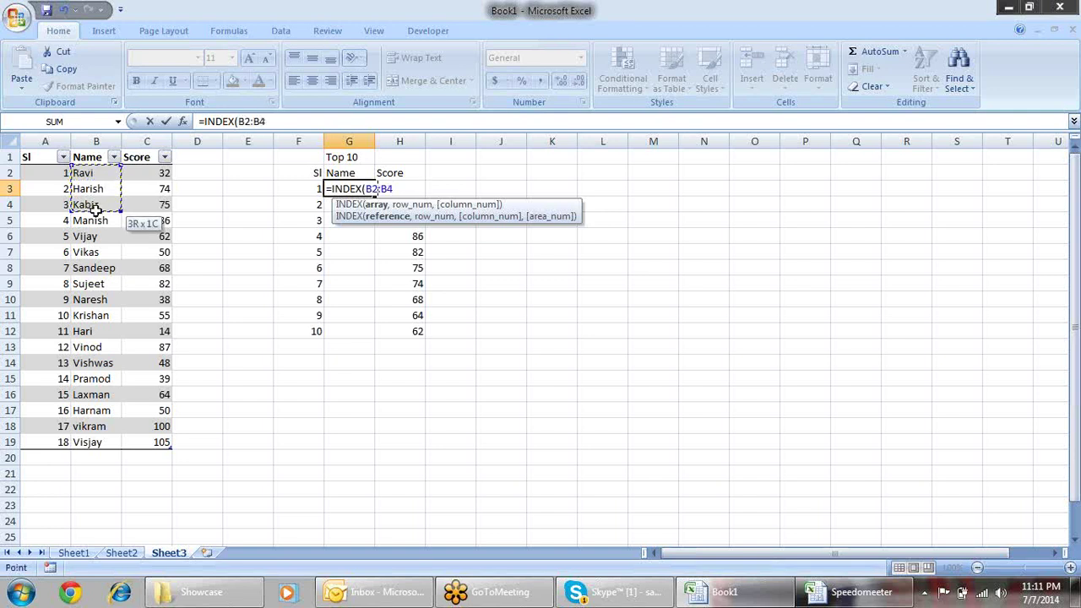
{"action": "key", "text": "BackSpace"}
{"action": "key", "text": "BackSpace"}
{"action": "key", "text": "BackSpace"}
{"action": "key", "text": "BackSpace"}
{"action": "key", "text": "BackSpace"}
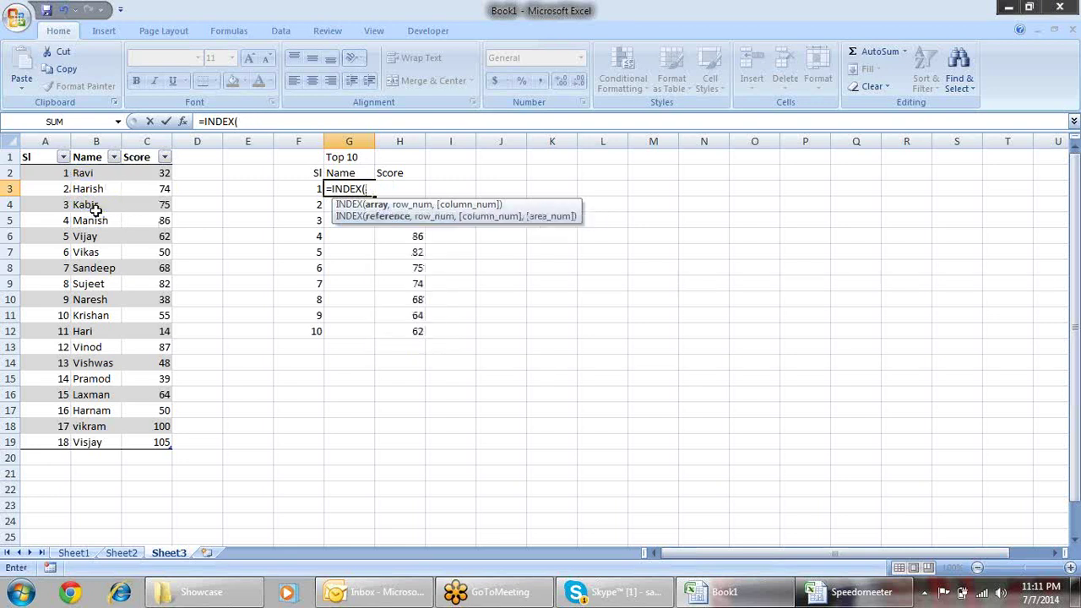
{"action": "type", "text": "dt"}
{"action": "type", "text": "["}
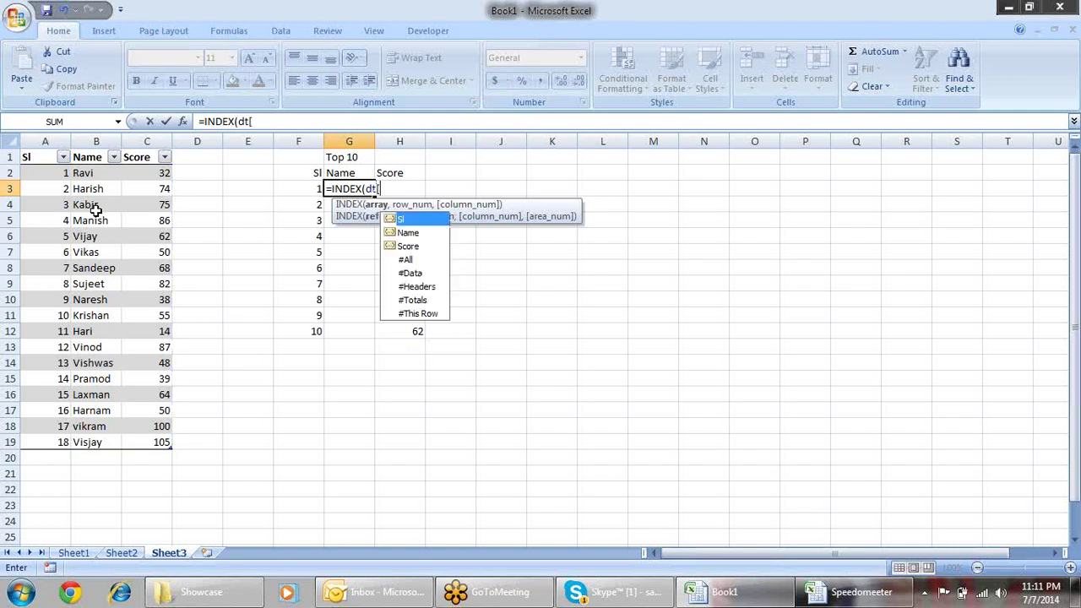
{"action": "key", "text": "Down"}
{"action": "key", "text": "Tab"}
{"action": "type", "text": "]"}
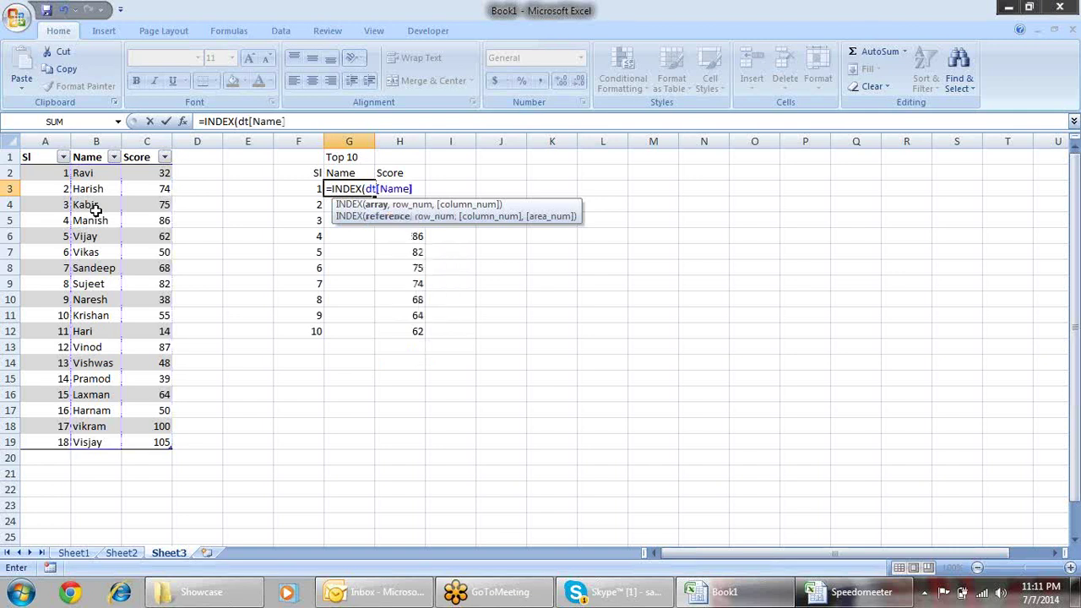
{"action": "type", "text": ","}
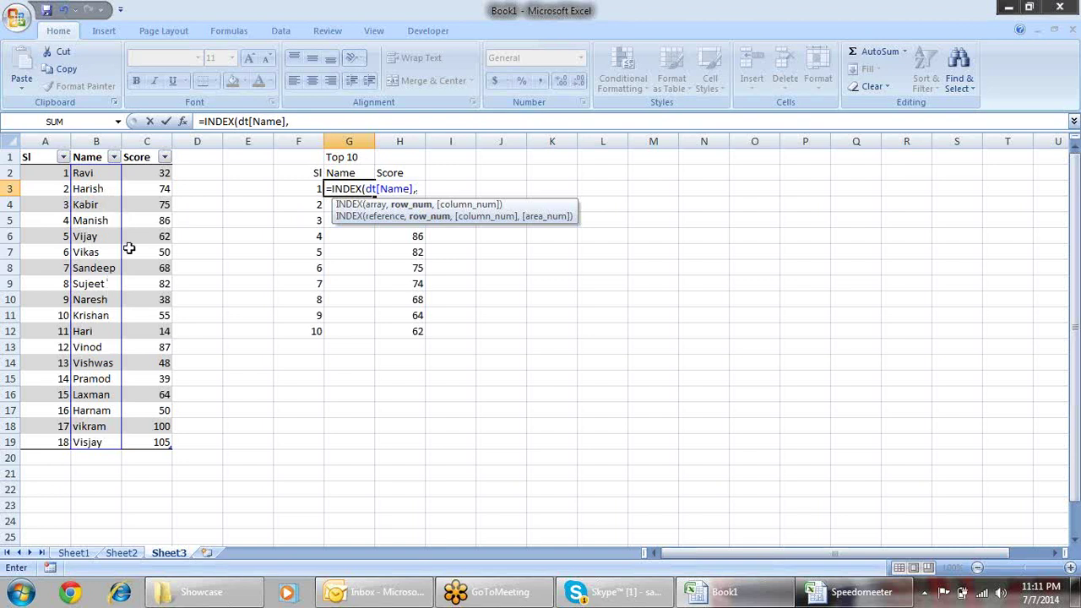
- Complete it with MATCH(H3,dt[Score],0) so G3 shows the name of the top scorer
{"action": "type", "text": "mat"}
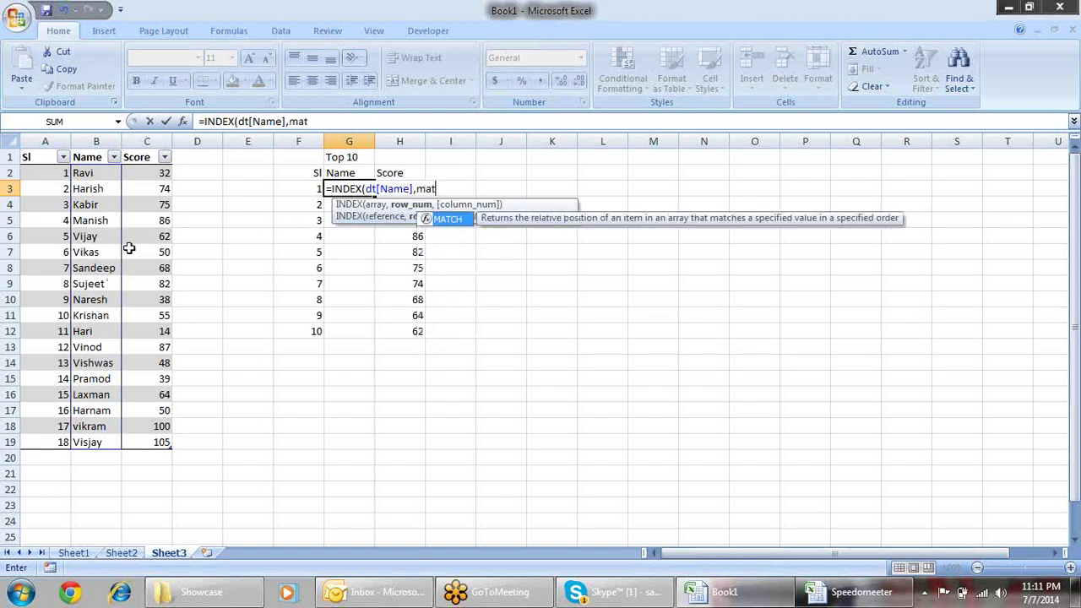
{"action": "key", "text": "Tab"}
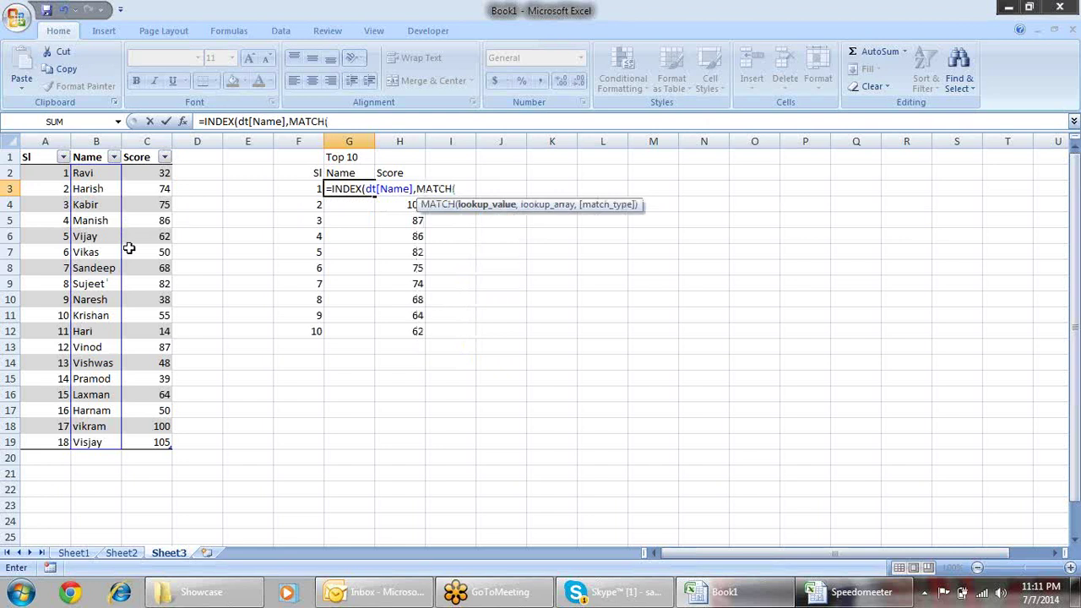
{"action": "key", "text": "Right"}
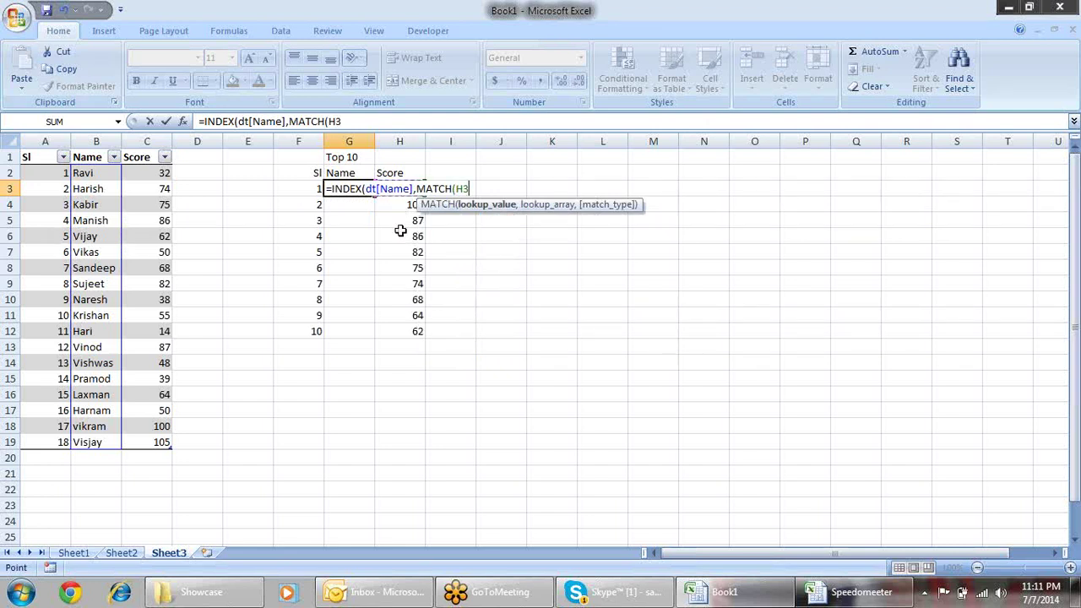
{"action": "type", "text": ","}
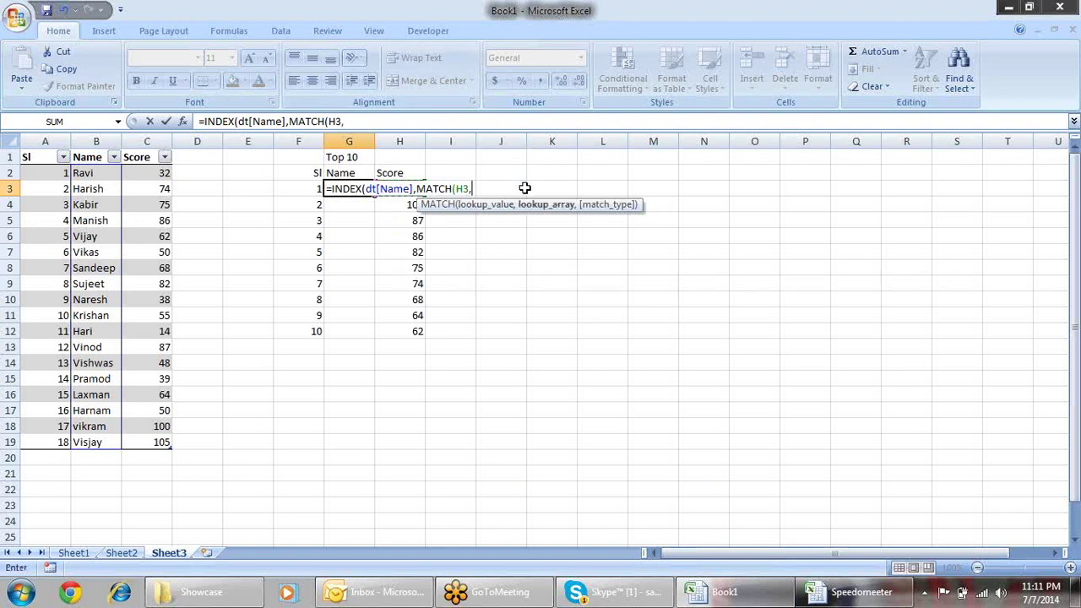
{"action": "type", "text": "dt."}
{"action": "key", "text": "BackSpace"}
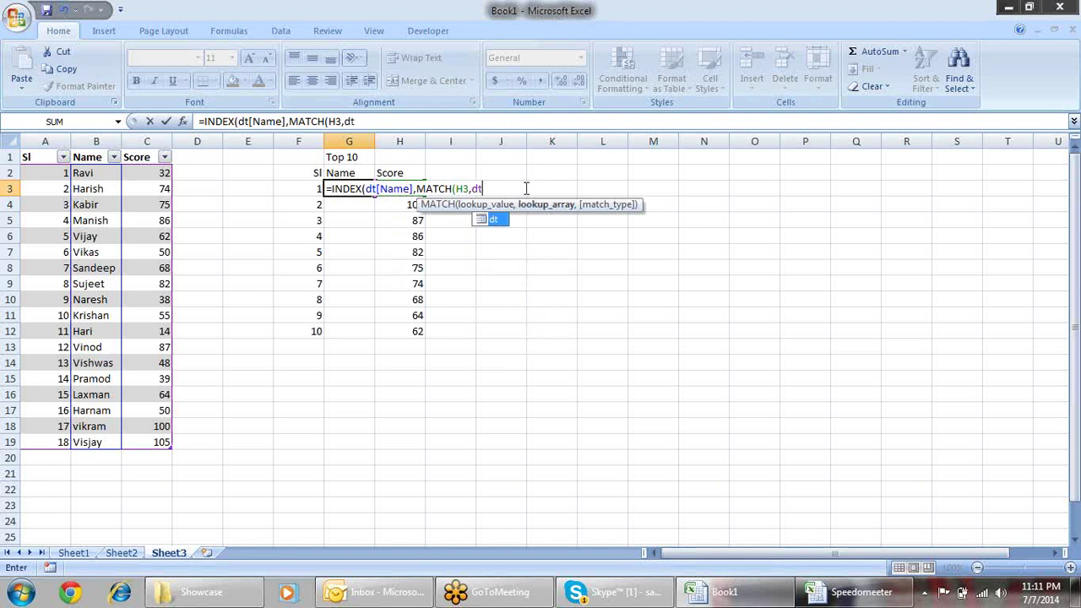
{"action": "type", "text": "["}
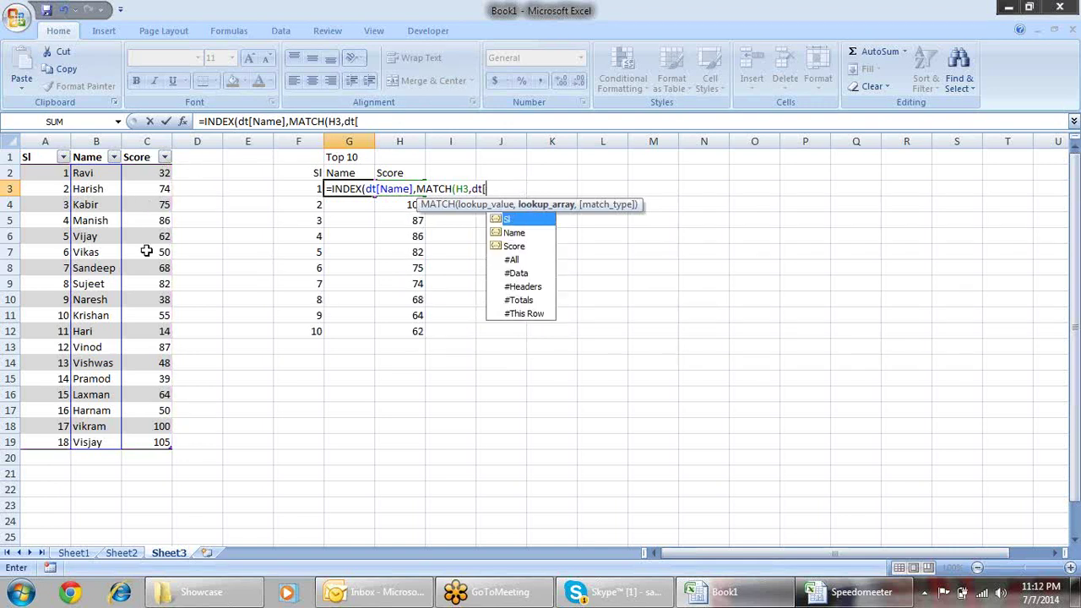
{"action": "type", "text": "sc"}
{"action": "key", "text": "Tab"}
{"action": "type", "text": "]"}
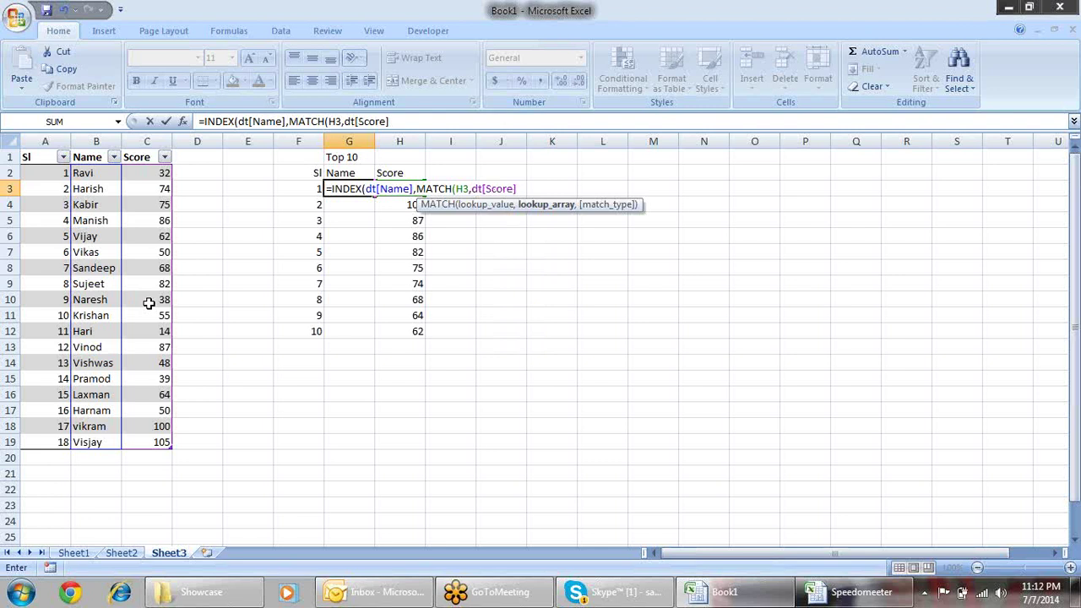
{"action": "type", "text": ","}
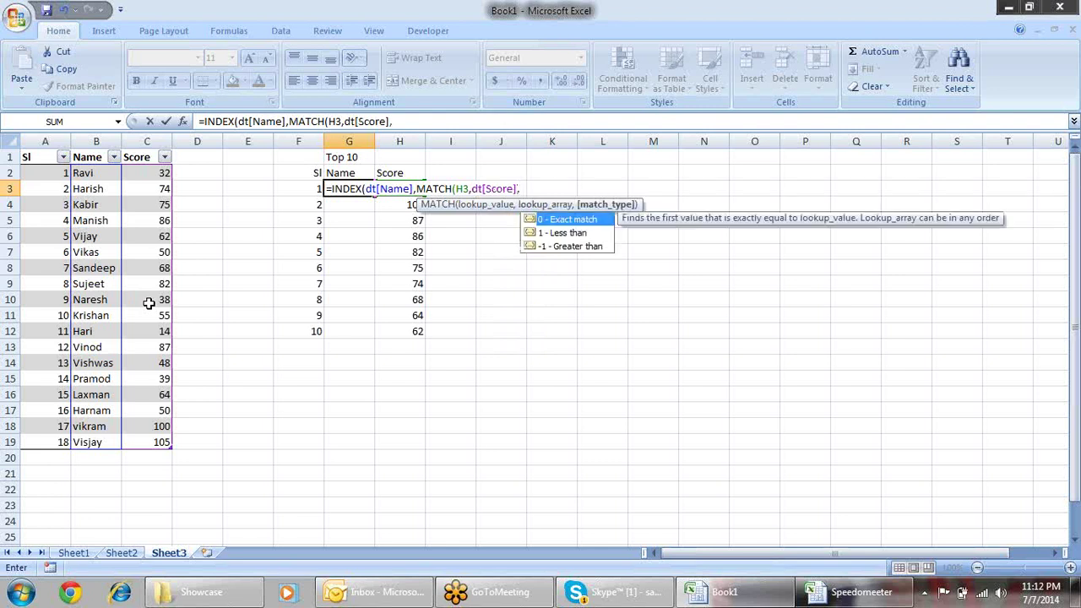
{"action": "type", "text": "0))"}
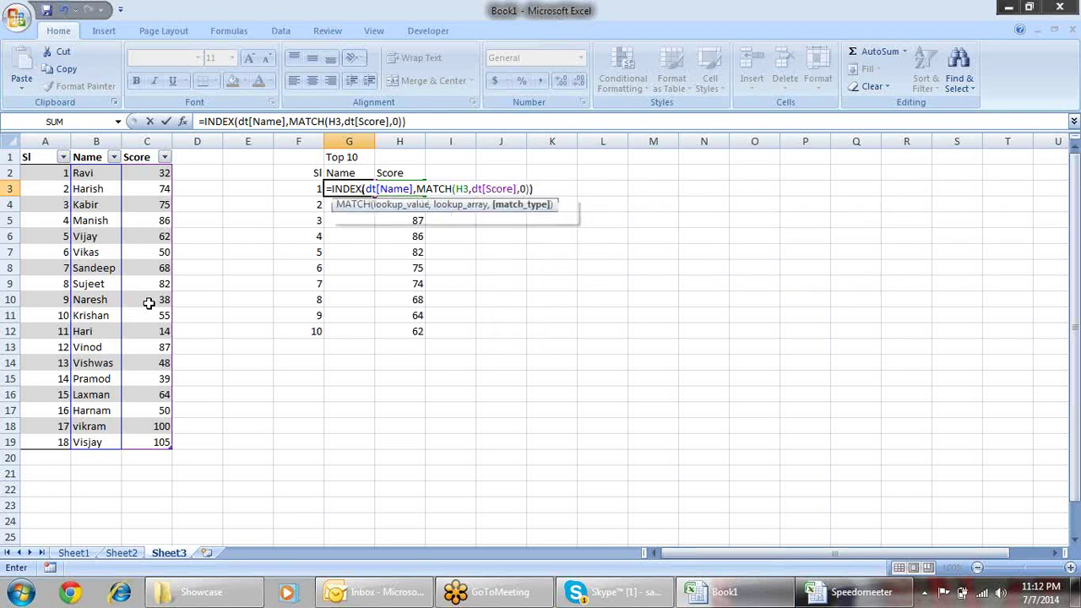
{"action": "key", "text": "Return"}
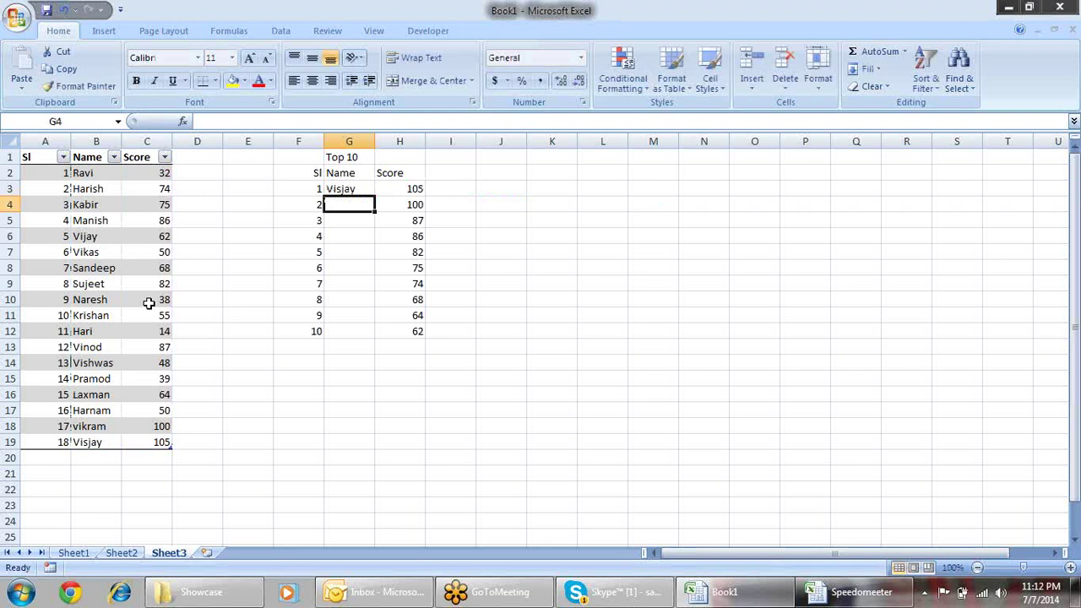
{"action": "key", "text": "Up"}
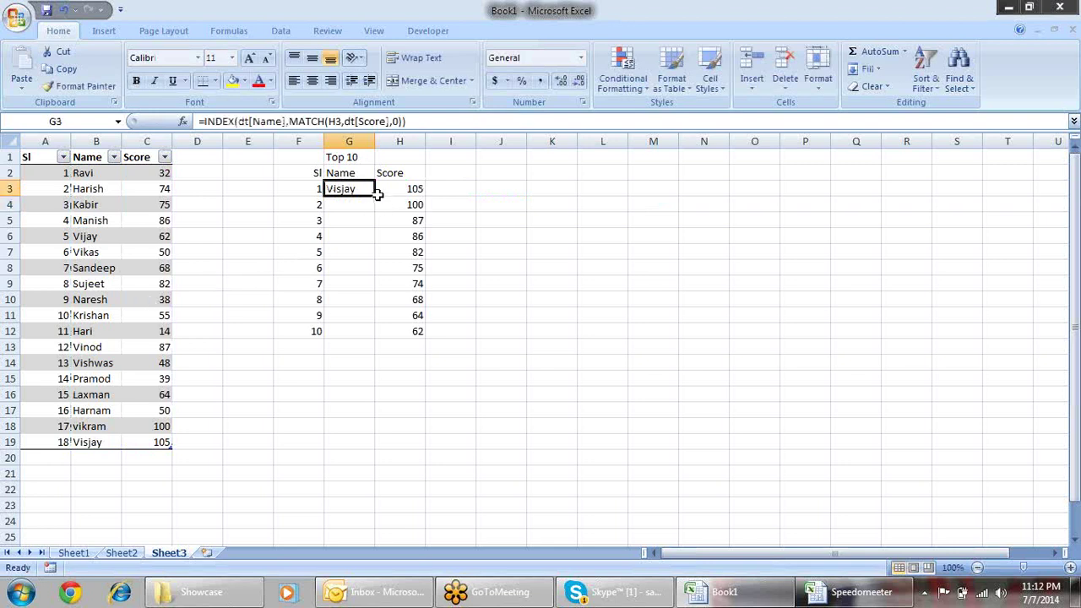
{"action": "left_click_drag", "start_coordinate": [376, 195], "coordinate": [362, 338]}
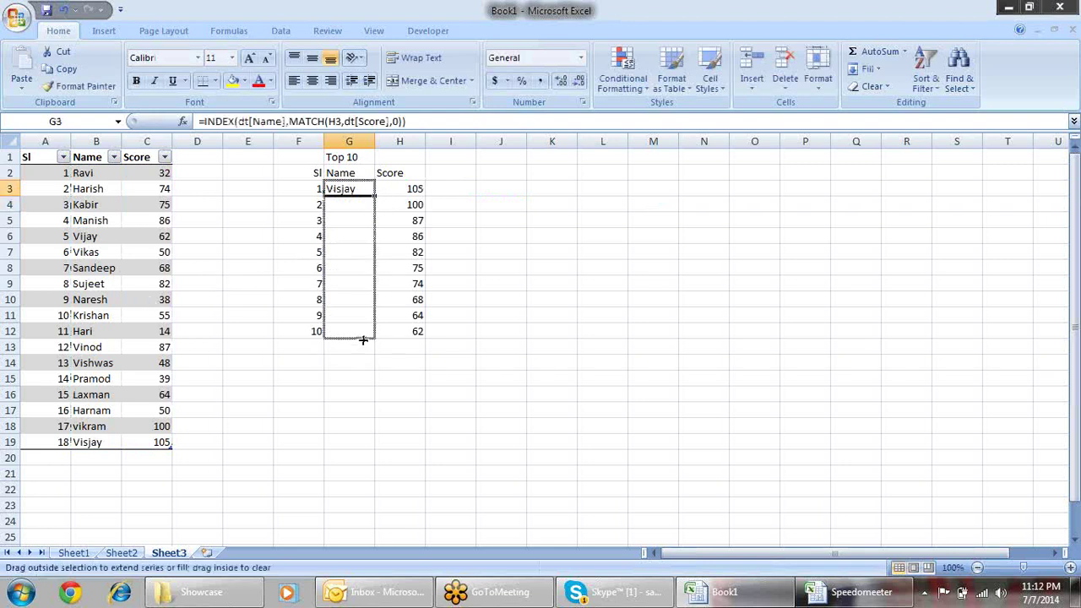
{"action": "left_click", "coordinate": [102, 442]}
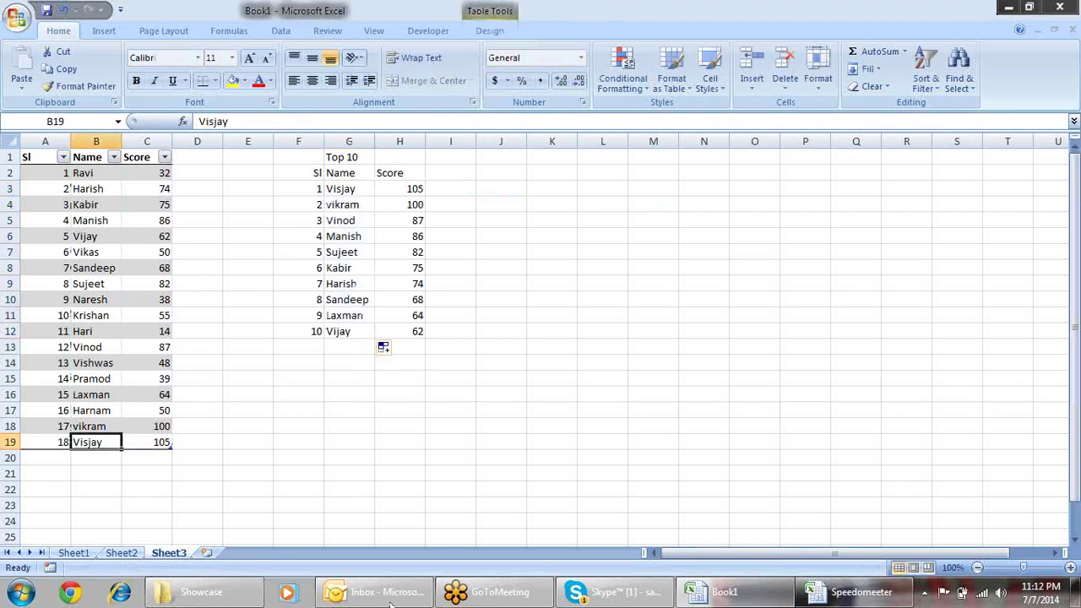
{"action": "mouse_move", "coordinate": [391, 601]}
{"action": "type", "text": "Viaj"}
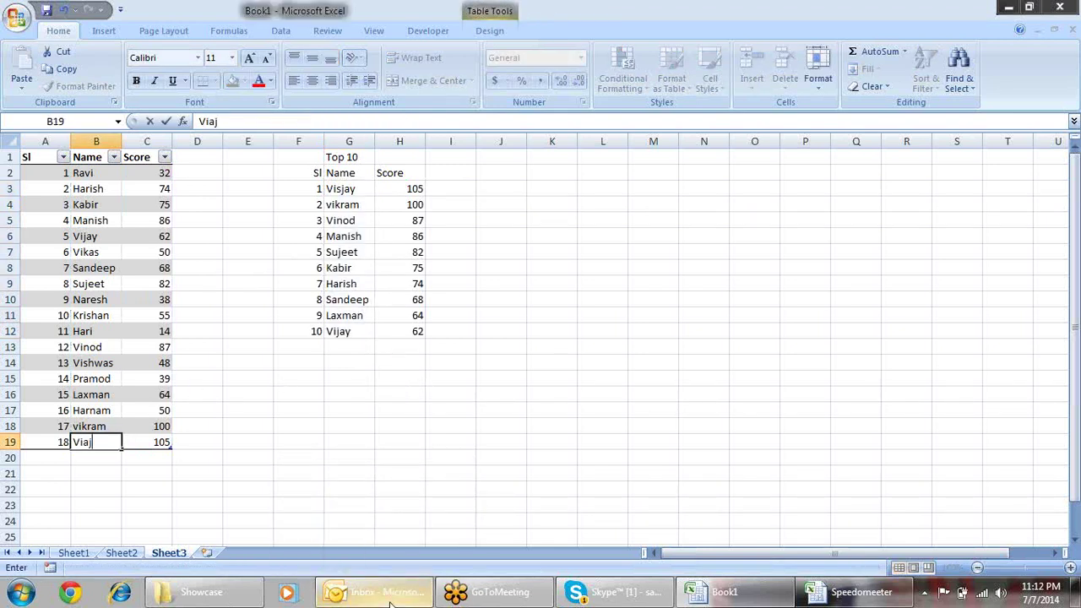
{"action": "type", "text": "ijay"}
{"action": "key", "text": "Return"}
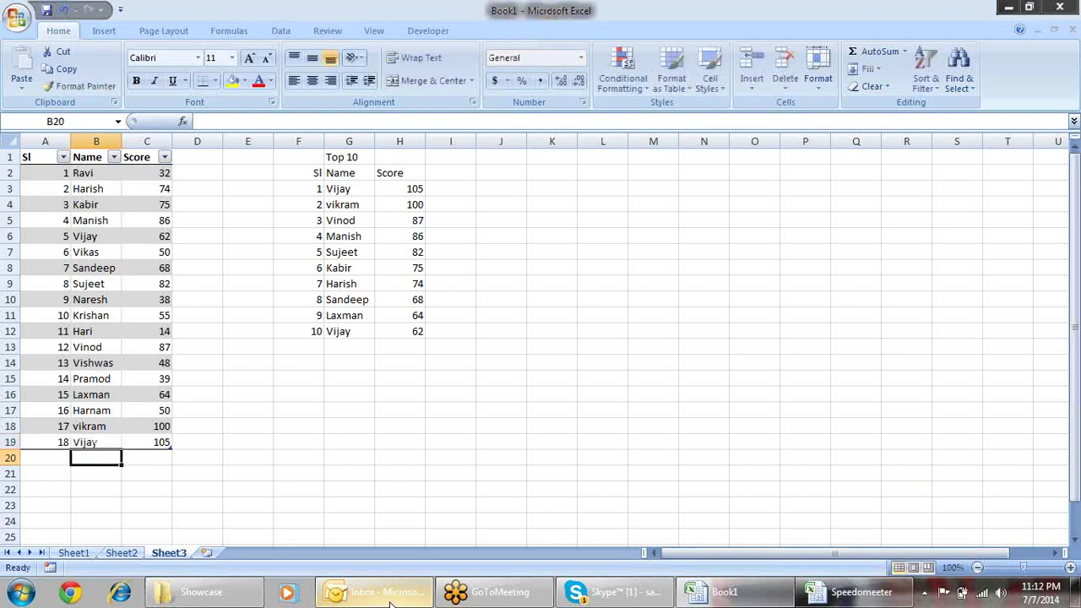
{"action": "key", "text": "Up"}
{"action": "key", "text": "Up"}
{"action": "key", "text": "Right"}
{"action": "key", "text": "Right"}
{"action": "key", "text": "Right"}
{"action": "key", "text": "Right"}
{"action": "key", "text": "Up"}
{"action": "key", "text": "Up"}
{"action": "key", "text": "Up"}
{"action": "key", "text": "Up"}
{"action": "key", "text": "Up"}
{"action": "key", "text": "Up"}
{"action": "key", "text": "Up"}
{"action": "key", "text": "Left"}
{"action": "key", "text": "Left"}
{"action": "key", "text": "Left"}
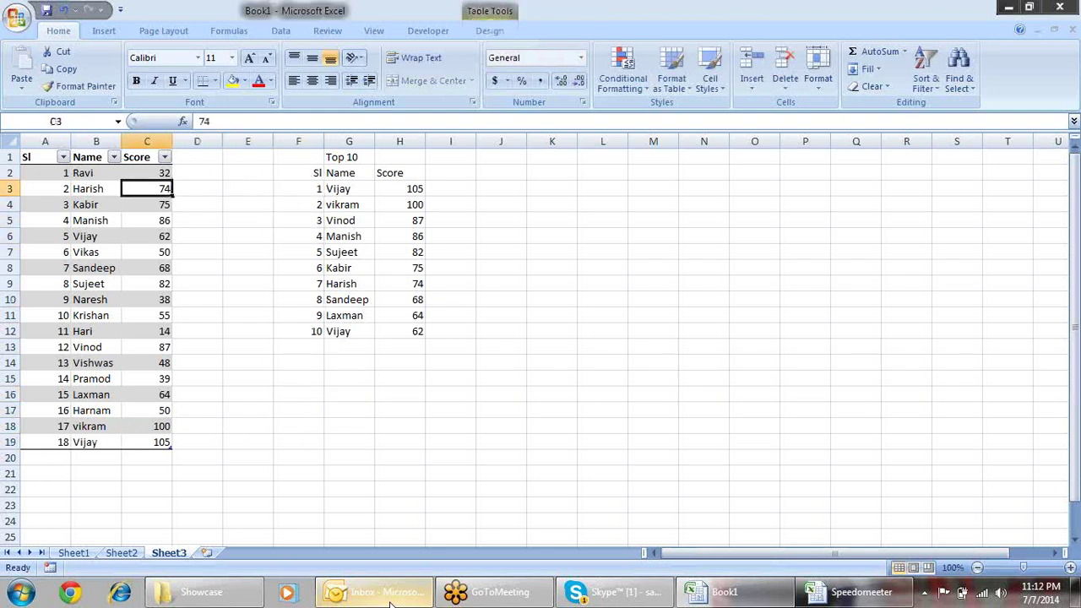
{"action": "type", "text": "105"}
{"action": "key", "text": "Return"}
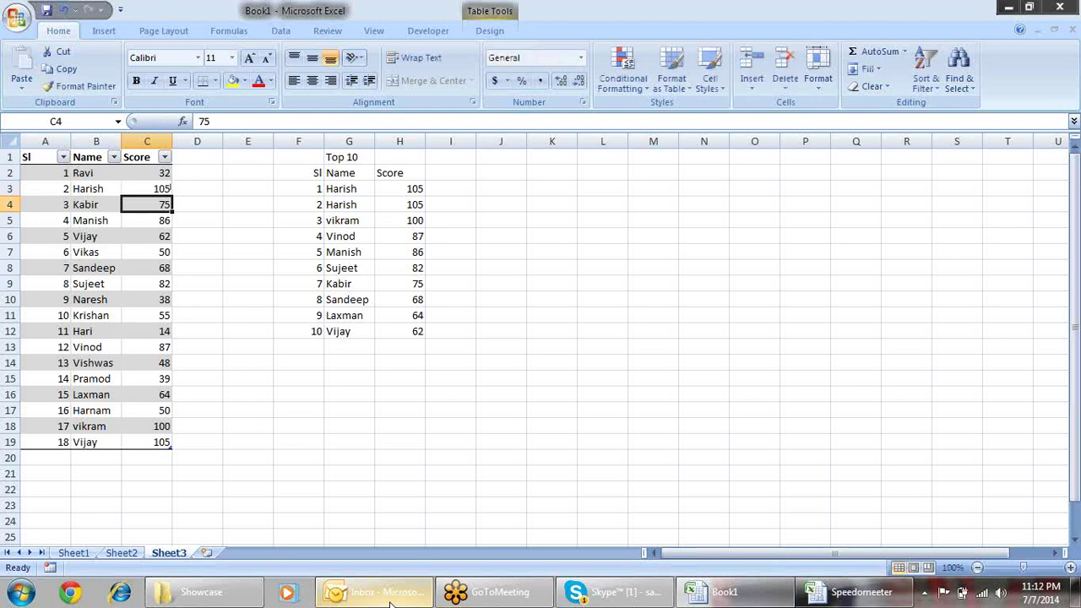
{"action": "key", "text": "ctrl+z"}
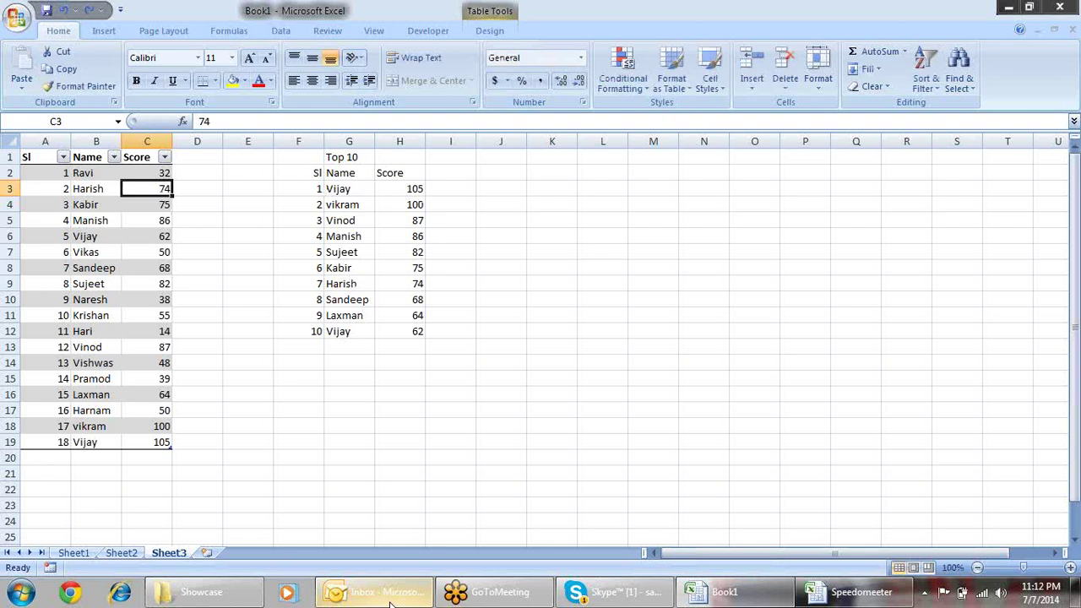
{"action": "key", "text": "Right"}
{"action": "key", "text": "Right"}
{"action": "key", "text": "Right"}
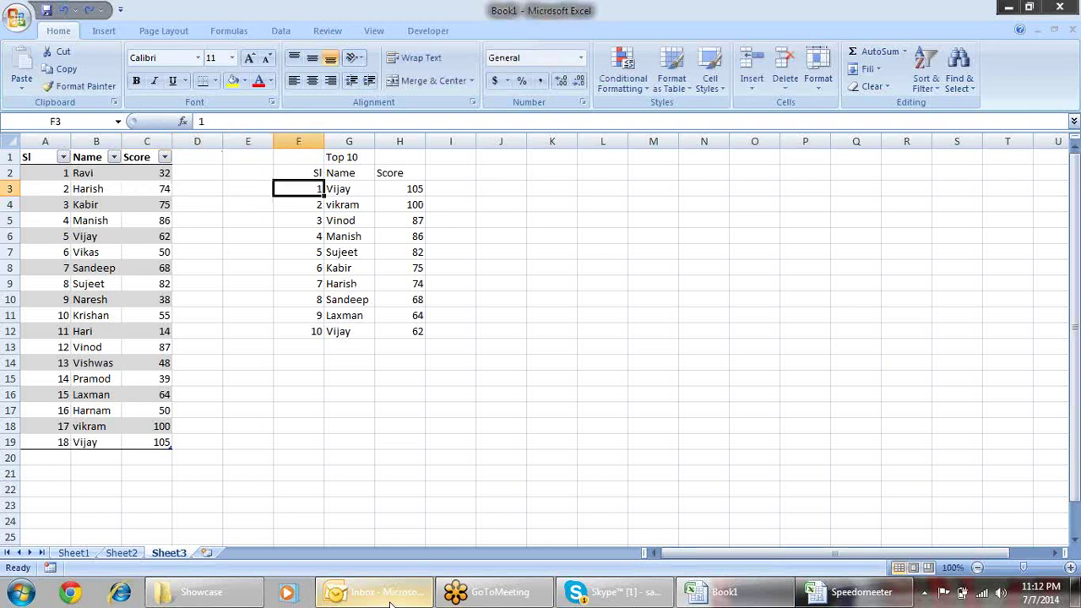
{"action": "key", "text": "Up"}
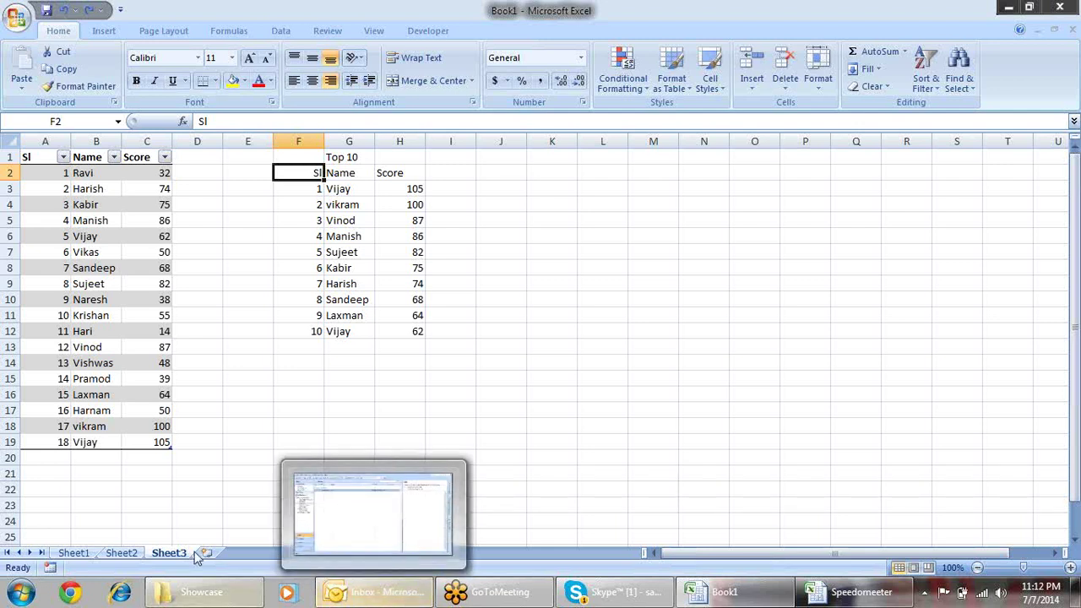
- On Sheet1, change the score in C2 to 75 and switch between open windows
{"action": "left_click", "coordinate": [74, 552]}
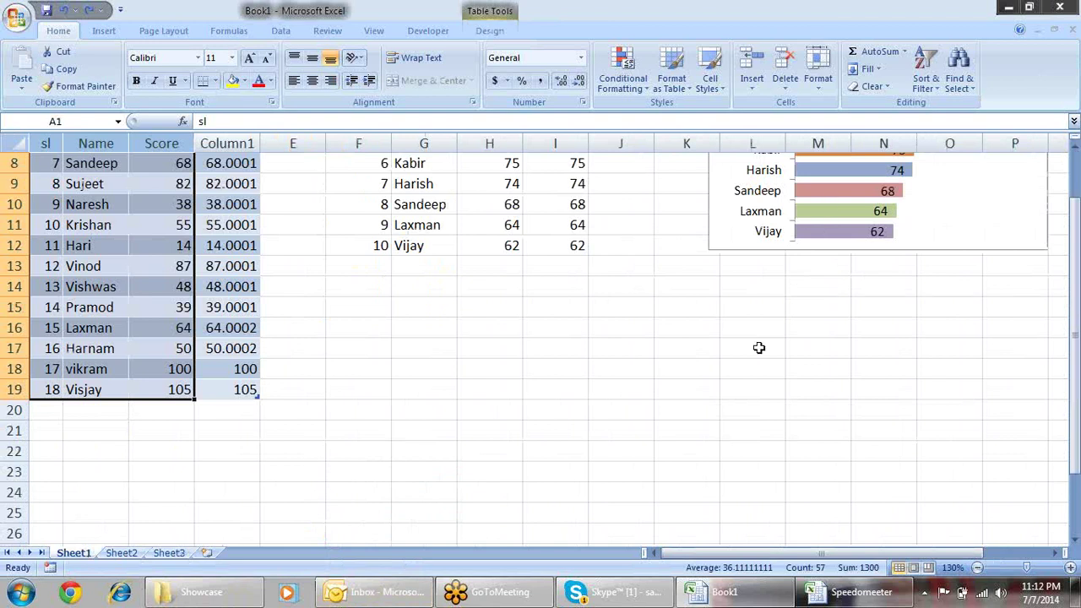
{"action": "scroll", "coordinate": [759, 348], "scroll_direction": "up", "scroll_amount": 3}
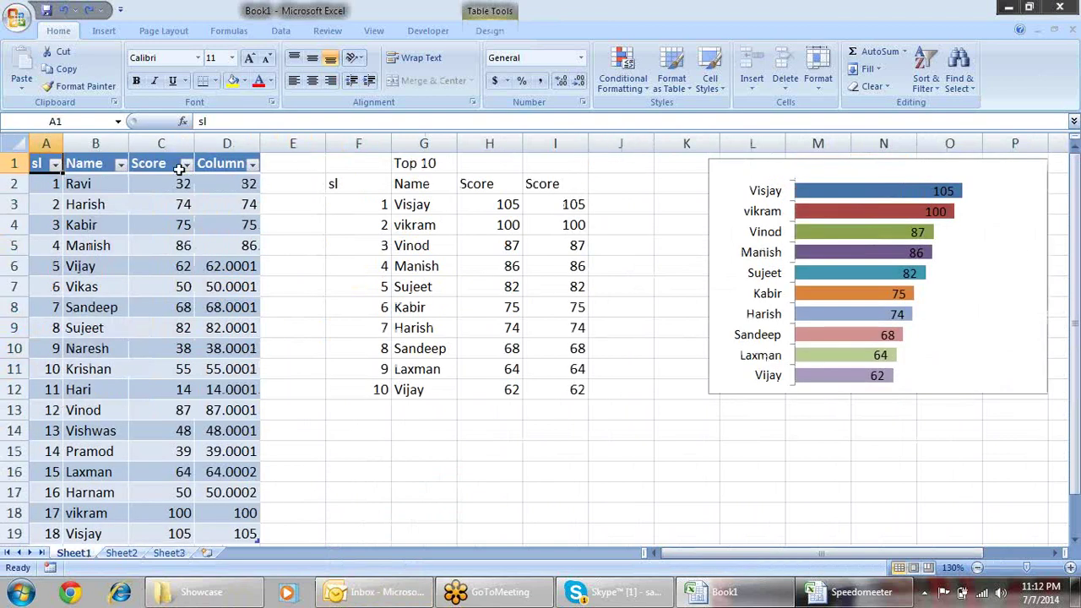
{"action": "left_click", "coordinate": [157, 189]}
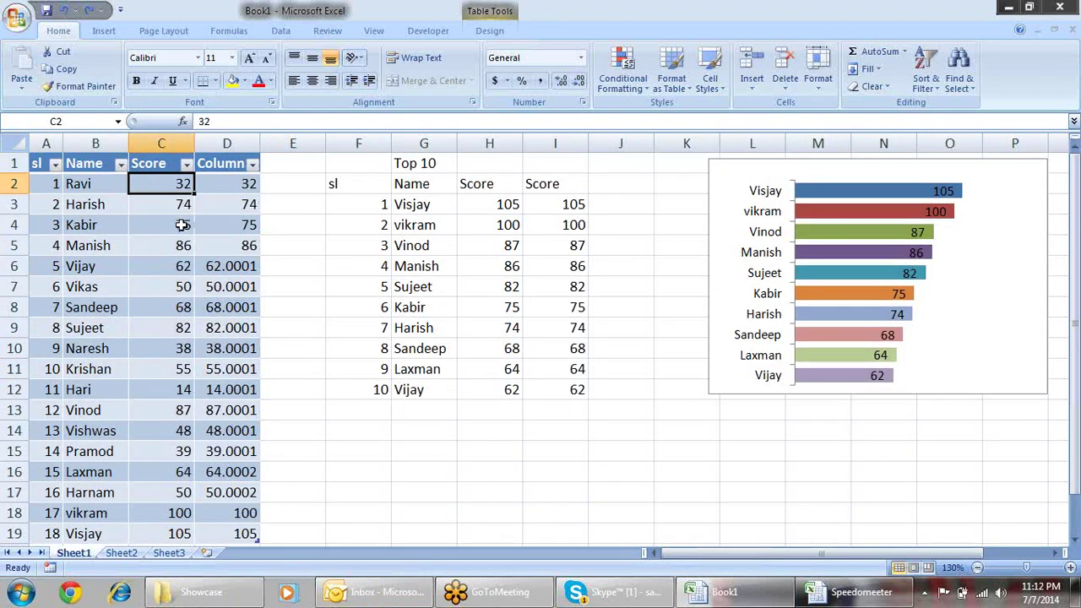
{"action": "type", "text": "75"}
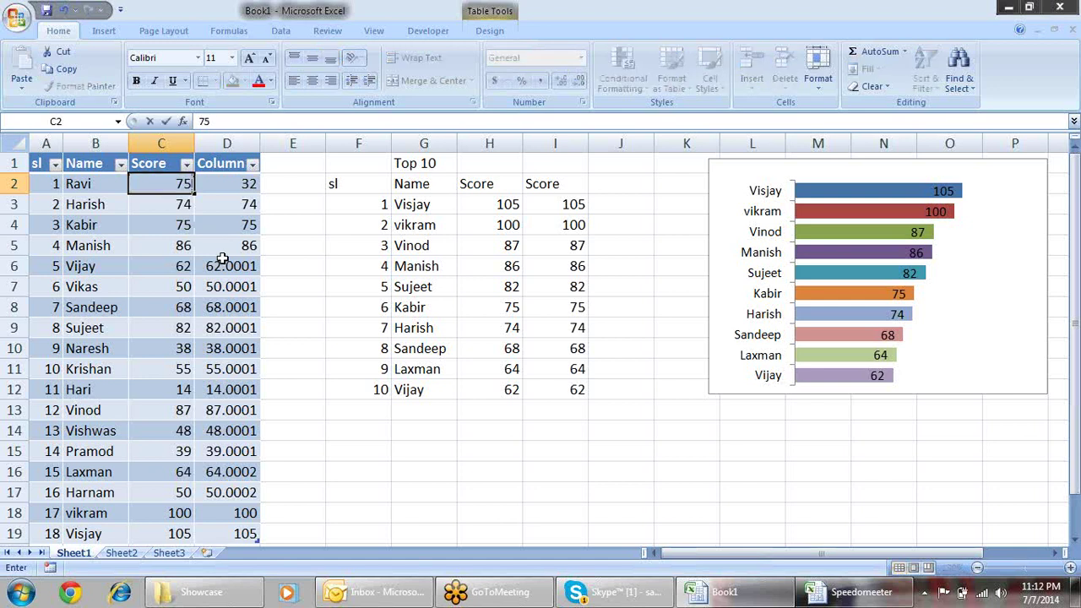
{"action": "key", "text": "Return"}
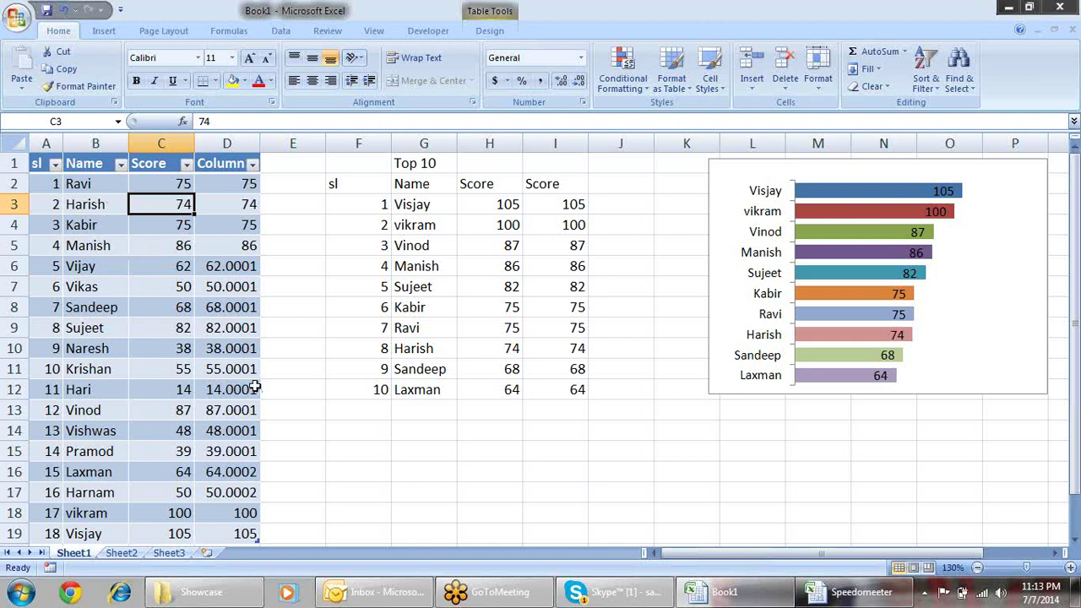
{"action": "key", "text": "alt+Tab"}
{"action": "key", "text": "alt+Tab"}
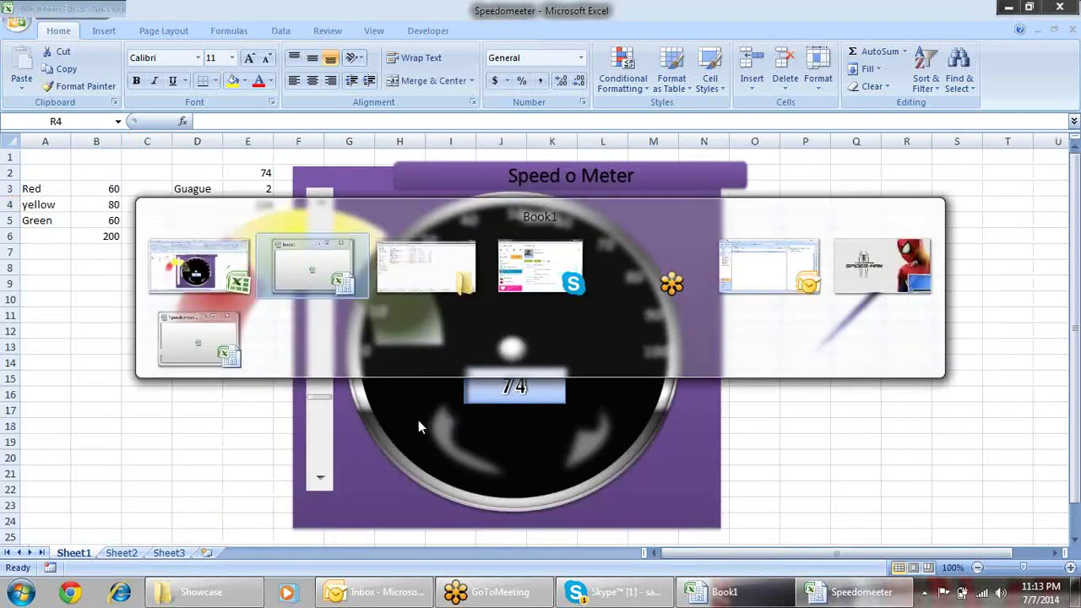
- Back on Sheet3, change the last score in C19 from 105 to 69
{"action": "right_click", "coordinate": [182, 553]}
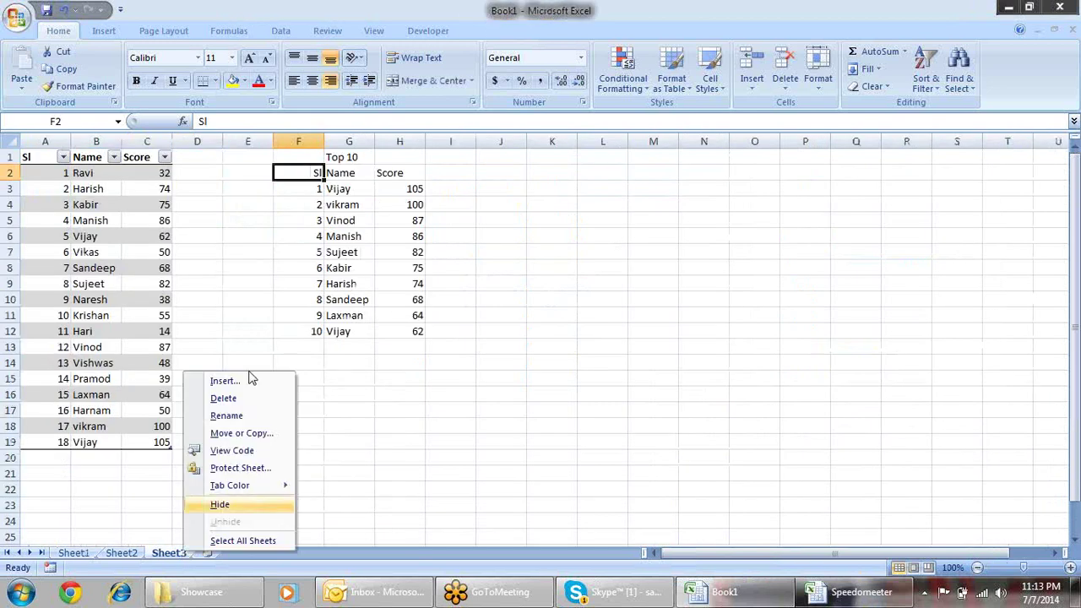
{"action": "left_click", "coordinate": [452, 214]}
{"action": "left_click", "coordinate": [472, 233]}
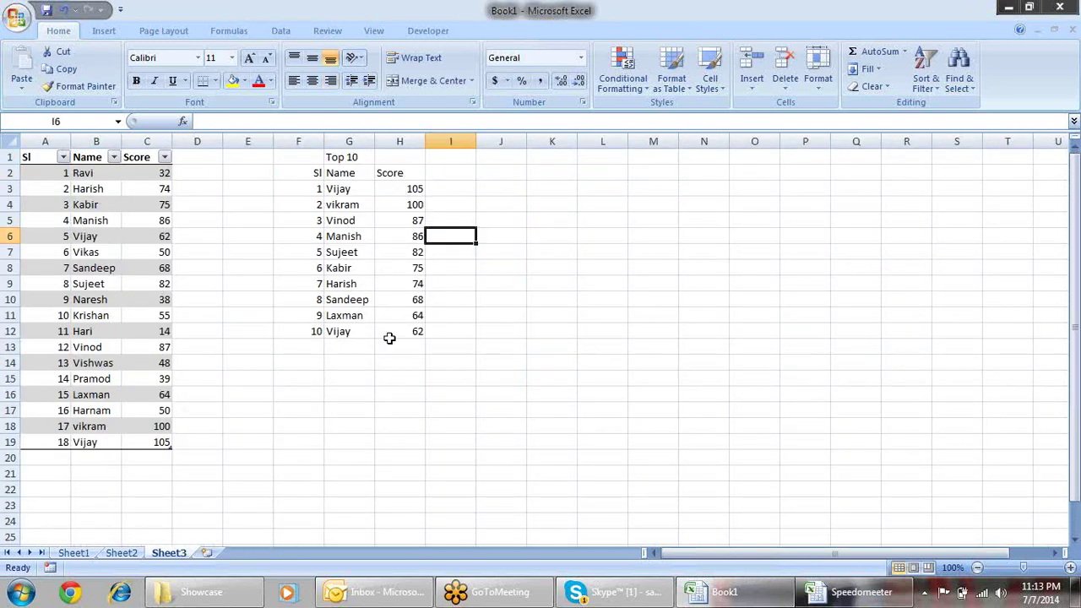
{"action": "left_click", "coordinate": [157, 442]}
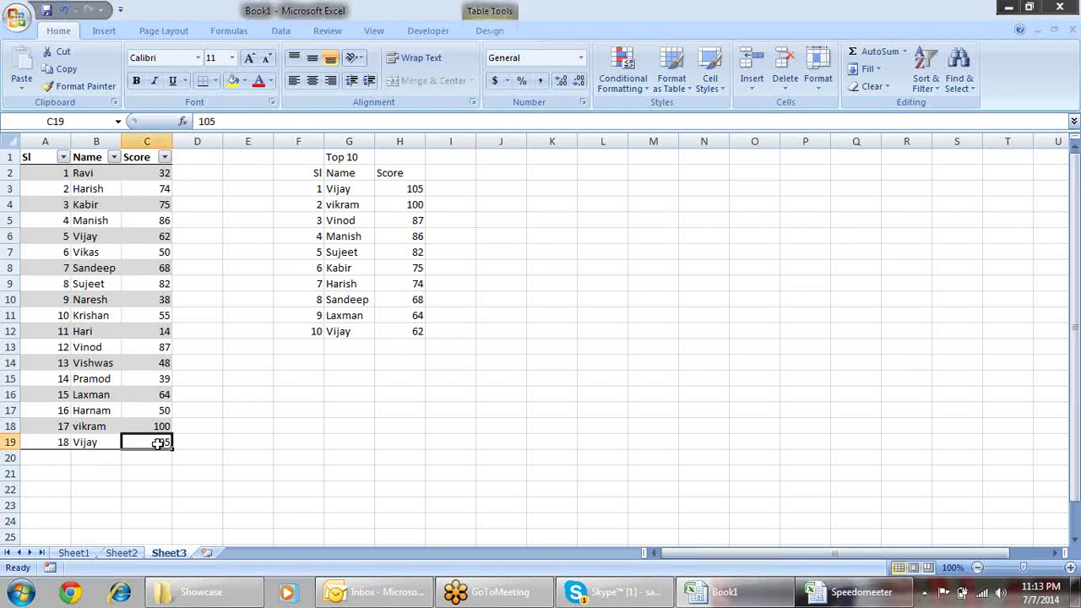
{"action": "type", "text": "69"}
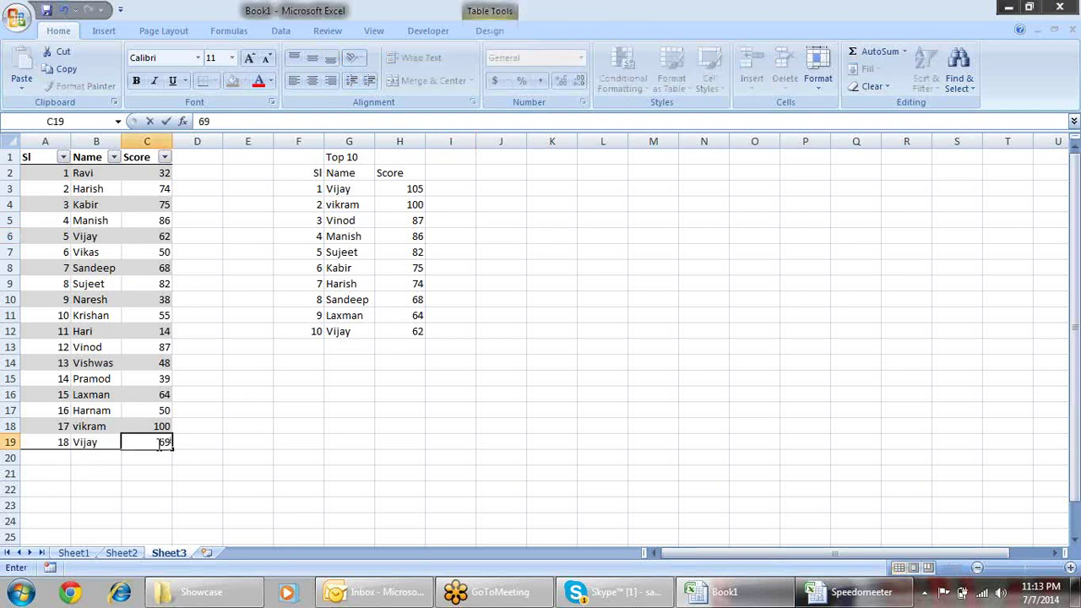
{"action": "key", "text": "Return"}
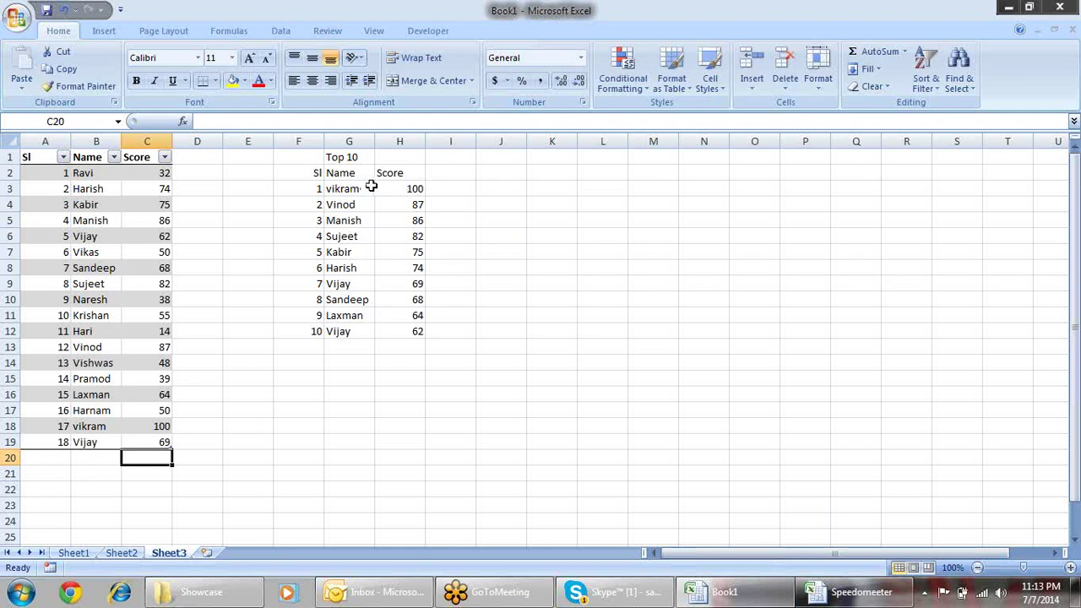
- Insert a clustered 2-D bar chart of the Top 10 range G2:H12 beside the table
{"action": "mouse_move", "coordinate": [417, 331]}
{"action": "left_mouse_down"}
{"action": "mouse_move", "coordinate": [337, 245]}
{"action": "mouse_move", "coordinate": [344, 174]}
{"action": "left_mouse_up"}
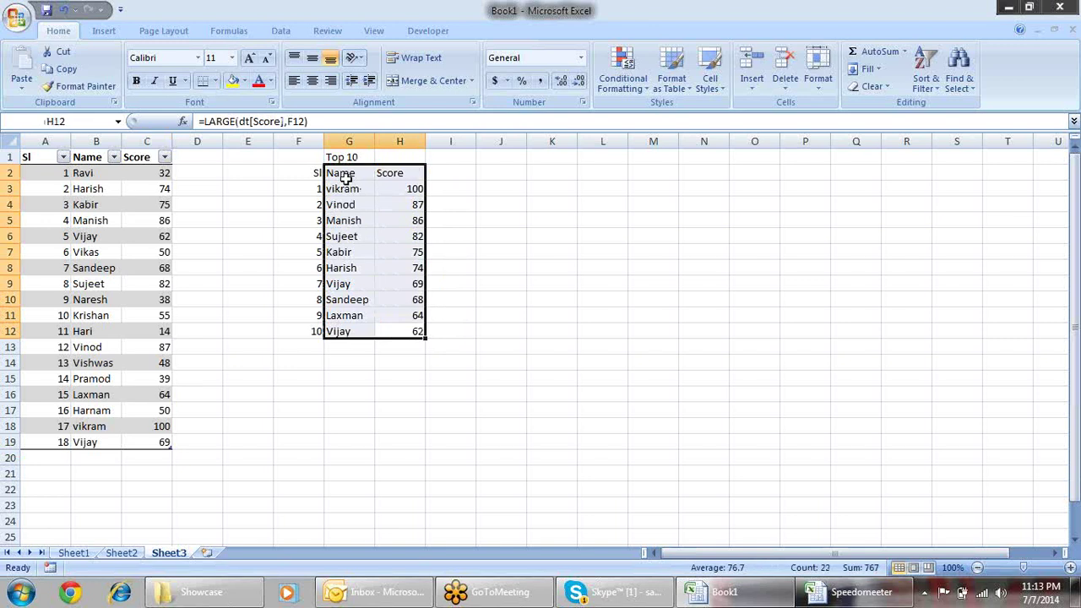
{"action": "left_click", "coordinate": [104, 32]}
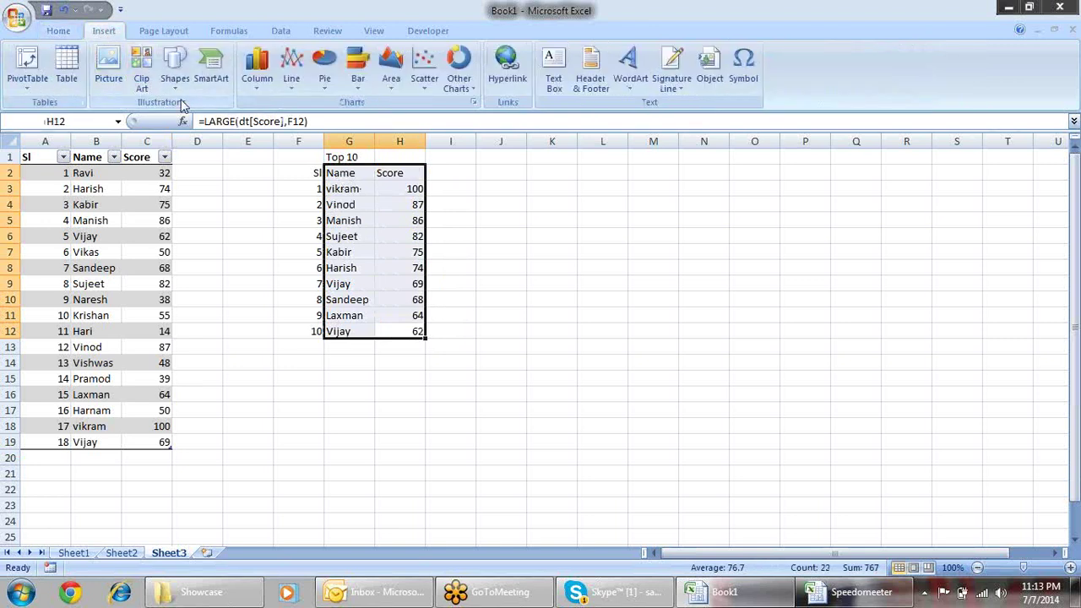
{"action": "left_click", "coordinate": [263, 78]}
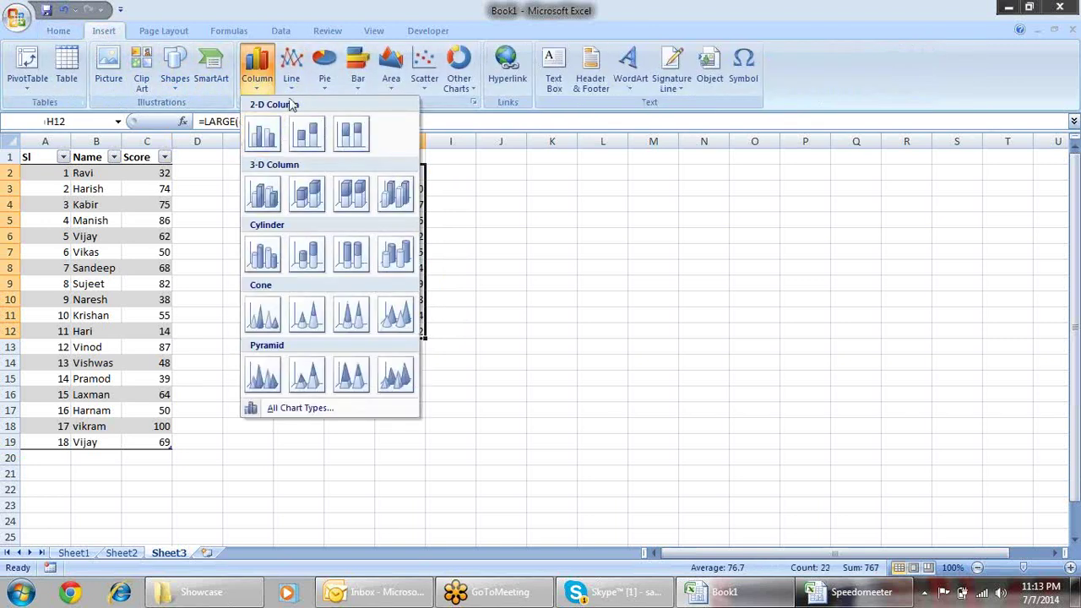
{"action": "left_click", "coordinate": [358, 80]}
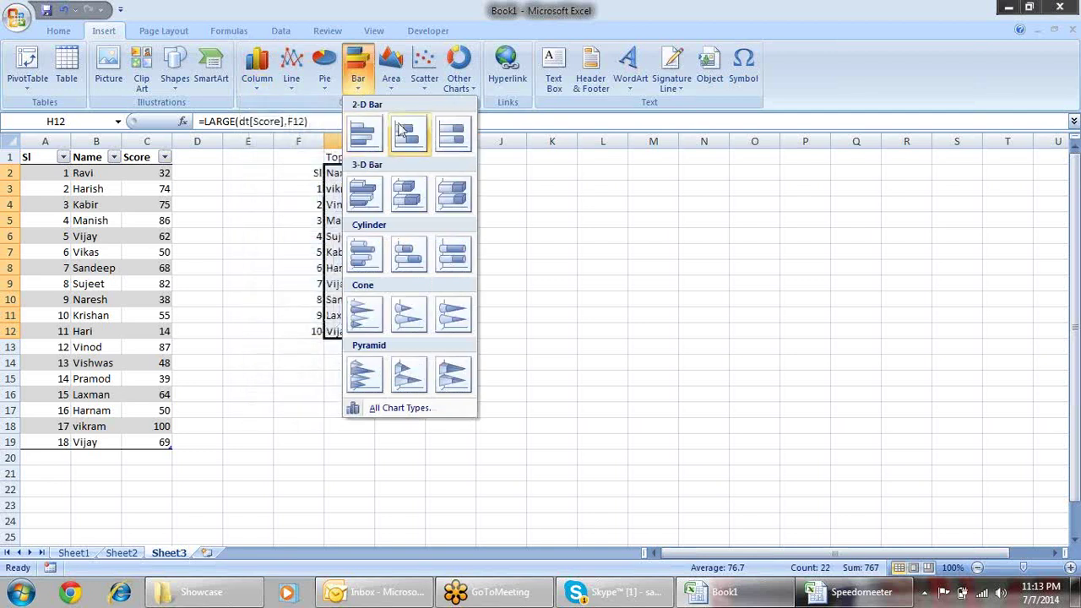
{"action": "left_click", "coordinate": [364, 134]}
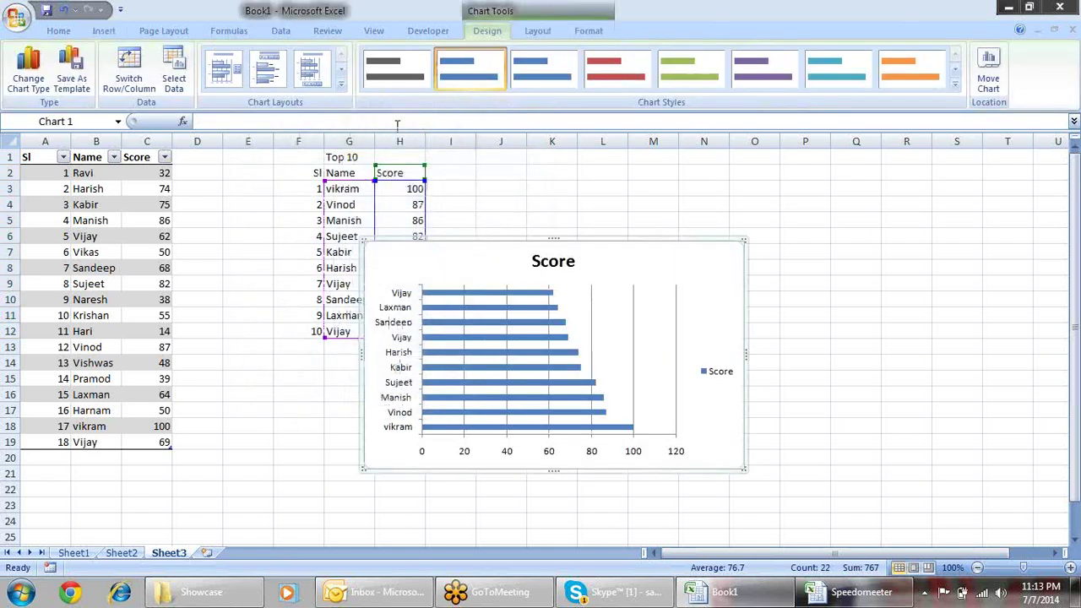
{"action": "left_click", "coordinate": [640, 234]}
{"action": "left_click_drag", "start_coordinate": [582, 242], "coordinate": [677, 169]}
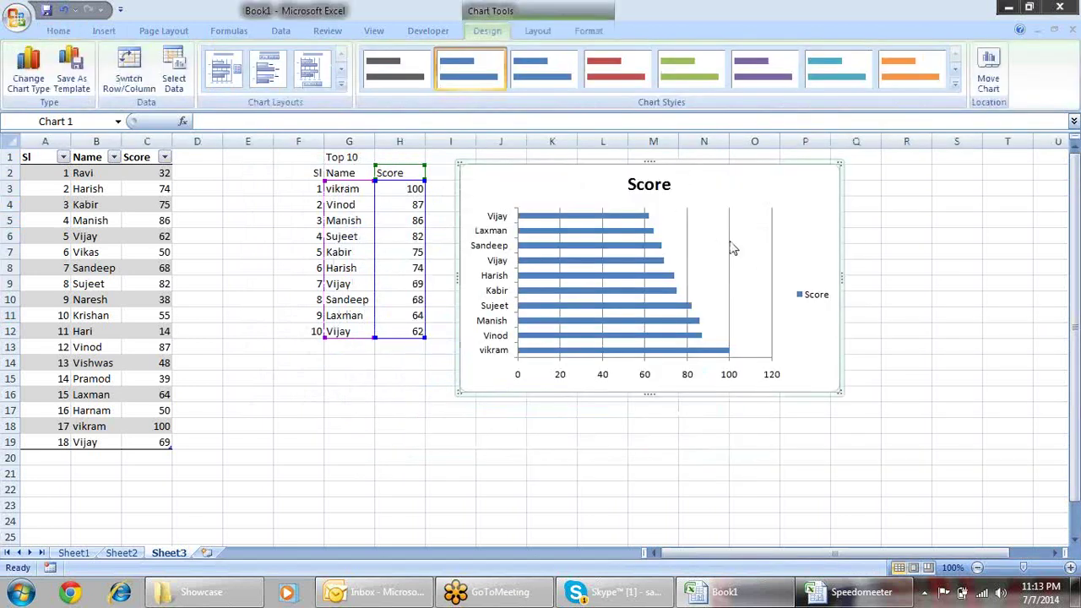
- Delete the chart's gridlines, value axis and legend, narrow it, and place it next to the table
{"action": "left_click", "coordinate": [727, 243]}
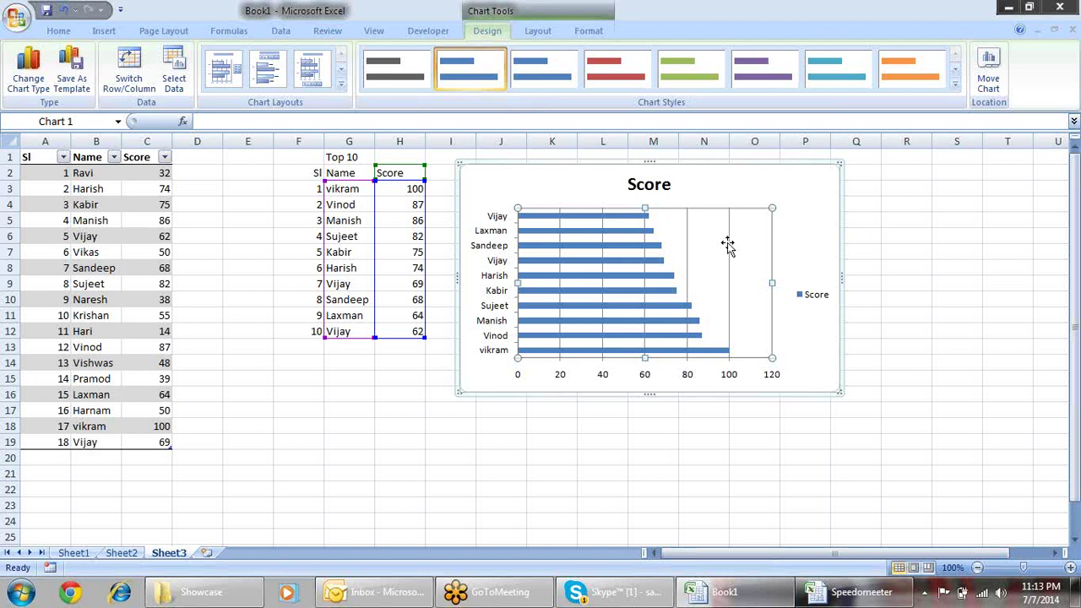
{"action": "left_click", "coordinate": [730, 250]}
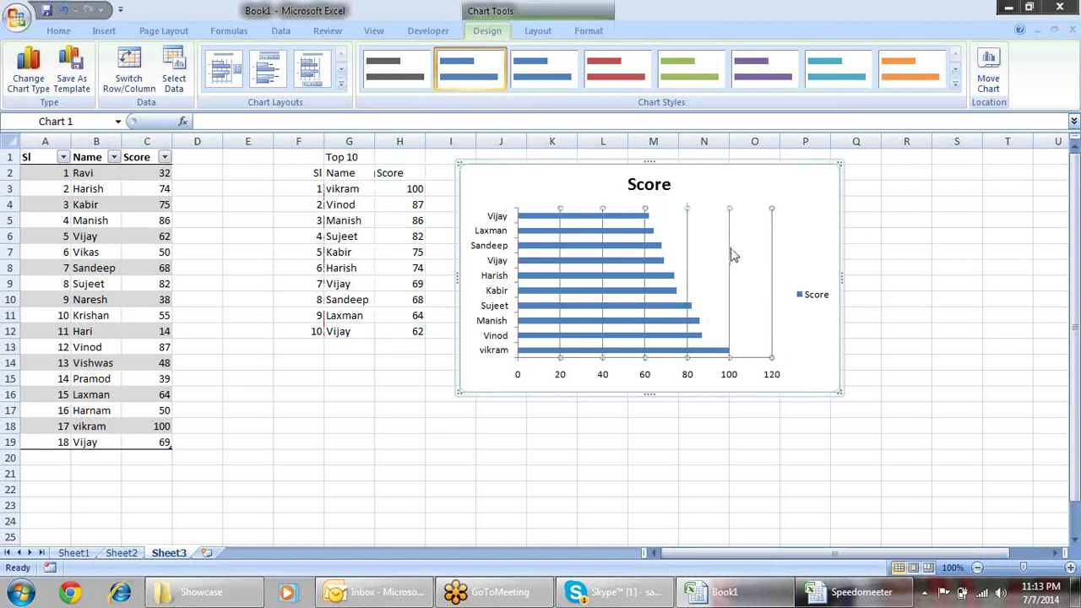
{"action": "key", "text": "Delete"}
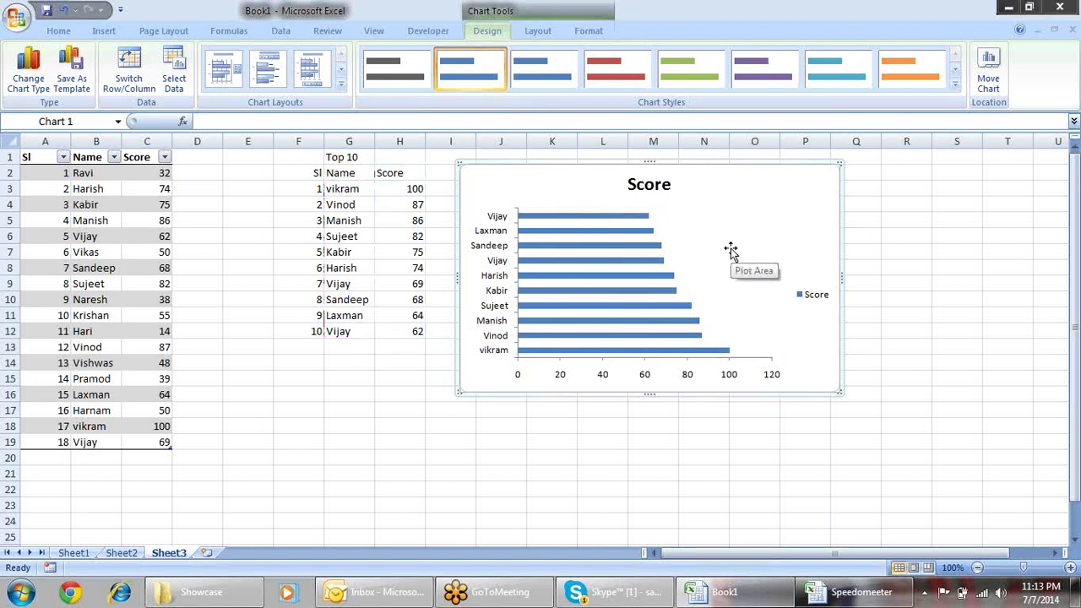
{"action": "left_click", "coordinate": [689, 381]}
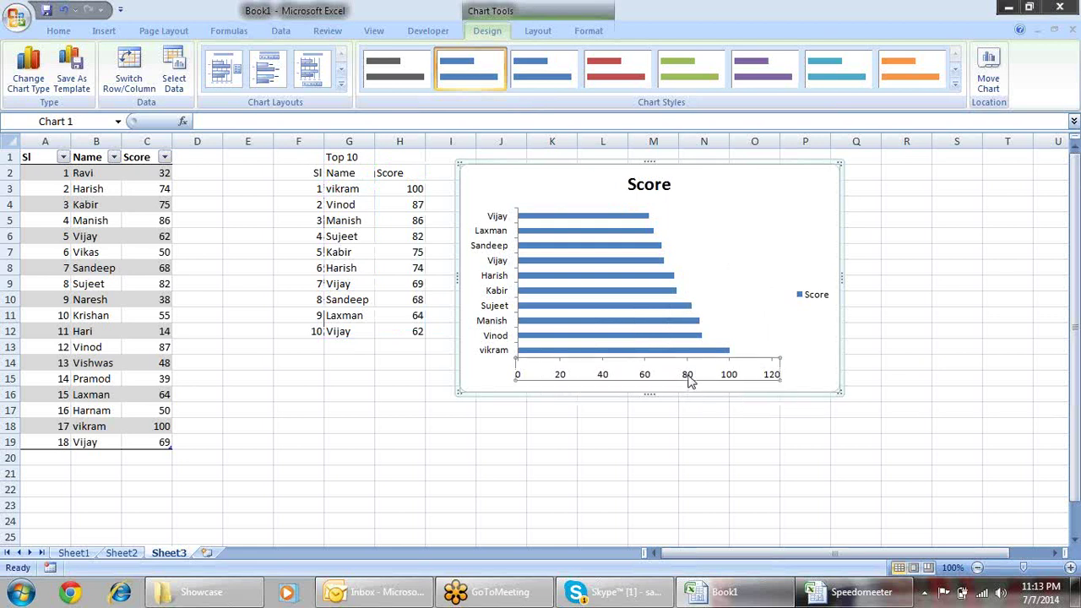
{"action": "key", "text": "Delete"}
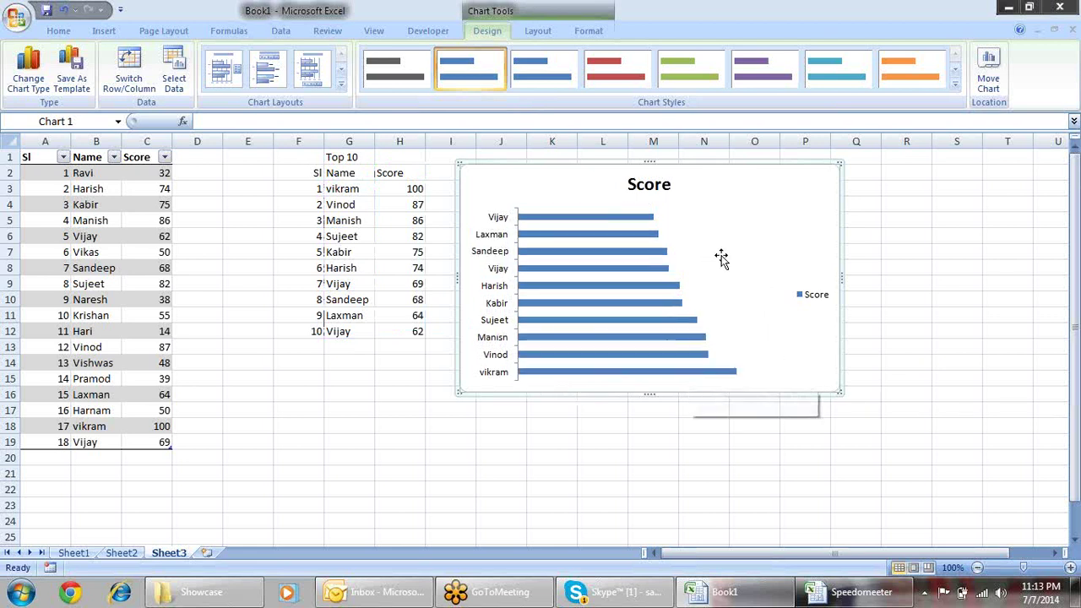
{"action": "left_click", "coordinate": [824, 299]}
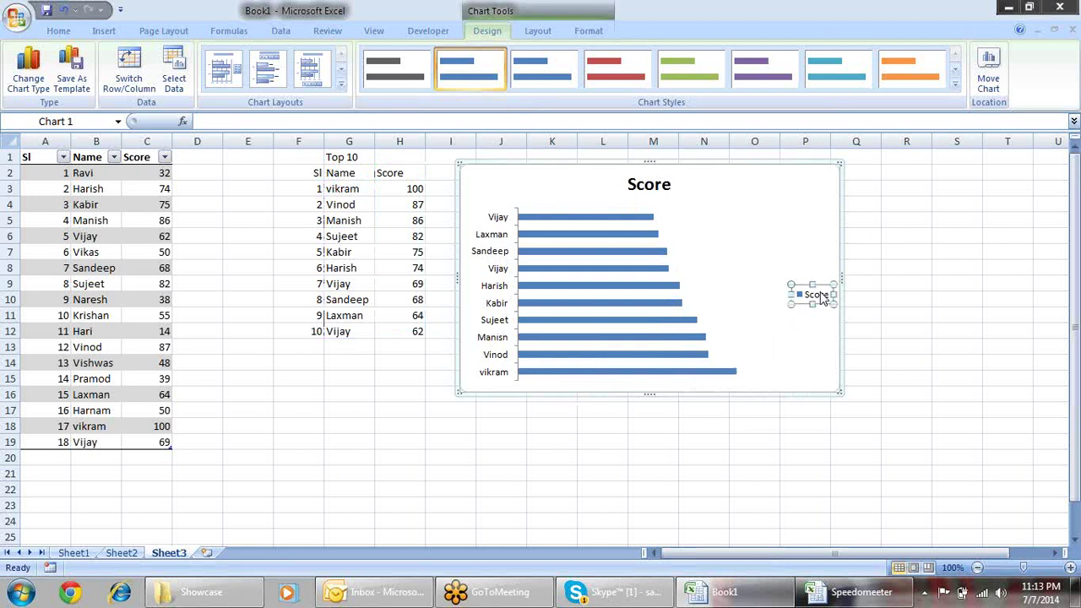
{"action": "key", "text": "Delete"}
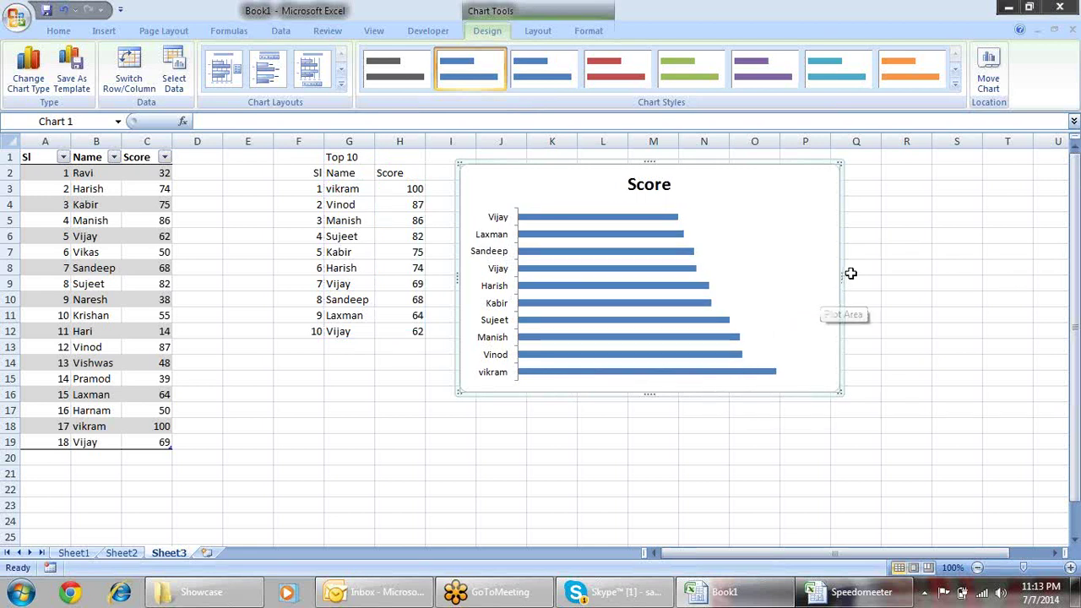
{"action": "left_click_drag", "start_coordinate": [846, 273], "coordinate": [737, 273]}
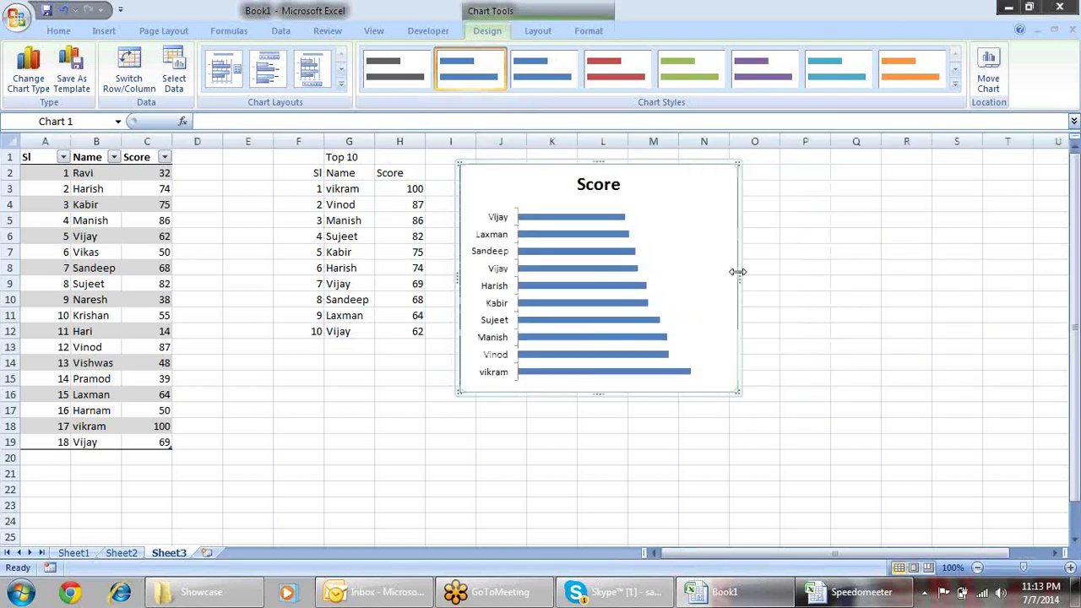
{"action": "left_click", "coordinate": [614, 183]}
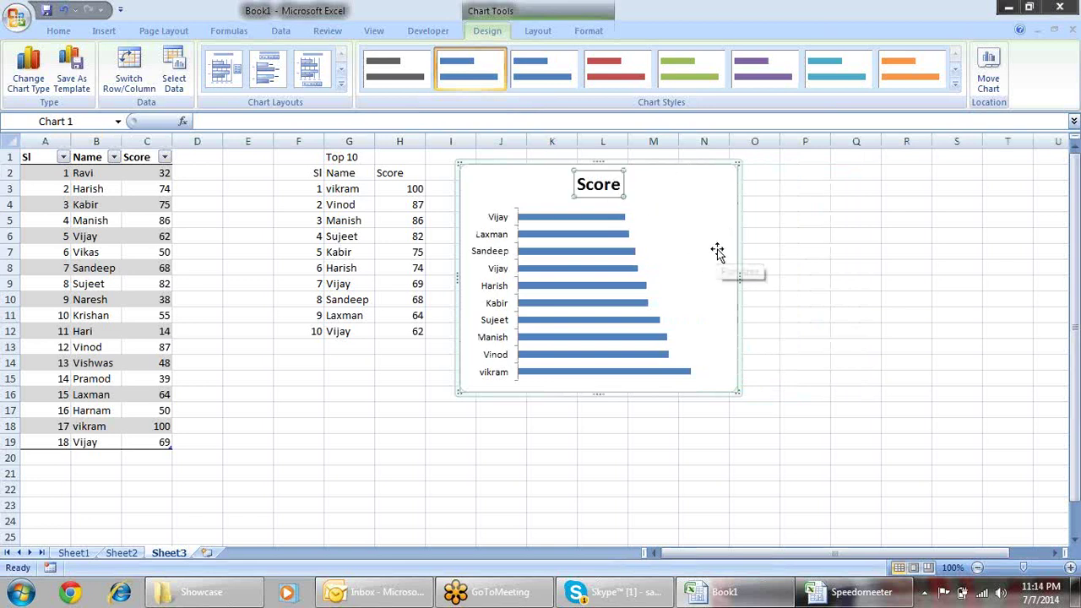
{"action": "left_click_drag", "start_coordinate": [735, 243], "coordinate": [536, 224]}
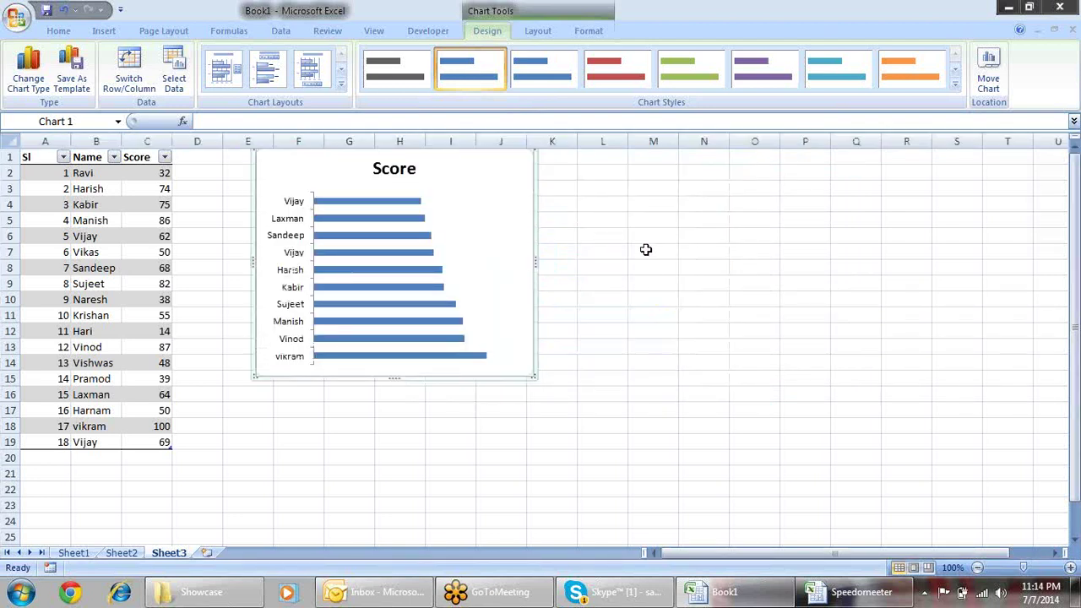
{"action": "left_click", "coordinate": [647, 250]}
- Add a new row 20 with serial number 19, a new name and a score of 120
{"action": "left_click", "coordinate": [84, 454]}
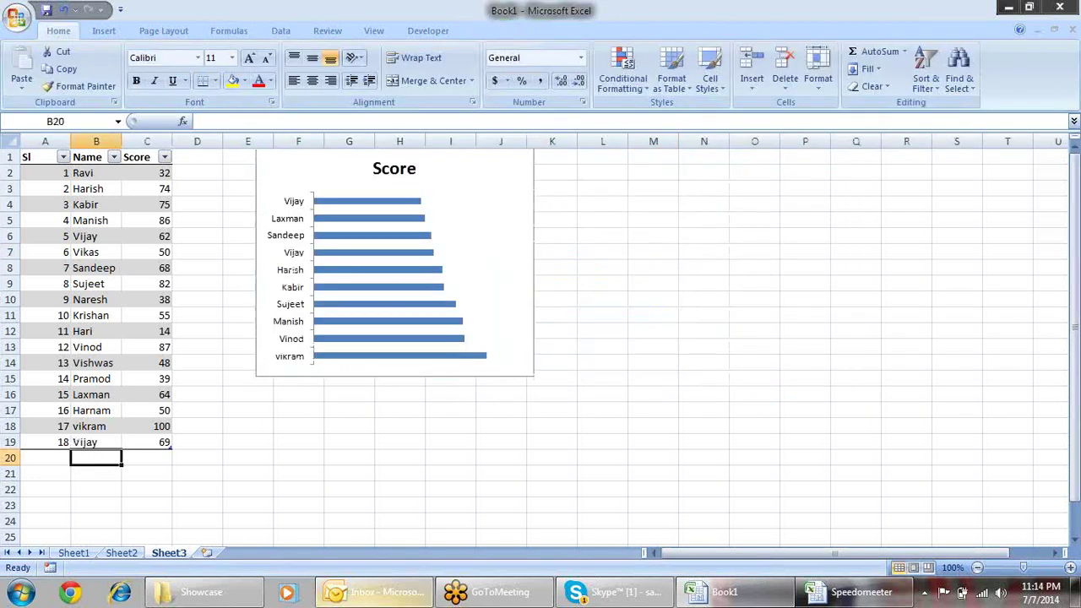
{"action": "mouse_move", "coordinate": [371, 591]}
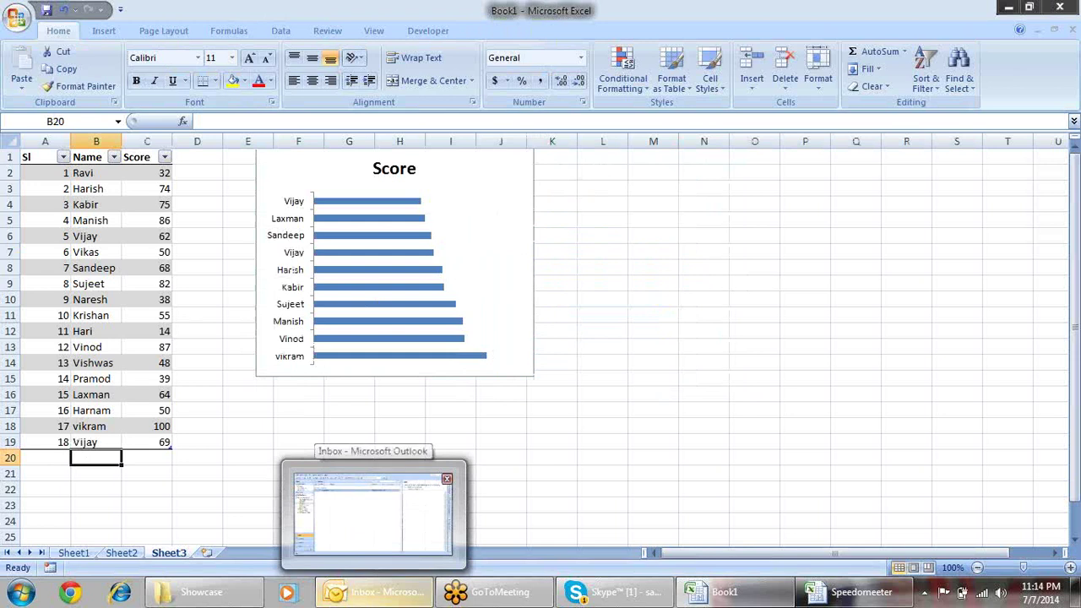
{"action": "type", "text": "laxmi"}
{"action": "key", "text": "Tab"}
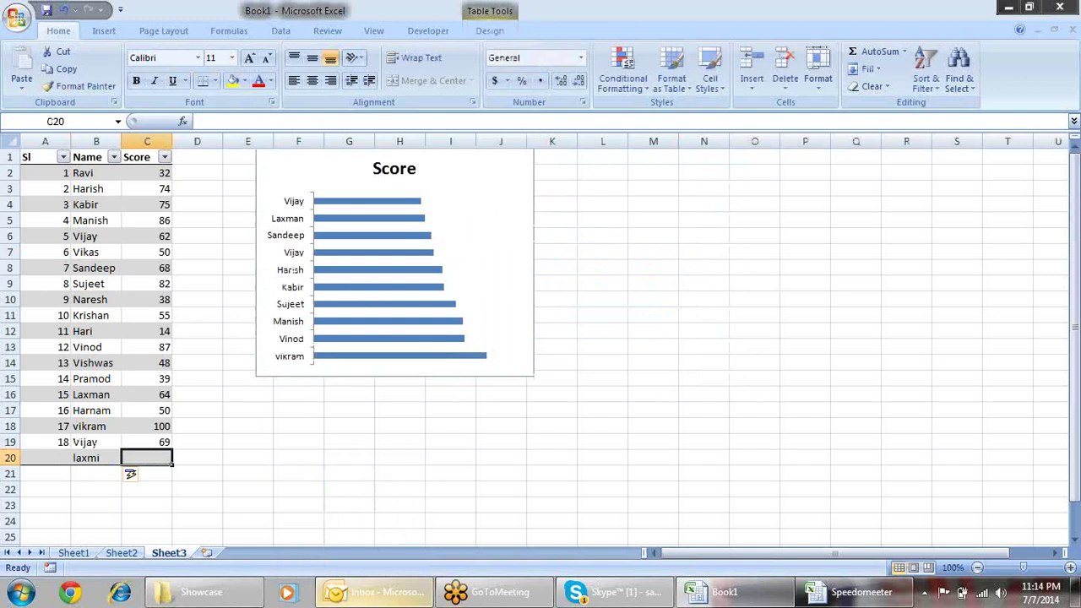
{"action": "type", "text": "1209"}
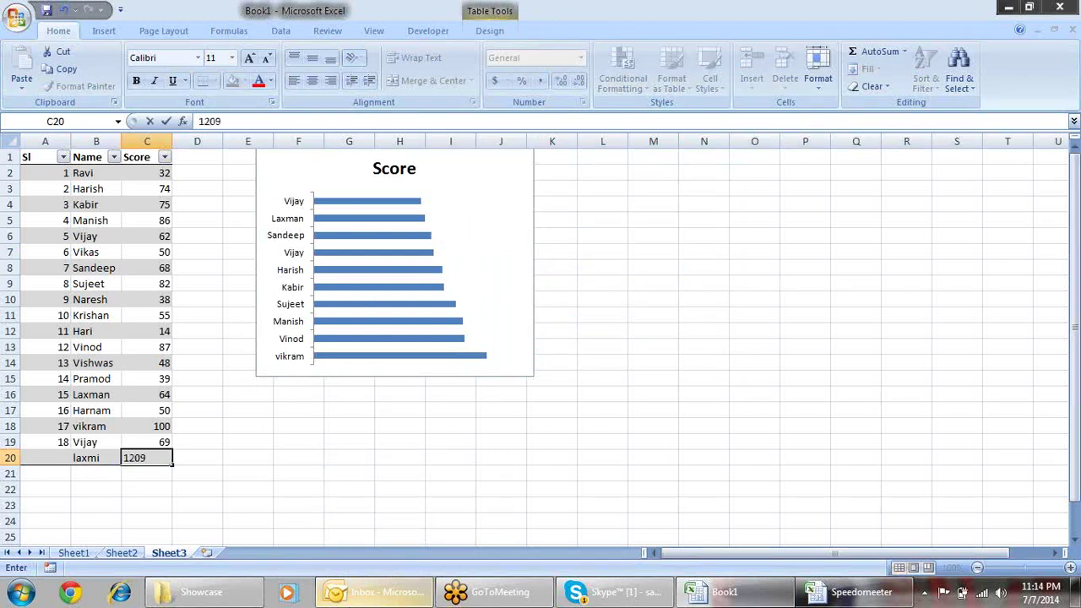
{"action": "key", "text": "Return"}
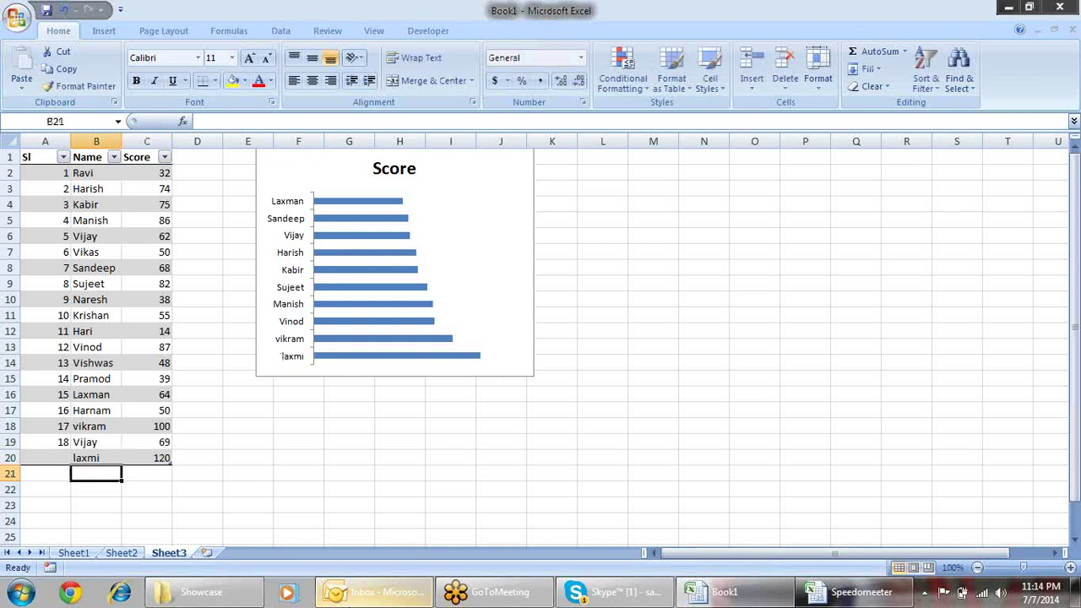
{"action": "key", "text": "Up"}
{"action": "key", "text": "Left"}
{"action": "type", "text": "19"}
{"action": "key", "text": "Return"}
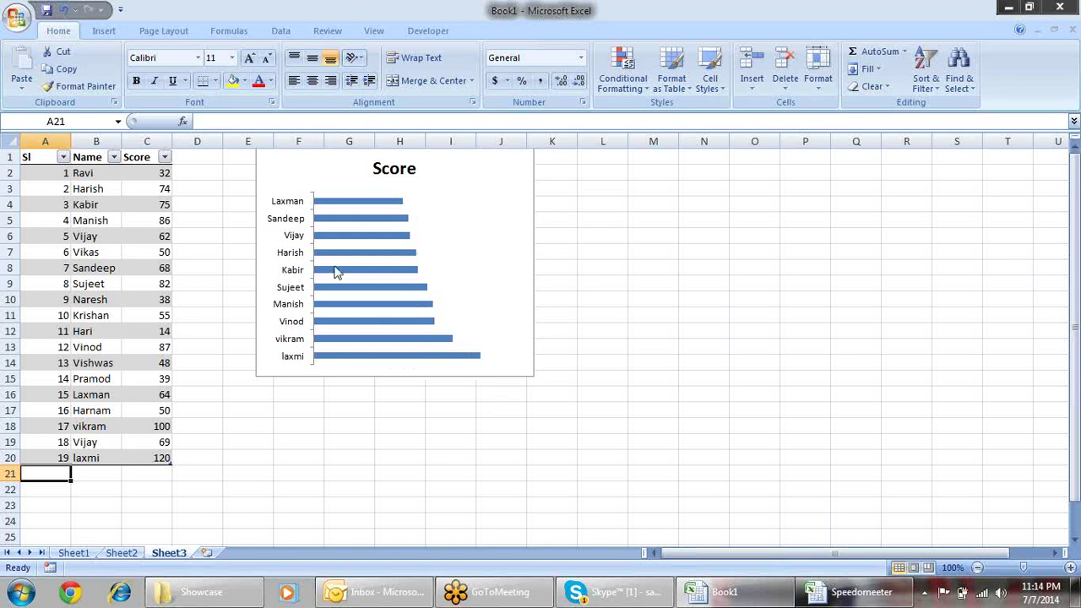
{"action": "left_click", "coordinate": [345, 172]}
{"action": "key", "text": "Down"}
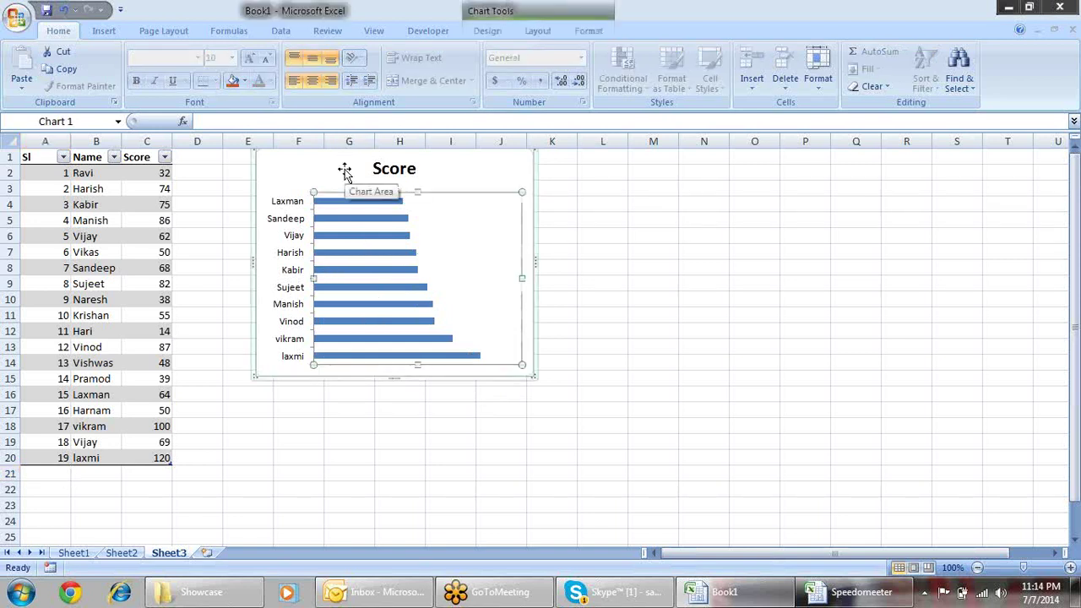
- Move the chart right of the Top 10 table and reverse the name axis category order
{"action": "left_click", "coordinate": [537, 175]}
{"action": "mouse_move", "coordinate": [538, 175]}
{"action": "left_mouse_down"}
{"action": "mouse_move", "coordinate": [811, 184]}
{"action": "mouse_move", "coordinate": [804, 180]}
{"action": "left_mouse_up"}
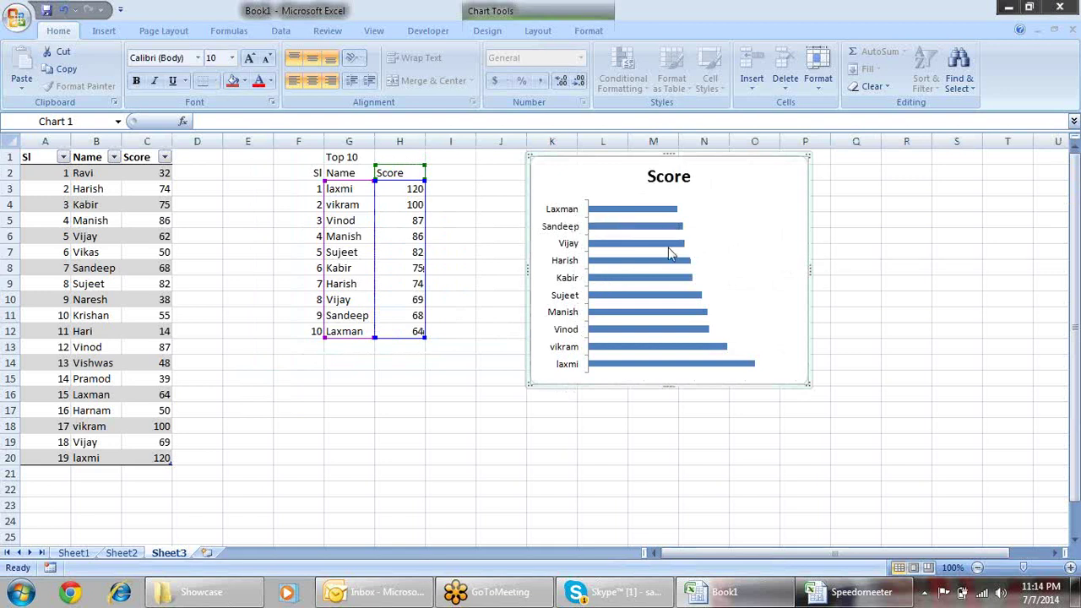
{"action": "right_click", "coordinate": [640, 253]}
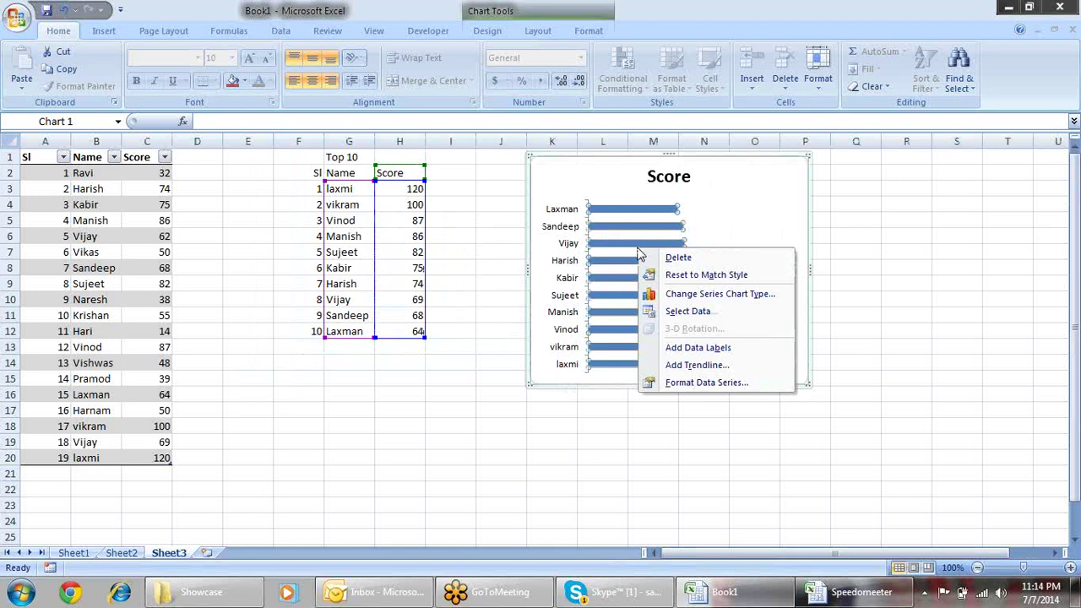
{"action": "left_click", "coordinate": [711, 384]}
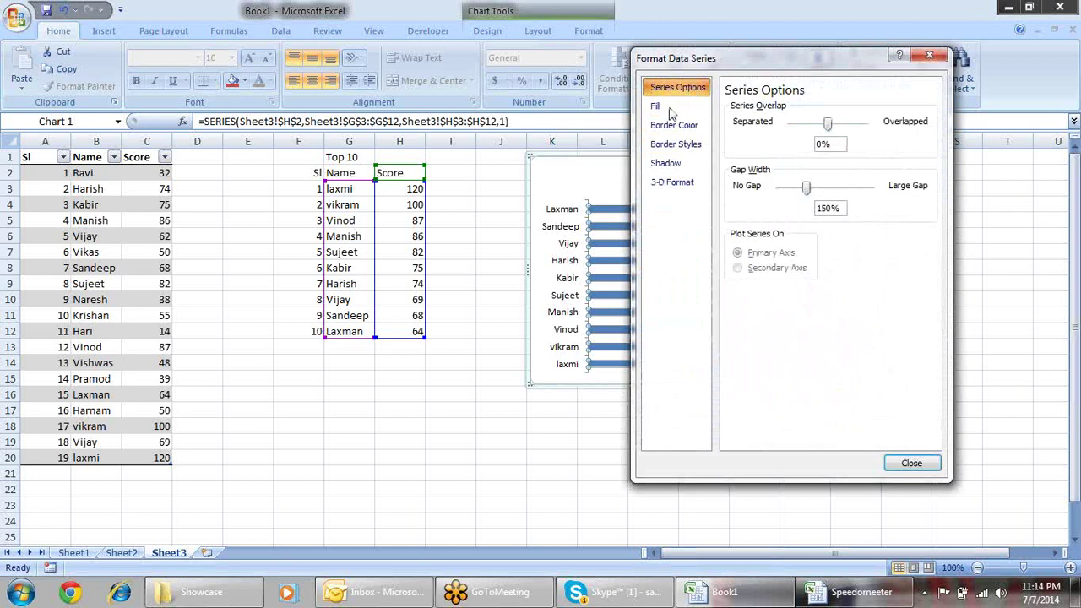
{"action": "left_click", "coordinate": [564, 249]}
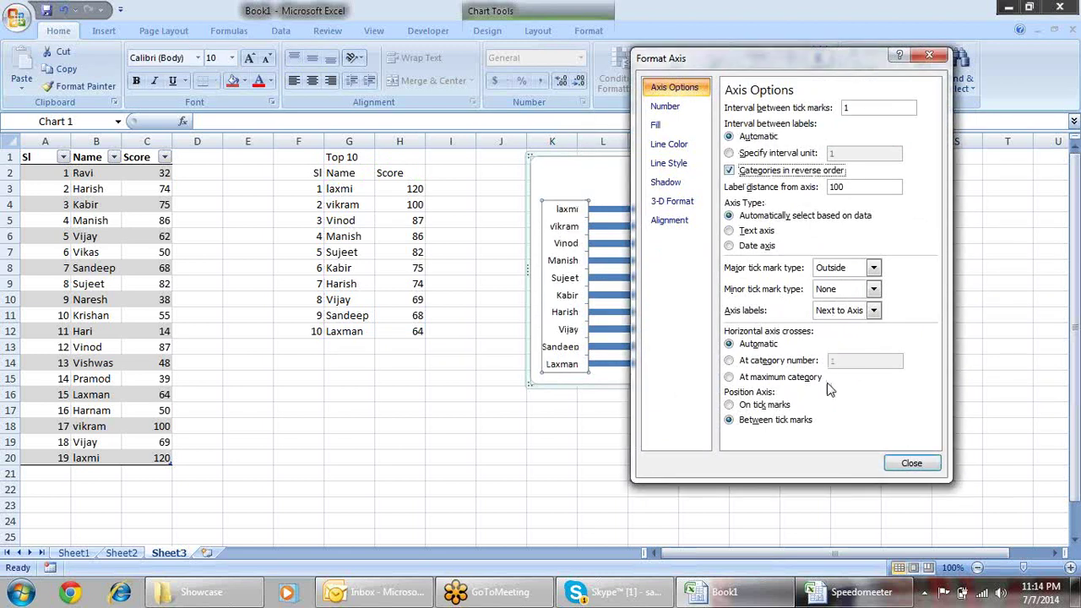
{"action": "left_click", "coordinate": [906, 465]}
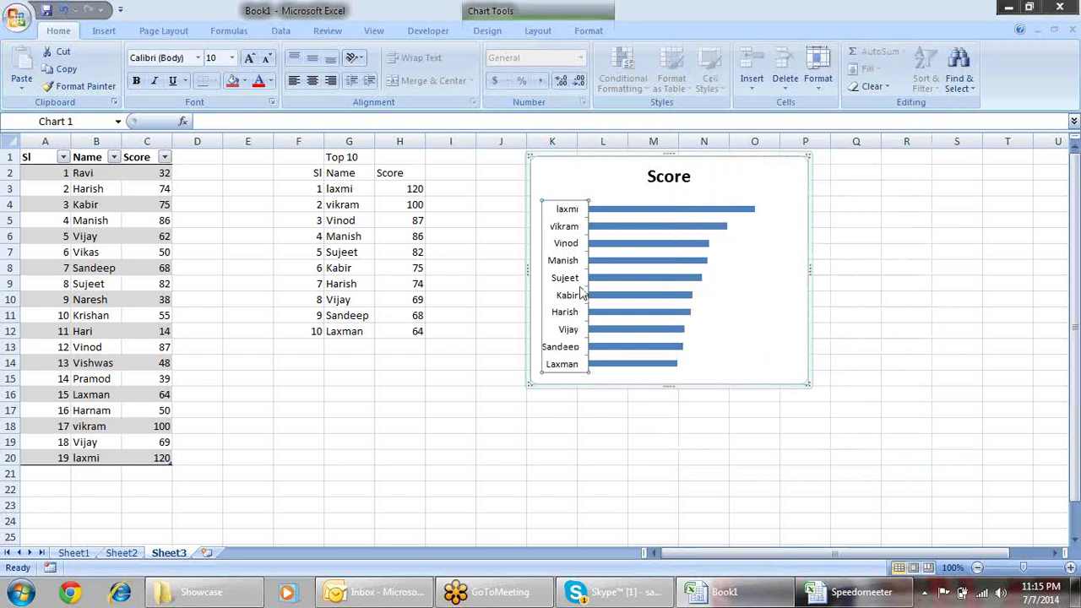
- Reduce the bar series gap width to 40% in Format Data Series
{"action": "right_click", "coordinate": [640, 291]}
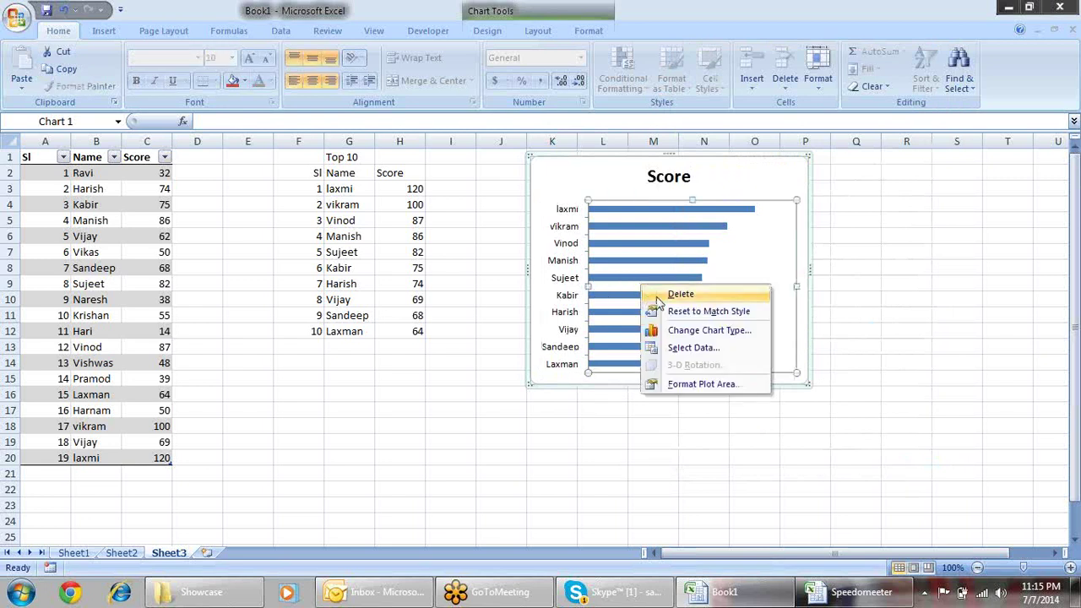
{"action": "left_click", "coordinate": [706, 384]}
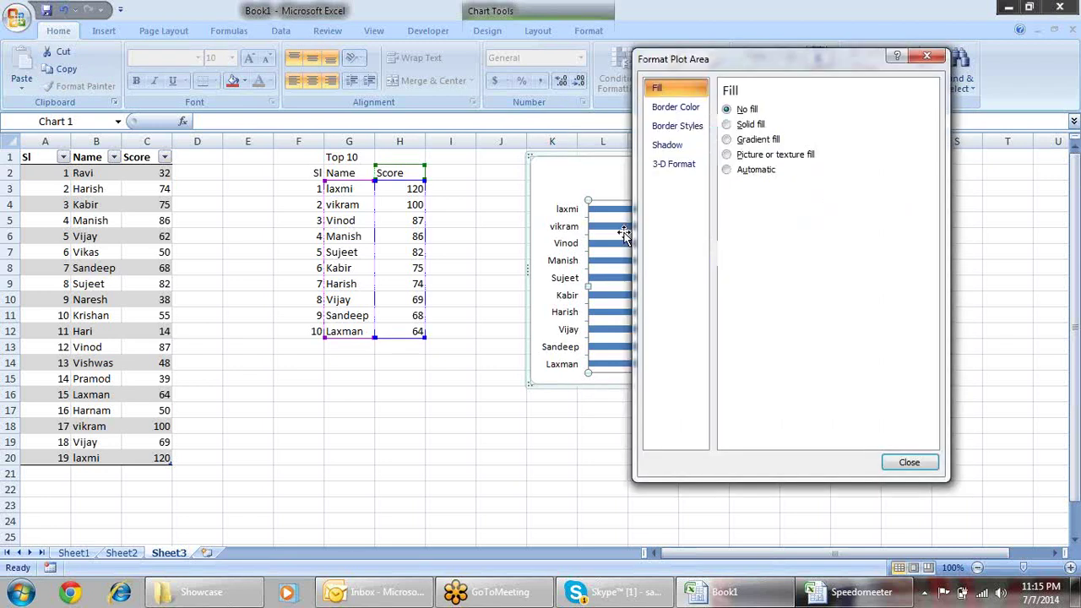
{"action": "left_click", "coordinate": [621, 231]}
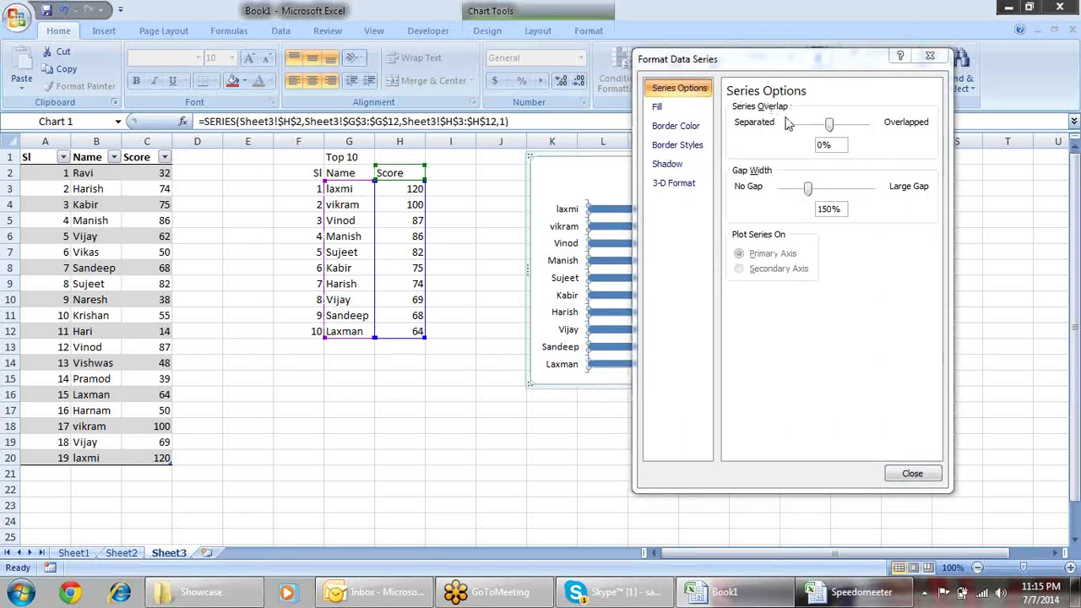
{"action": "left_click", "coordinate": [784, 195]}
{"action": "left_click", "coordinate": [783, 195]}
{"action": "left_click", "coordinate": [784, 194]}
{"action": "left_click", "coordinate": [784, 194]}
{"action": "left_click", "coordinate": [783, 195]}
{"action": "left_click", "coordinate": [784, 194]}
{"action": "left_click", "coordinate": [784, 194]}
{"action": "left_click", "coordinate": [784, 194]}
{"action": "left_click", "coordinate": [784, 195]}
{"action": "left_click", "coordinate": [785, 193]}
{"action": "left_click", "coordinate": [786, 194]}
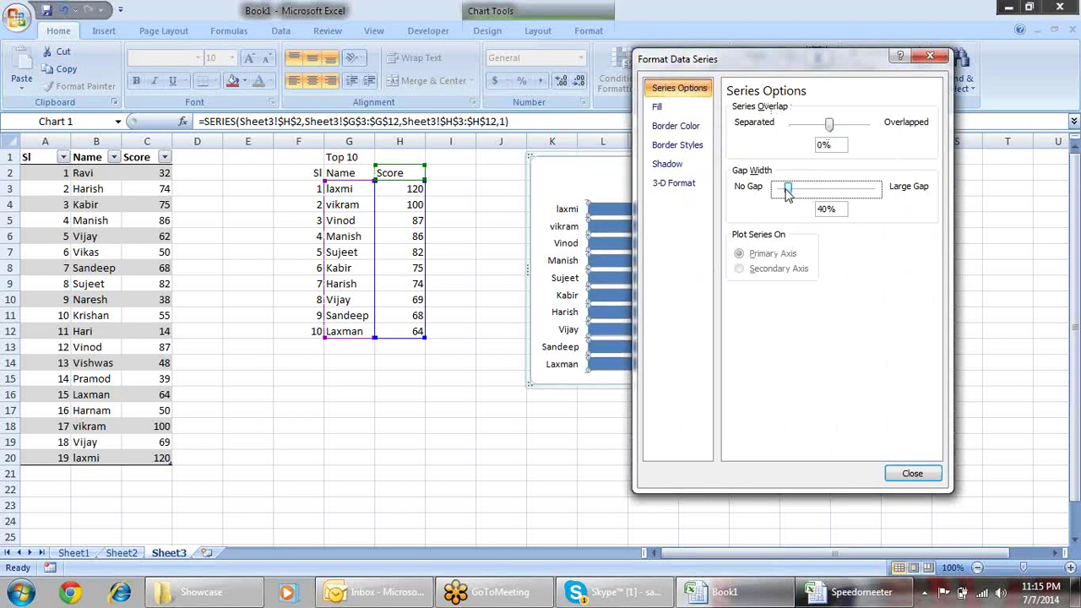
{"action": "left_click", "coordinate": [912, 474]}
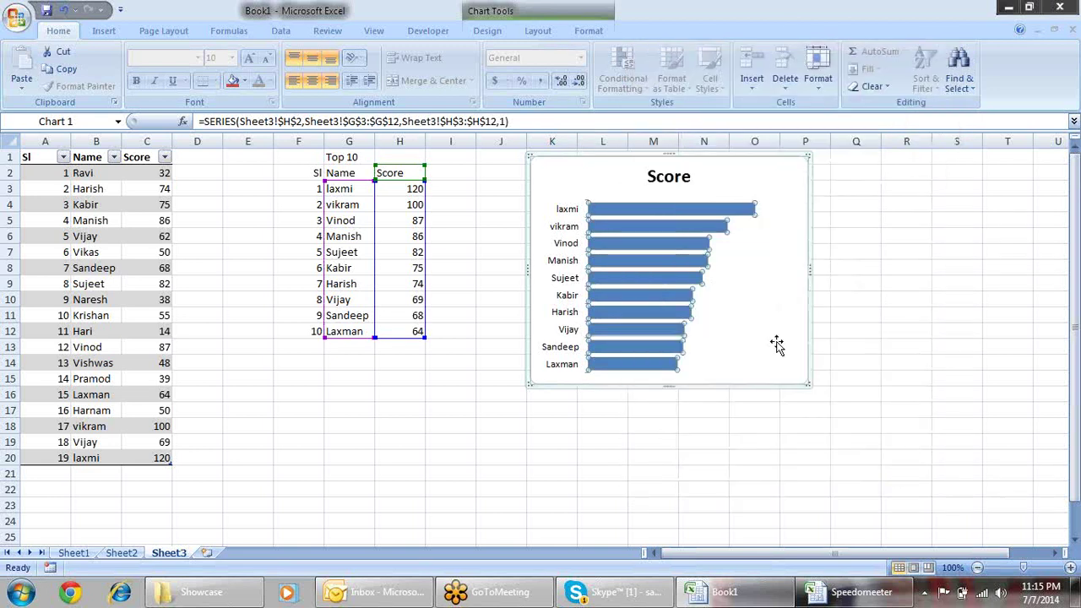
- Add data labels to the bars and turn on Vary colors by point
{"action": "right_click", "coordinate": [720, 217]}
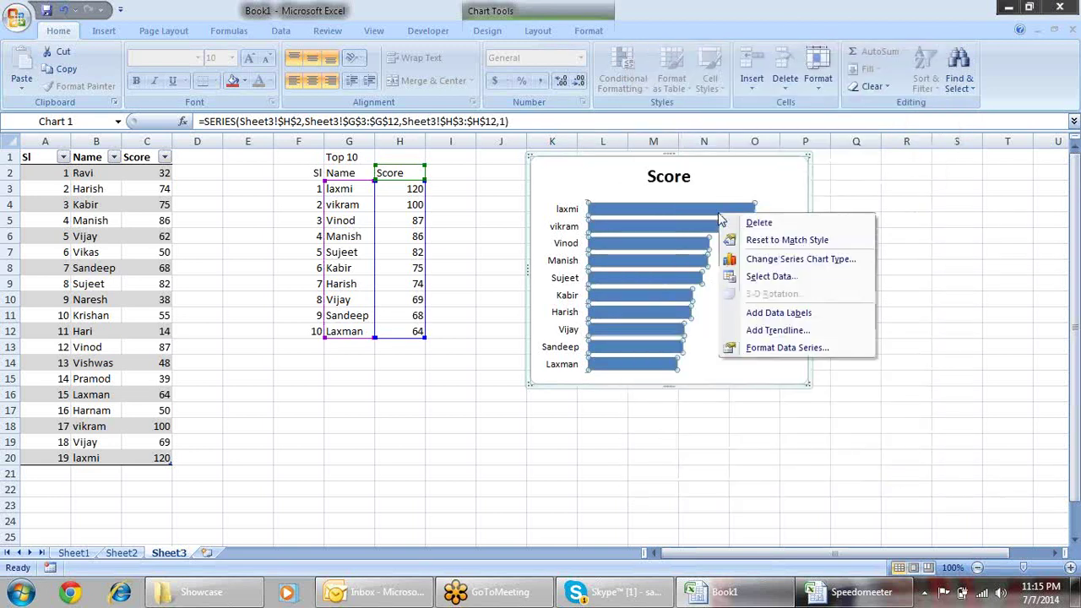
{"action": "left_click", "coordinate": [767, 314]}
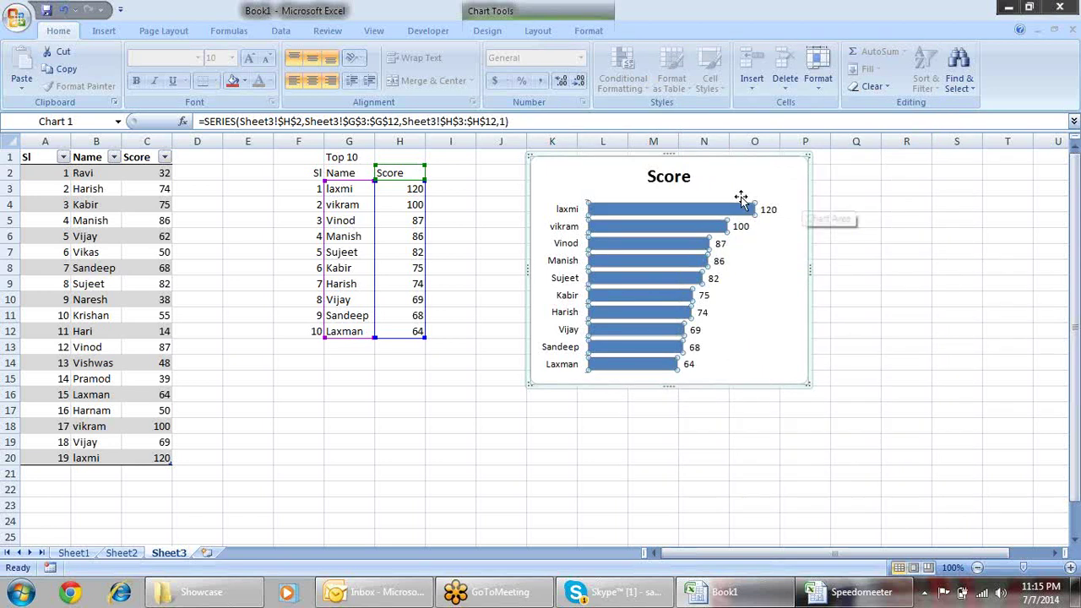
{"action": "right_click", "coordinate": [703, 211]}
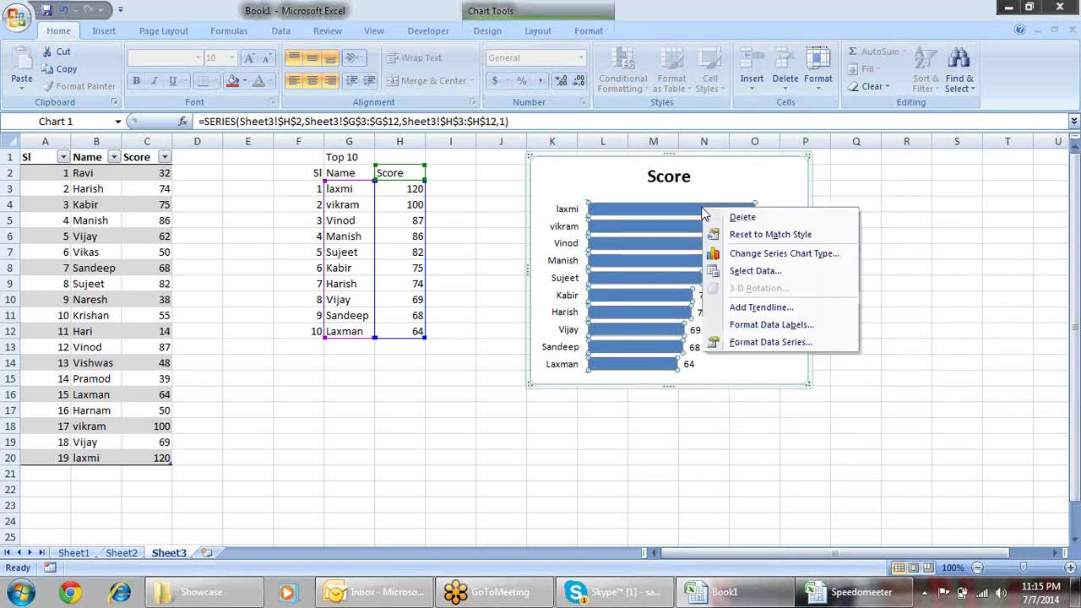
{"action": "left_click", "coordinate": [750, 342]}
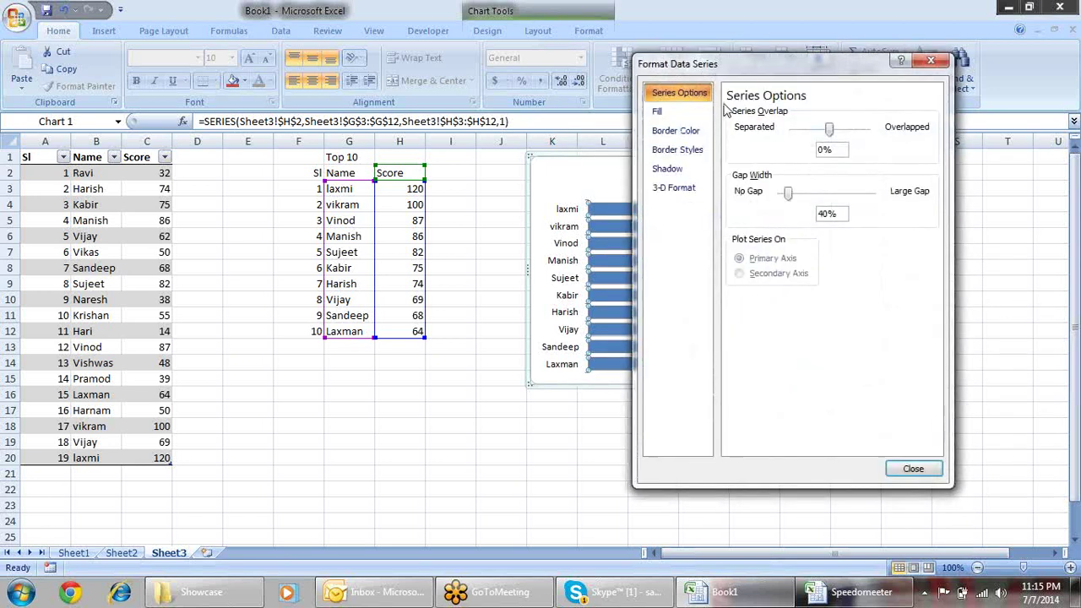
{"action": "left_click", "coordinate": [658, 111]}
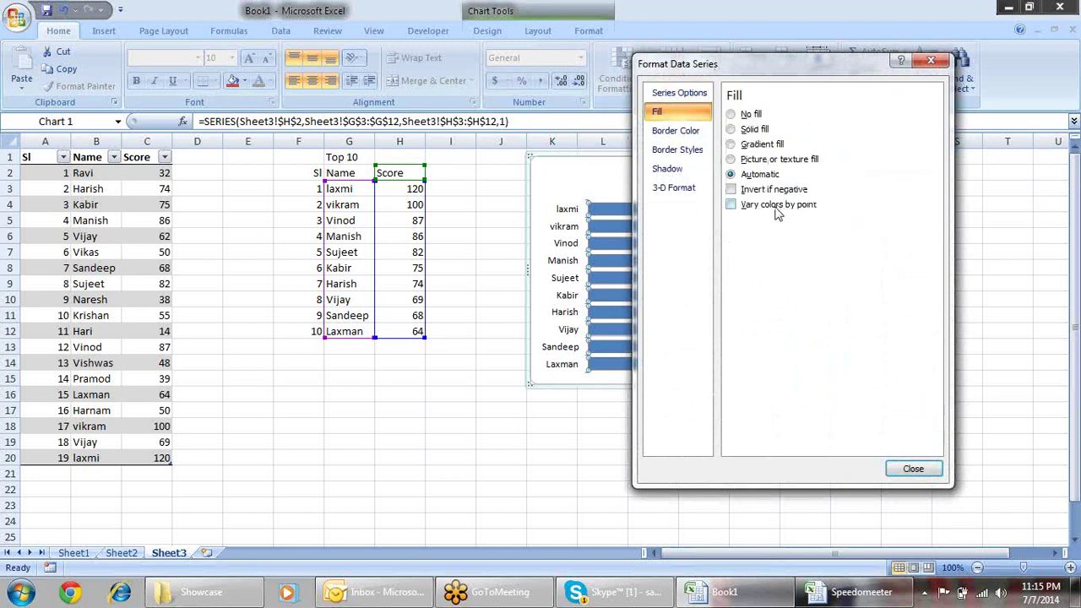
{"action": "left_click", "coordinate": [813, 209]}
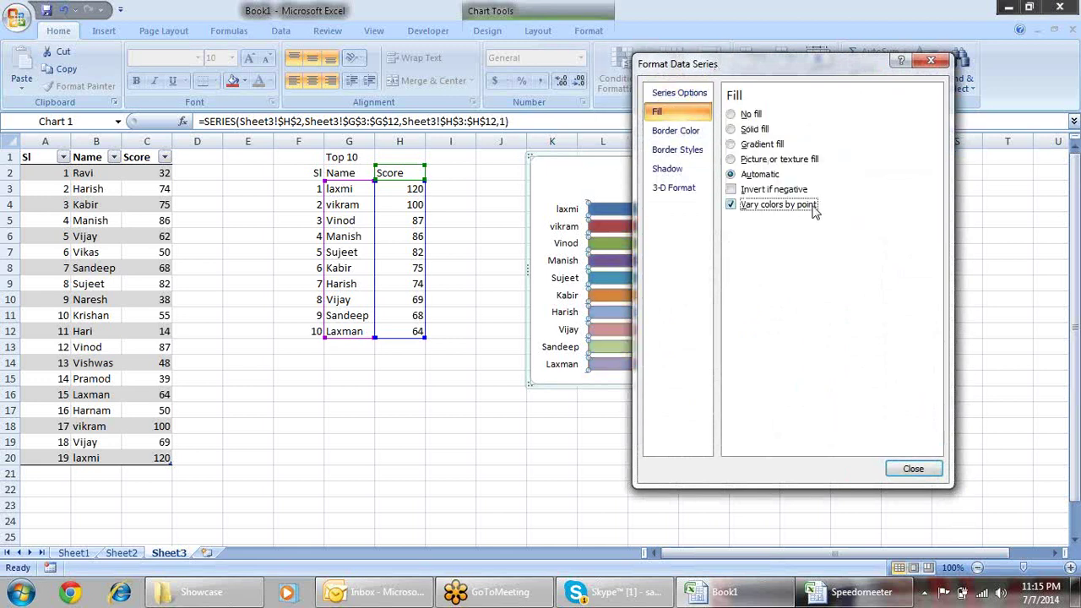
{"action": "left_click", "coordinate": [914, 469]}
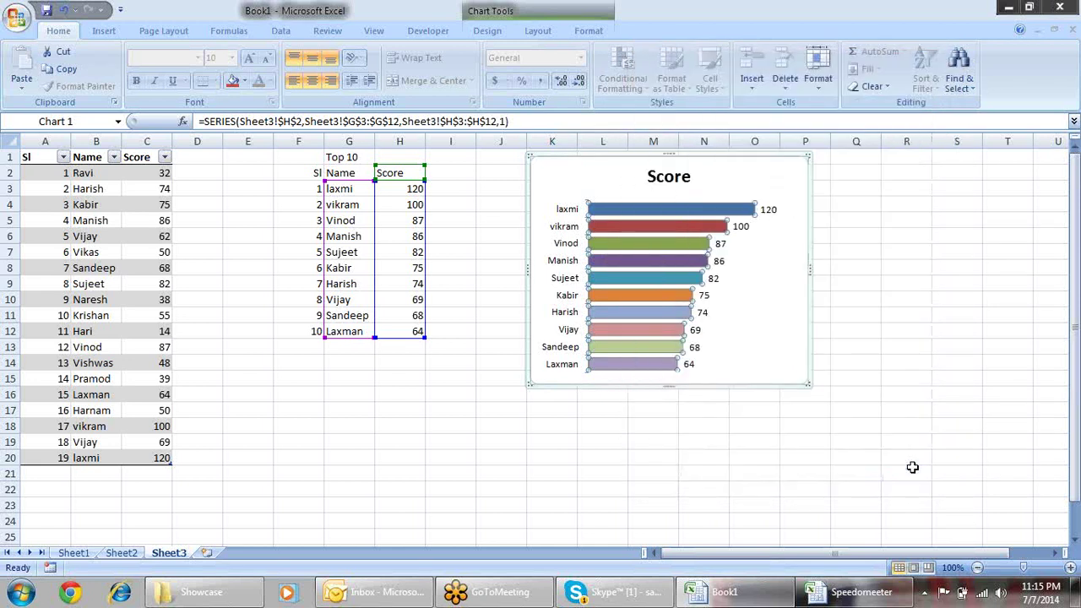
- Change the score in C20 from 120 to 20 and review the Score column
{"action": "left_click", "coordinate": [893, 370]}
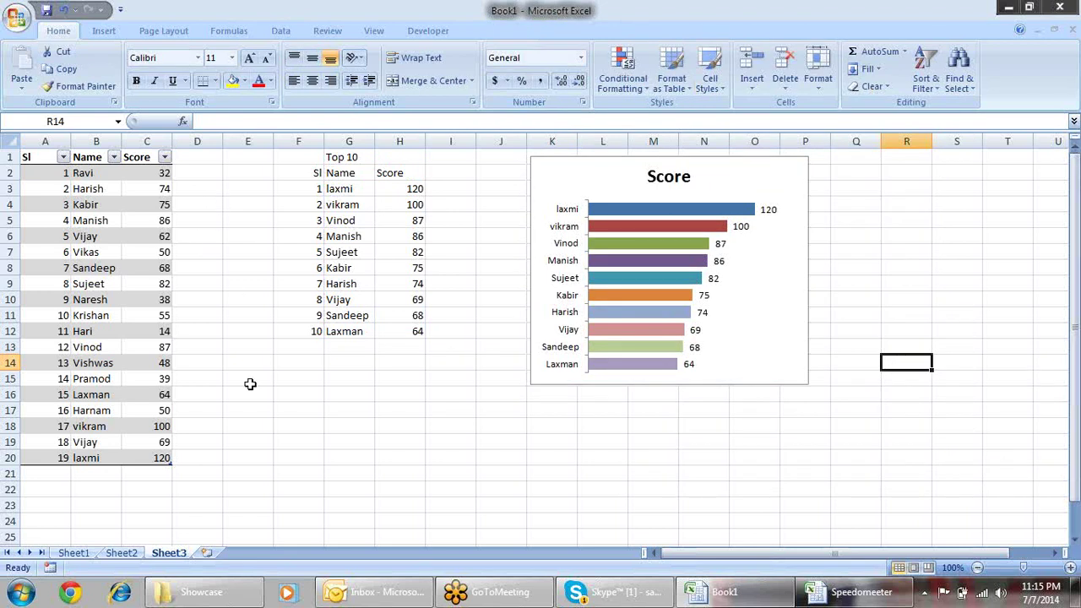
{"action": "left_click", "coordinate": [160, 457]}
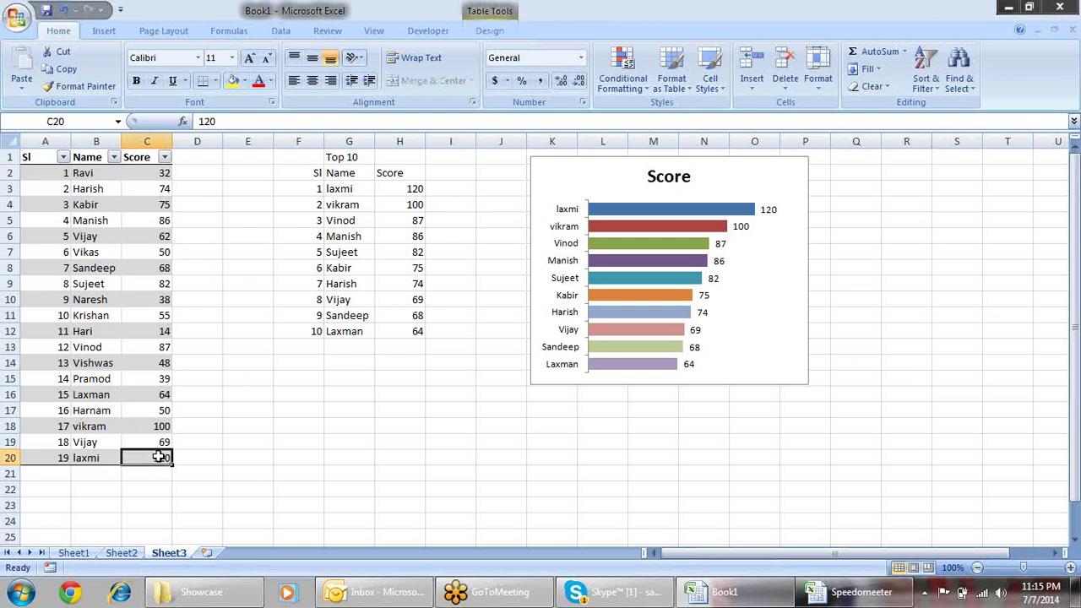
{"action": "type", "text": "20"}
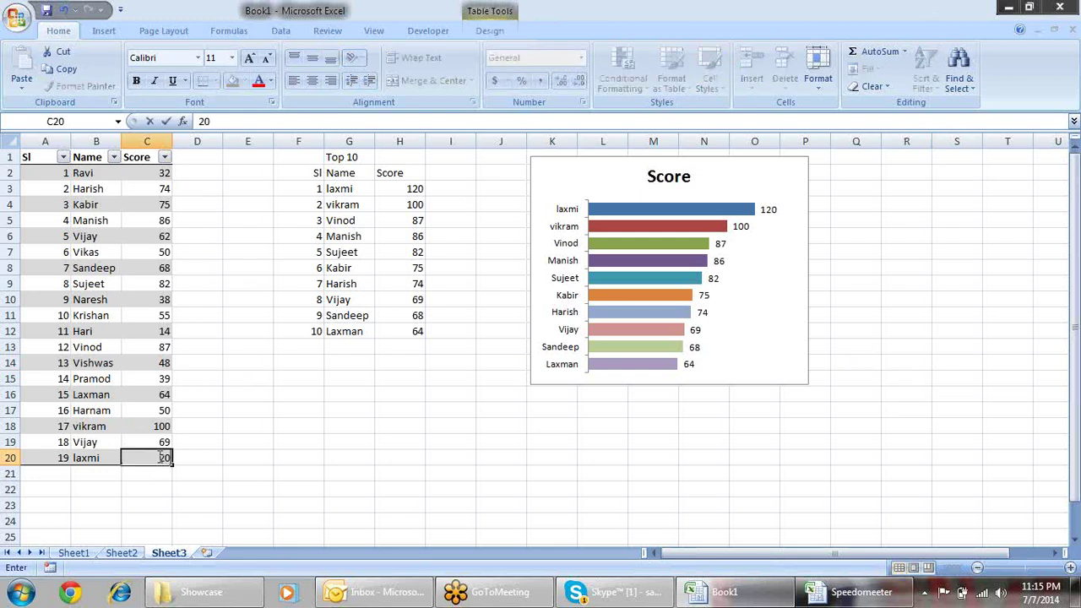
{"action": "key", "text": "Return"}
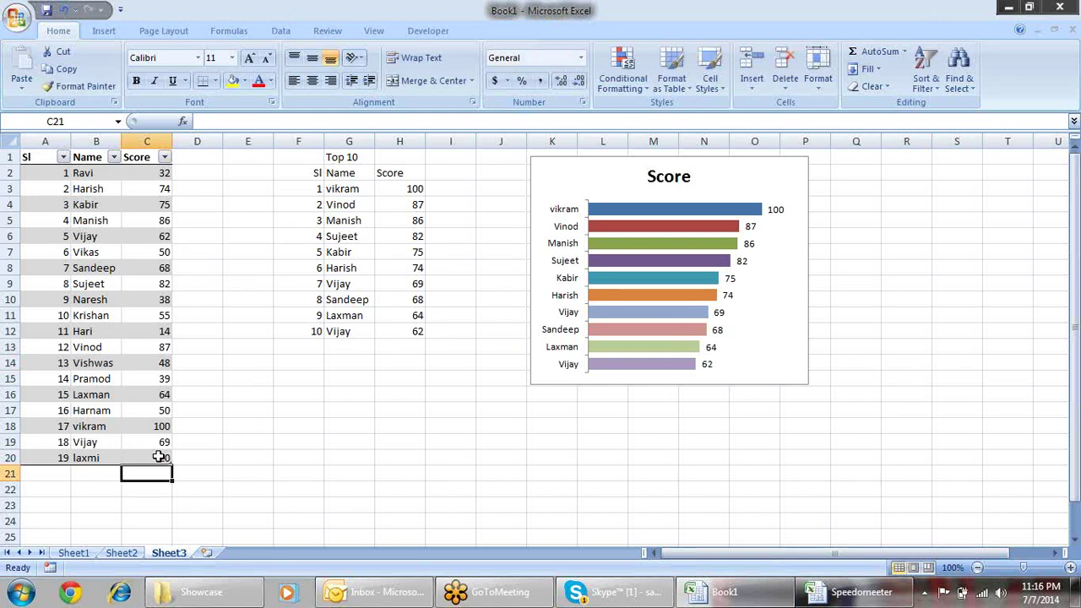
{"action": "key", "text": "Up"}
{"action": "key", "text": "Up"}
{"action": "key", "text": "Up"}
{"action": "key", "text": "Up"}
{"action": "key", "text": "Up"}
{"action": "key", "text": "Up"}
{"action": "key", "text": "Up"}
{"action": "key", "text": "Up"}
{"action": "key", "text": "Up"}
{"action": "key", "text": "Up"}
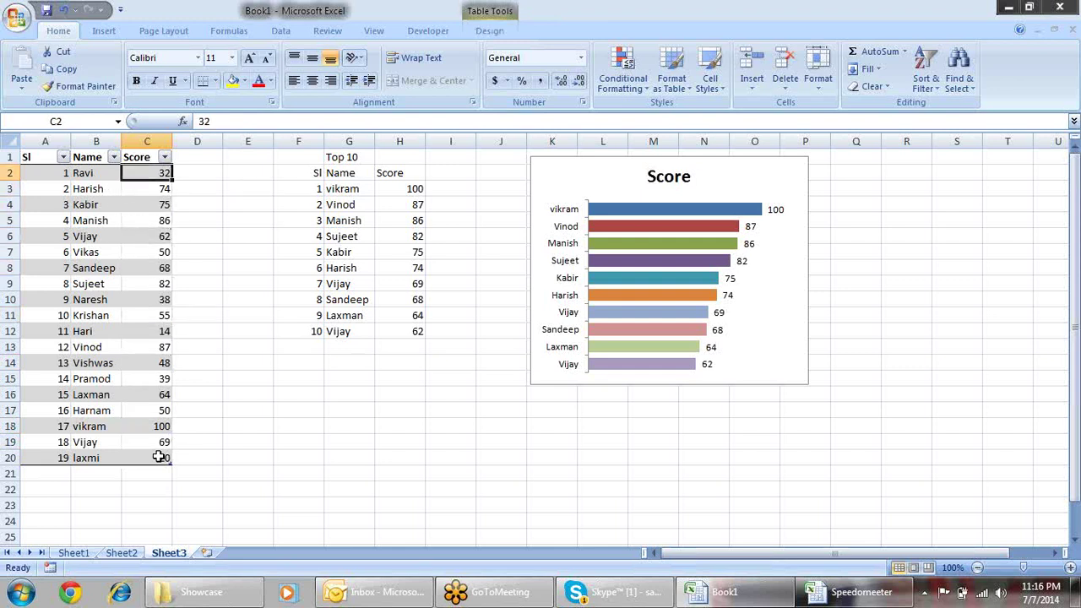
{"action": "key", "text": "Right"}
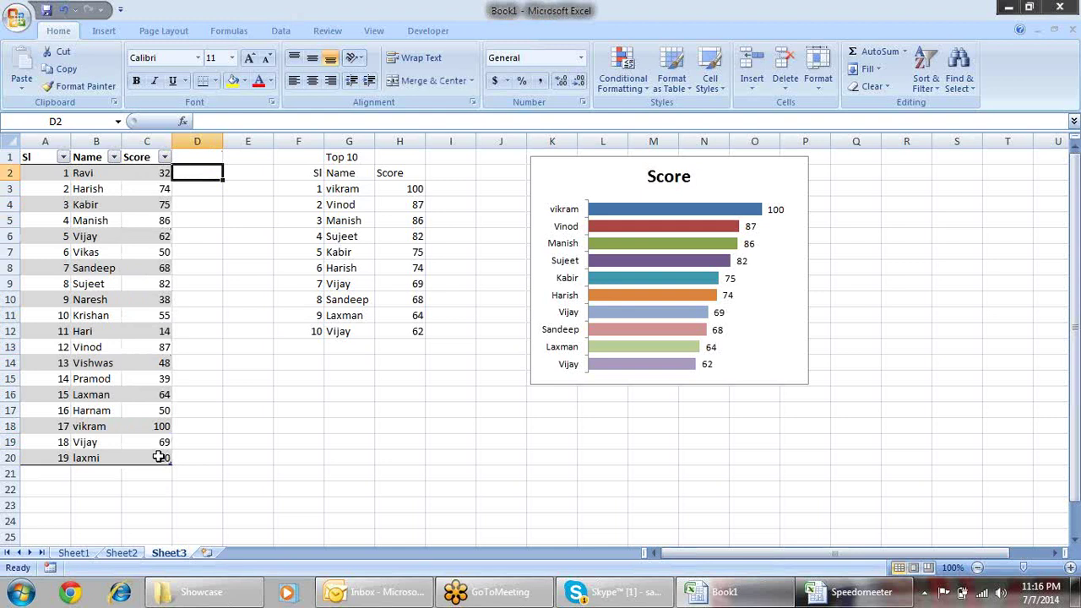
{"action": "type", "text": "="}
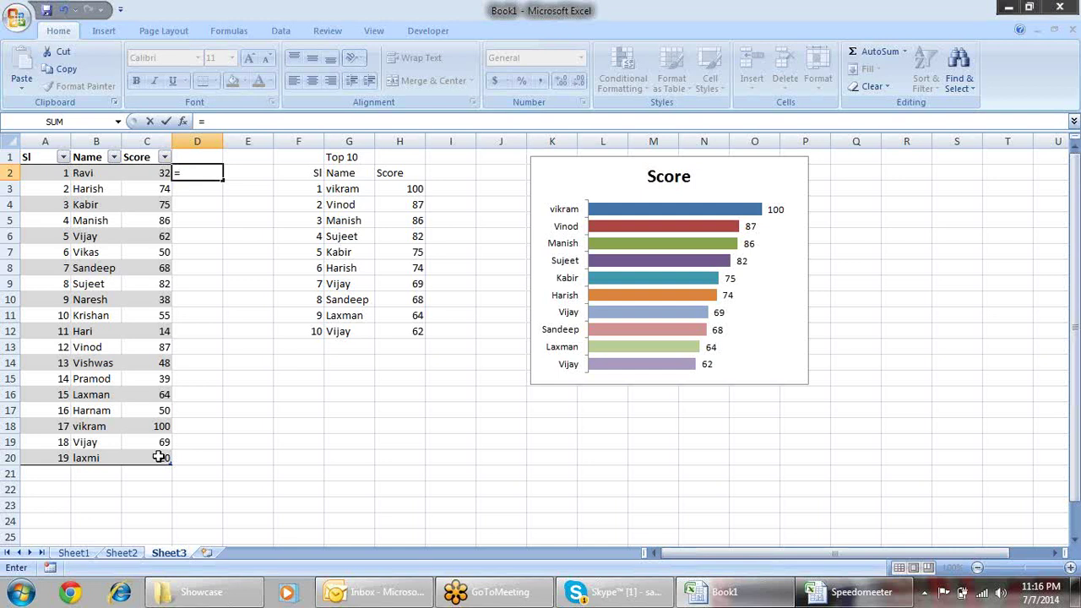
{"action": "key", "text": "Left"}
{"action": "key", "text": "Left"}
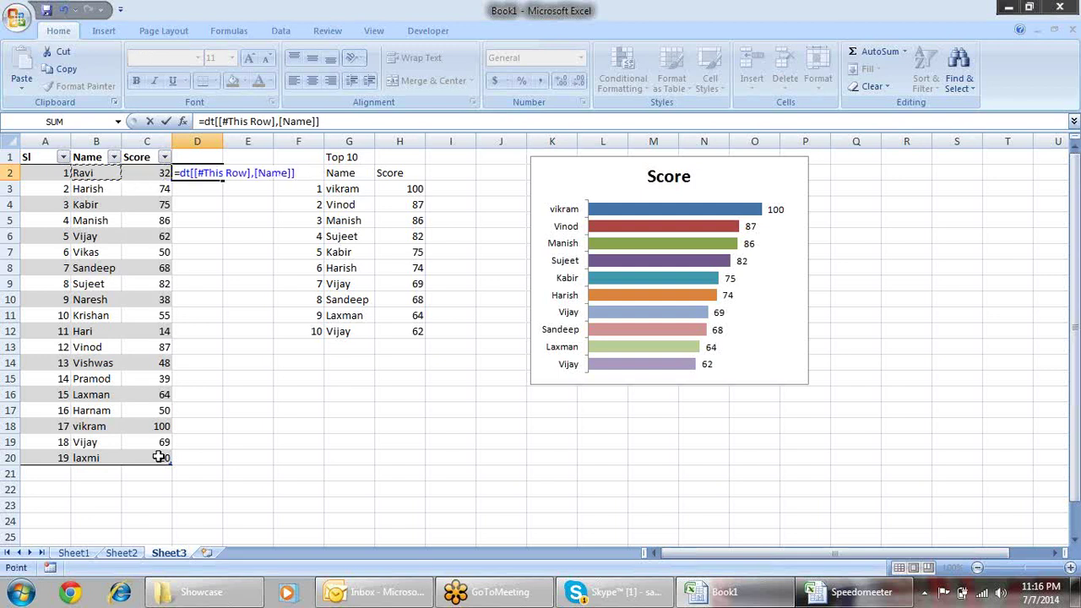
{"action": "key", "text": "Right"}
{"action": "type", "text": "+"}
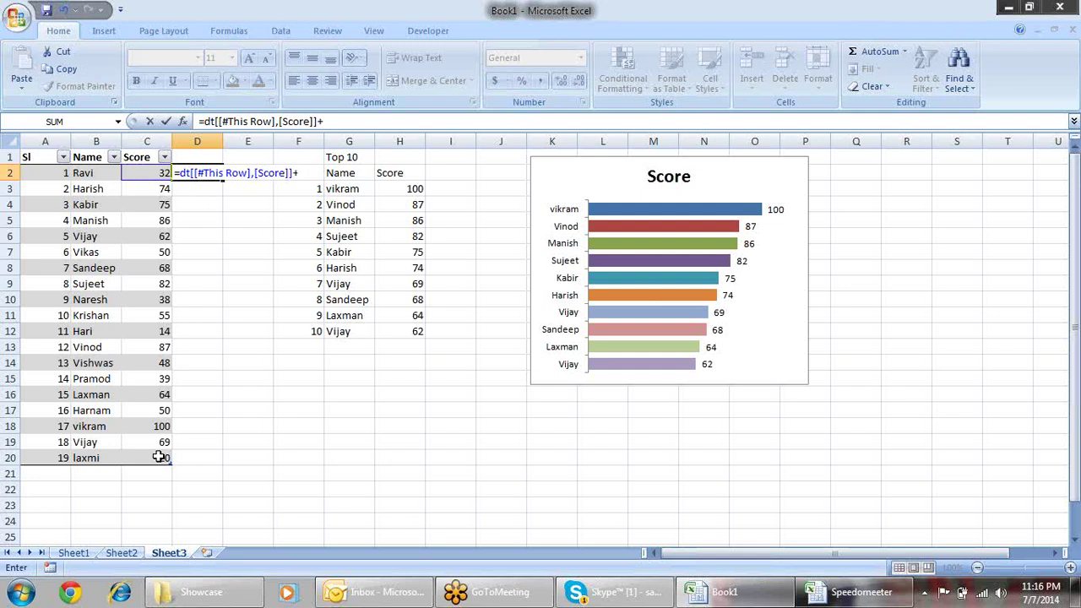
{"action": "type", "text": "("}
{"action": "key", "text": "Left"}
{"action": "key", "text": "Left"}
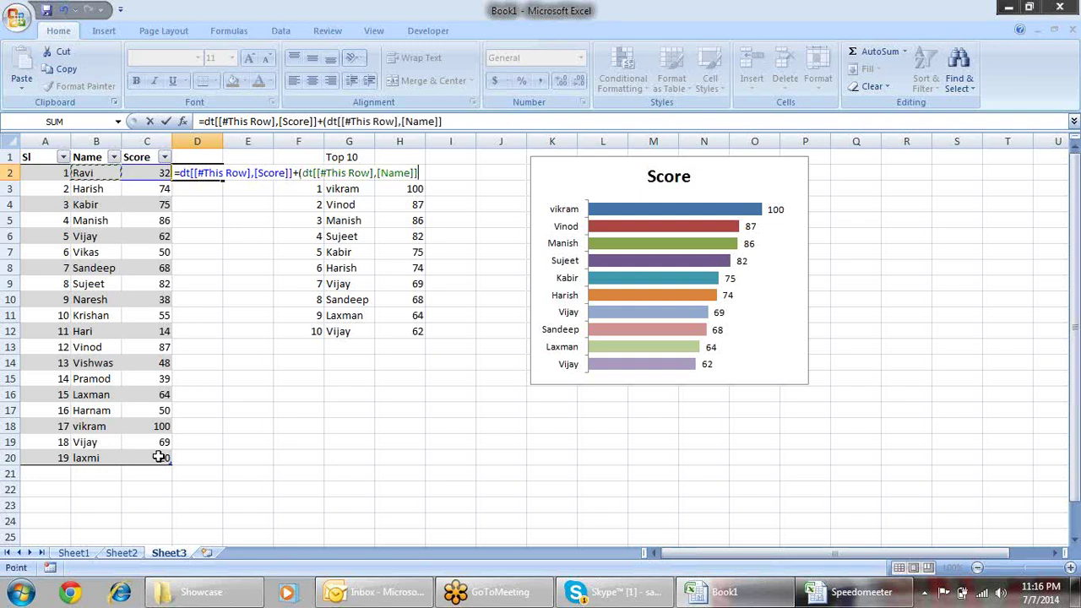
{"action": "key", "text": "Left"}
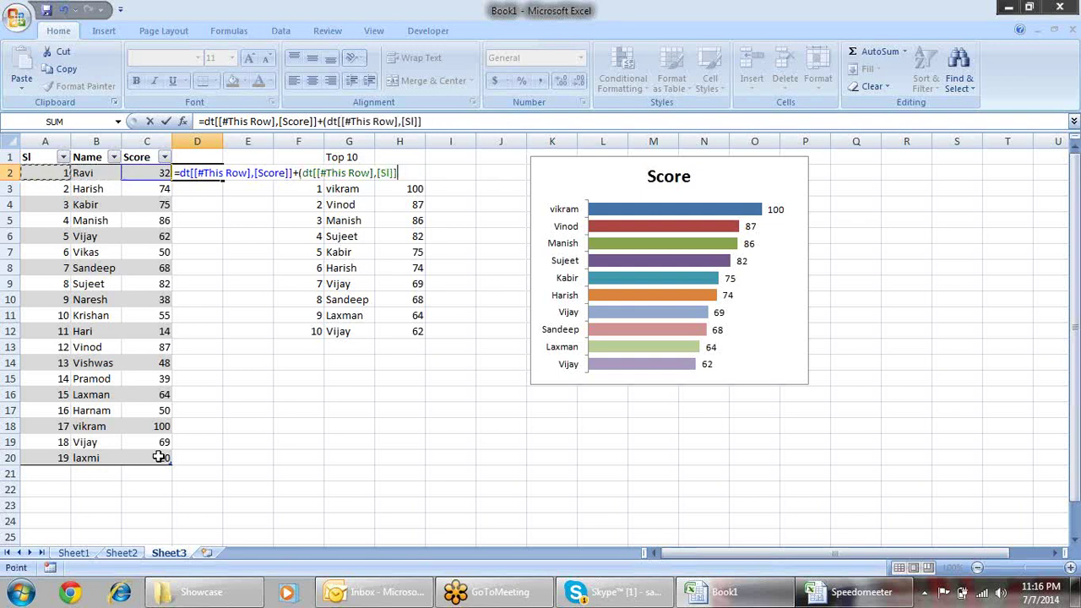
{"action": "type", "text": "/"}
{"action": "type", "text": "1000000000"}
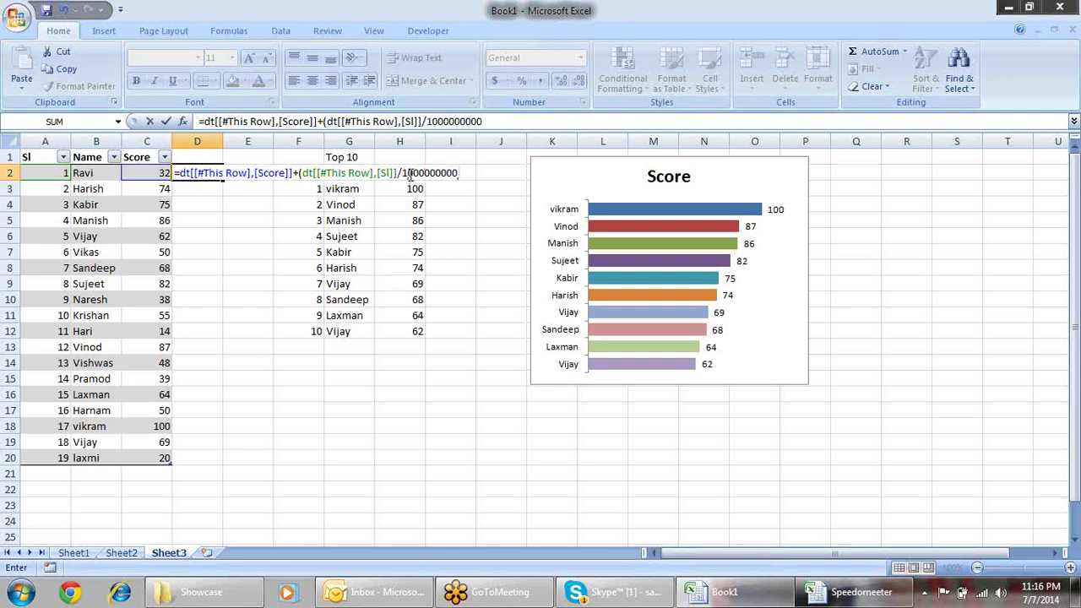
{"action": "type", "text": ")"}
{"action": "key", "text": "Return"}
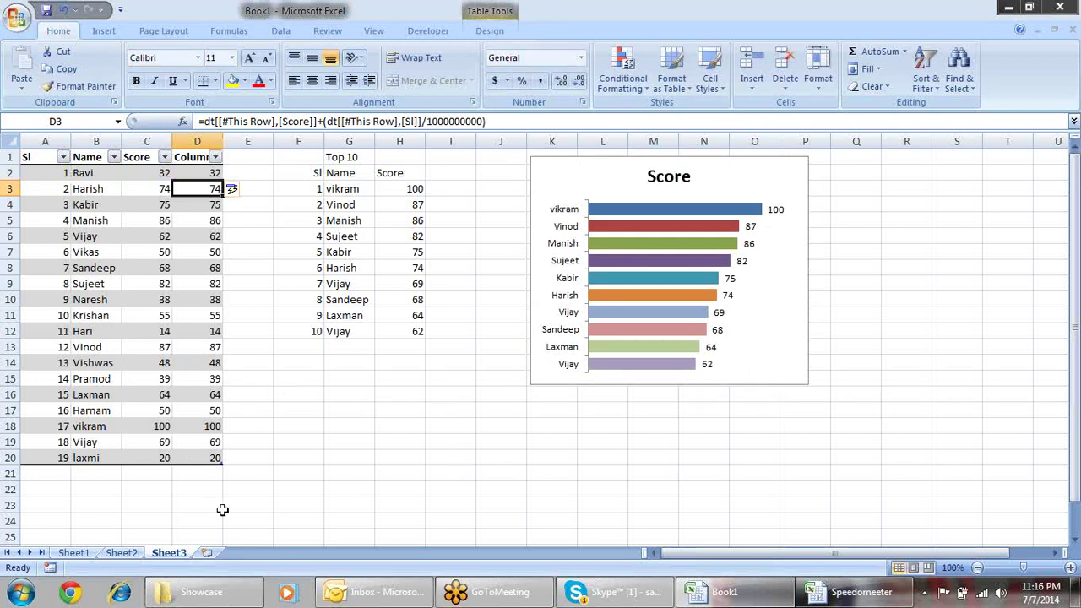
- Copy the helper column D2:D20, then undo a trial values paste into column E
{"action": "key", "text": "Up"}
{"action": "key", "text": "ctrl+shift+Down"}
{"action": "key", "text": "ctrl+c"}
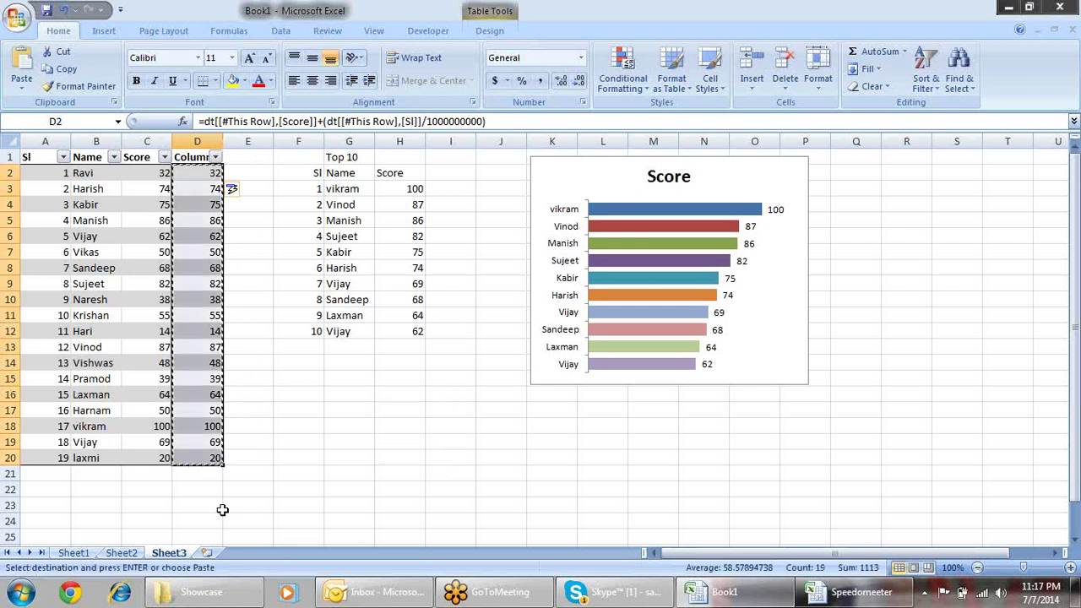
{"action": "key", "text": "Right"}
{"action": "key", "text": "Right"}
{"action": "key", "text": "Left"}
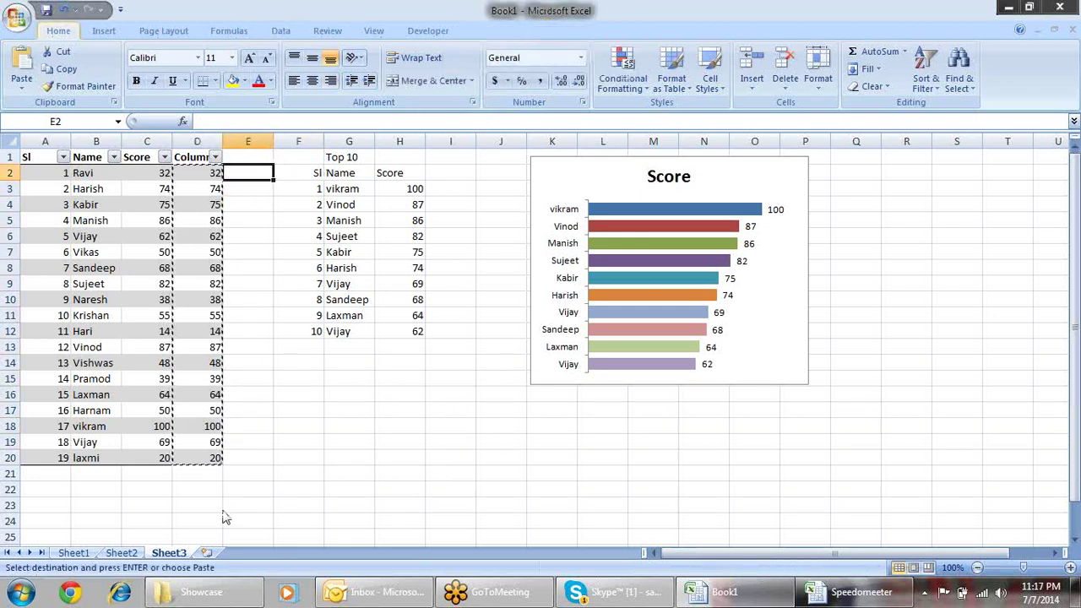
{"action": "key", "text": "ctrl+alt+v"}
{"action": "key", "text": "Return"}
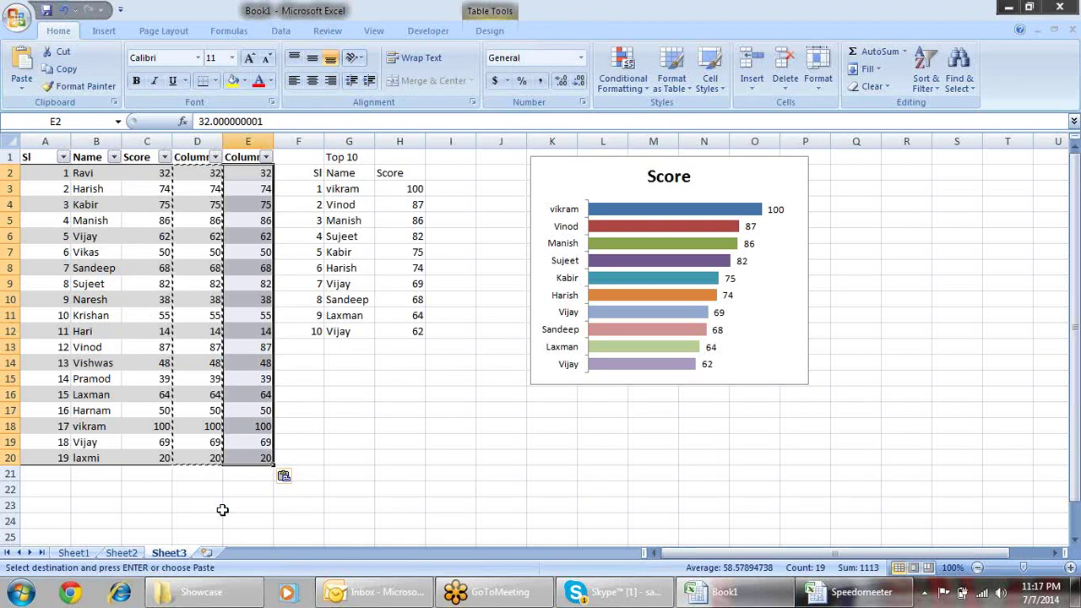
{"action": "key", "text": "Escape"}
{"action": "key", "text": "ctrl+z"}
{"action": "key", "text": "ctrl+z"}
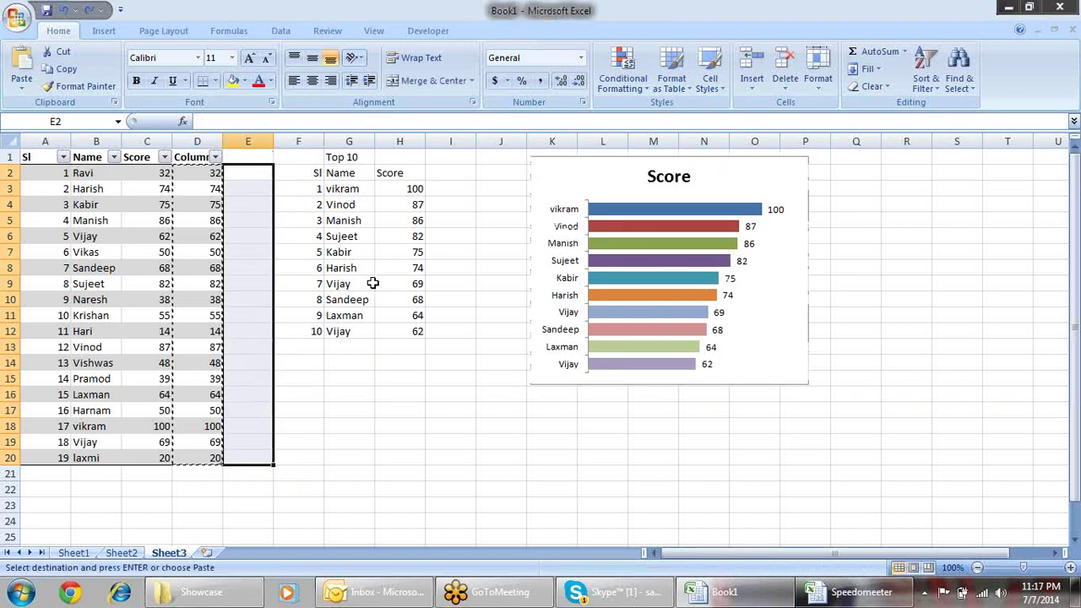
{"action": "key", "text": "Right"}
{"action": "key", "text": "Right"}
{"action": "key", "text": "Right"}
{"action": "key", "text": "Right"}
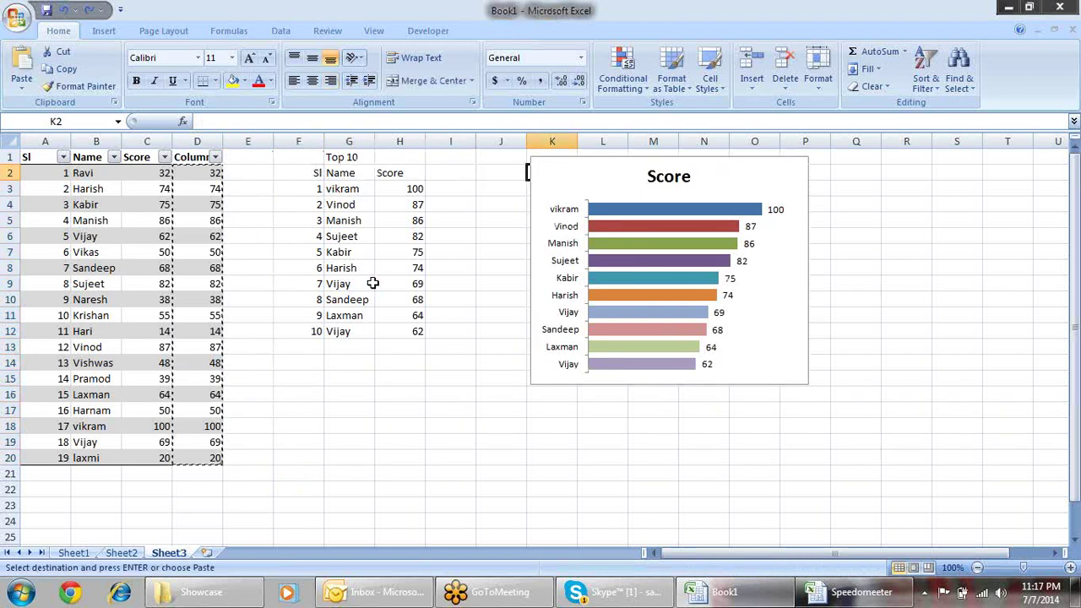
- Paste the copied helper values as plain values into H14 below the Top 10 table
{"action": "key", "text": "Left"}
{"action": "key", "text": "Down"}
{"action": "key", "text": "Down"}
{"action": "key", "text": "Down"}
{"action": "key", "text": "Down"}
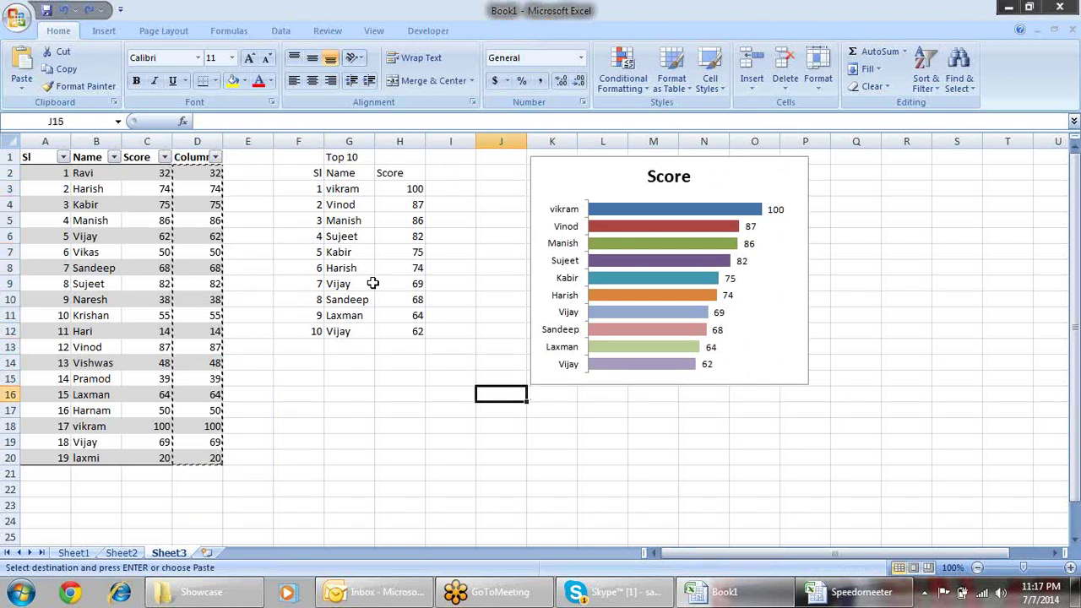
{"action": "key", "text": "Left"}
{"action": "key", "text": "Left"}
{"action": "key", "text": "Up"}
{"action": "key", "text": "Up"}
{"action": "key", "text": "alt+e"}
{"action": "key", "text": "s"}
{"action": "key", "text": "v"}
{"action": "key", "text": "Return"}
{"action": "key", "text": "Escape"}
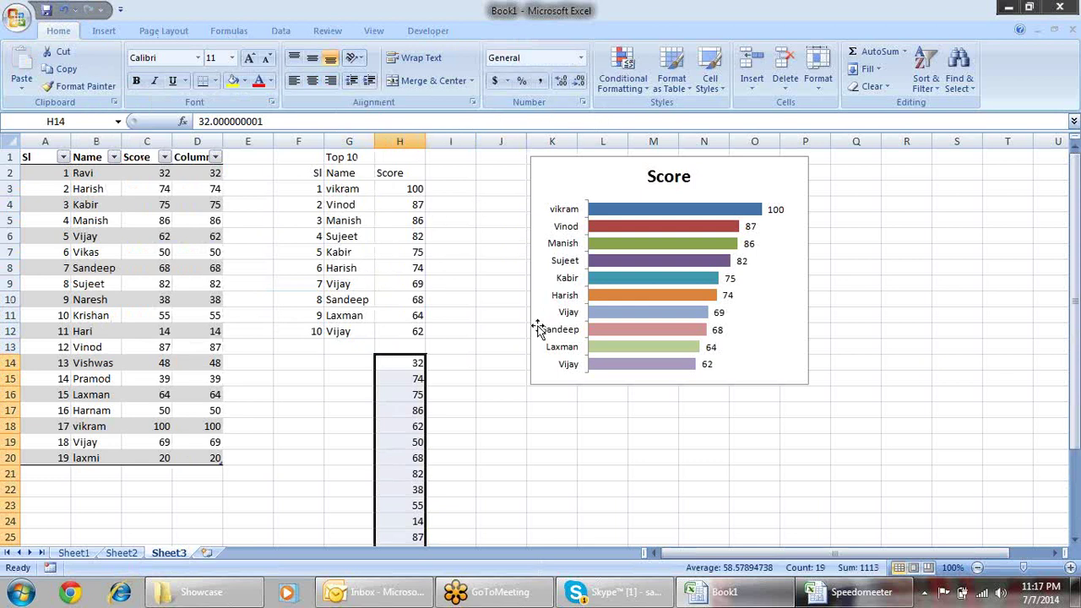
- Increase the pasted helper values' decimal places to reveal tie-breaker fractions, then trim two places
{"action": "left_click", "coordinate": [568, 84]}
{"action": "left_click", "coordinate": [566, 85]}
{"action": "left_click", "coordinate": [565, 84]}
{"action": "left_click", "coordinate": [564, 84]}
{"action": "left_click", "coordinate": [564, 85]}
{"action": "left_click", "coordinate": [564, 85]}
{"action": "left_click", "coordinate": [565, 84]}
{"action": "left_click", "coordinate": [564, 85]}
{"action": "left_click", "coordinate": [564, 84]}
{"action": "left_click", "coordinate": [564, 85]}
{"action": "left_click", "coordinate": [582, 84]}
{"action": "left_click", "coordinate": [582, 84]}
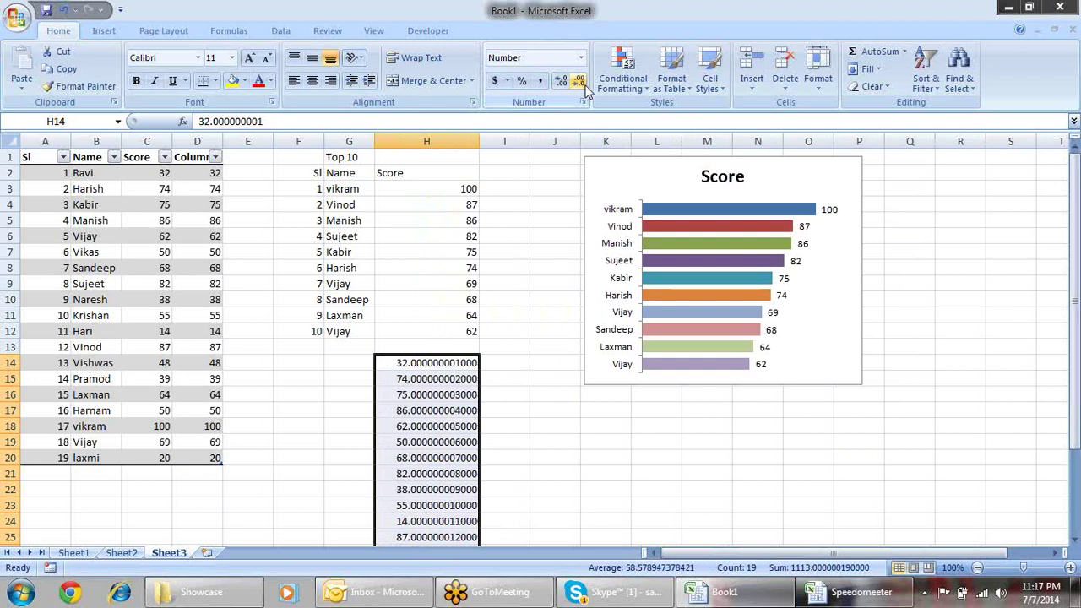
- Adjust decimals so H14 shows exactly 32.000000001, then inspect the helper value in H16
{"action": "key", "text": "Down"}
{"action": "key", "text": "Down"}
{"action": "key", "text": "Down"}
{"action": "key", "text": "Up"}
{"action": "key", "text": "Up"}
{"action": "key", "text": "Up"}
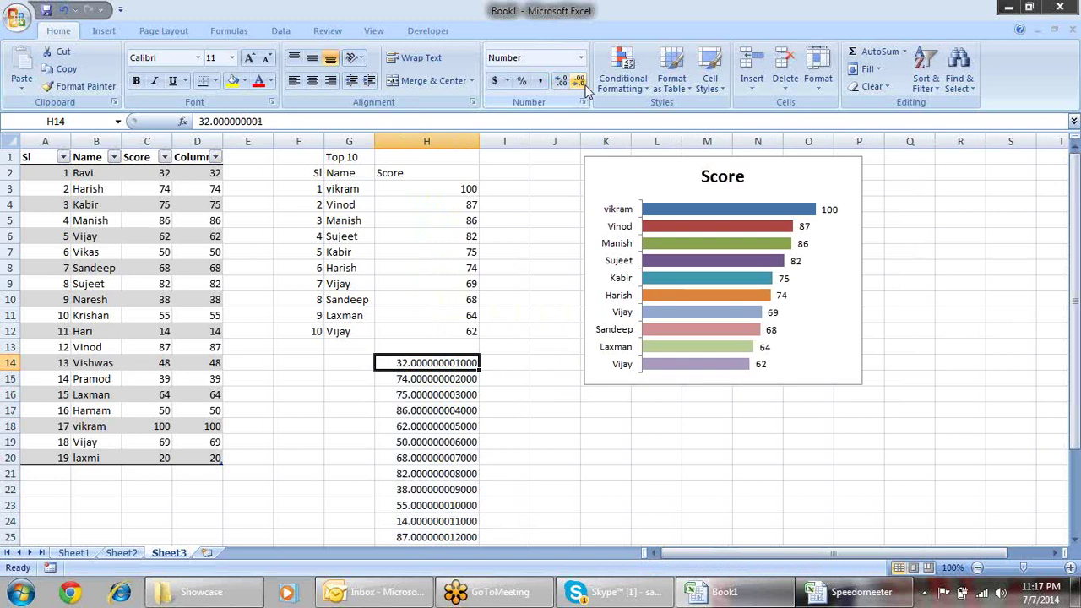
{"action": "left_click", "coordinate": [581, 83]}
{"action": "left_click", "coordinate": [560, 83]}
{"action": "left_click", "coordinate": [560, 83]}
{"action": "left_click", "coordinate": [560, 83]}
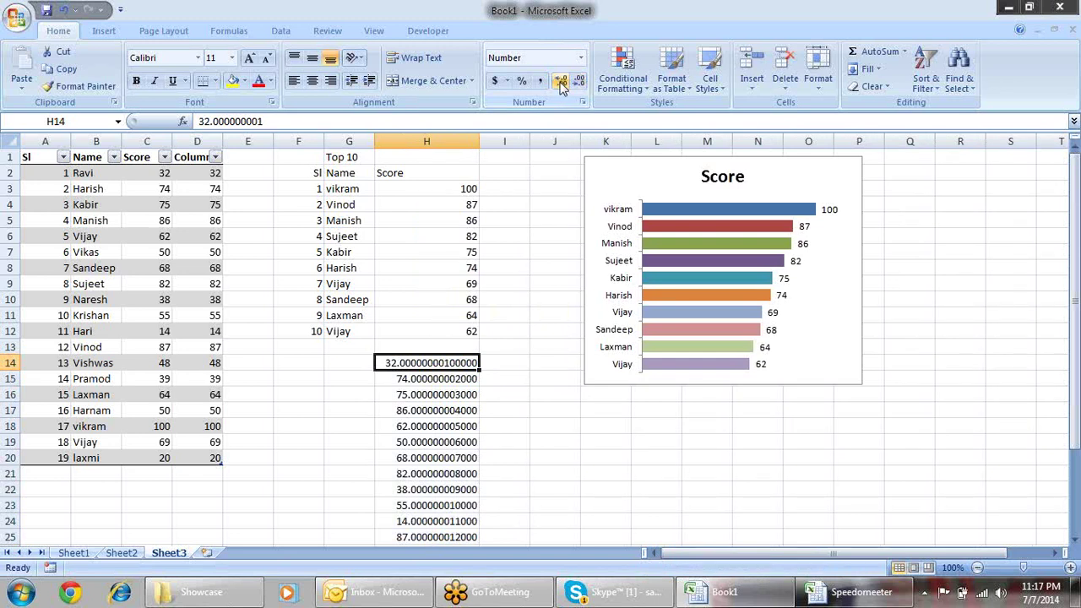
{"action": "left_click", "coordinate": [580, 82]}
{"action": "left_click", "coordinate": [579, 82]}
{"action": "left_click", "coordinate": [579, 83]}
{"action": "left_click", "coordinate": [580, 83]}
{"action": "left_click", "coordinate": [581, 83]}
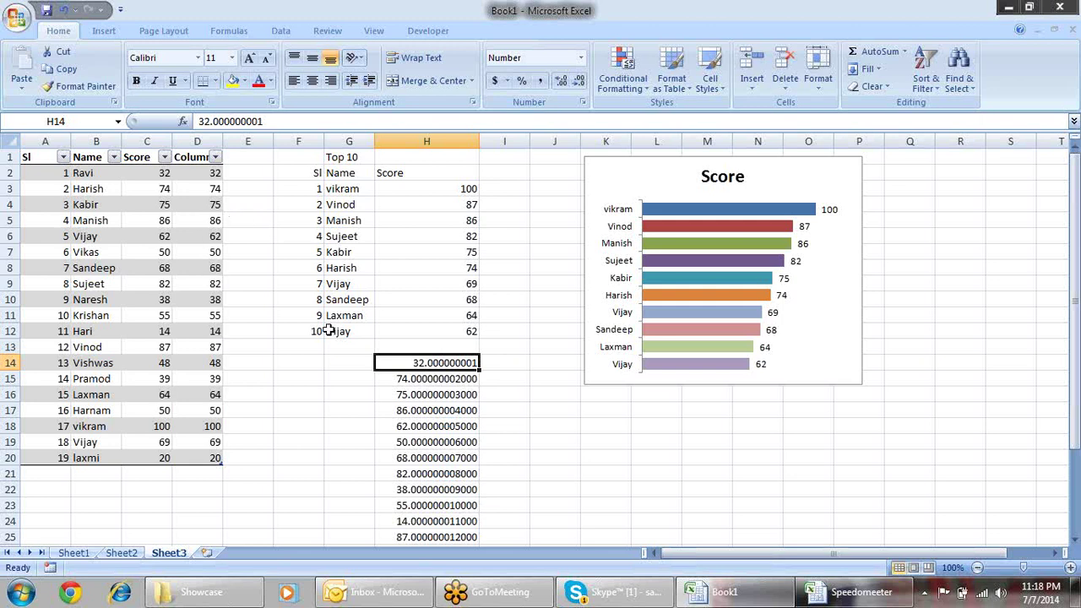
{"action": "left_click", "coordinate": [458, 394]}
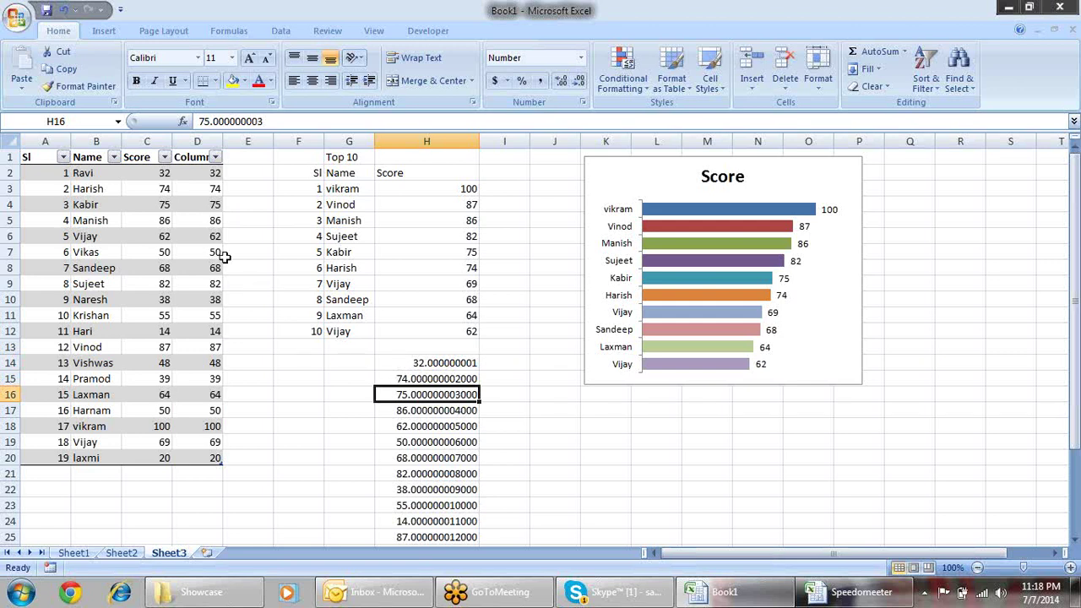
- Change the score in C5 to 75, creating a tie in the Top 10
{"action": "left_click", "coordinate": [166, 219]}
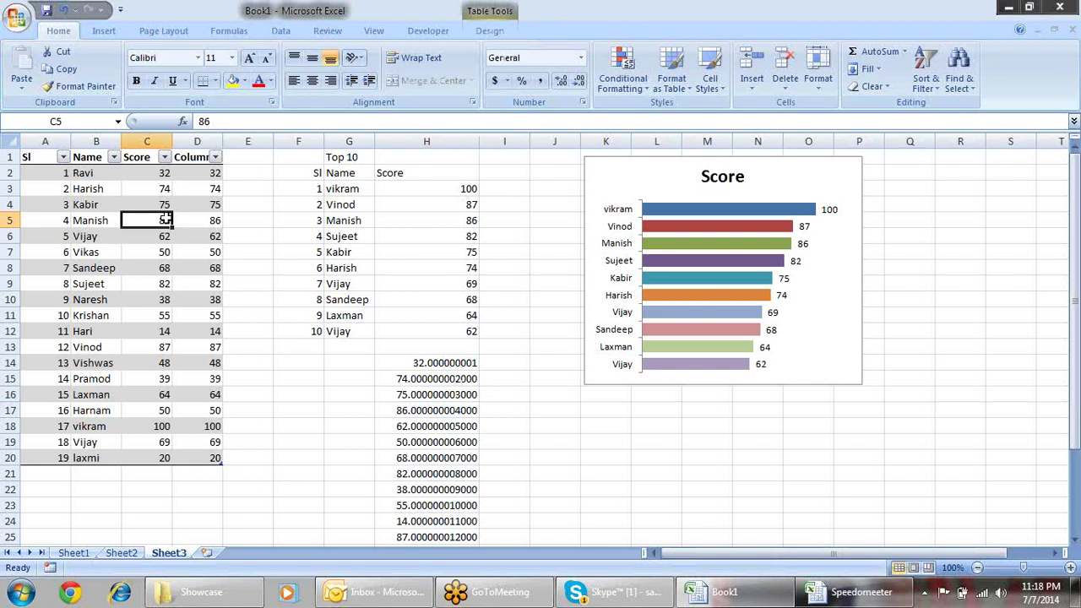
{"action": "type", "text": "75"}
{"action": "key", "text": "Return"}
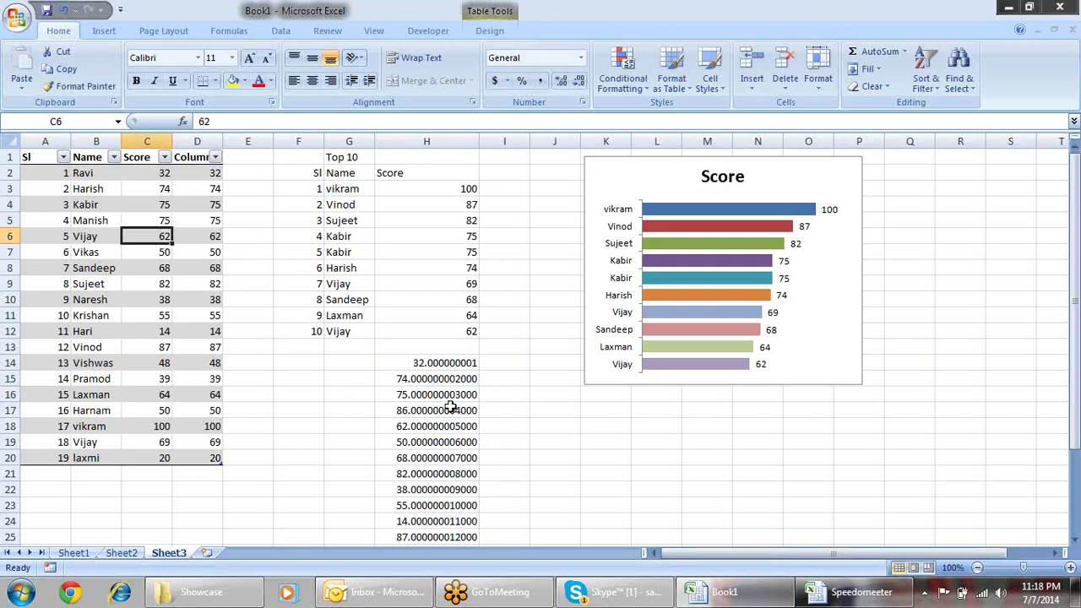
- Copy that row's helper value from D5 and paste it as a value into H17
{"action": "key", "text": "Up"}
{"action": "key", "text": "Right"}
{"action": "key", "text": "ctrl+c"}
{"action": "key", "text": "Down"}
{"action": "key", "text": "Down"}
{"action": "key", "text": "Down"}
{"action": "key", "text": "Down"}
{"action": "key", "text": "Right"}
{"action": "key", "text": "Right"}
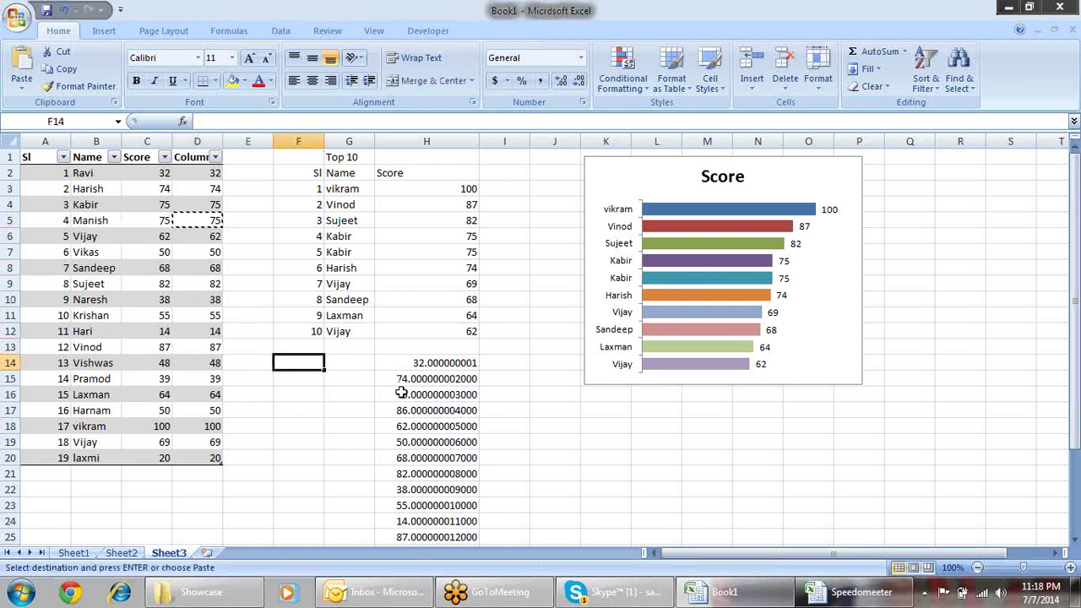
{"action": "key", "text": "Right"}
{"action": "key", "text": "Right"}
{"action": "key", "text": "Down"}
{"action": "key", "text": "Down"}
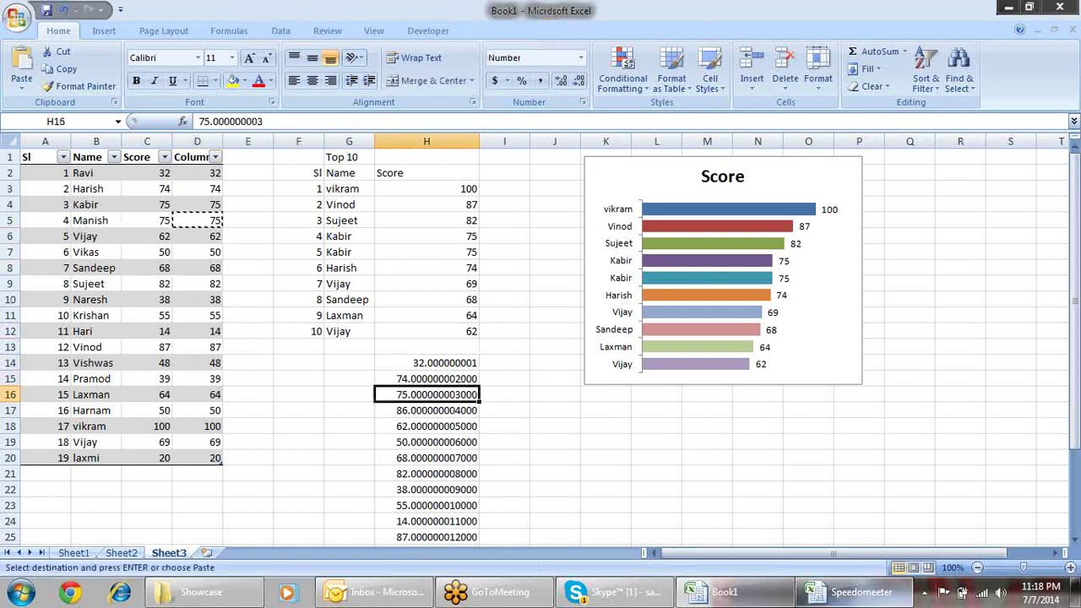
{"action": "key", "text": "Down"}
{"action": "key", "text": "alt"}
{"action": "key", "text": "e"}
{"action": "key", "text": "s"}
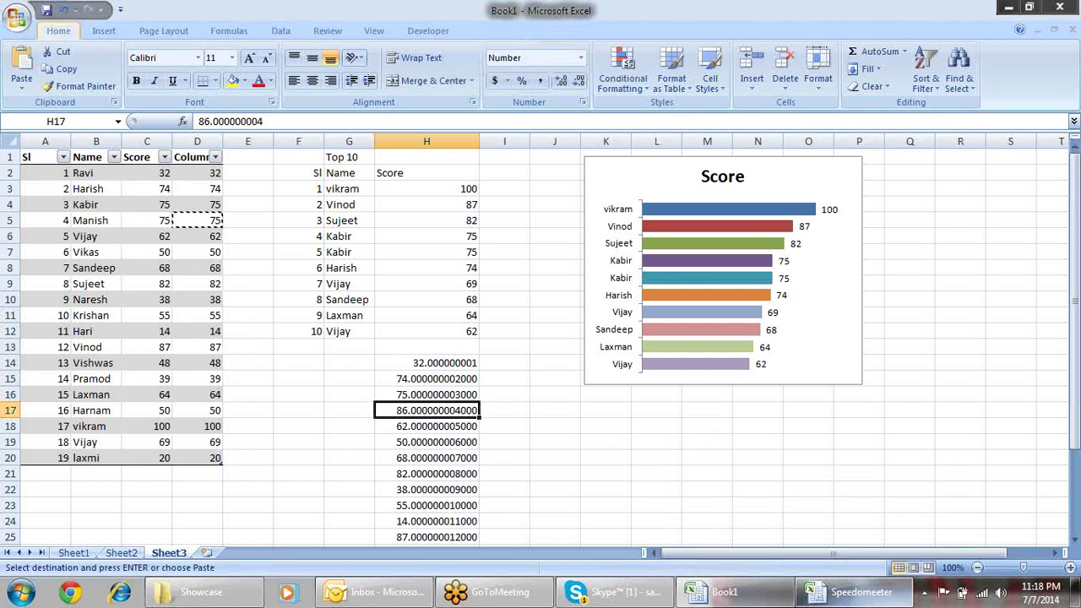
{"action": "key", "text": "v"}
{"action": "key", "text": "Return"}
- Clear the scratch values in H14:H32
{"action": "key", "text": "Up"}
{"action": "key", "text": "Up"}
{"action": "key", "text": "Up"}
{"action": "key", "text": "ctrl+shift+Down"}
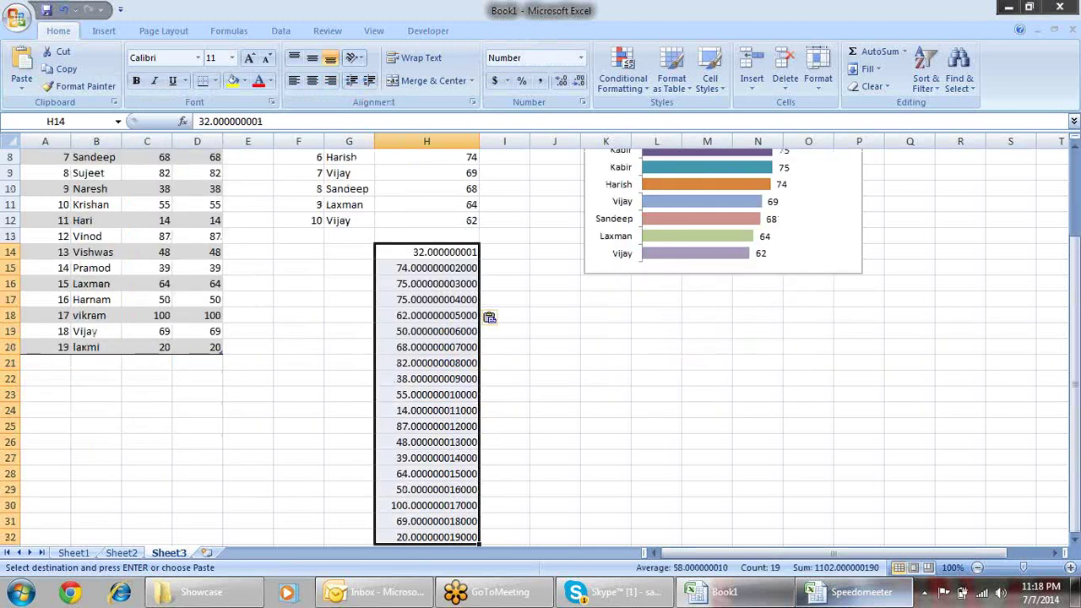
{"action": "key", "text": "Delete"}
{"action": "key", "text": "Up"}
{"action": "key", "text": "Up"}
{"action": "key", "text": "Up"}
{"action": "key", "text": "Up"}
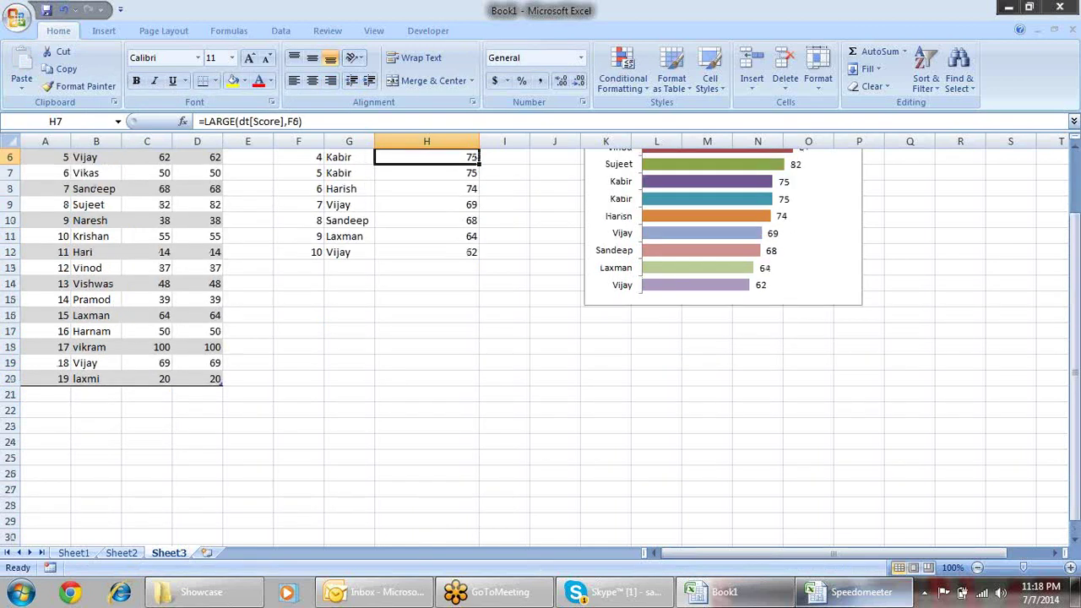
{"action": "key", "text": "Up"}
{"action": "key", "text": "Up"}
{"action": "key", "text": "Up"}
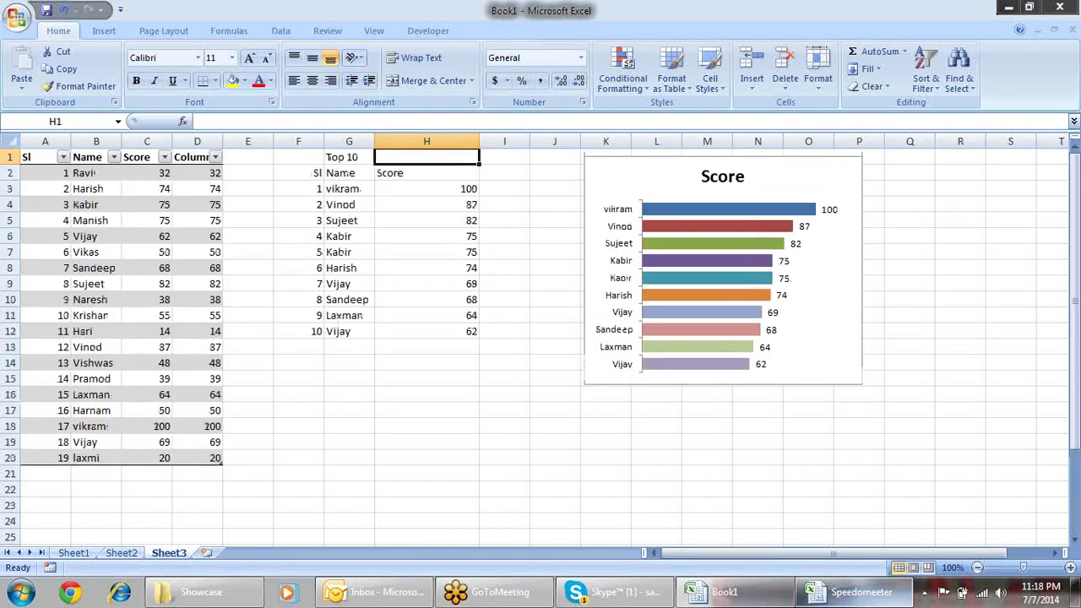
- Attempt to point H3's score formula at the Column1 helper, then cancel the faulty edit
{"action": "key", "text": "Down"}
{"action": "key", "text": "Down"}
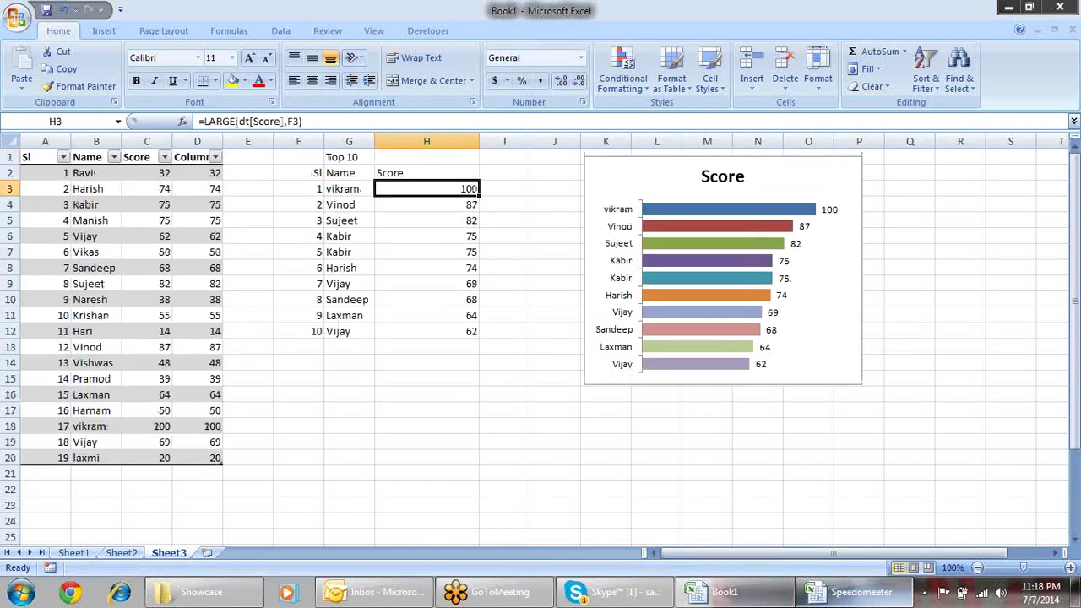
{"action": "key", "text": "Down"}
{"action": "key", "text": "Up"}
{"action": "key", "text": "F2"}
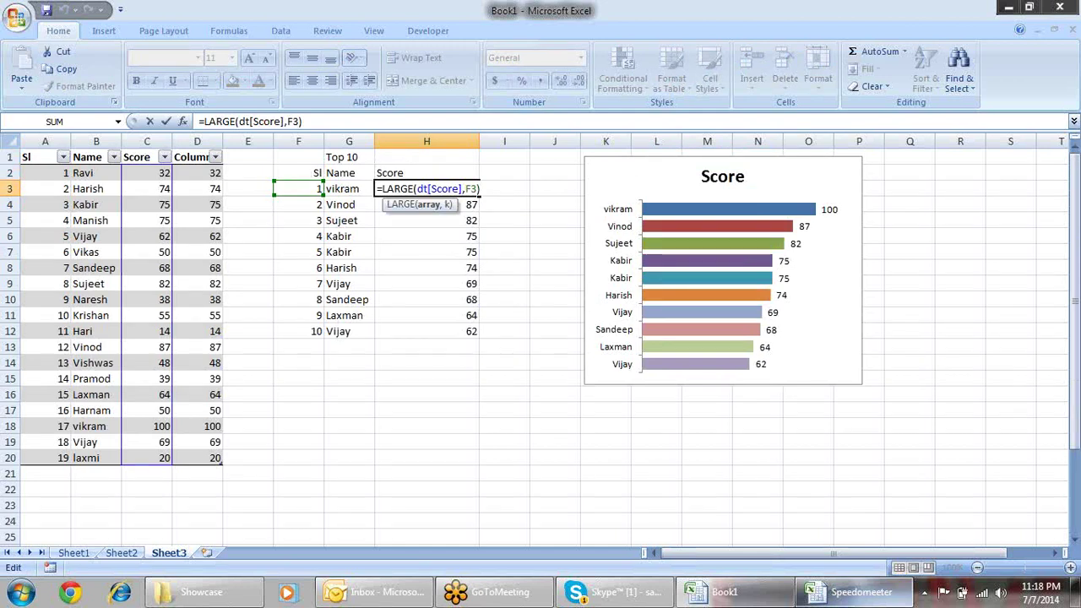
{"action": "key", "text": "Left"}
{"action": "key", "text": "BackSpace"}
{"action": "key", "text": "BackSpace"}
{"action": "key", "text": "BackSpace"}
{"action": "key", "text": "BackSpace"}
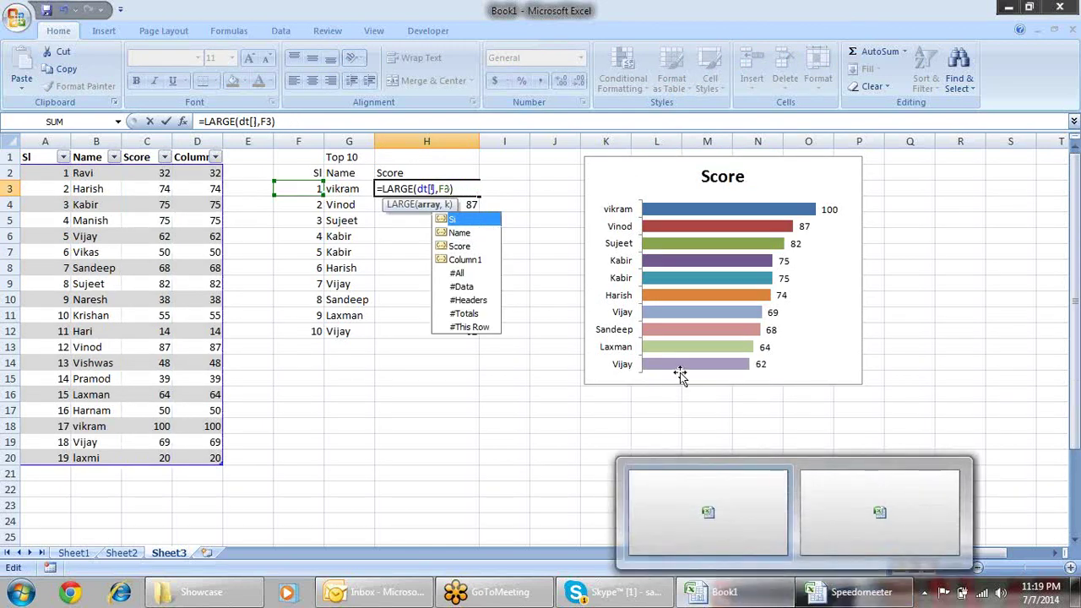
{"action": "left_click", "coordinate": [205, 172]}
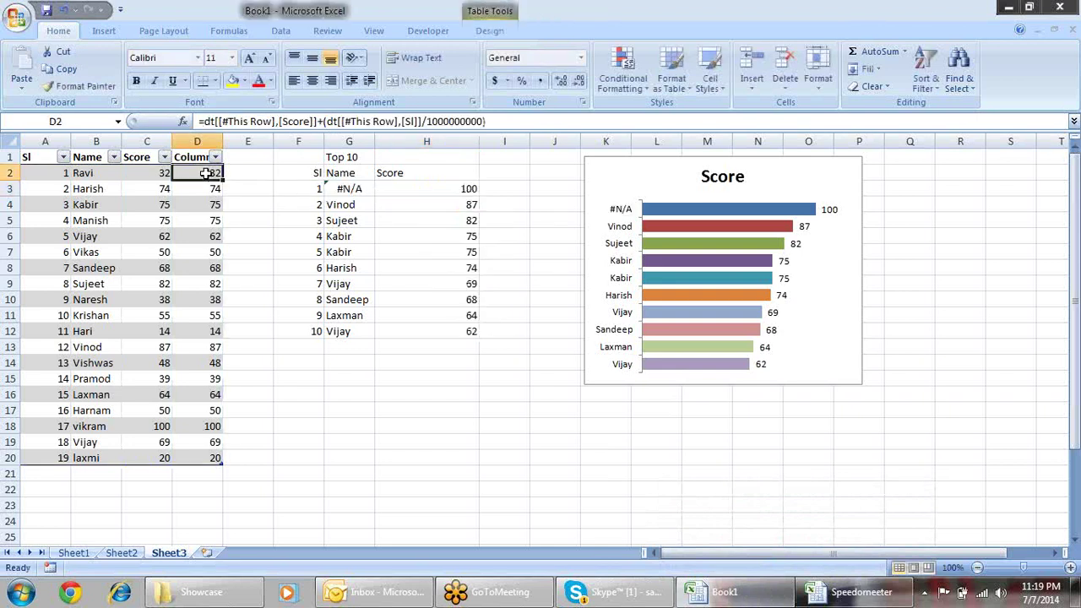
{"action": "key", "text": "Right"}
{"action": "key", "text": "Right"}
{"action": "key", "text": "Right"}
{"action": "key", "text": "Right"}
{"action": "key", "text": "Left"}
{"action": "key", "text": "Down"}
{"action": "key", "text": "Right"}
{"action": "key", "text": "F2"}
{"action": "key", "text": "Left"}
{"action": "key", "text": "Left"}
{"action": "key", "text": "Left"}
{"action": "type", "text": "["}
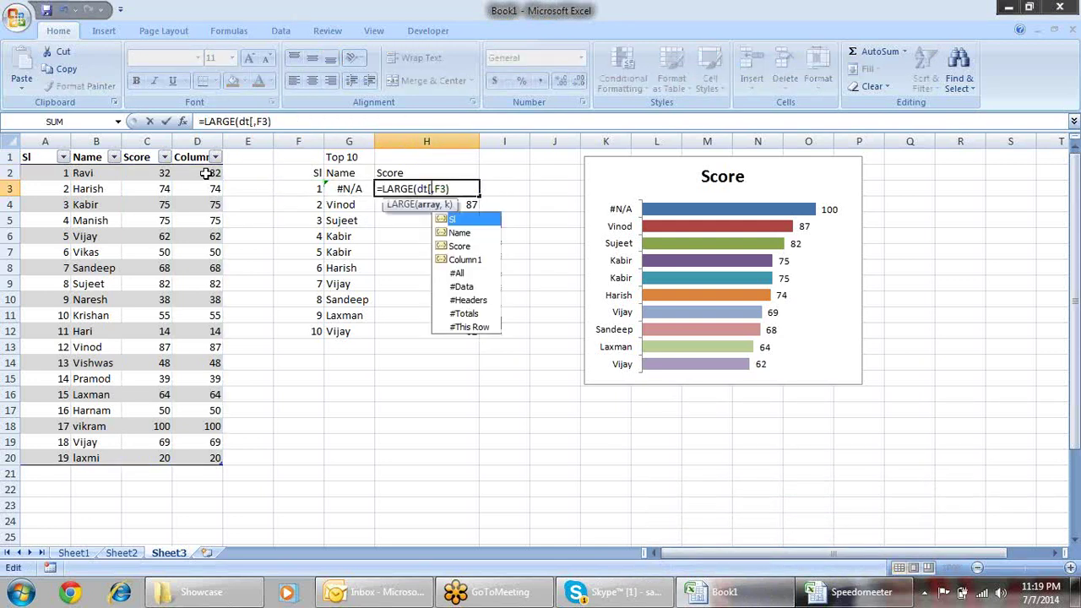
{"action": "key", "text": "Down"}
{"action": "key", "text": "Down"}
{"action": "key", "text": "Down"}
{"action": "key", "text": "Tab"}
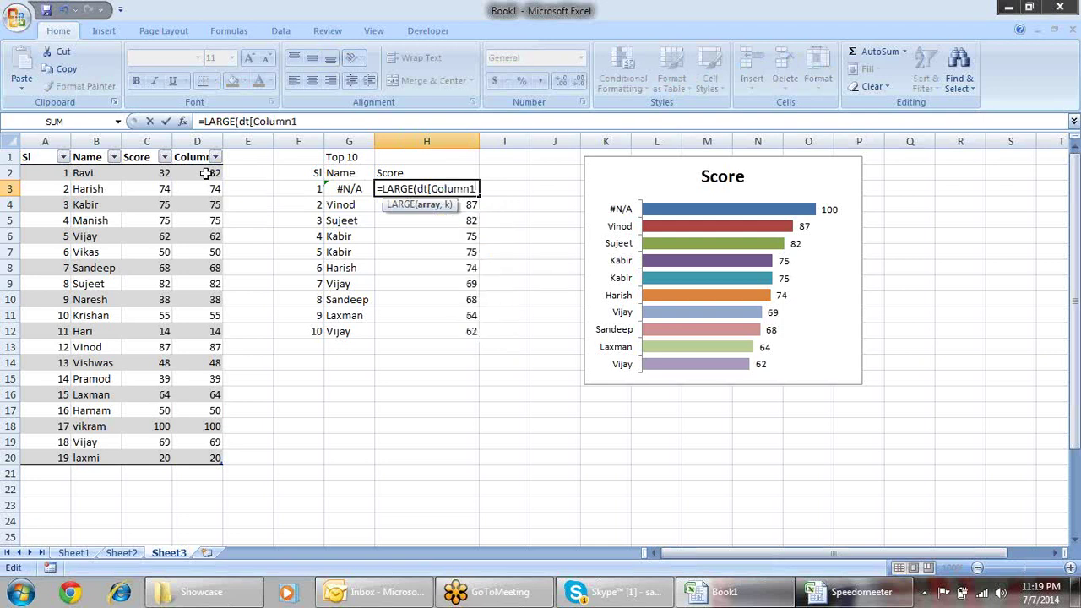
{"action": "key", "text": "Return"}
{"action": "key", "text": "Return"}
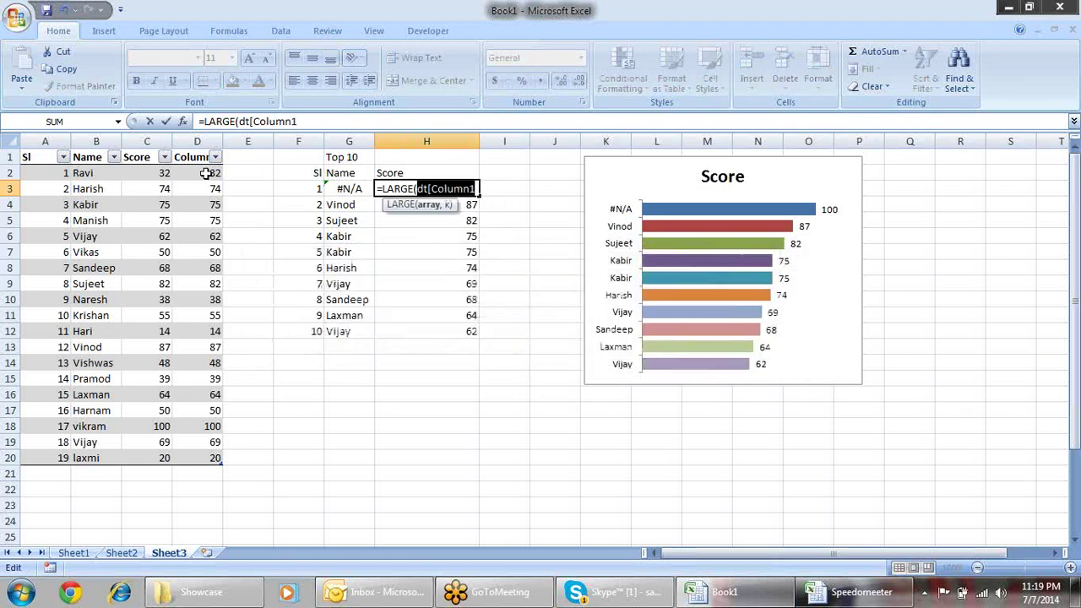
{"action": "type", "text": "],"}
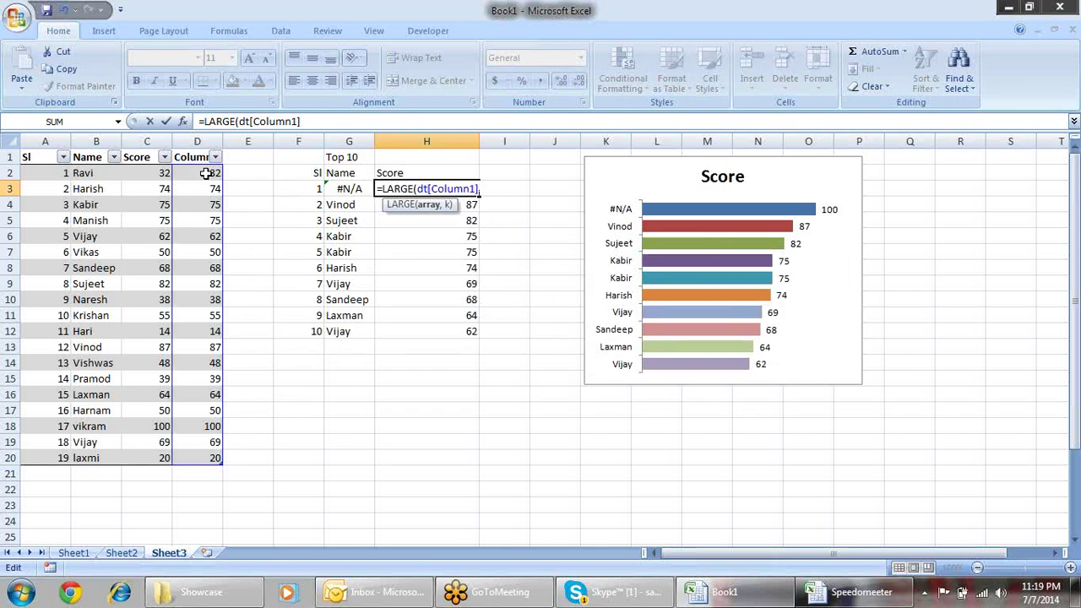
{"action": "key", "text": "Escape"}
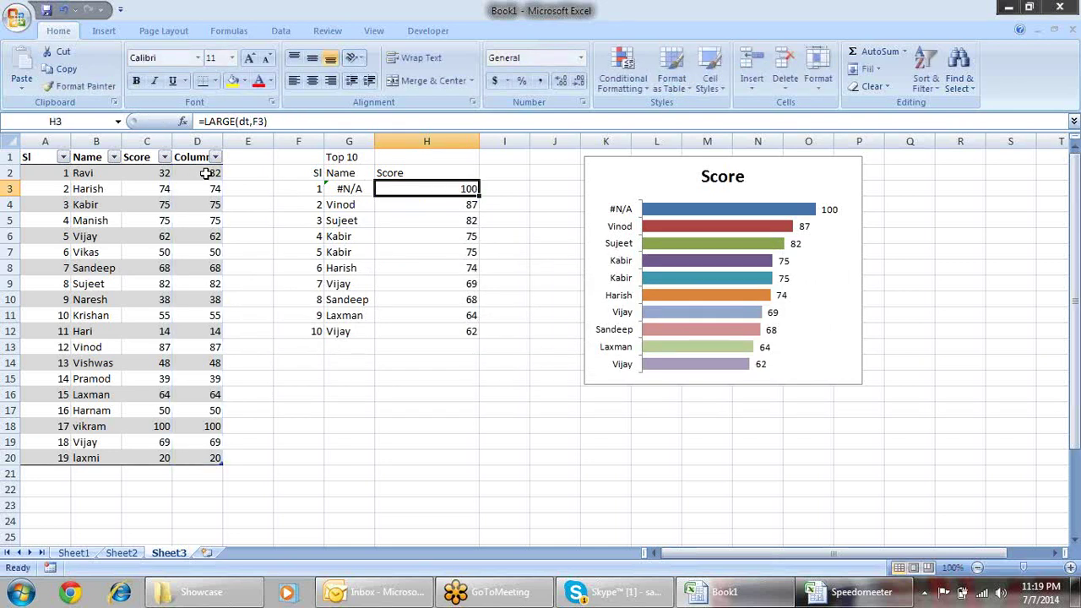
- Change H3's formula to =LARGE(dt[Column1],F3)
{"action": "key", "text": "F2"}
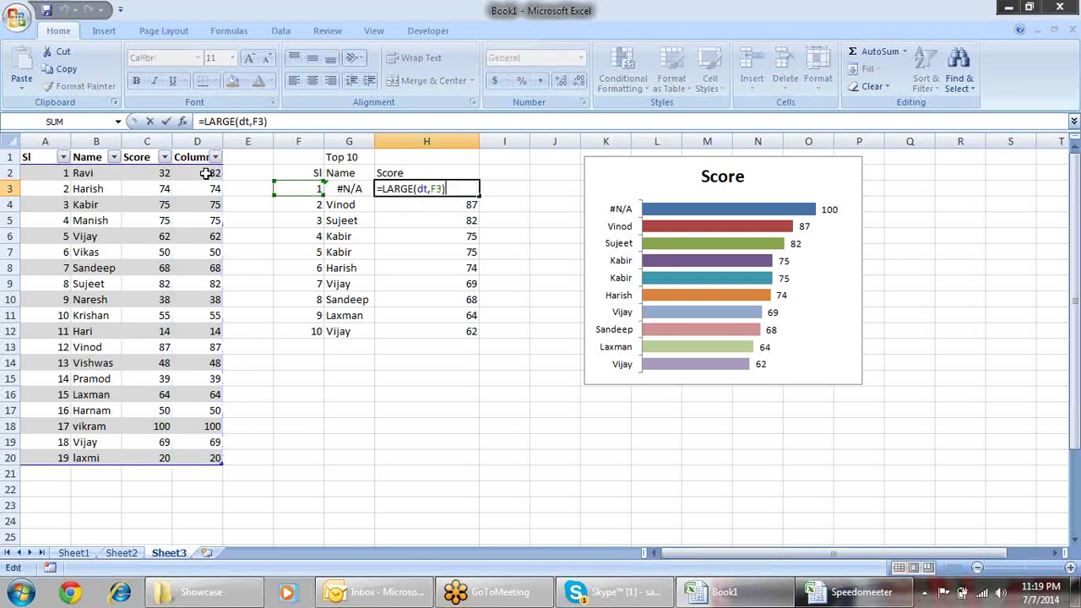
{"action": "key", "text": "Left"}
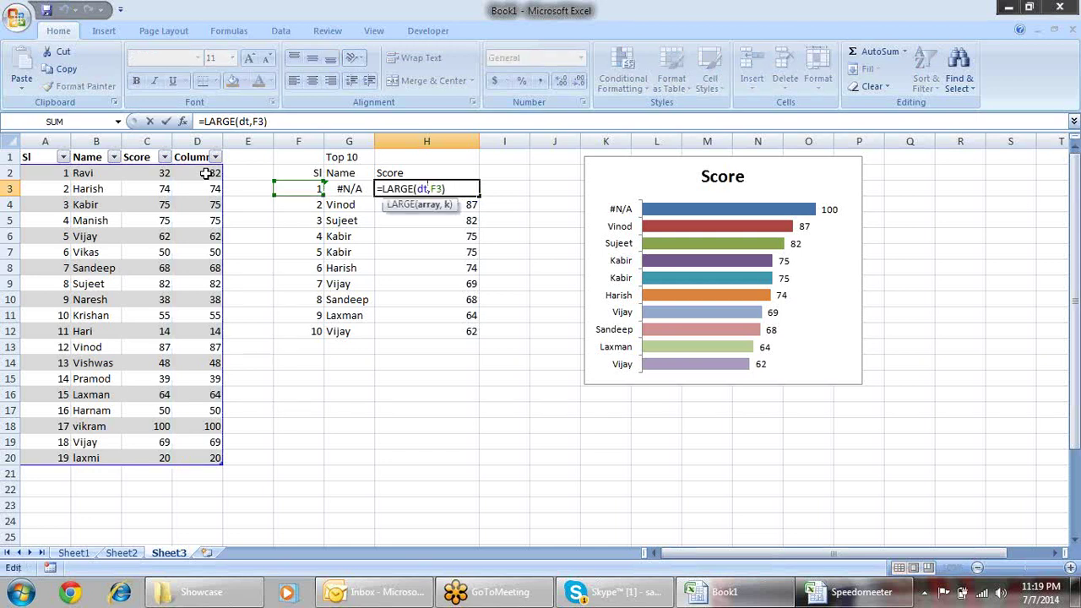
{"action": "type", "text": "["}
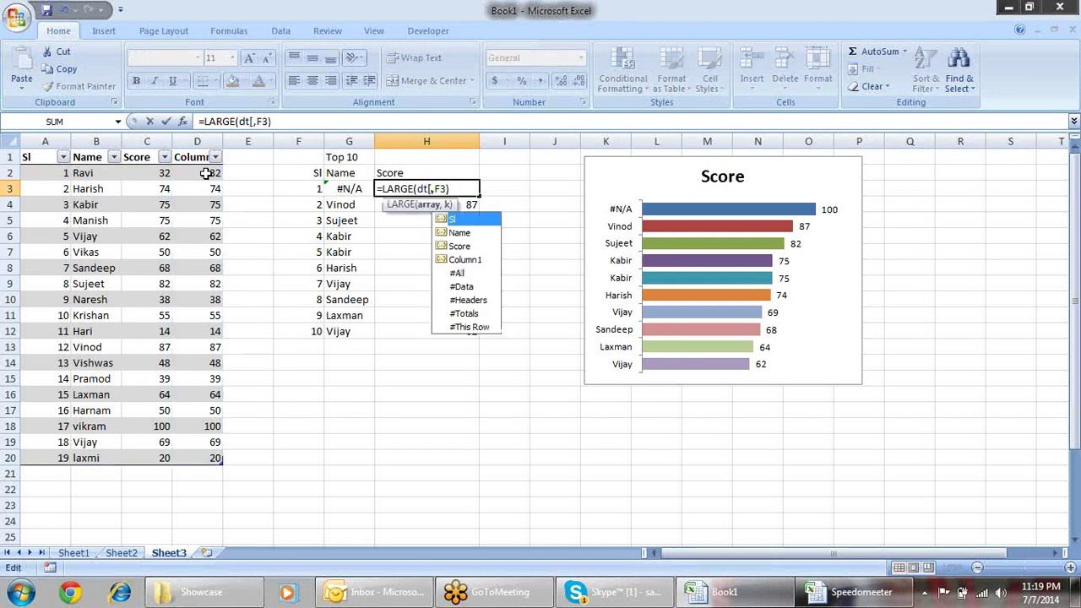
{"action": "key", "text": "Down"}
{"action": "key", "text": "Down"}
{"action": "key", "text": "Down"}
{"action": "key", "text": "Tab"}
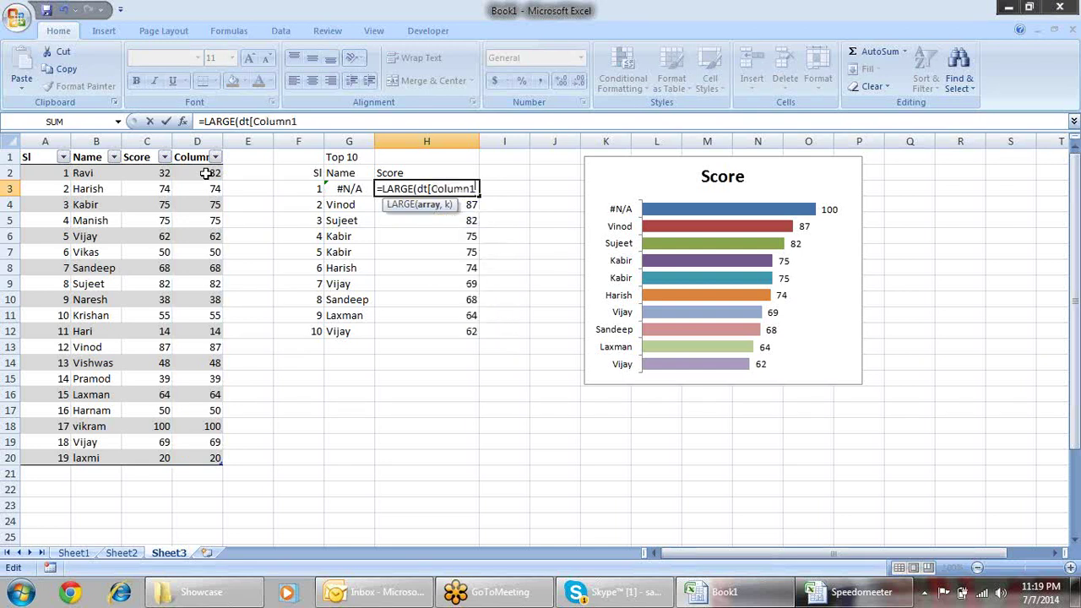
{"action": "type", "text": "],"}
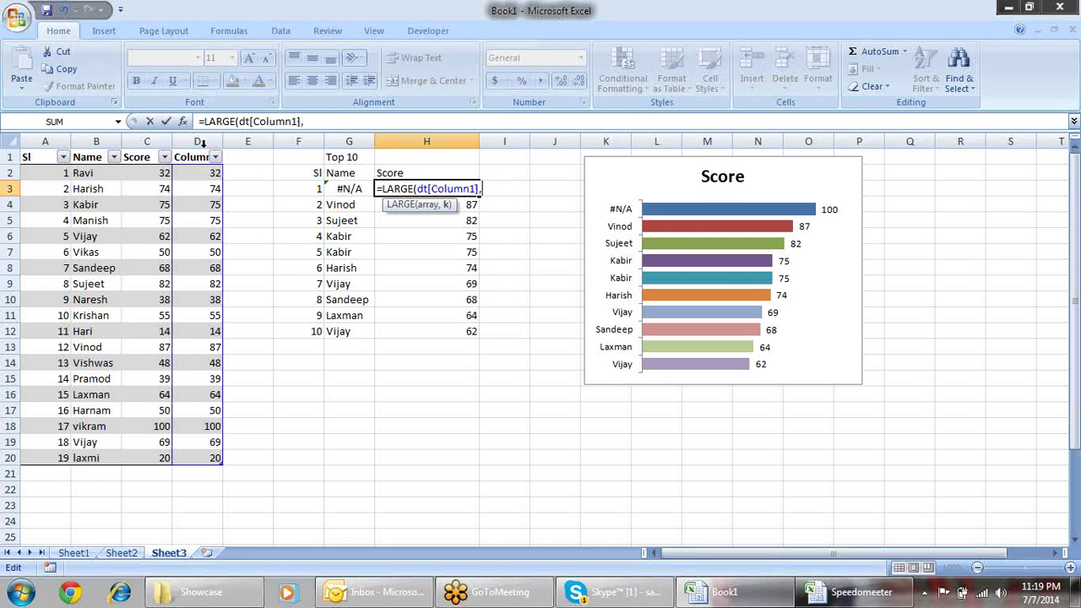
{"action": "left_click", "coordinate": [313, 188]}
{"action": "key", "text": "Return"}
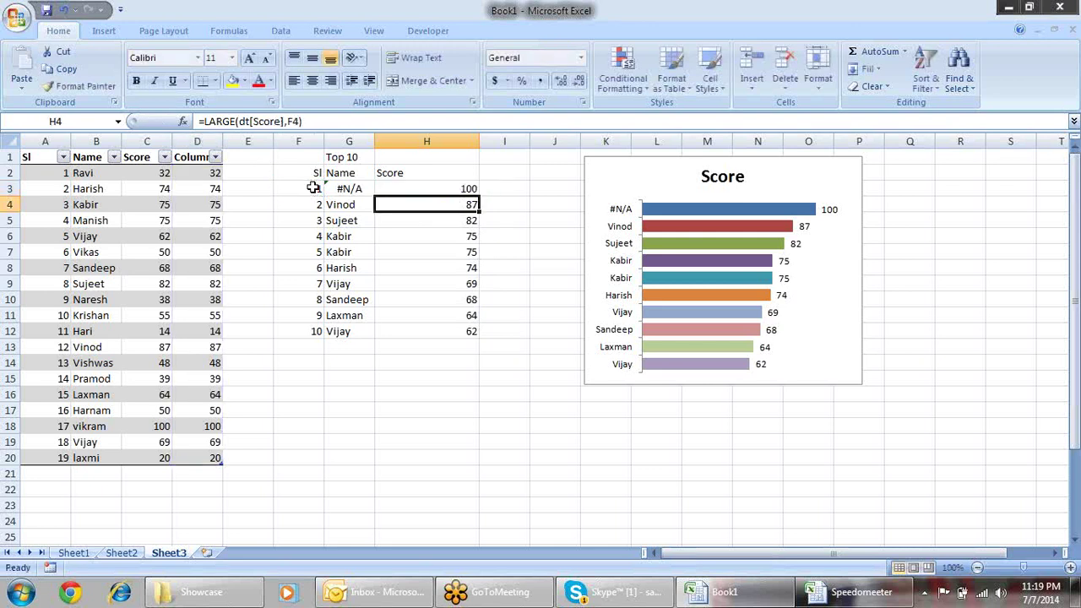
- Copy H3's LARGE formula into H4:H12
{"action": "key", "text": "Up"}
{"action": "key", "text": "ctrl+c"}
{"action": "key", "text": "Down"}
{"action": "key", "text": "ctrl+shift+Down"}
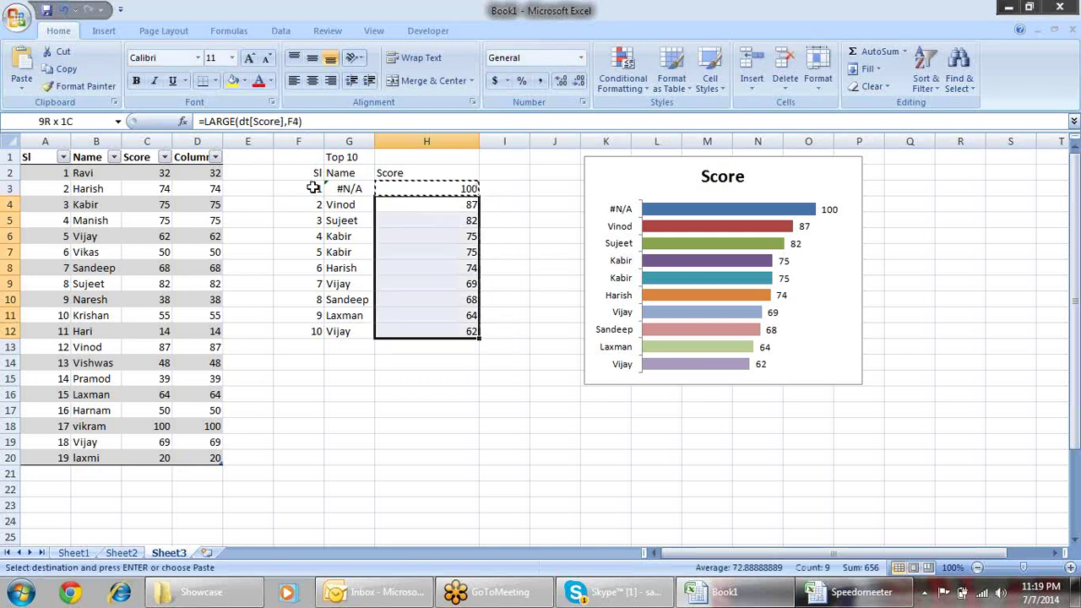
{"action": "key", "text": "ctrl+v"}
{"action": "key", "text": "Escape"}
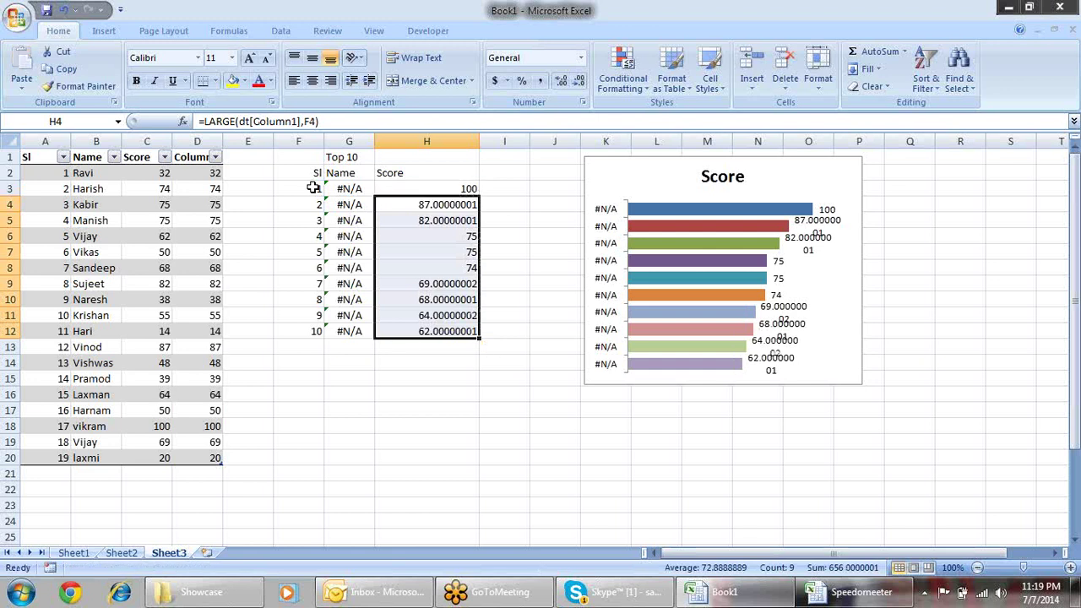
{"action": "key", "text": "Down"}
- Copy the ten LARGE score formulas from H3:H12 into column I starting at I3
{"action": "key", "text": "Up"}
{"action": "key", "text": "Up"}
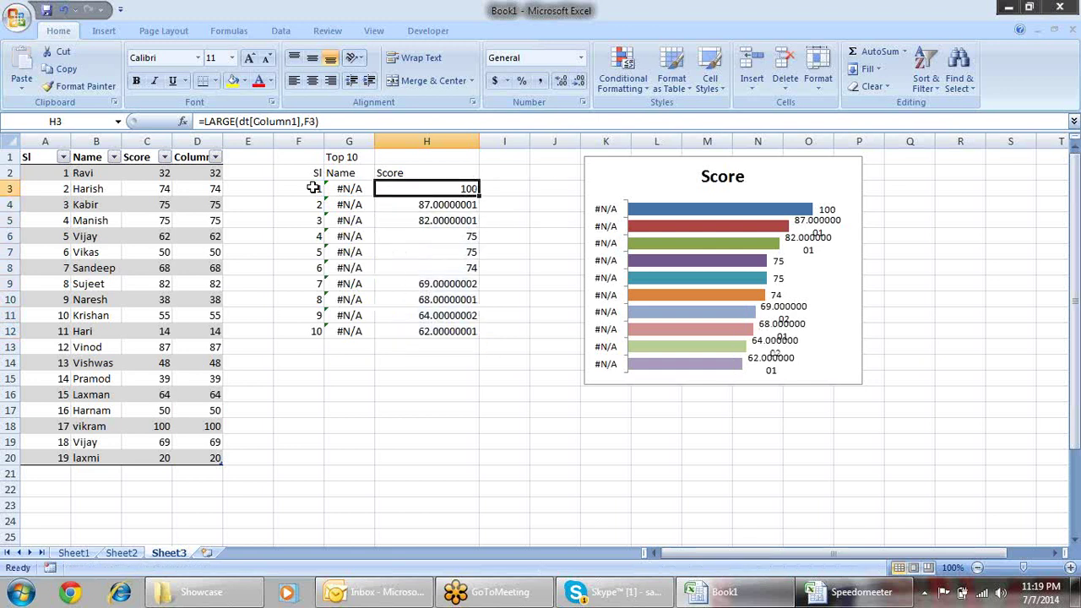
{"action": "key", "text": "Up"}
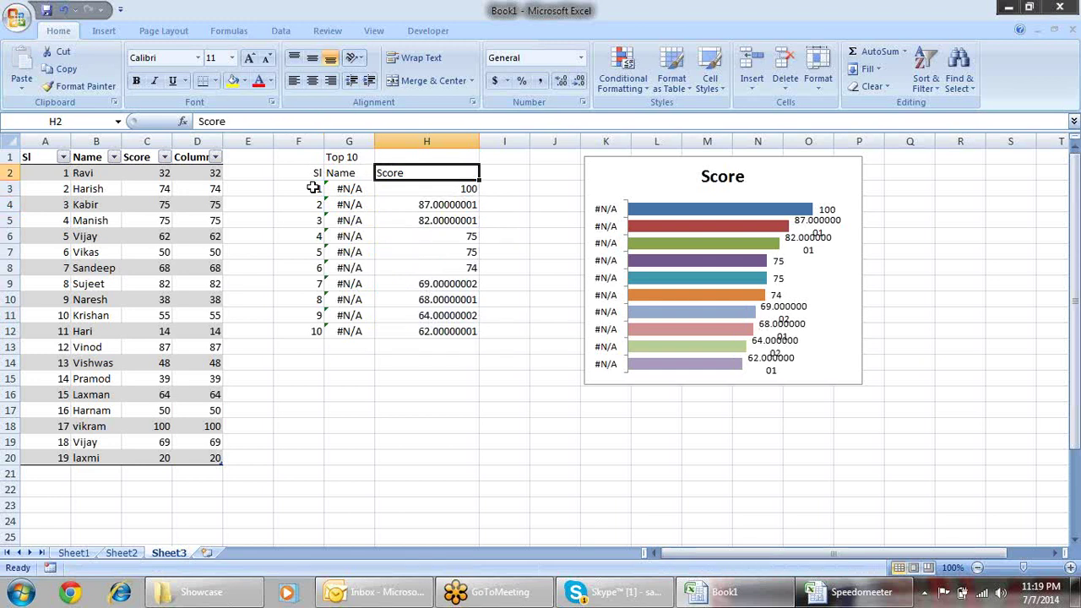
{"action": "key", "text": "Down"}
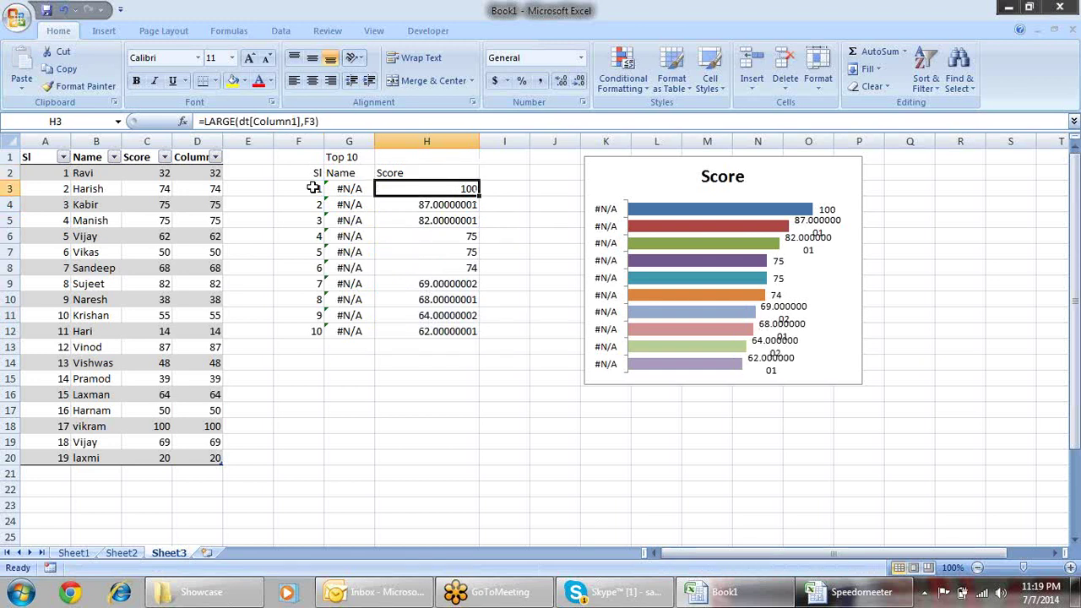
{"action": "key", "text": "ctrl+shift+Down"}
{"action": "key", "text": "ctrl+c"}
{"action": "key", "text": "ctrl+Right"}
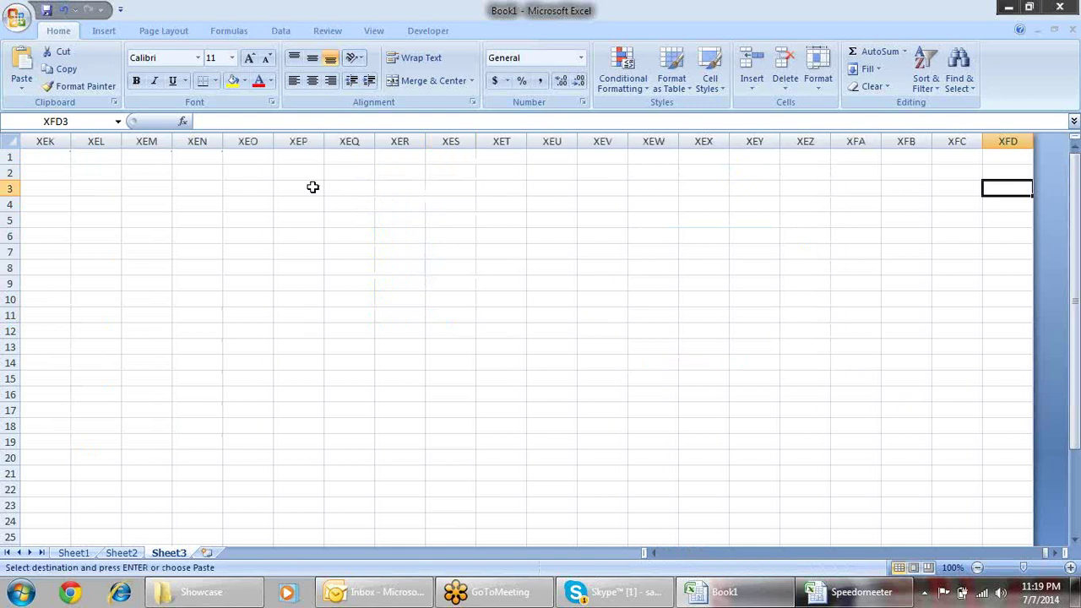
{"action": "key", "text": "ctrl+Left"}
{"action": "key", "text": "Left"}
{"action": "key", "text": "Home"}
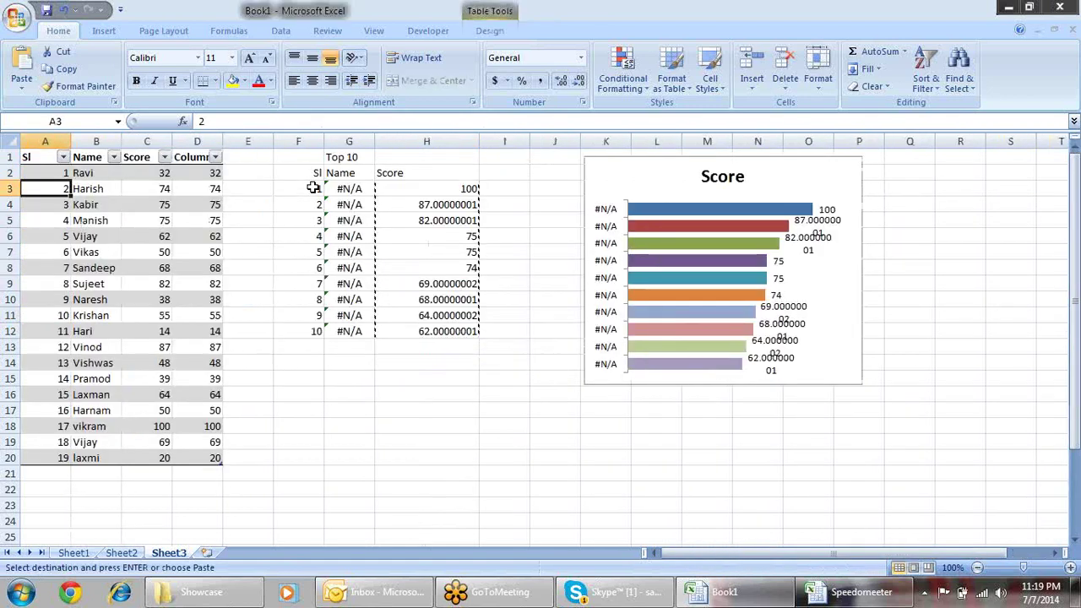
{"action": "key", "text": "Right"}
{"action": "key", "text": "ctrl+Right"}
{"action": "key", "text": "ctrl+Right"}
{"action": "key", "text": "ctrl+Right"}
{"action": "key", "text": "Right"}
{"action": "key", "text": "ctrl+v"}
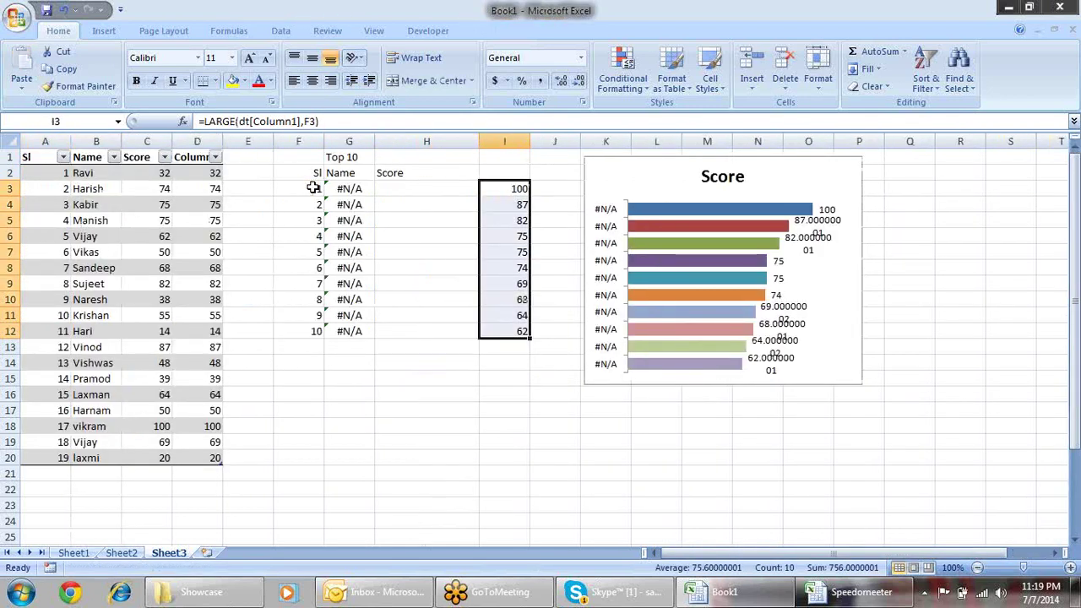
{"action": "key", "text": "Left"}
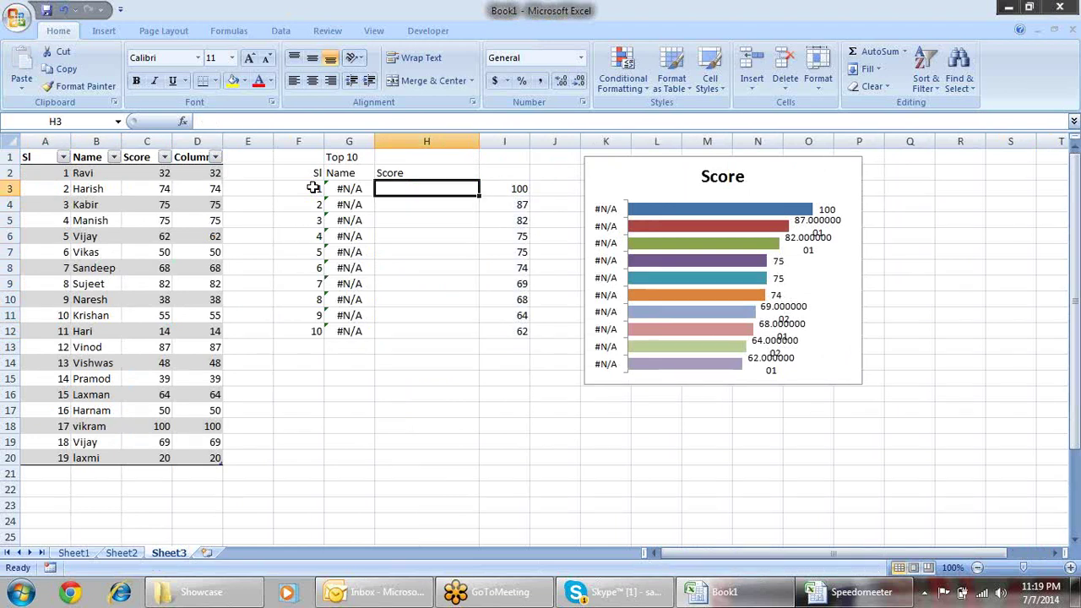
- Start H3's new formula as =INDEX(dt[Score],
{"action": "type", "text": "="}
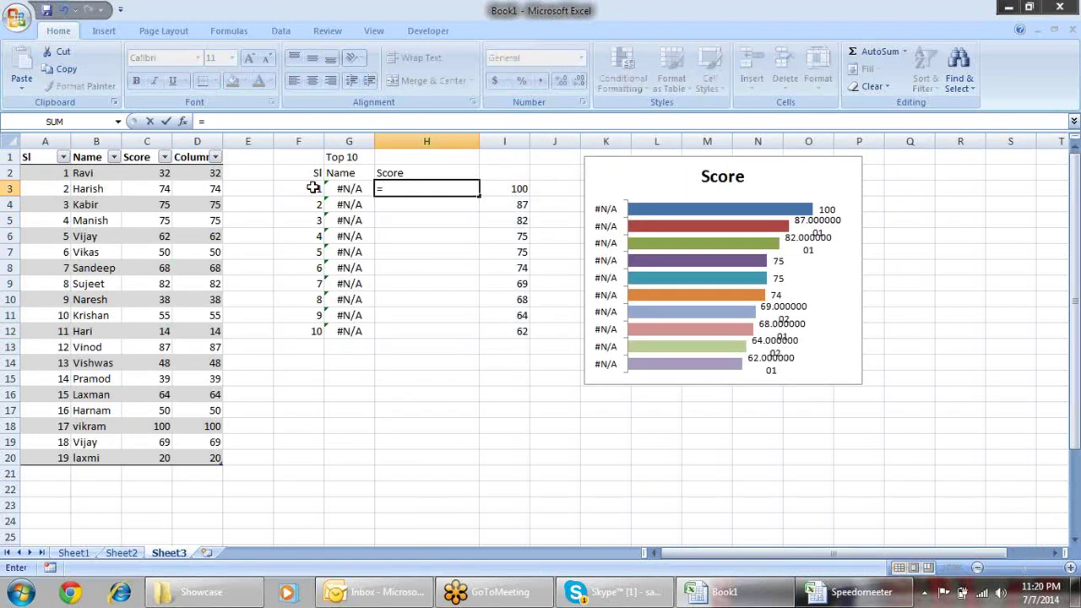
{"action": "type", "text": "ind"}
{"action": "key", "text": "Tab"}
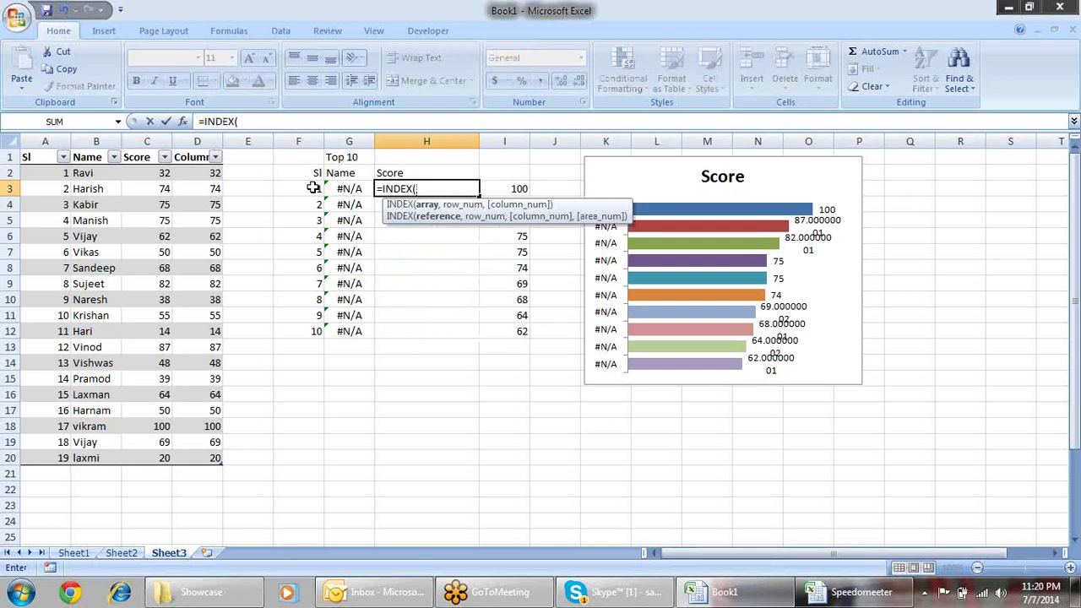
{"action": "type", "text": "s"}
{"action": "key", "text": "BackSpace"}
{"action": "type", "text": "dt["}
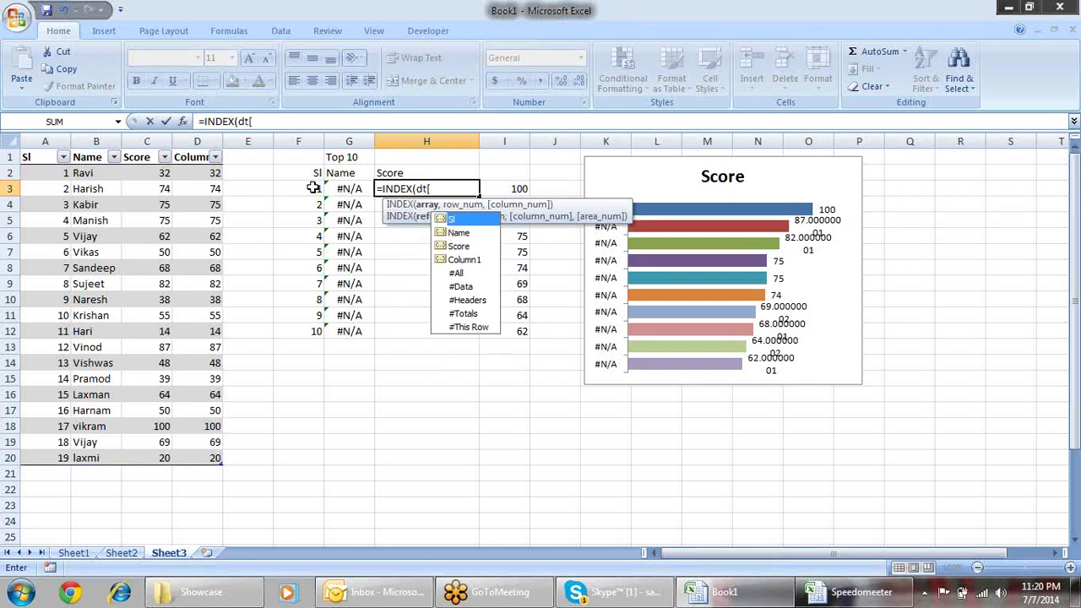
{"action": "key", "text": "Down"}
{"action": "key", "text": "Down"}
{"action": "key", "text": "Tab"}
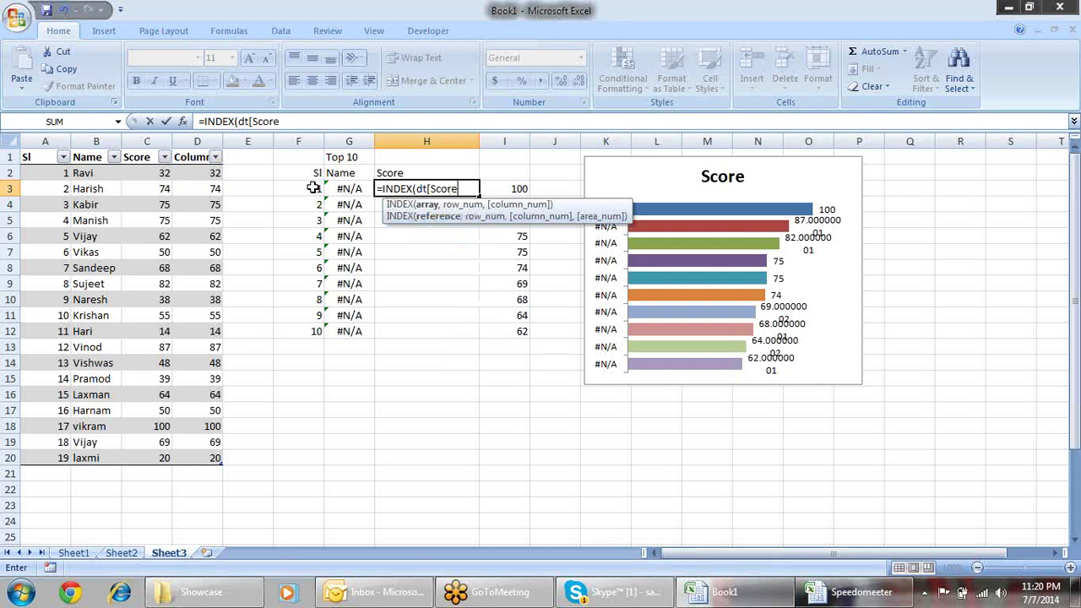
- Complete it with MATCH(I3,dt[Column1],0), accept Excel's correction, and fill down to H12
{"action": "type", "text": "],"}
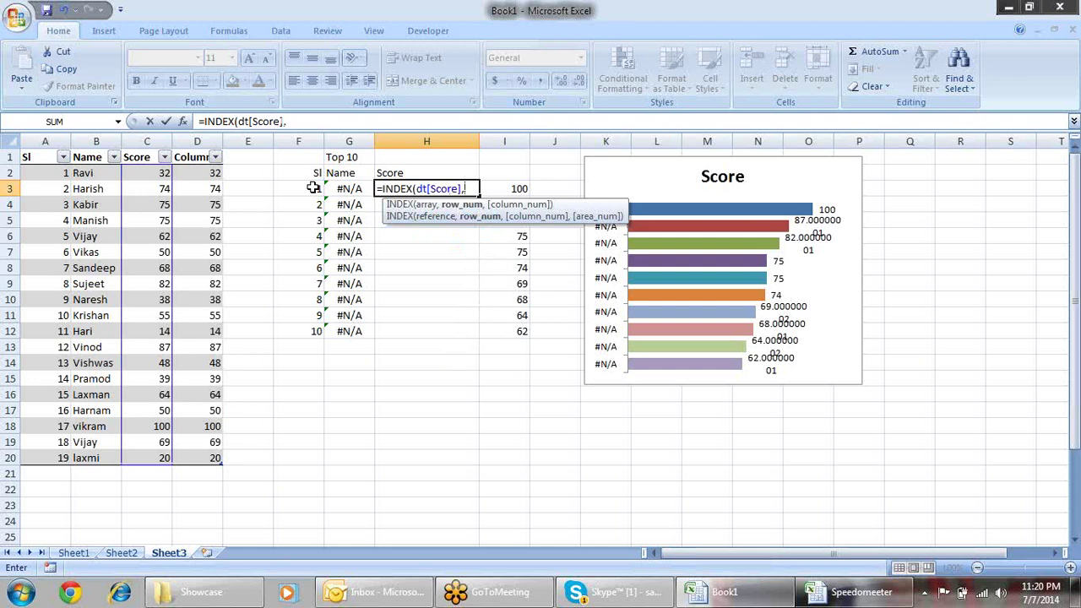
{"action": "type", "text": "mat"}
{"action": "key", "text": "Tab"}
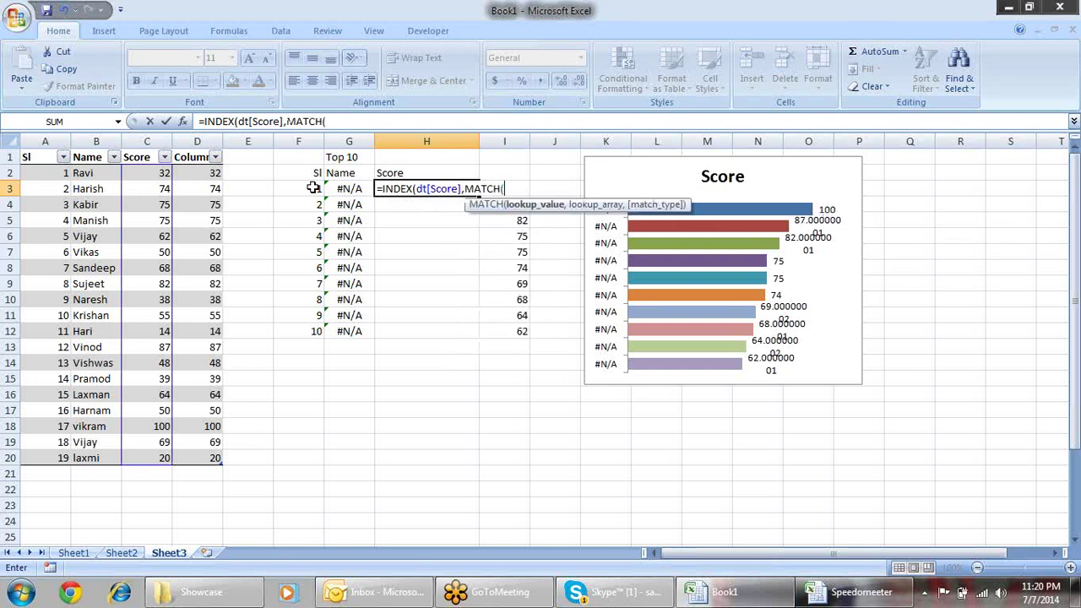
{"action": "key", "text": "Right"}
{"action": "type", "text": ","}
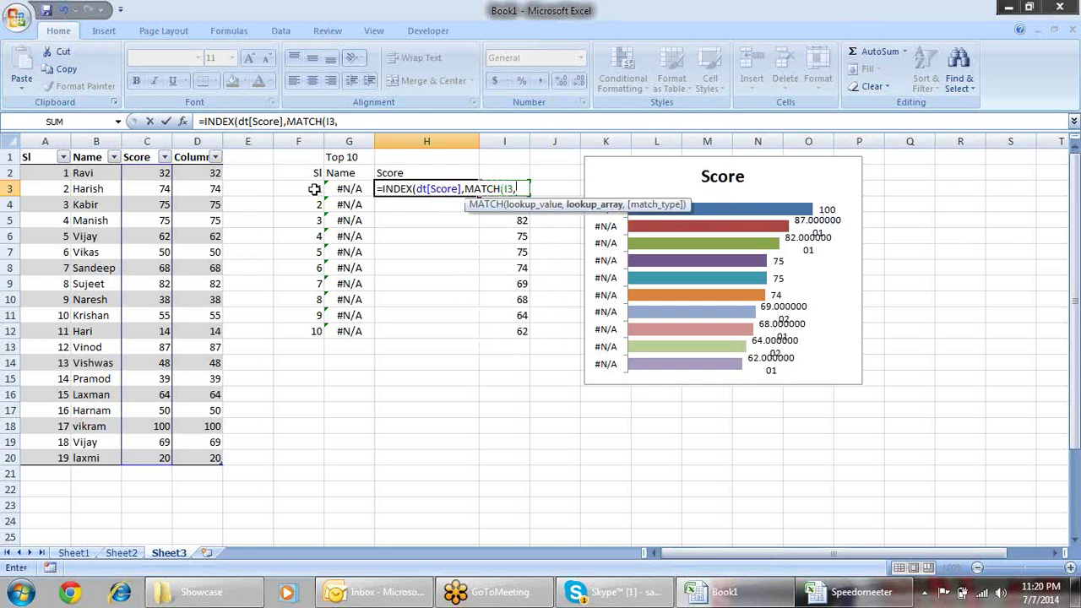
{"action": "type", "text": "dt"}
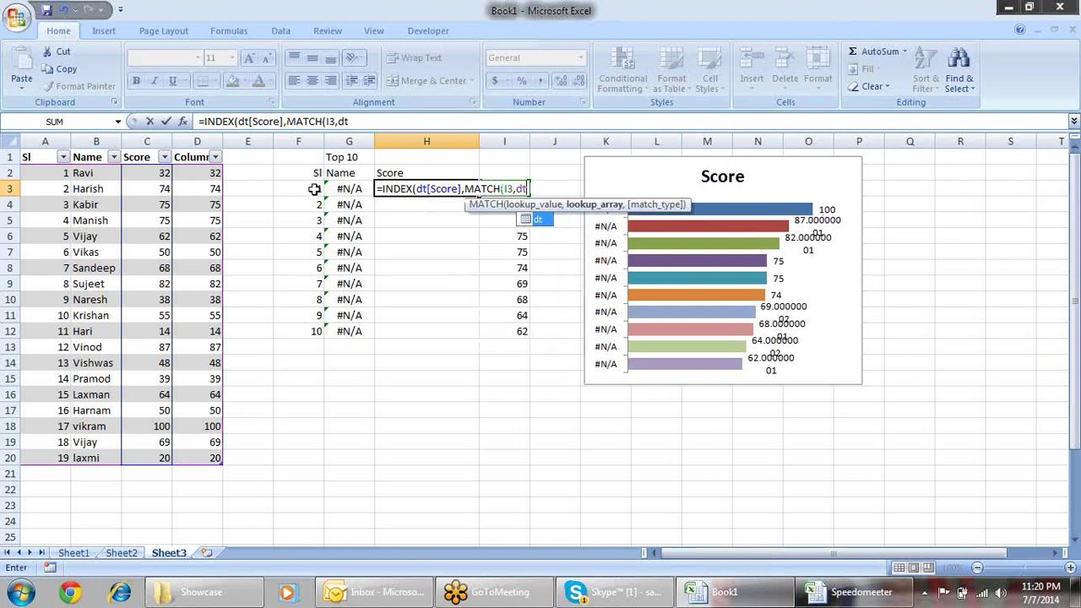
{"action": "type", "text": "["}
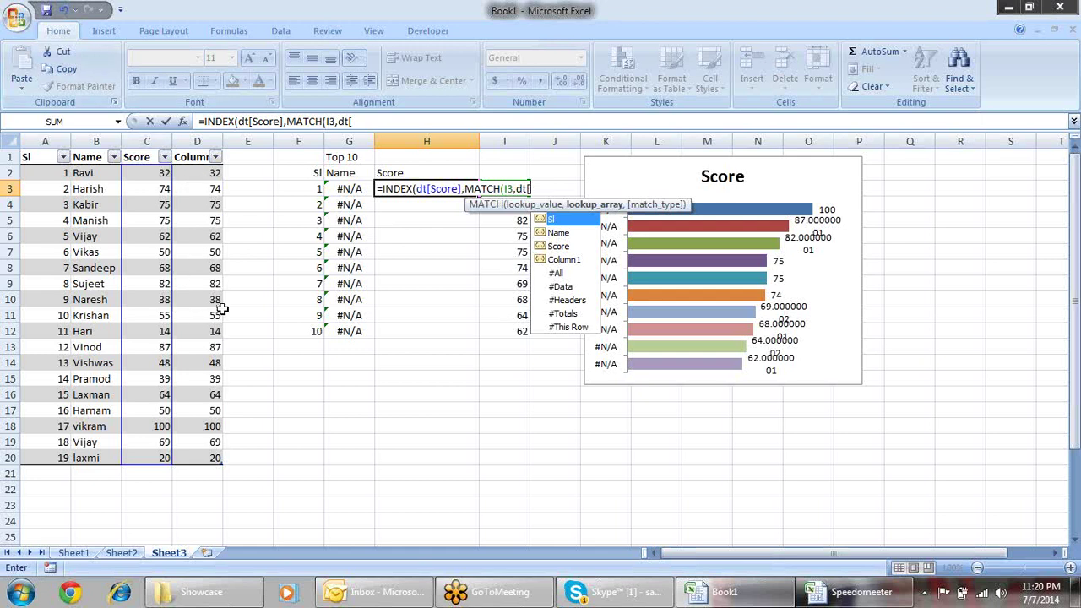
{"action": "type", "text": "C"}
{"action": "key", "text": "Tab"}
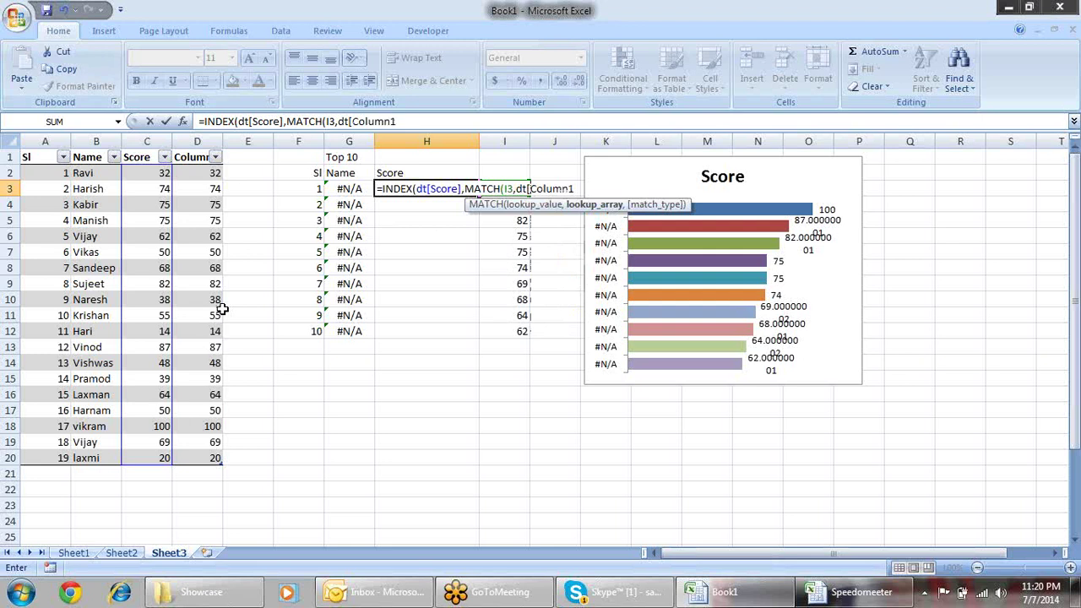
{"action": "type", "text": "],"}
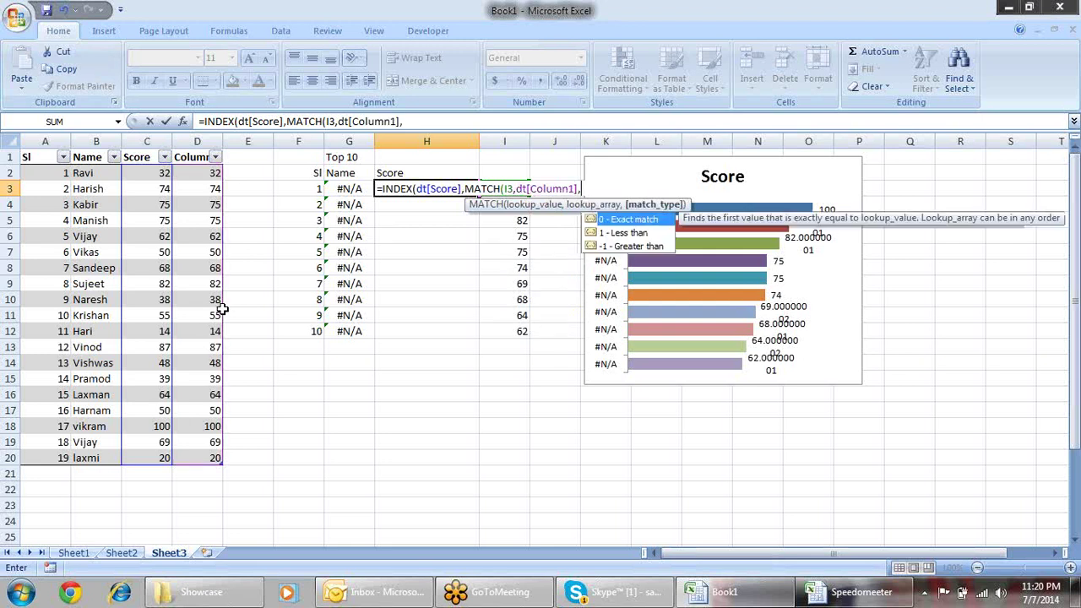
{"action": "type", "text": "0"}
{"action": "type", "text": "0"}
{"action": "key", "text": "BackSpace"}
{"action": "type", "text": ")"}
{"action": "key", "text": "Return"}
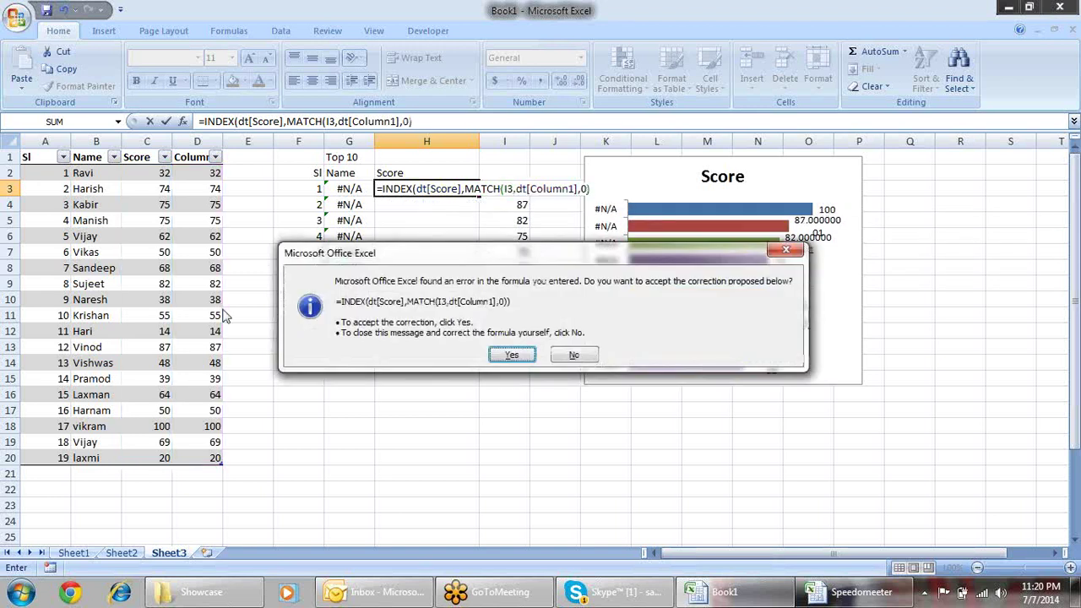
{"action": "key", "text": "Return"}
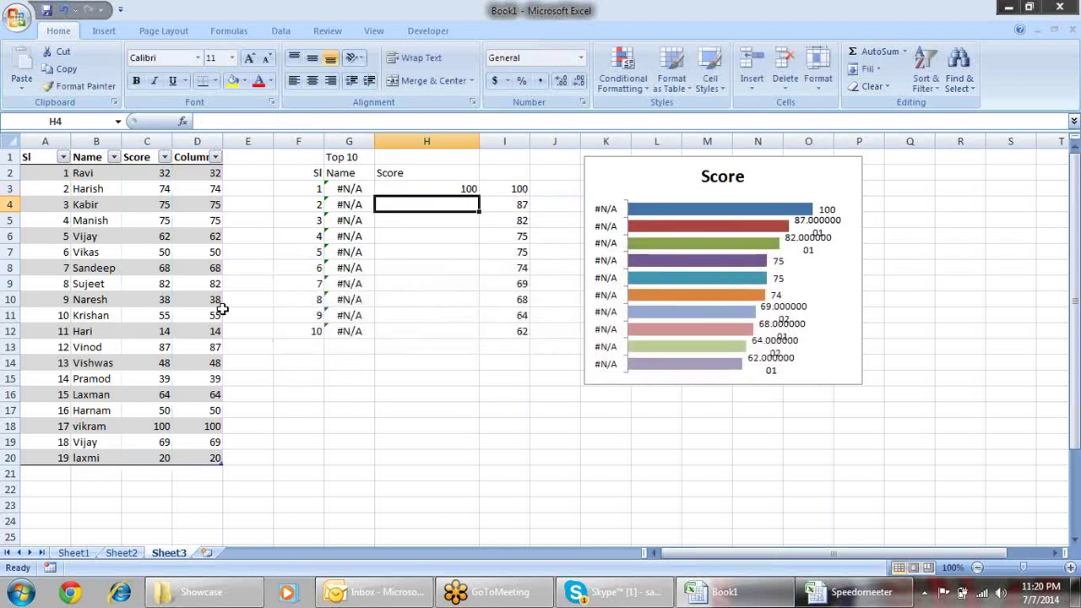
{"action": "key", "text": "Up"}
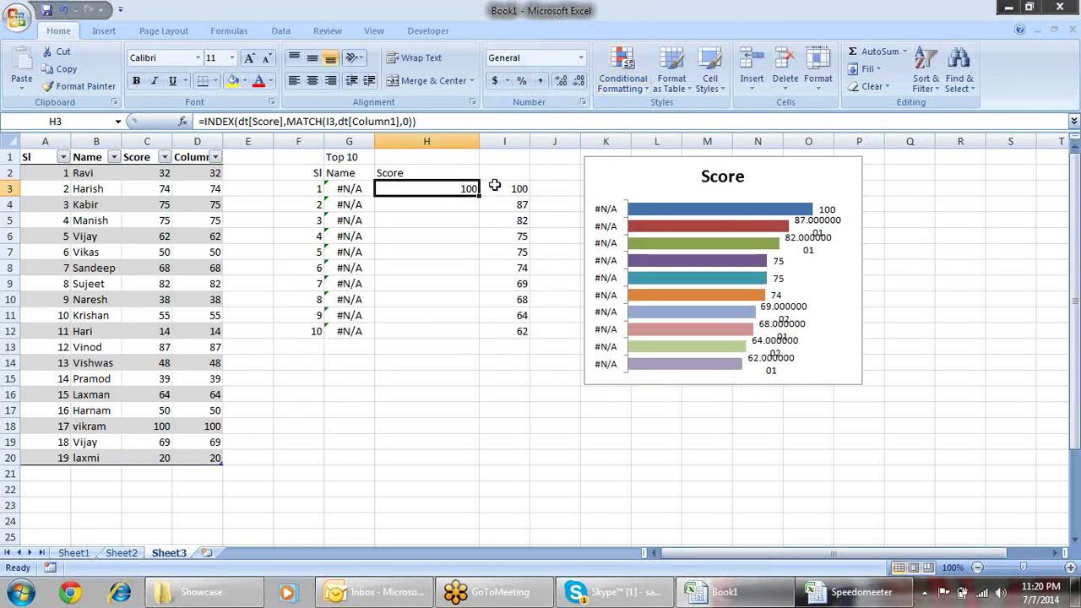
{"action": "double_click", "coordinate": [478, 196]}
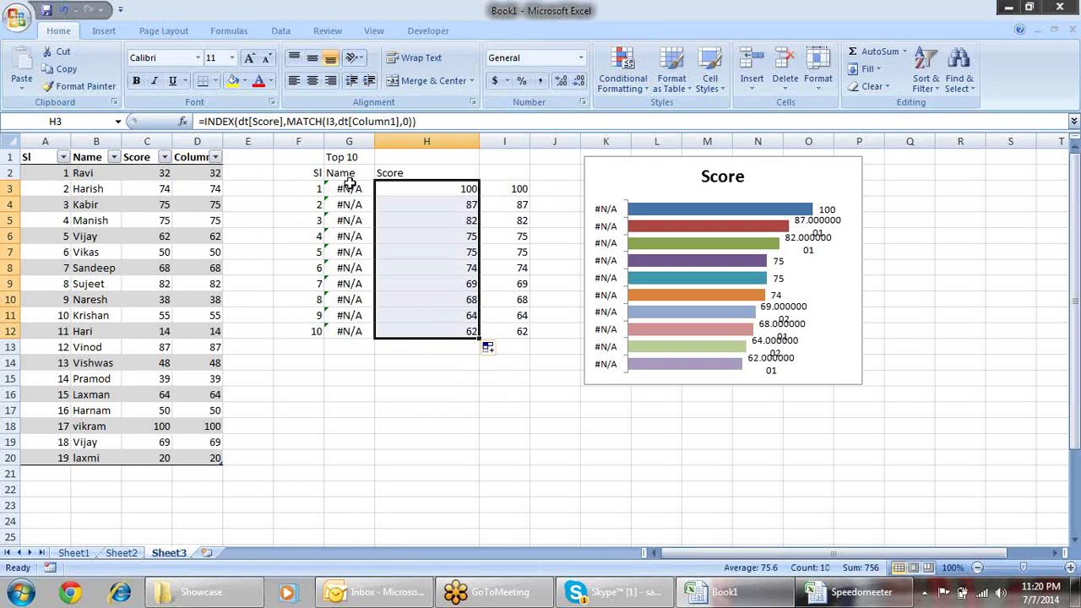
- Copy the H3 score formula into G3
{"action": "left_click", "coordinate": [466, 193]}
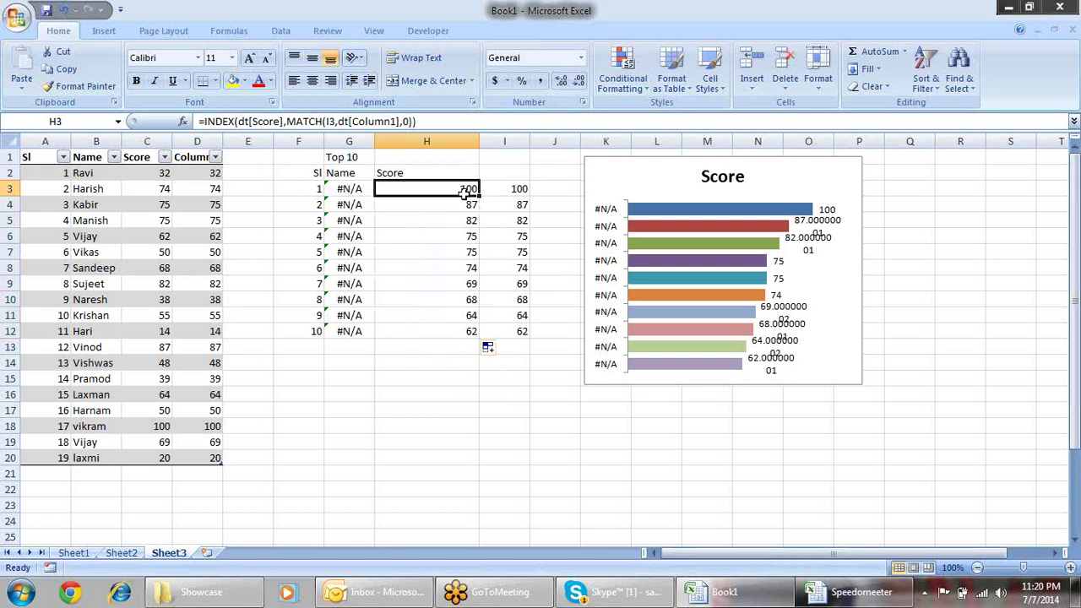
{"action": "key", "text": "ctrl+c"}
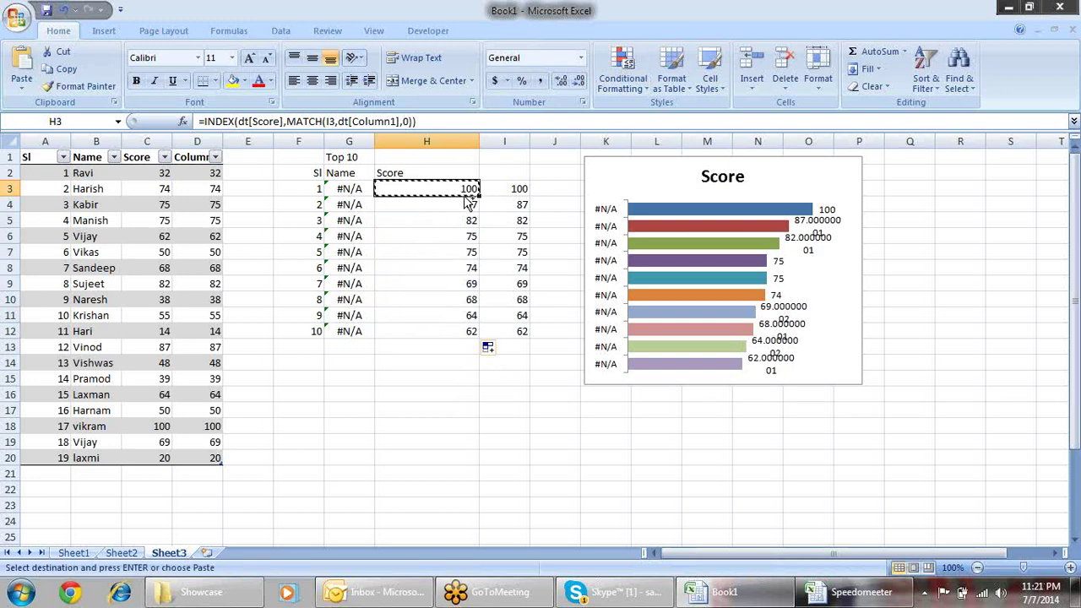
{"action": "key", "text": "Left"}
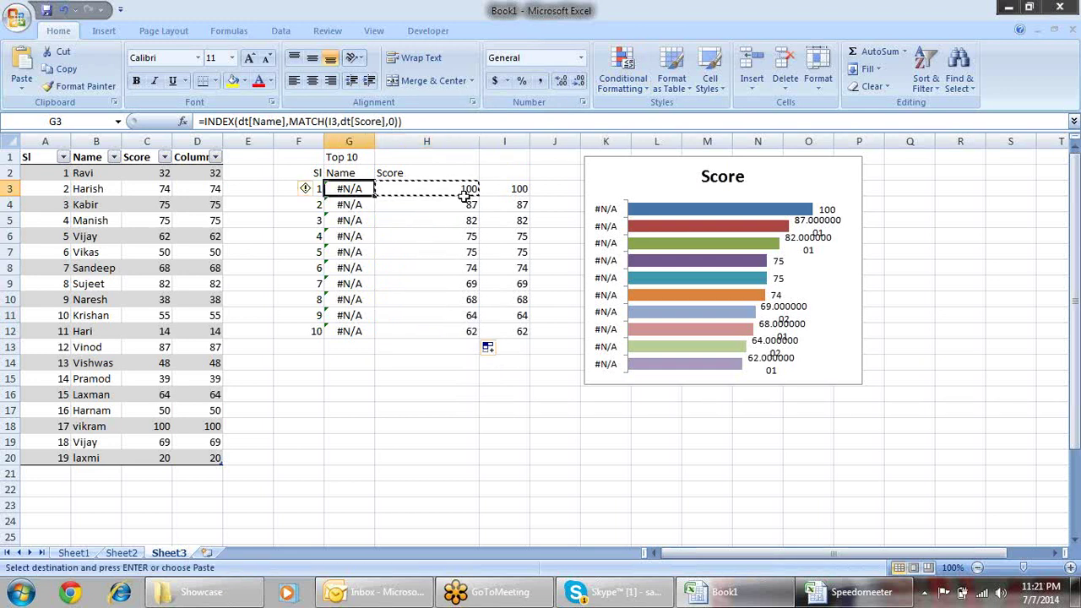
{"action": "key", "text": "Return"}
{"action": "key", "text": "Right"}
{"action": "key", "text": "Down"}
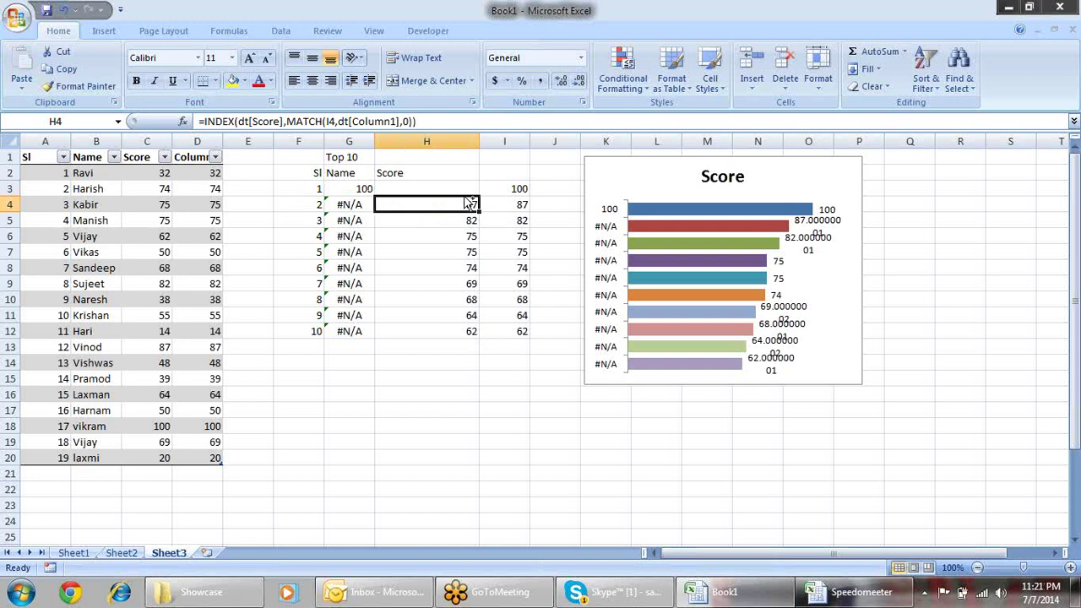
{"action": "key", "text": "ctrl+c"}
{"action": "key", "text": "Escape"}
{"action": "key", "text": "Up"}
{"action": "key", "text": "Left"}
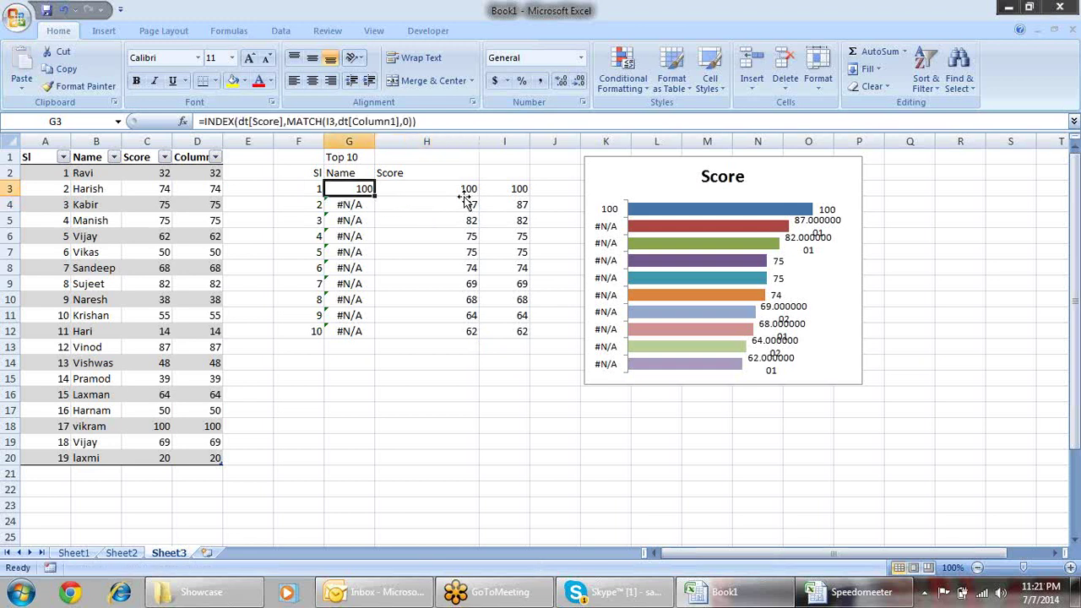
- Edit G3 to =INDEX(dt[Name],MATCH(I3,dt[Column1],0)) so it returns the name
{"action": "key", "text": "F2"}
{"action": "key", "text": "Left"}
{"action": "key", "text": "Left"}
{"action": "key", "text": "Left"}
{"action": "key", "text": "Left"}
{"action": "key", "text": "Left"}
{"action": "key", "text": "Left"}
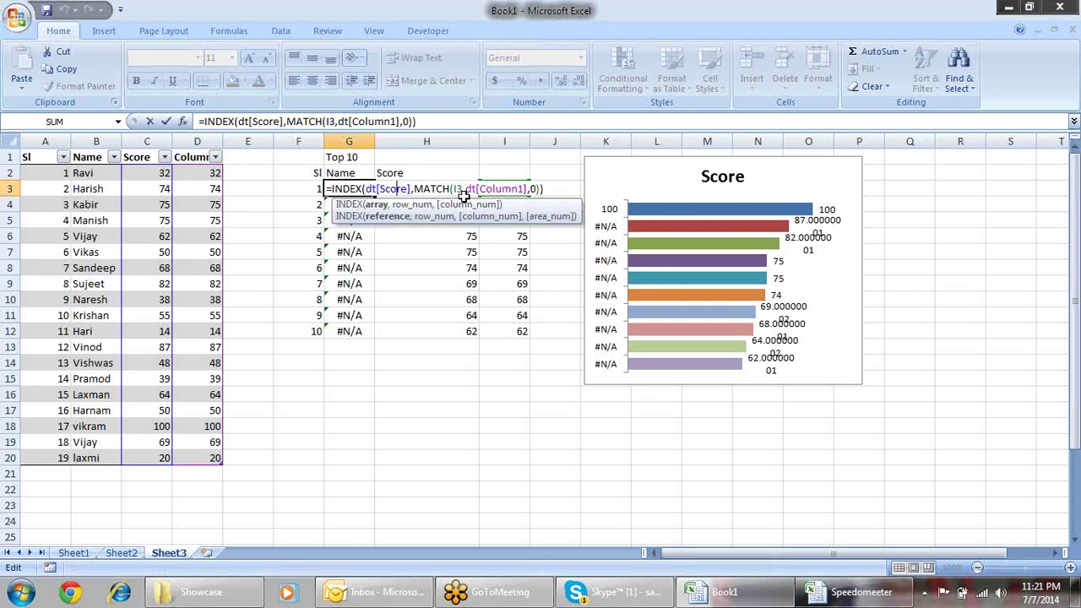
{"action": "key", "text": "BackSpace"}
{"action": "key", "text": "BackSpace"}
{"action": "key", "text": "BackSpace"}
{"action": "key", "text": "BackSpace"}
{"action": "key", "text": "BackSpace"}
{"action": "type", "text": "l"}
{"action": "key", "text": "BackSpace"}
{"action": "key", "text": "BackSpace"}
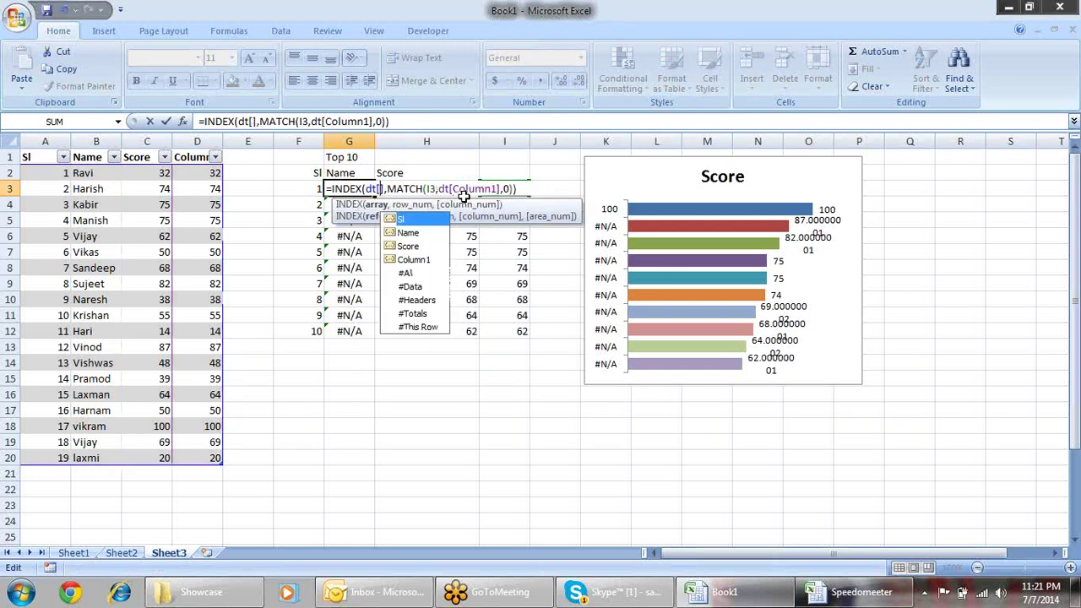
{"action": "key", "text": "Down"}
{"action": "key", "text": "Tab"}
{"action": "key", "text": "Return"}
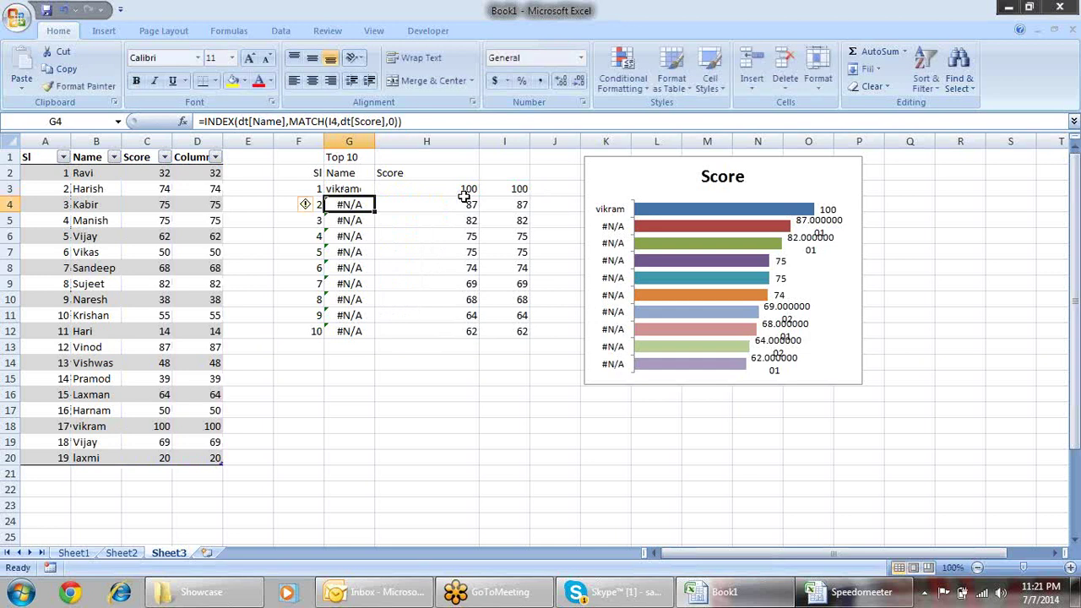
- Fill the name formula down to G12, listing vikram through Vijay
{"action": "key", "text": "Up"}
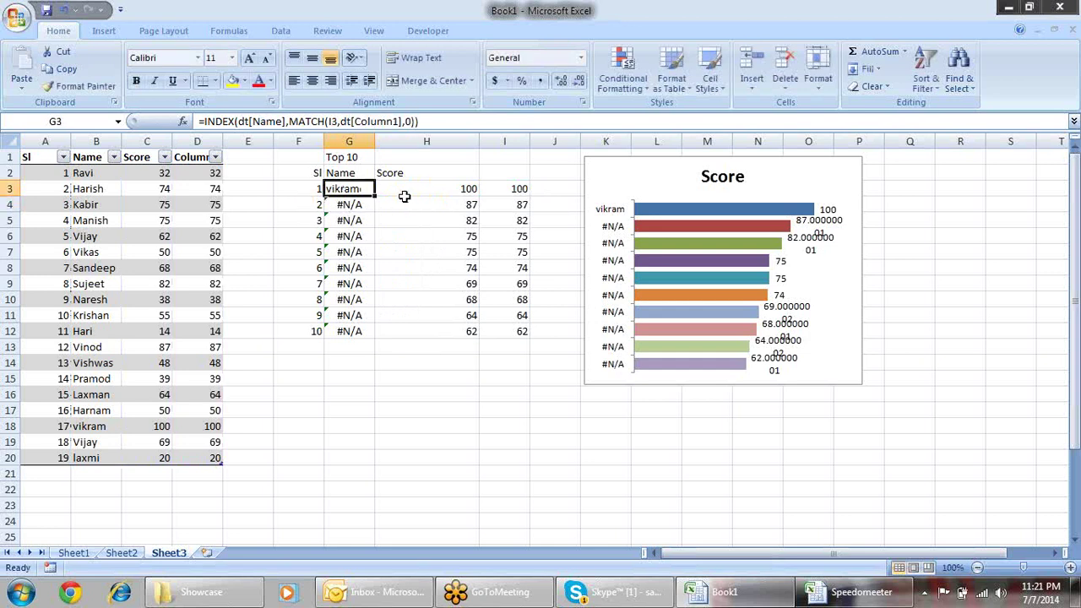
{"action": "double_click", "coordinate": [375, 195]}
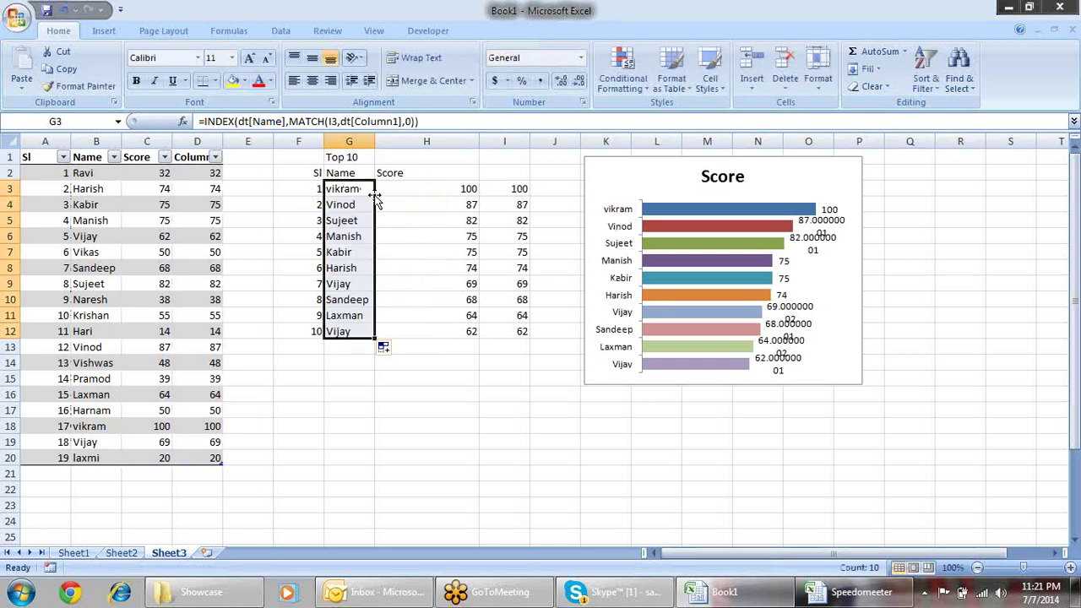
{"action": "key", "text": "Right"}
{"action": "key", "text": "Right"}
{"action": "key", "text": "Left"}
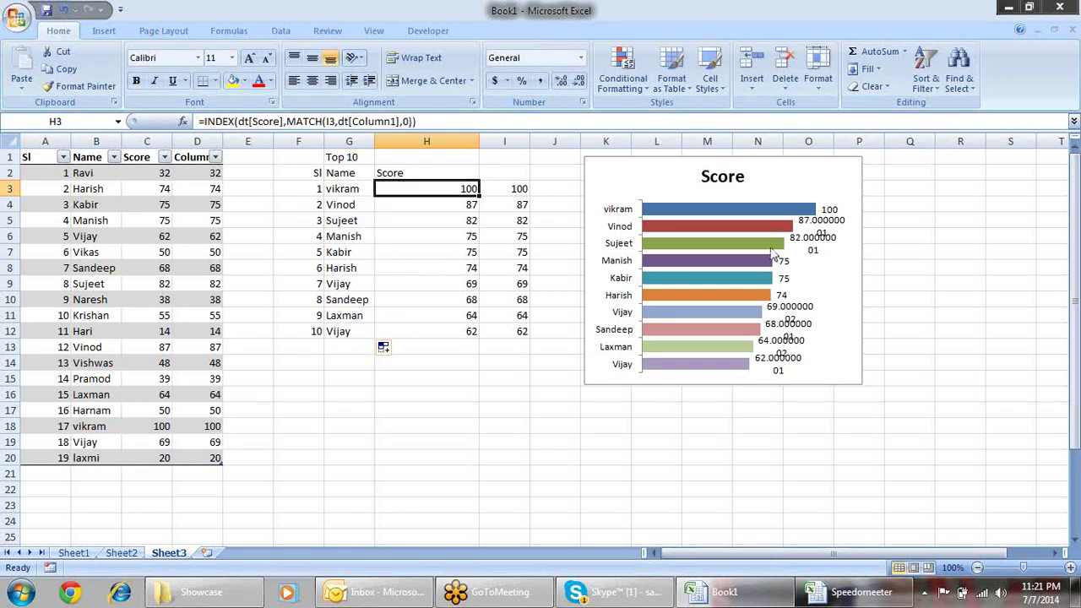
- Point the chart's Score series at column H instead of column I
{"action": "left_click", "coordinate": [833, 225]}
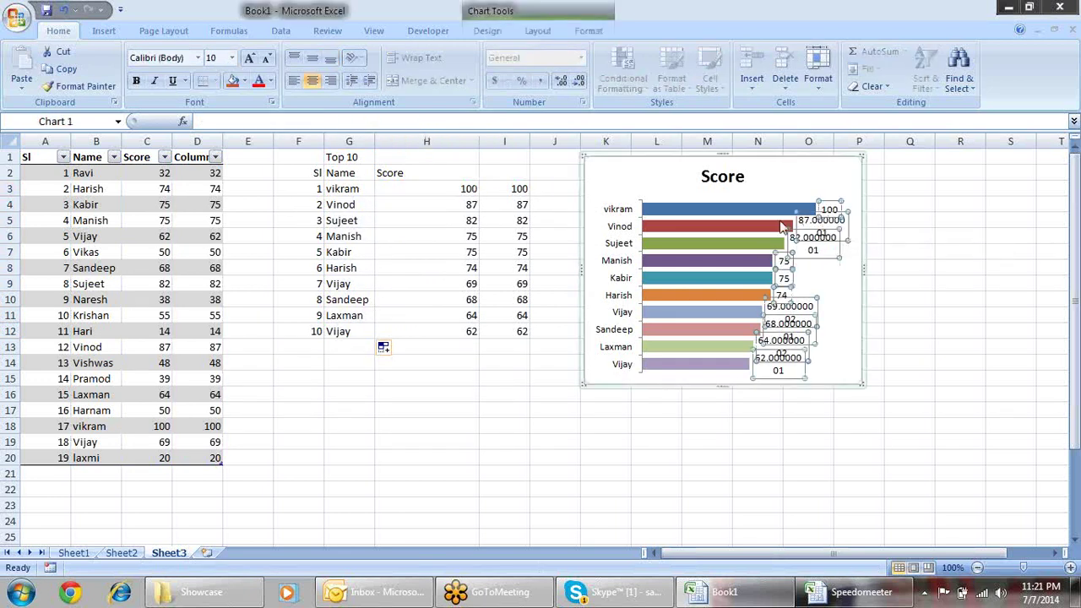
{"action": "left_click", "coordinate": [753, 211]}
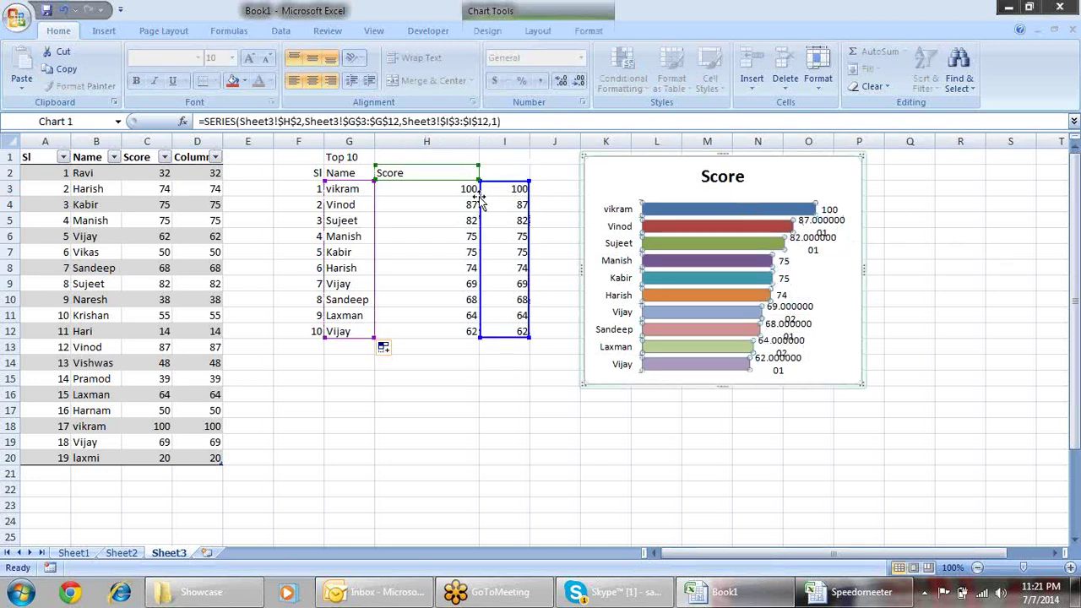
{"action": "left_click_drag", "start_coordinate": [479, 201], "coordinate": [435, 205]}
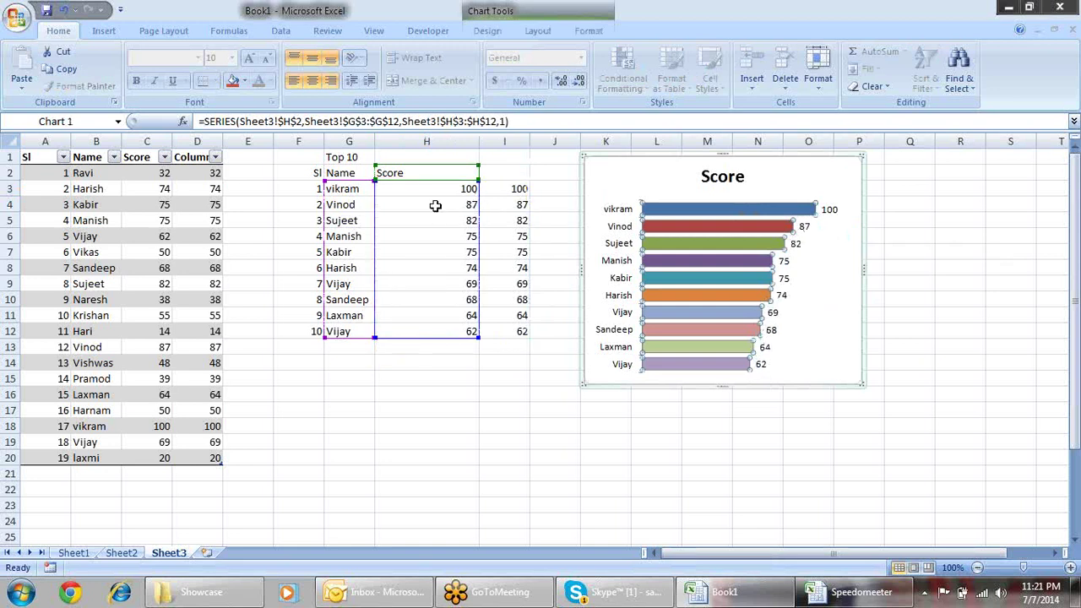
- Move the chart left so it sits over the Top 10 table
{"action": "left_click", "coordinate": [528, 462]}
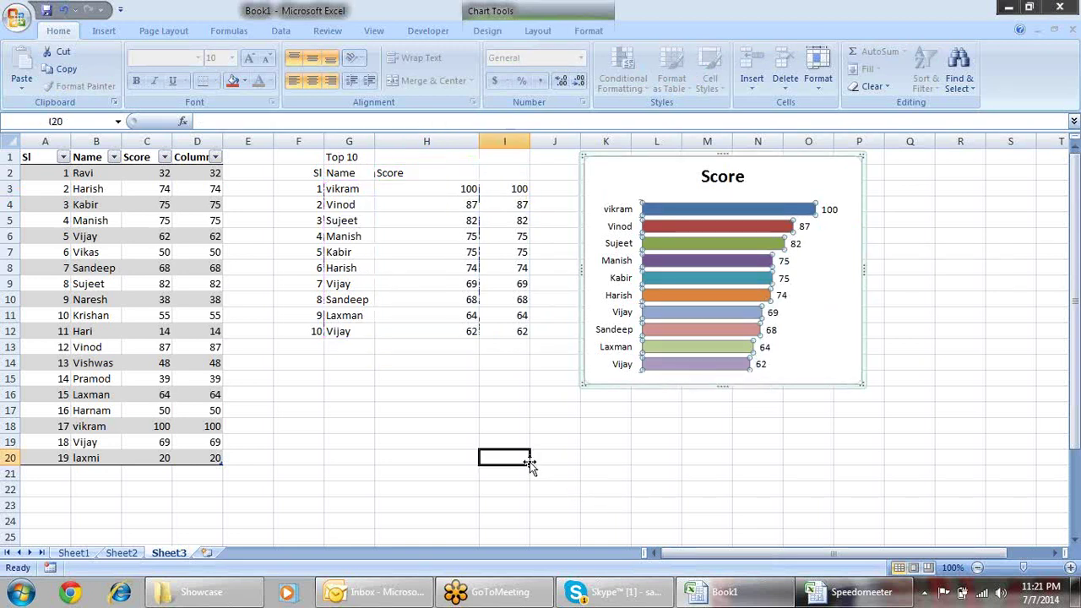
{"action": "left_click", "coordinate": [591, 269]}
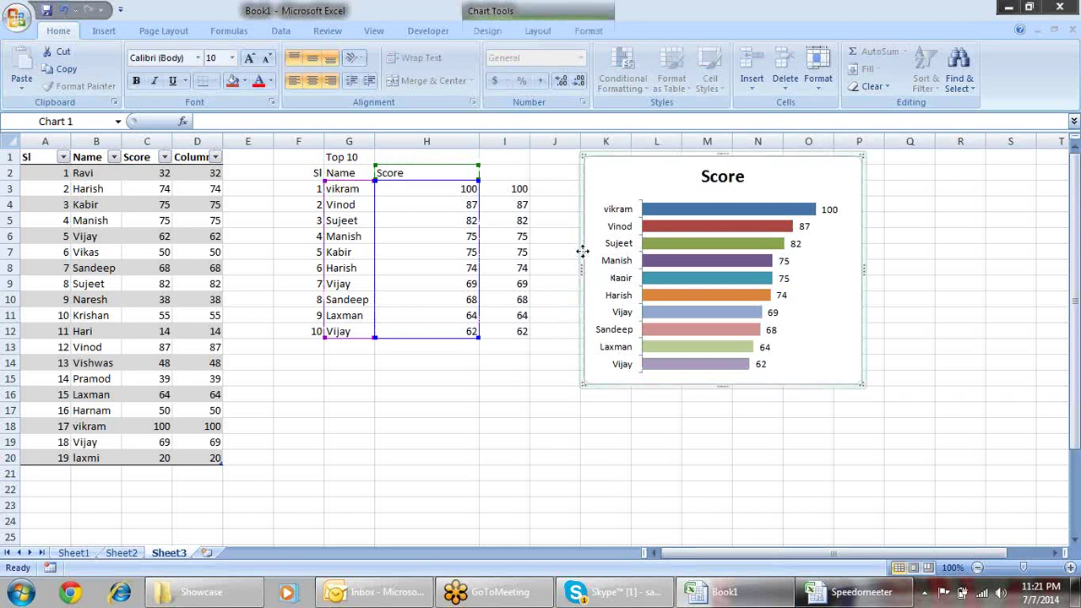
{"action": "left_click_drag", "start_coordinate": [583, 251], "coordinate": [325, 240]}
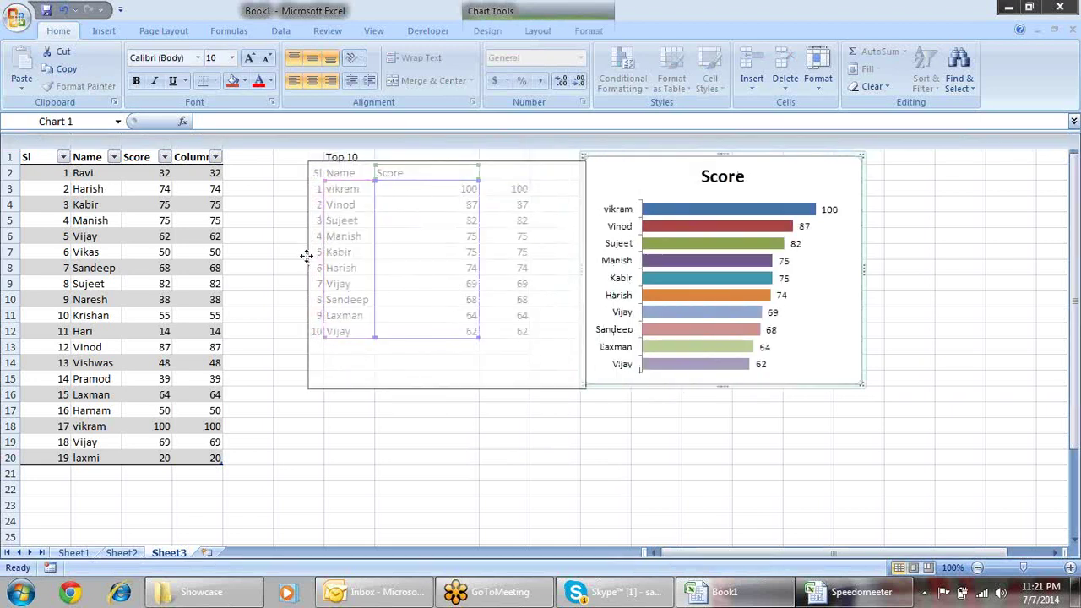
{"action": "left_click_drag", "start_coordinate": [309, 247], "coordinate": [307, 251]}
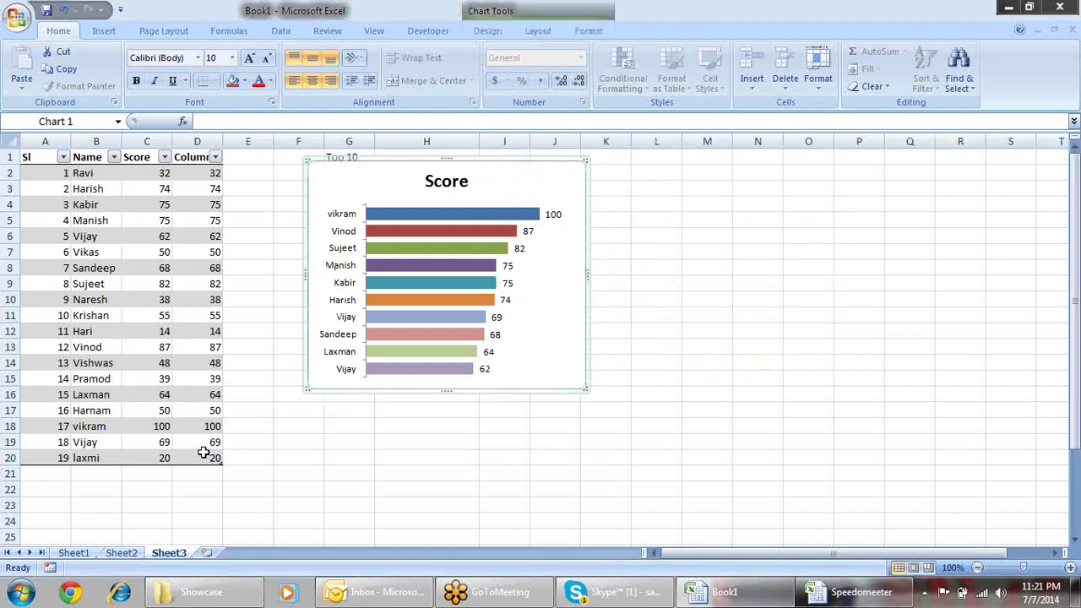
- Change Vijay's score in C6 to 75
{"action": "left_click", "coordinate": [161, 236]}
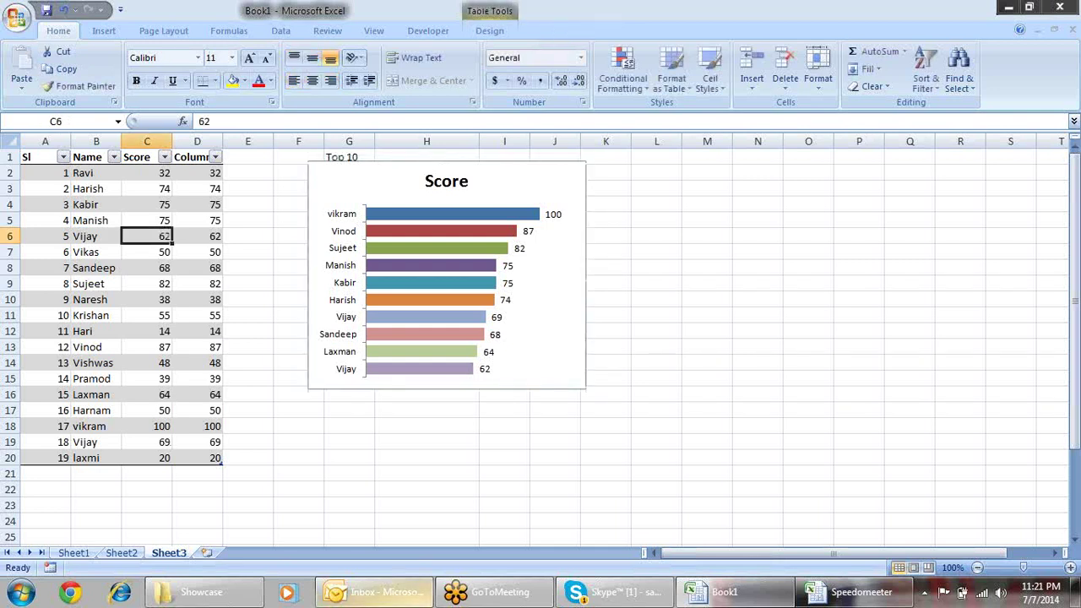
{"action": "type", "text": "75"}
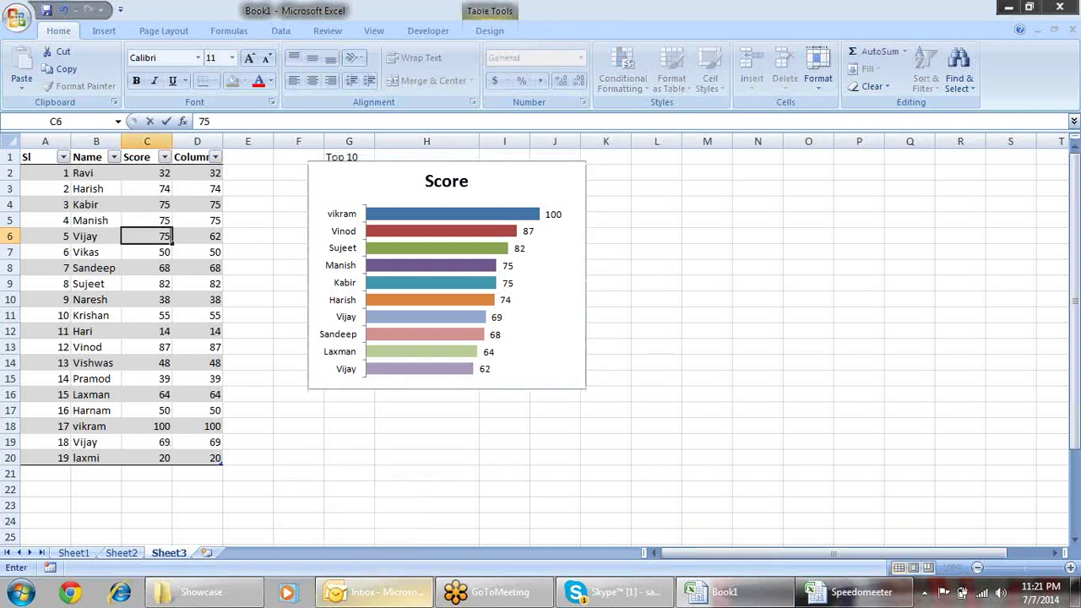
{"action": "key", "text": "Return"}
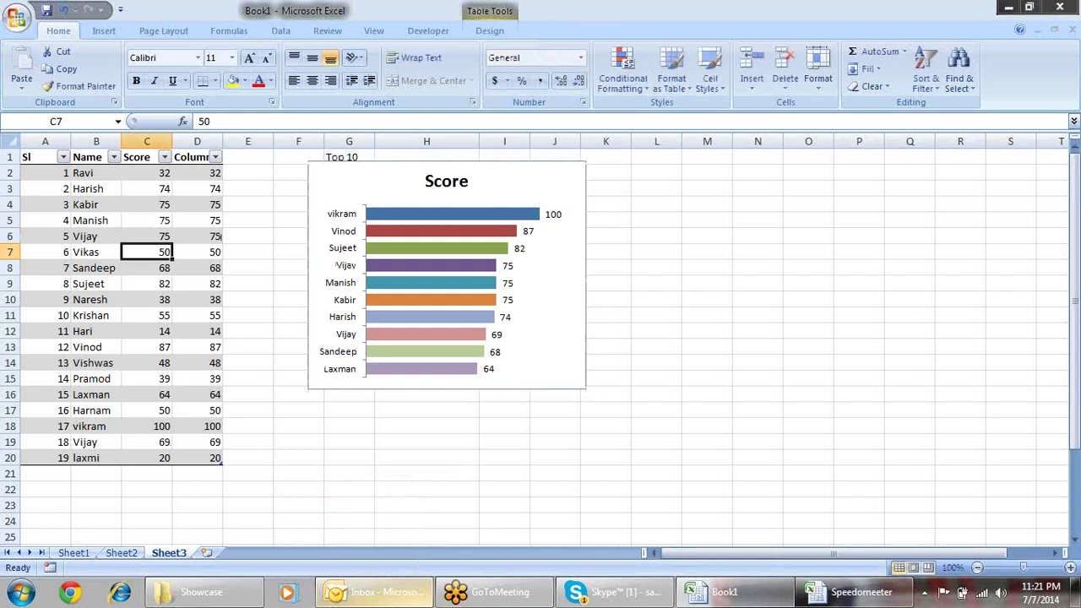